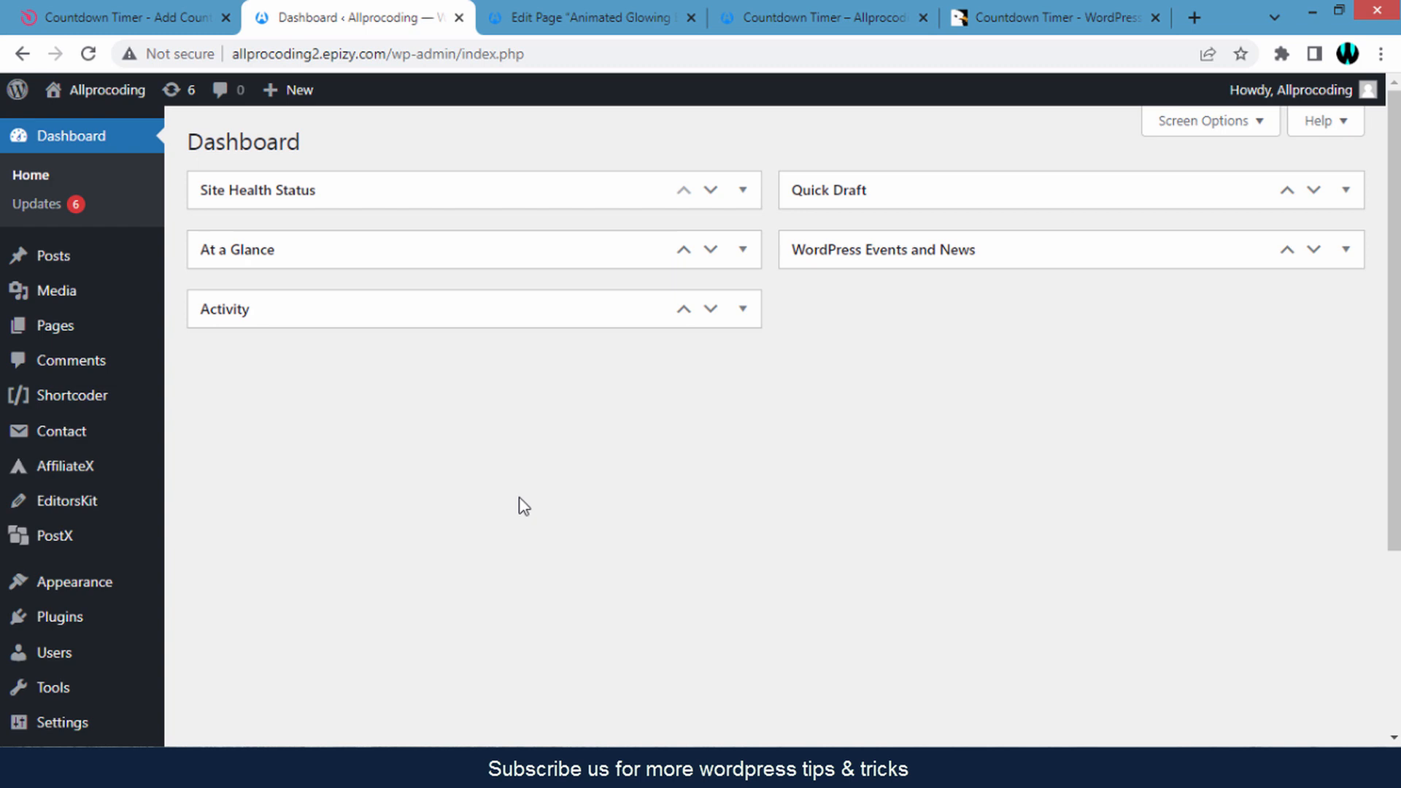
# On Elfsight's countdown timer page, preview the Black Friday Sale Banner, Urgency Countdown, Wedding Countdown and Launch Countdown templates.
pyautogui.click(140, 14)
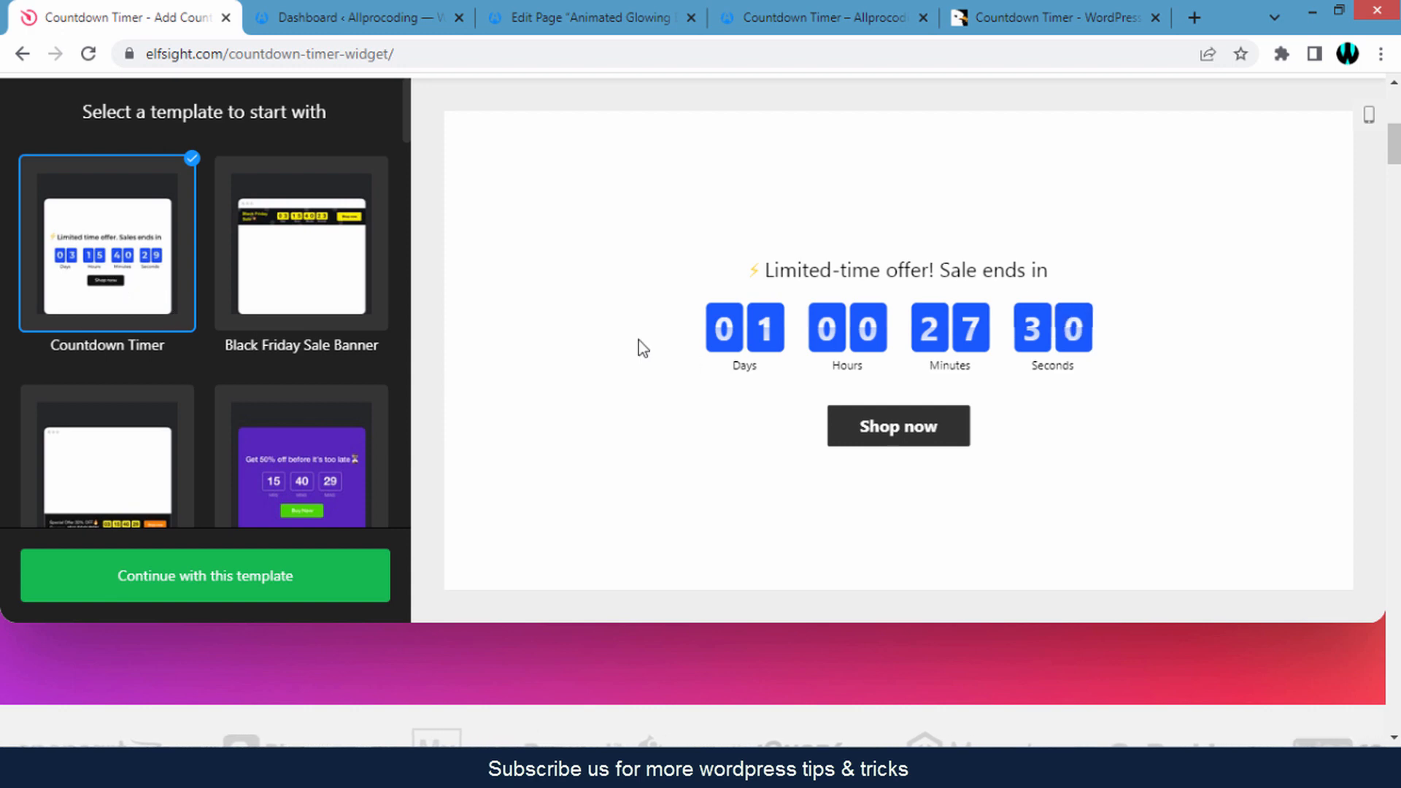
pyautogui.click(328, 295)
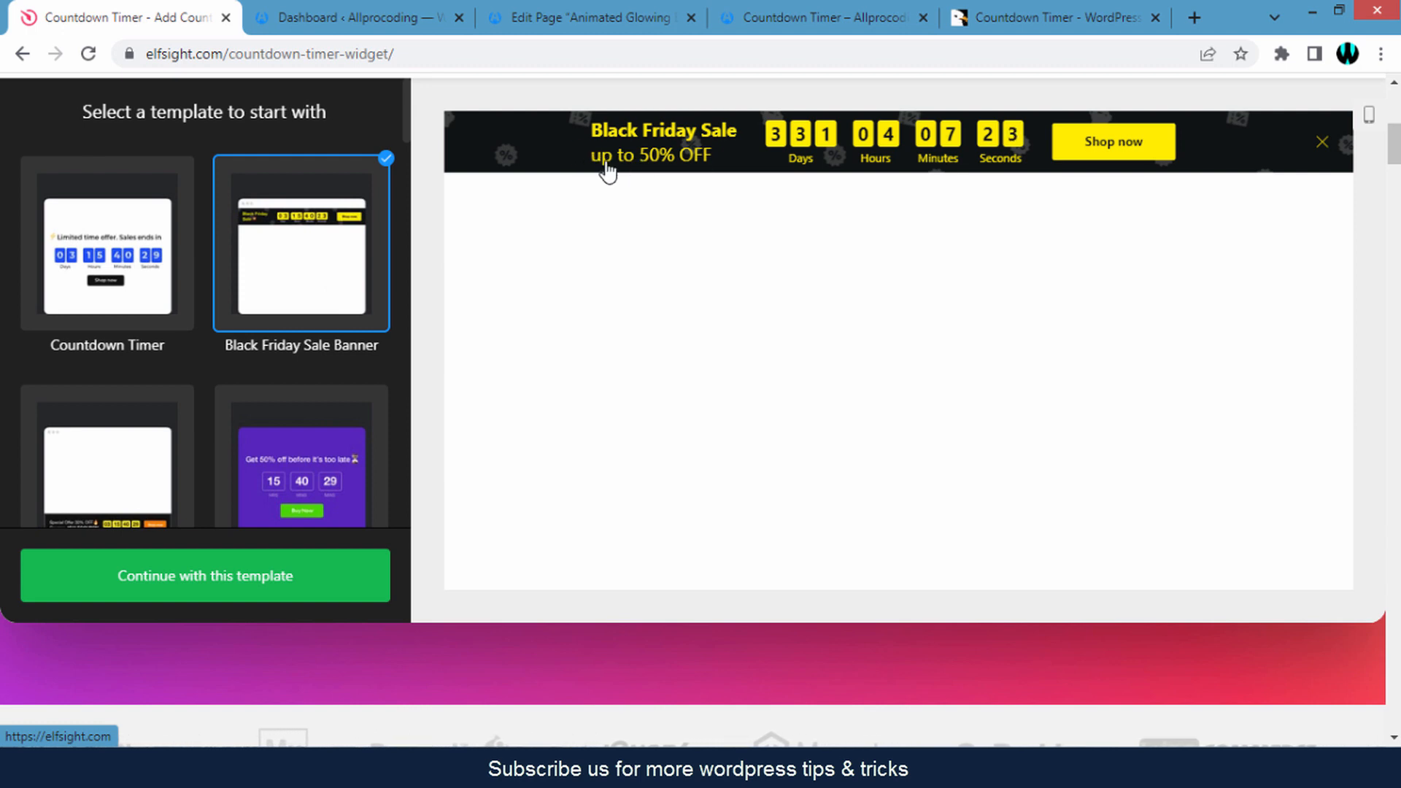
pyautogui.scroll(-2, 328, 340)
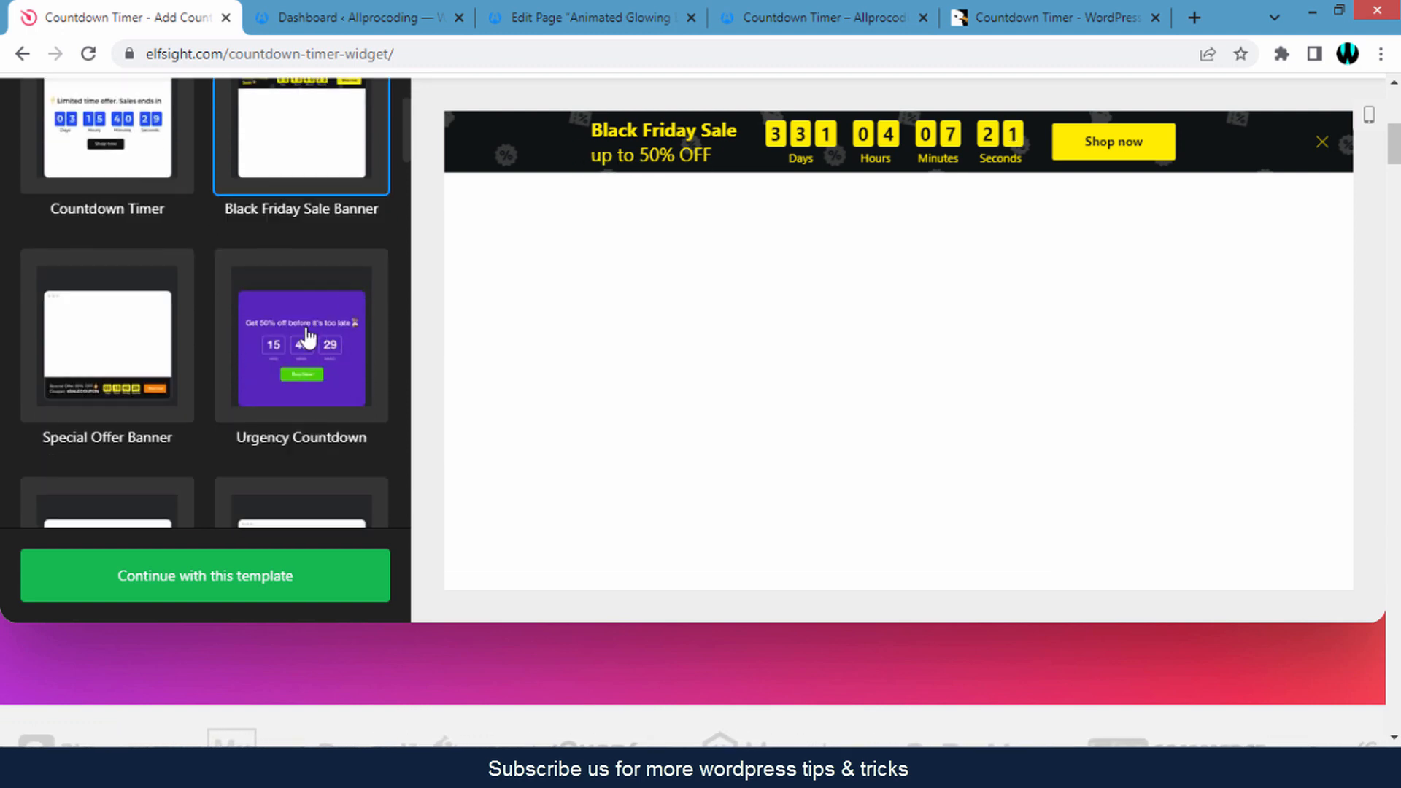
pyautogui.click(307, 337)
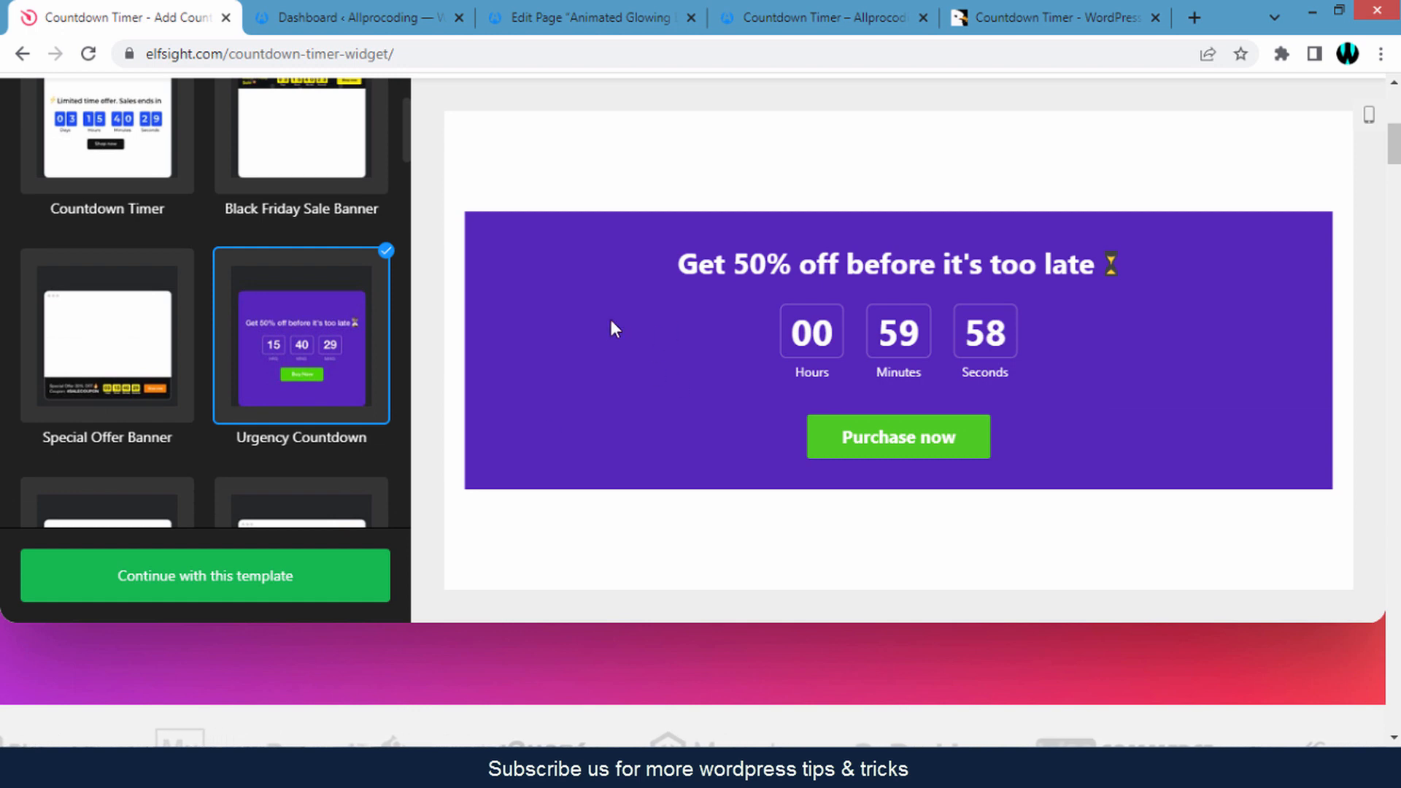
pyautogui.scroll(-6, 337, 394)
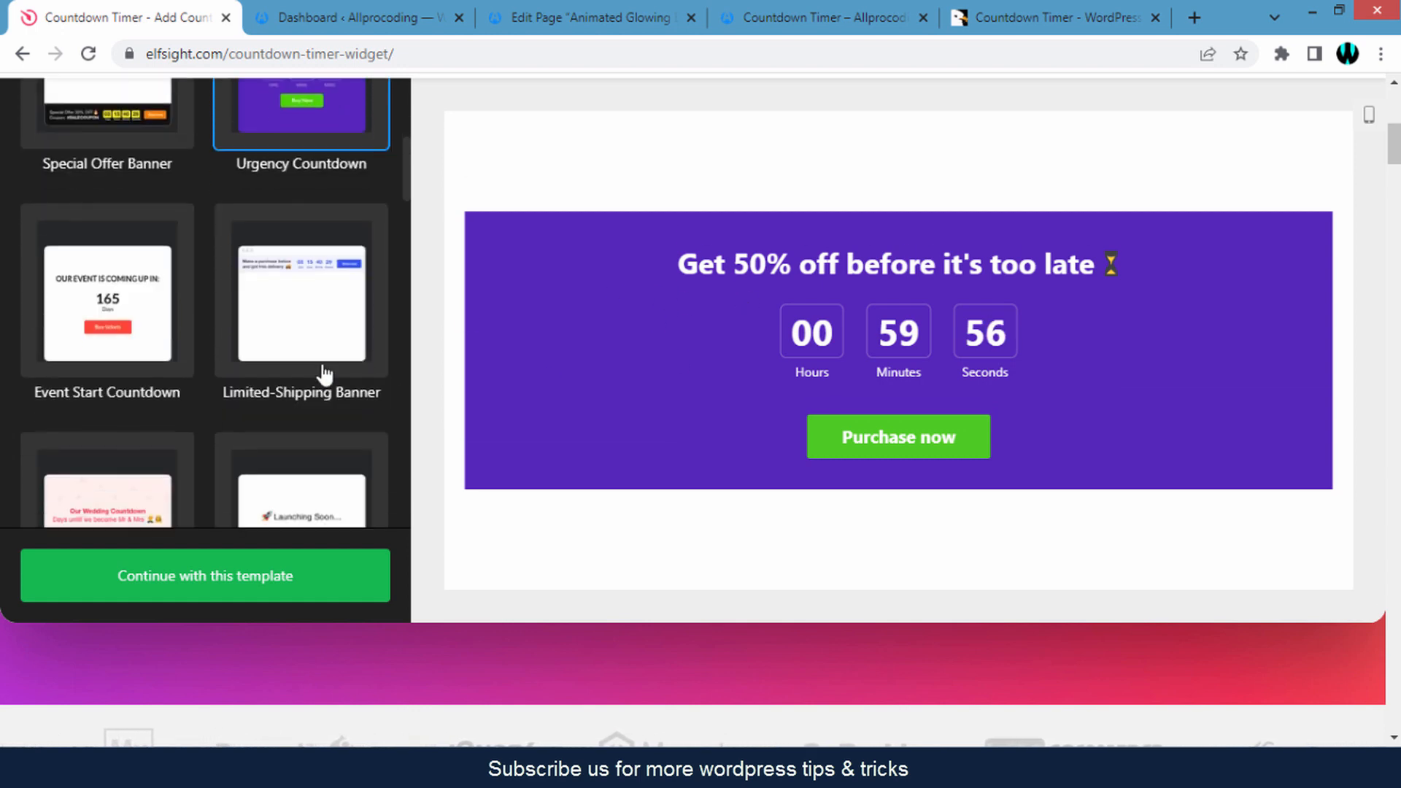
pyautogui.click(157, 399)
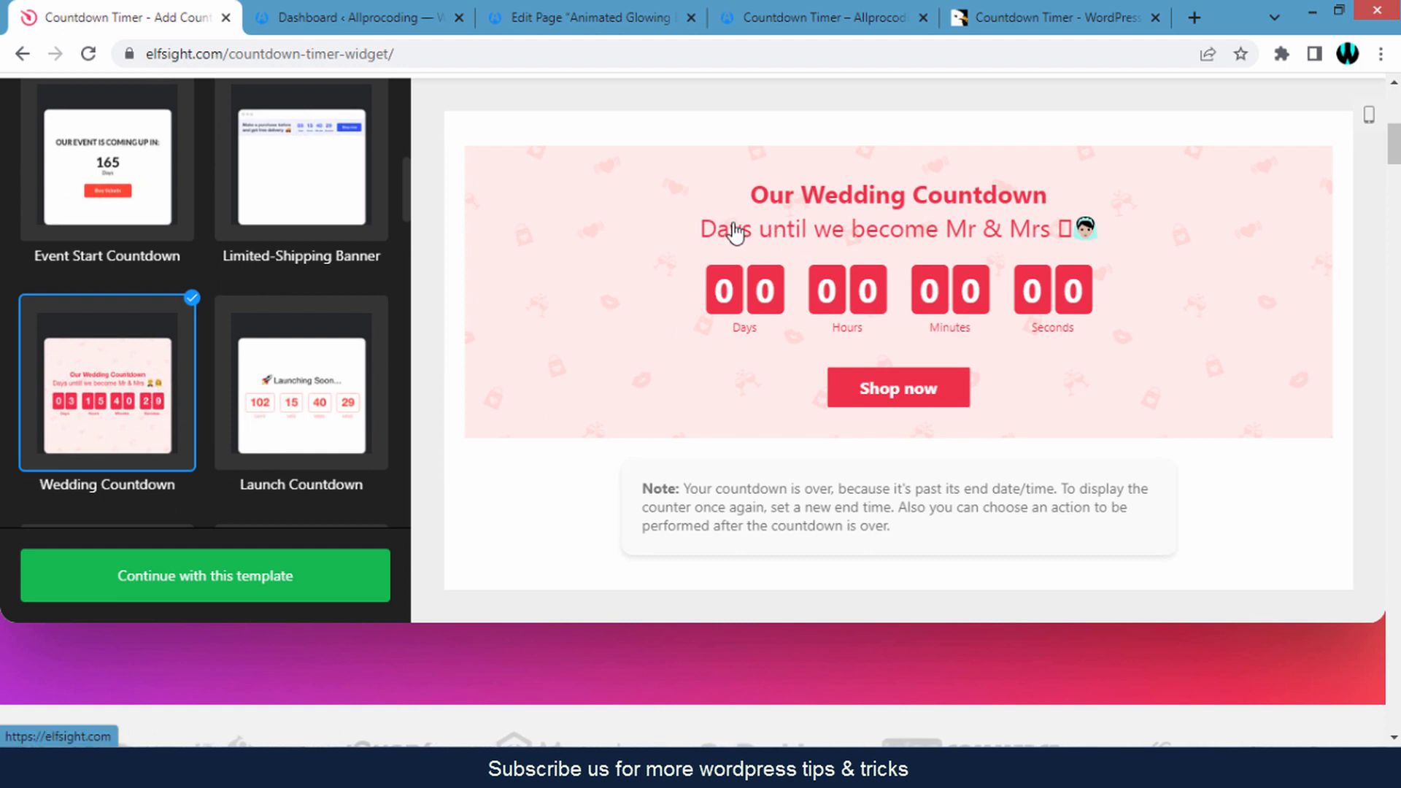
pyautogui.scroll(-3, 324, 358)
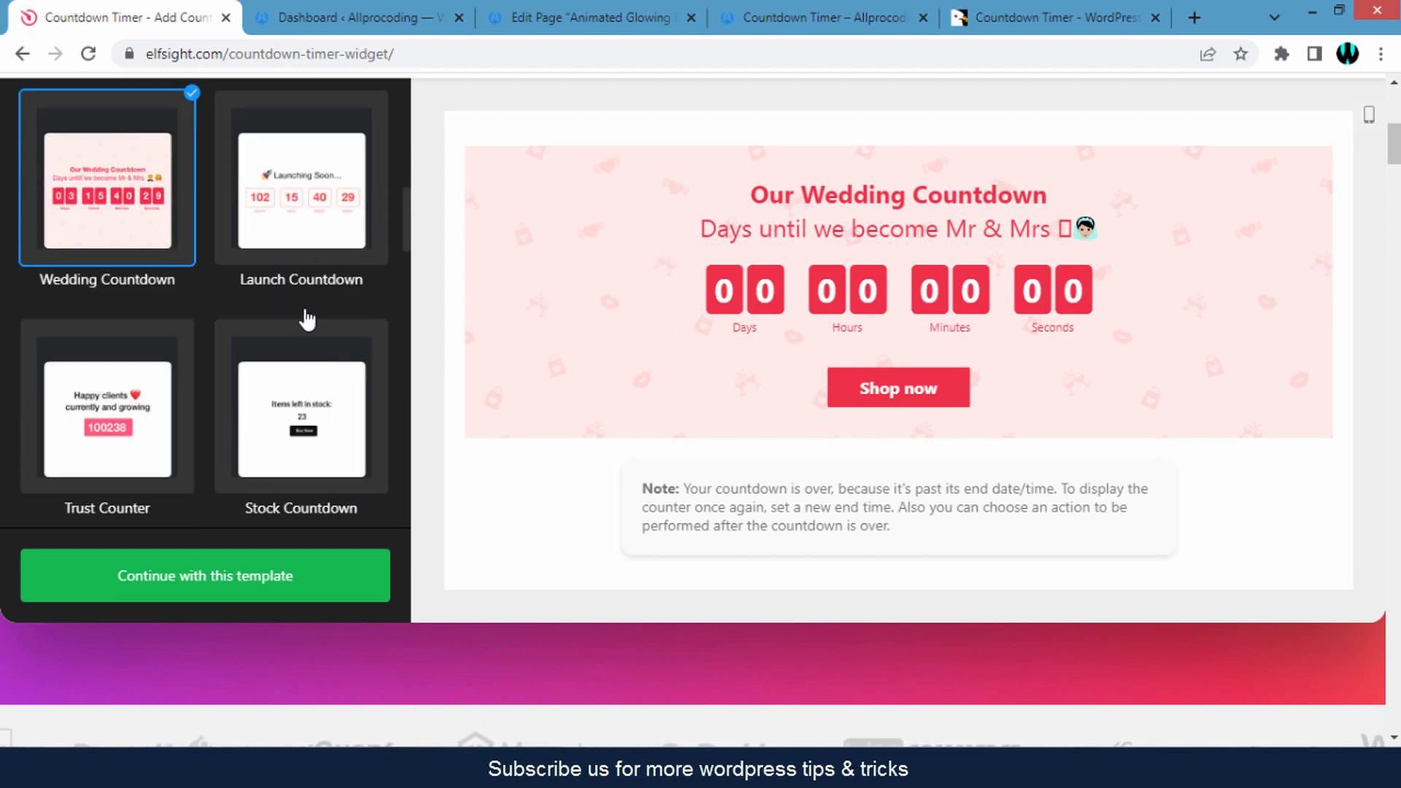
pyautogui.click(301, 233)
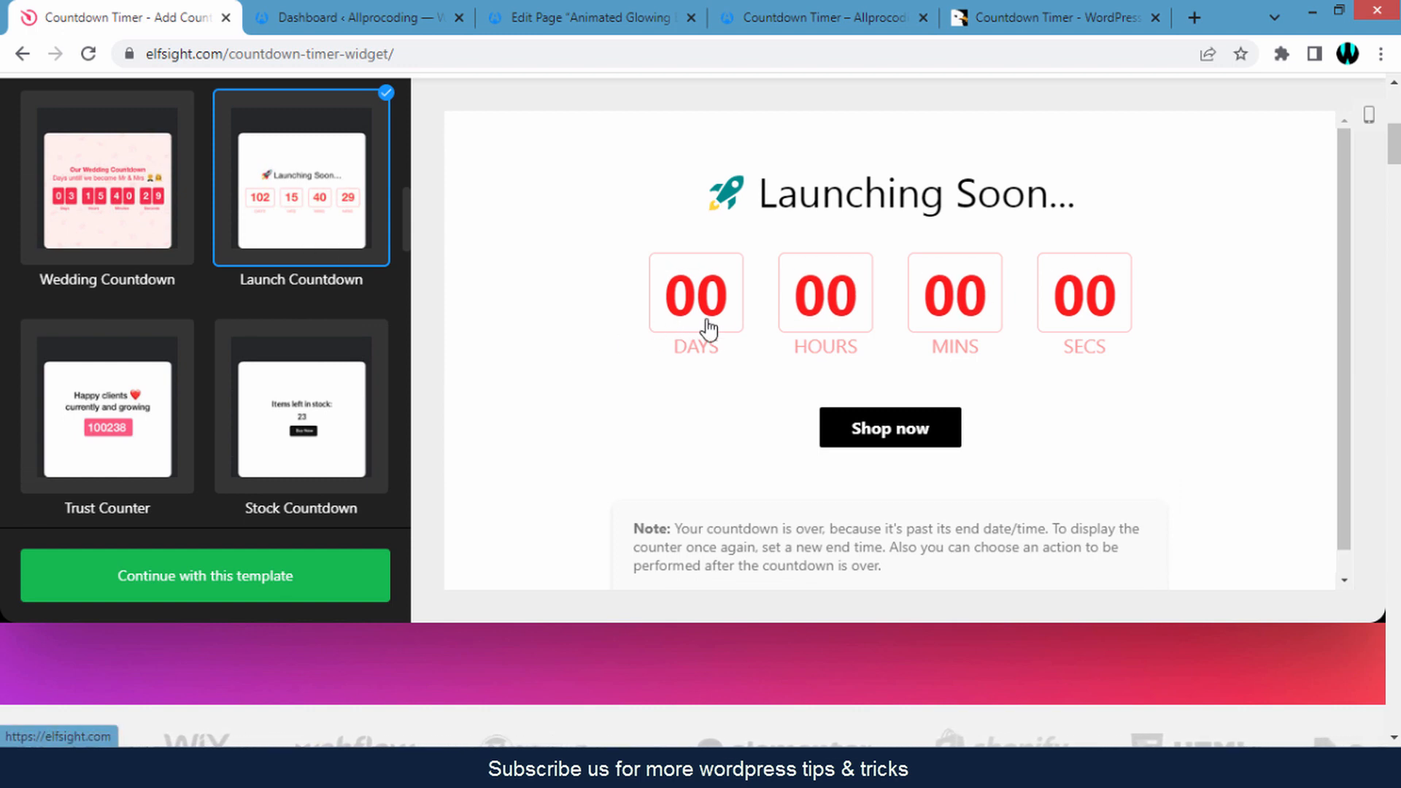
# Preview the holiday templates Countdown to New Year, Thanksgiving Day and Hannukah.
pyautogui.scroll(-1, 285, 404)
pyautogui.scroll(-3, 285, 403)
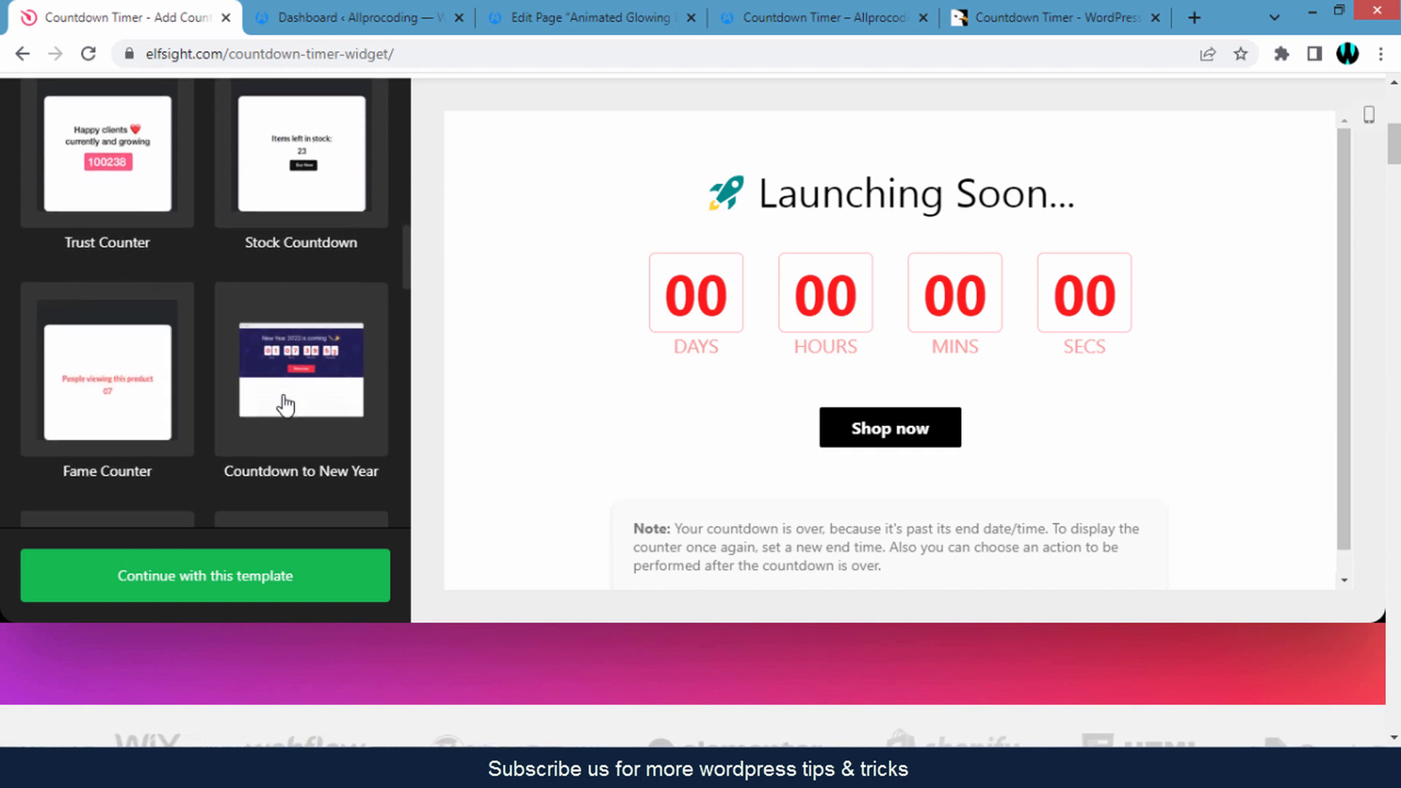
pyautogui.click(290, 374)
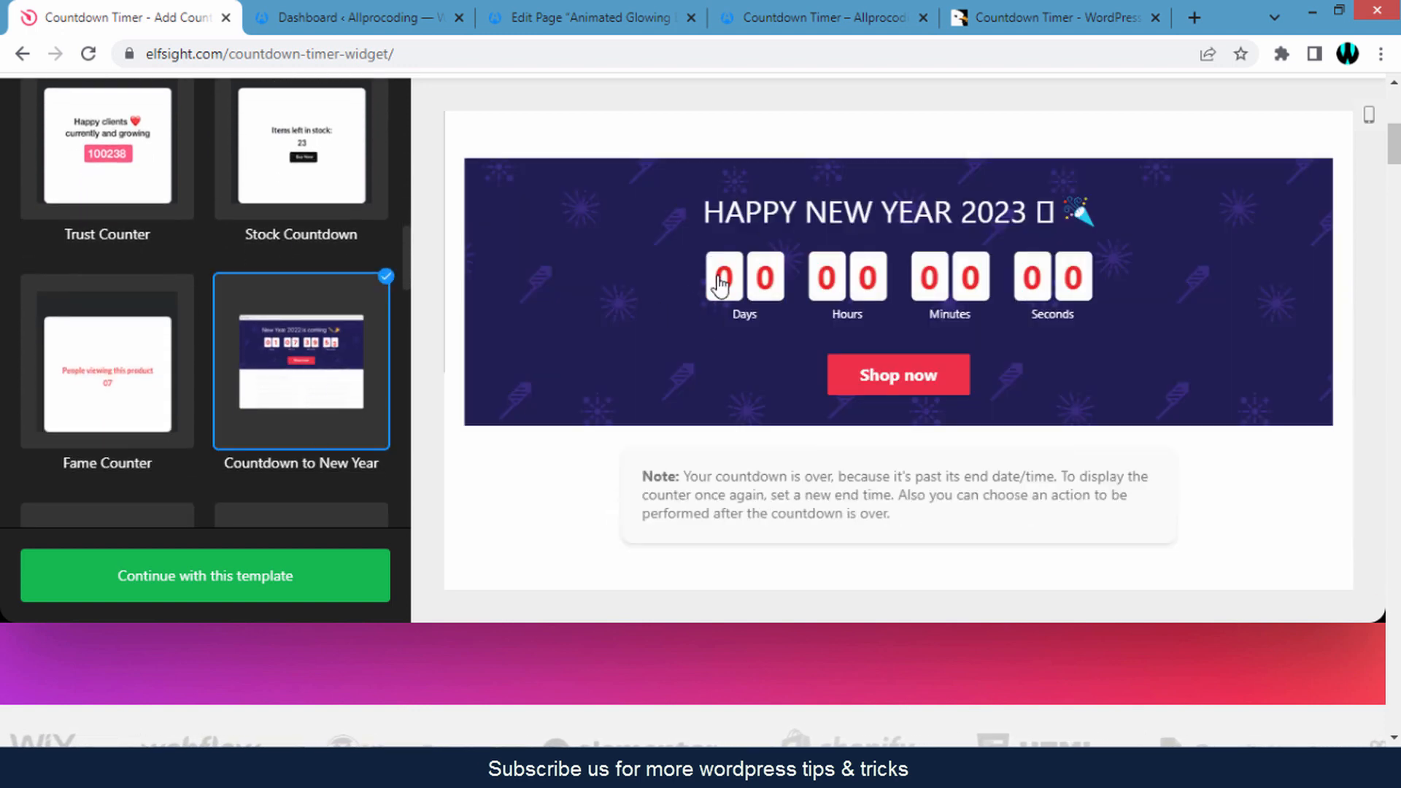
pyautogui.scroll(-1, 708, 339)
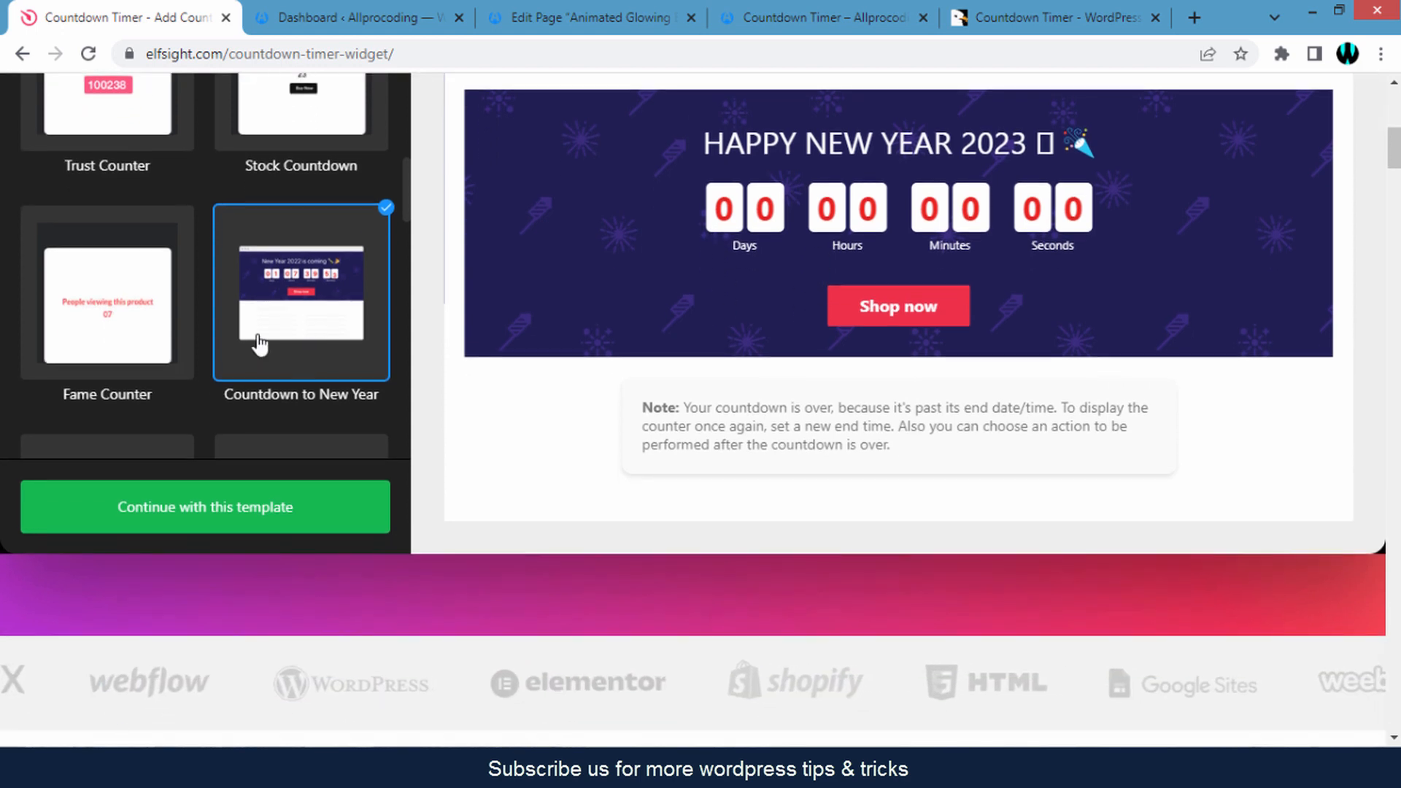
pyautogui.scroll(-3, 259, 343)
pyautogui.click(139, 339)
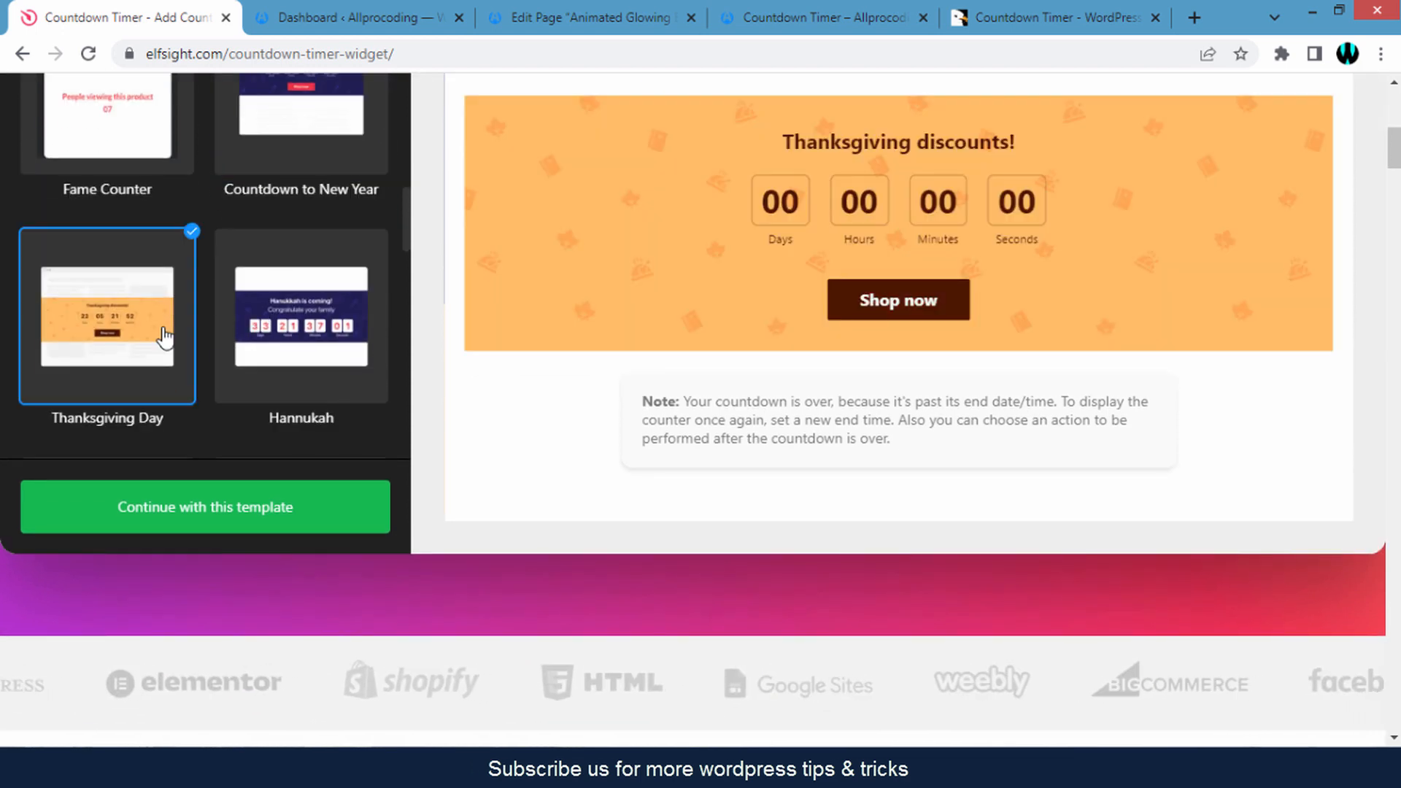
pyautogui.click(323, 328)
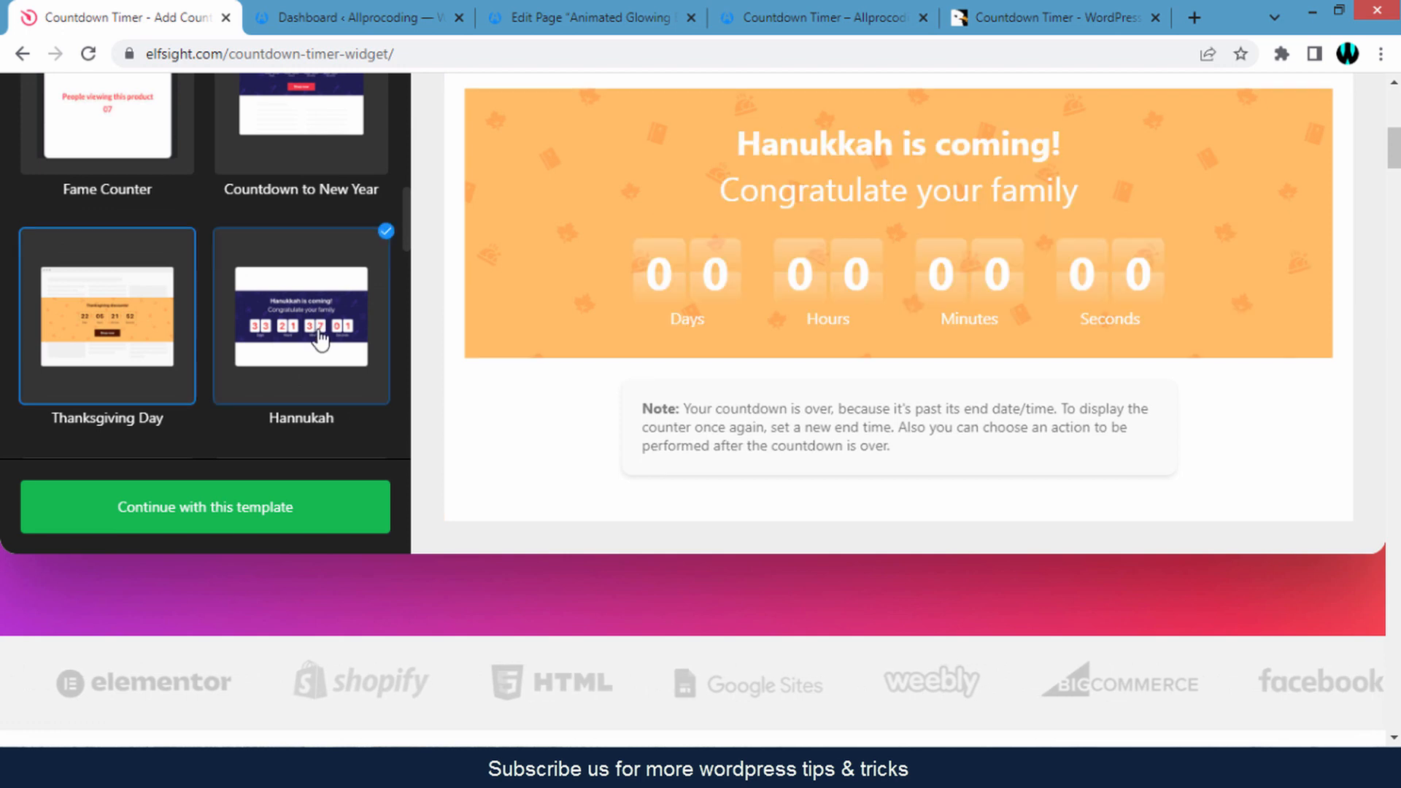
# Preview the Evergreen Timer, Coming Soon, How to Create a Website? and Fomo Countdown Timer templates, and browse further down the template list.
pyautogui.scroll(-1, 322, 350)
pyautogui.scroll(-1, 321, 359)
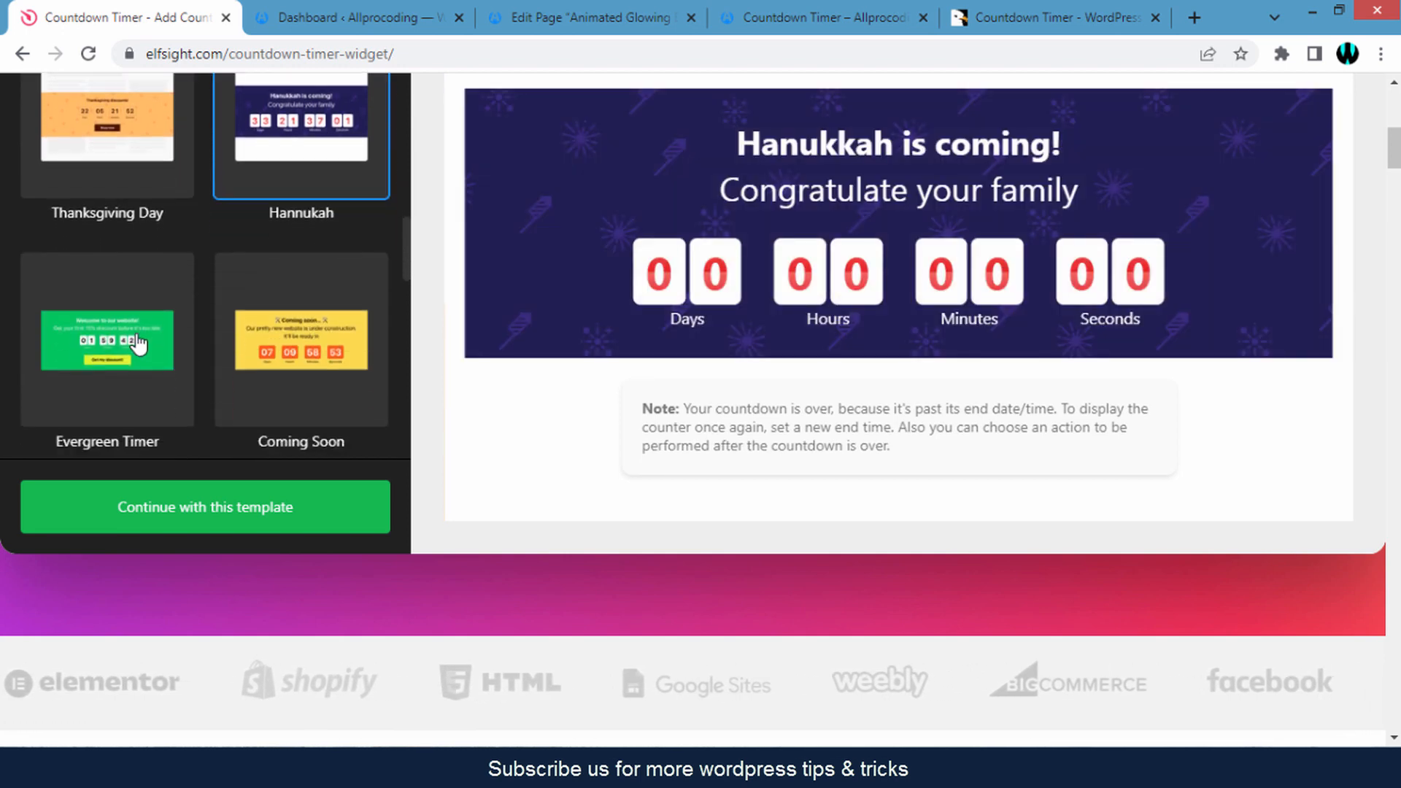
pyautogui.click(182, 353)
pyautogui.click(266, 358)
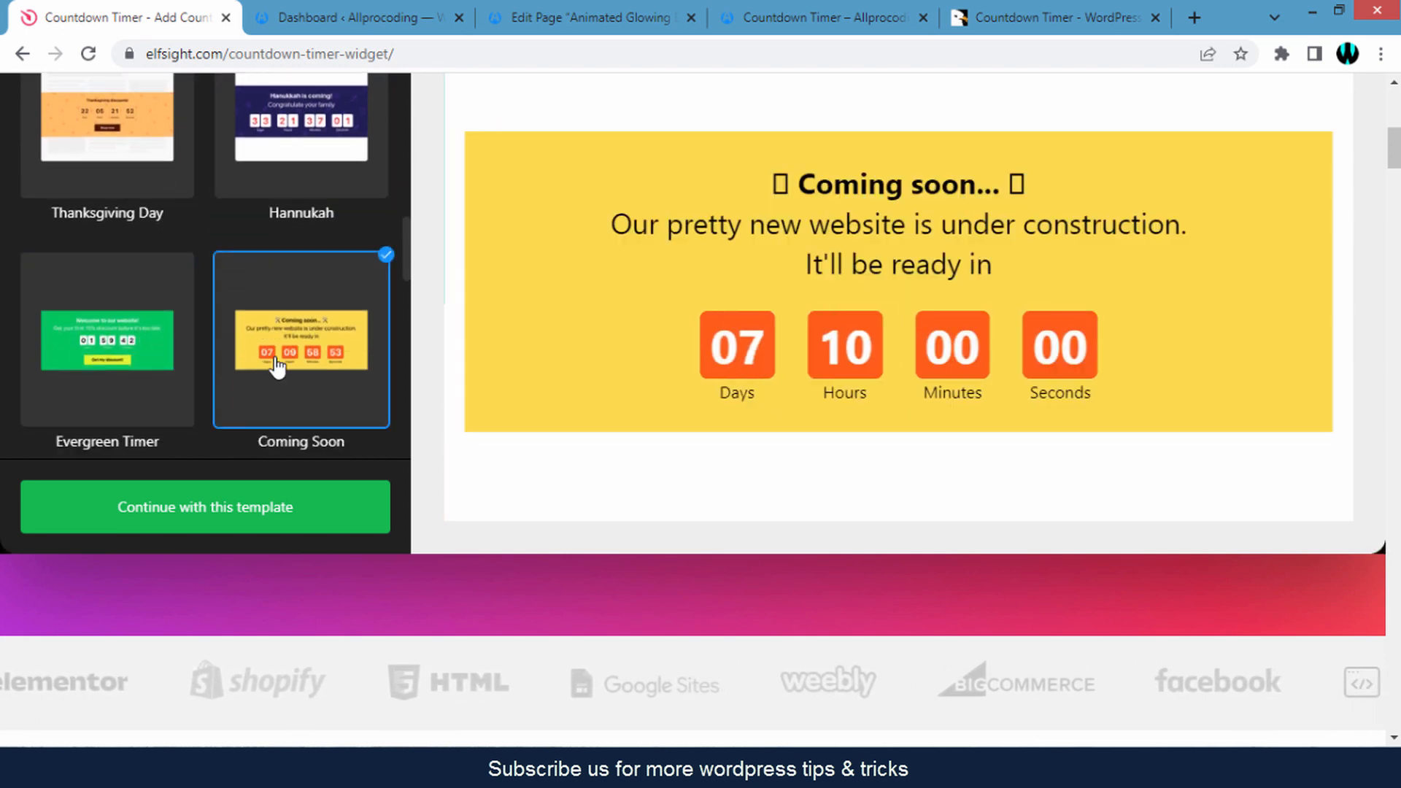
pyautogui.scroll(-2, 275, 364)
pyautogui.scroll(-2, 277, 366)
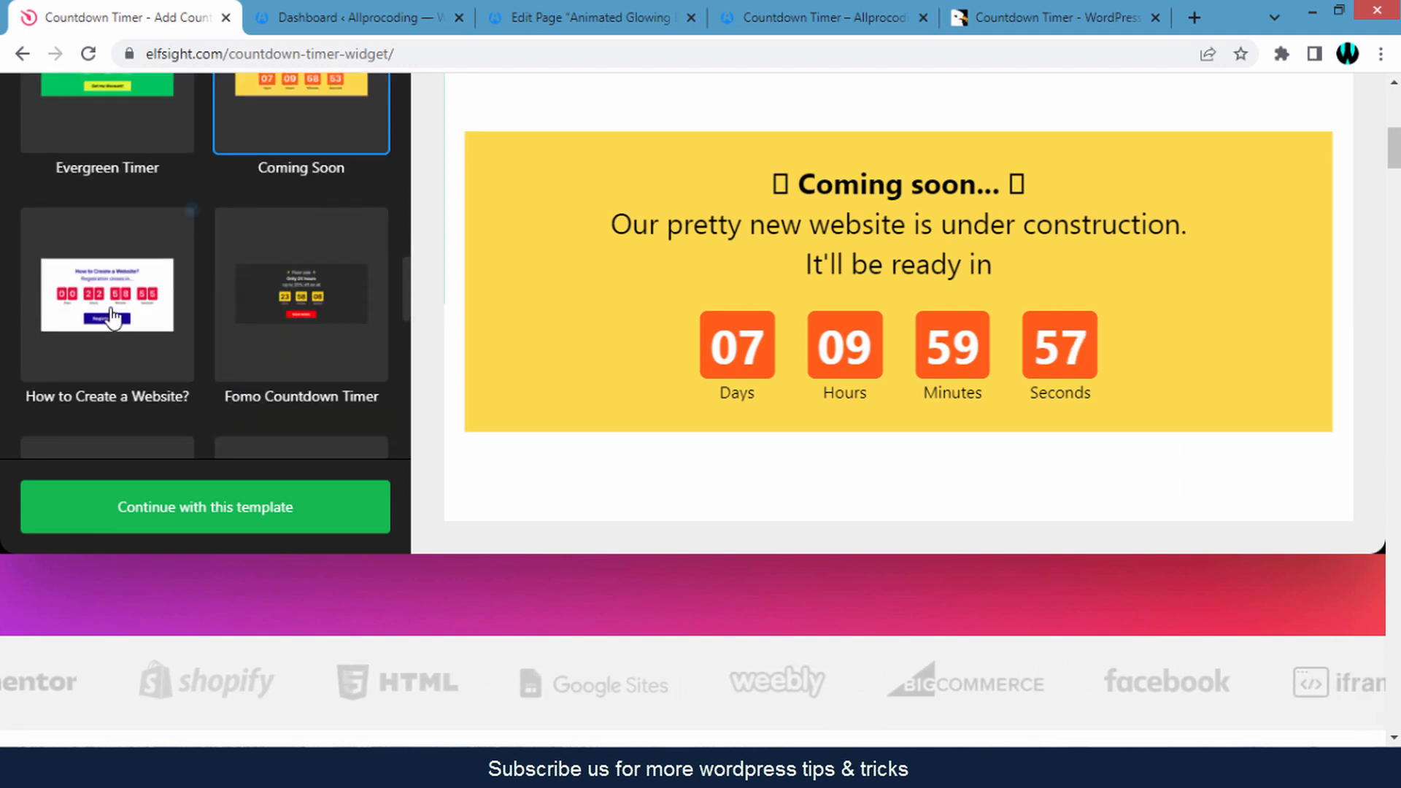
pyautogui.click(175, 321)
pyautogui.click(291, 314)
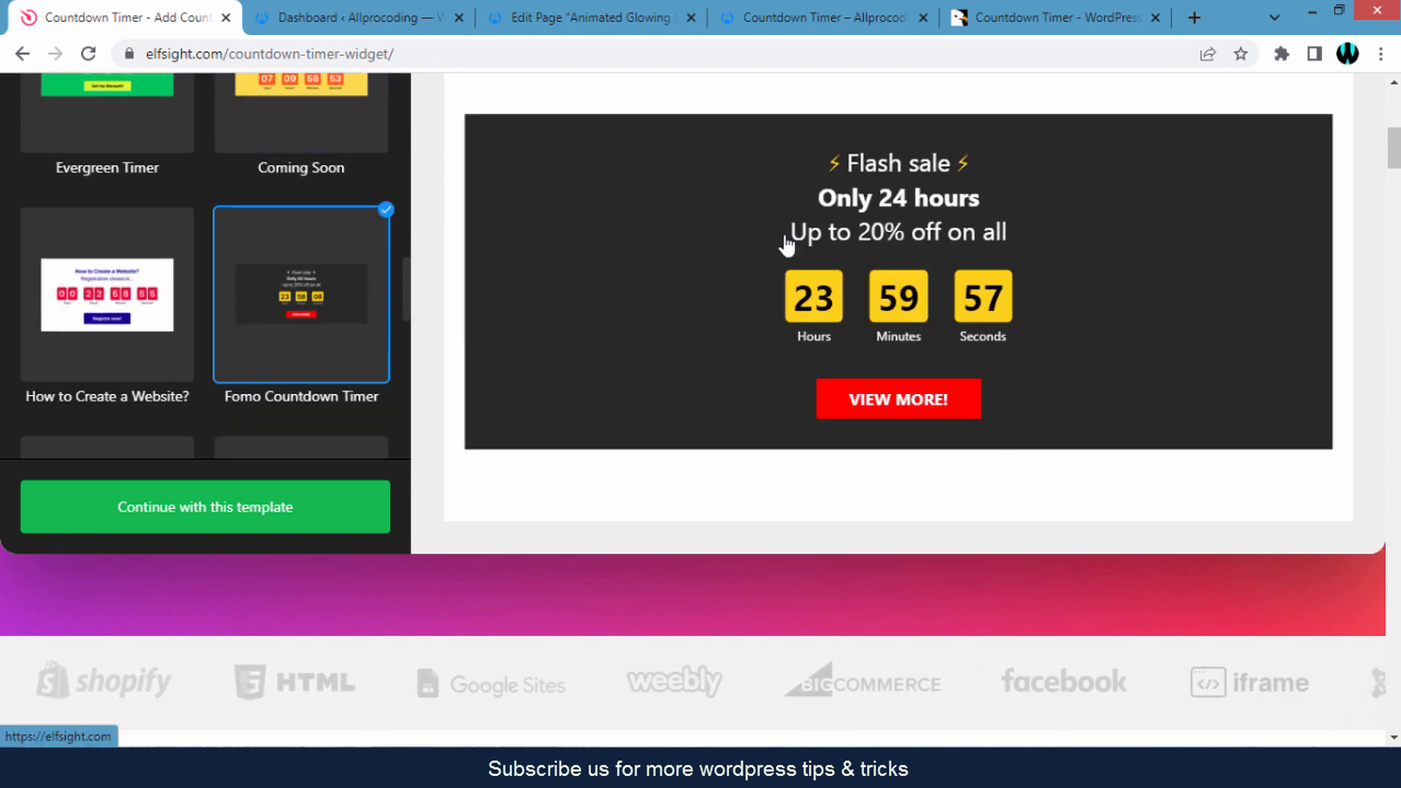
pyautogui.scroll(-5, 252, 343)
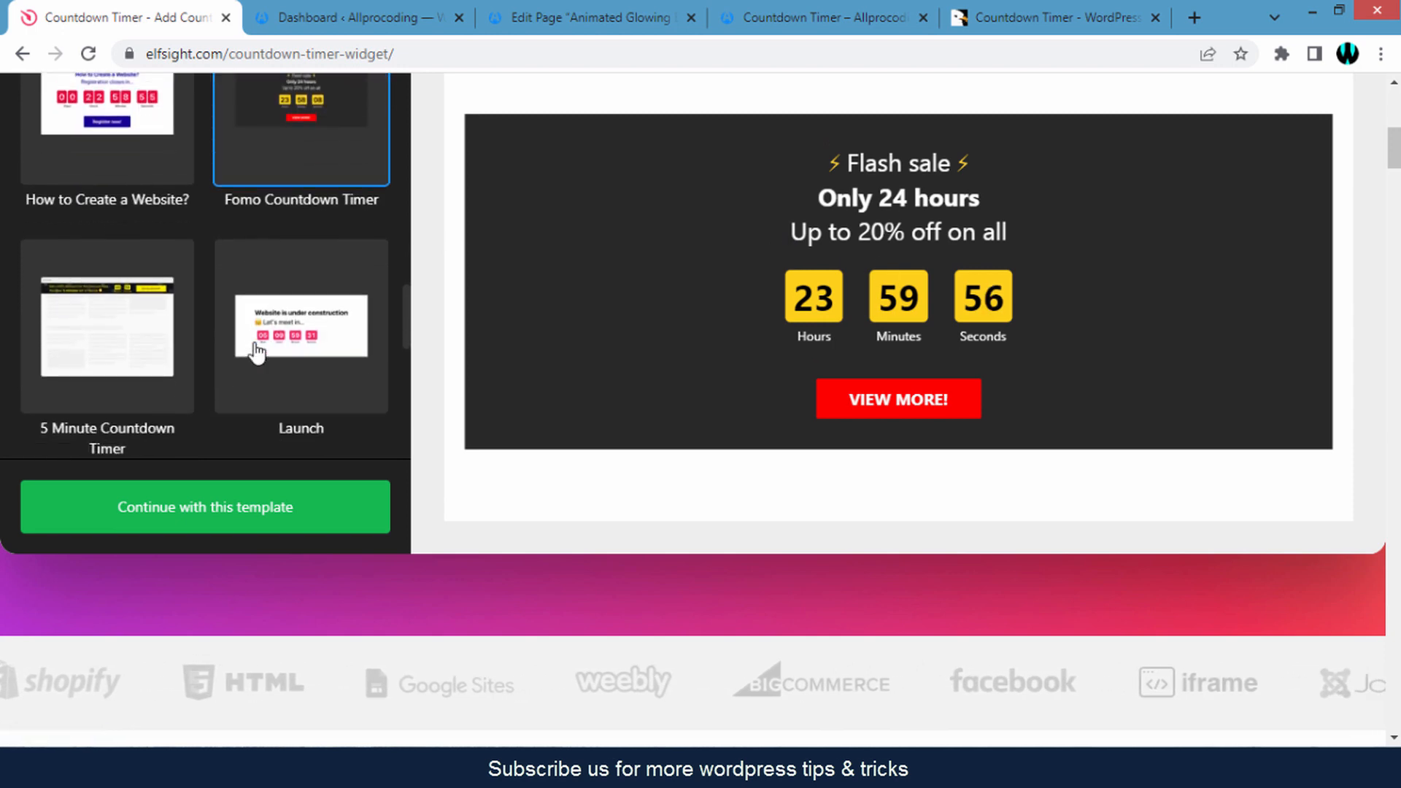
pyautogui.scroll(-3, 212, 356)
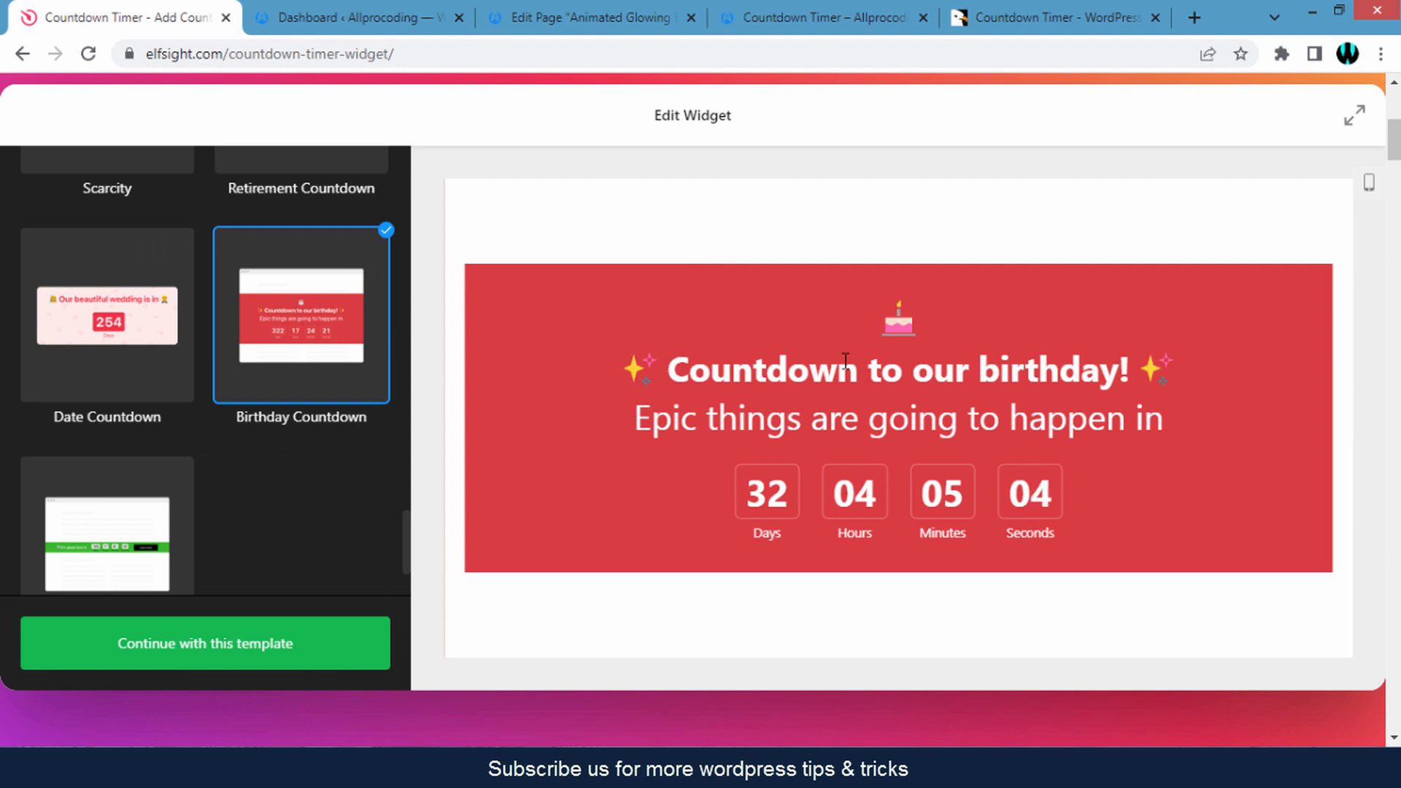
# Compare more templates, returning to Fomo Countdown Timer, How to Create a Website? and Countdown to New Year.
pyautogui.click(156, 518)
pyautogui.scroll(-1, 656, 554)
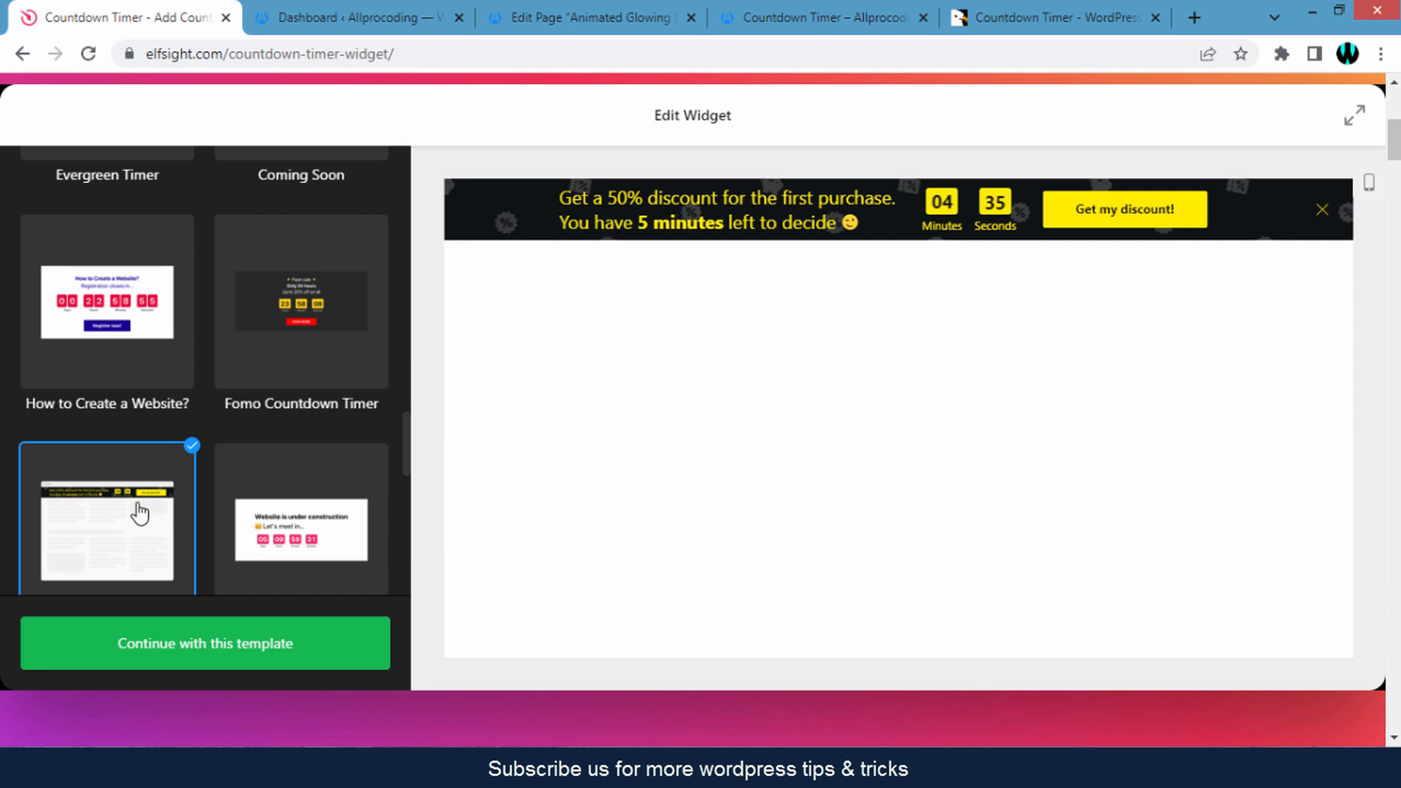
pyautogui.scroll(4, 230, 545)
pyautogui.scroll(-2, 243, 515)
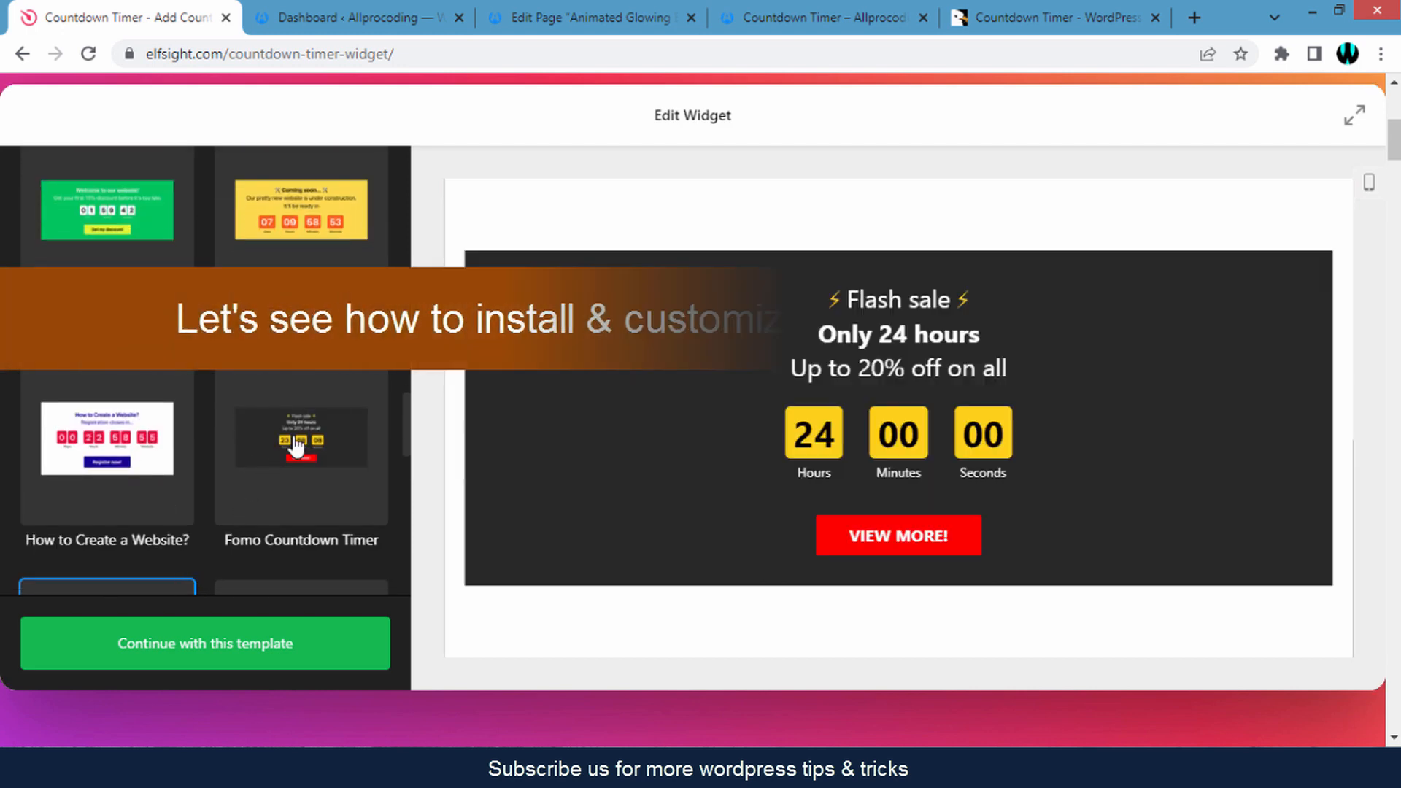
pyautogui.click(295, 447)
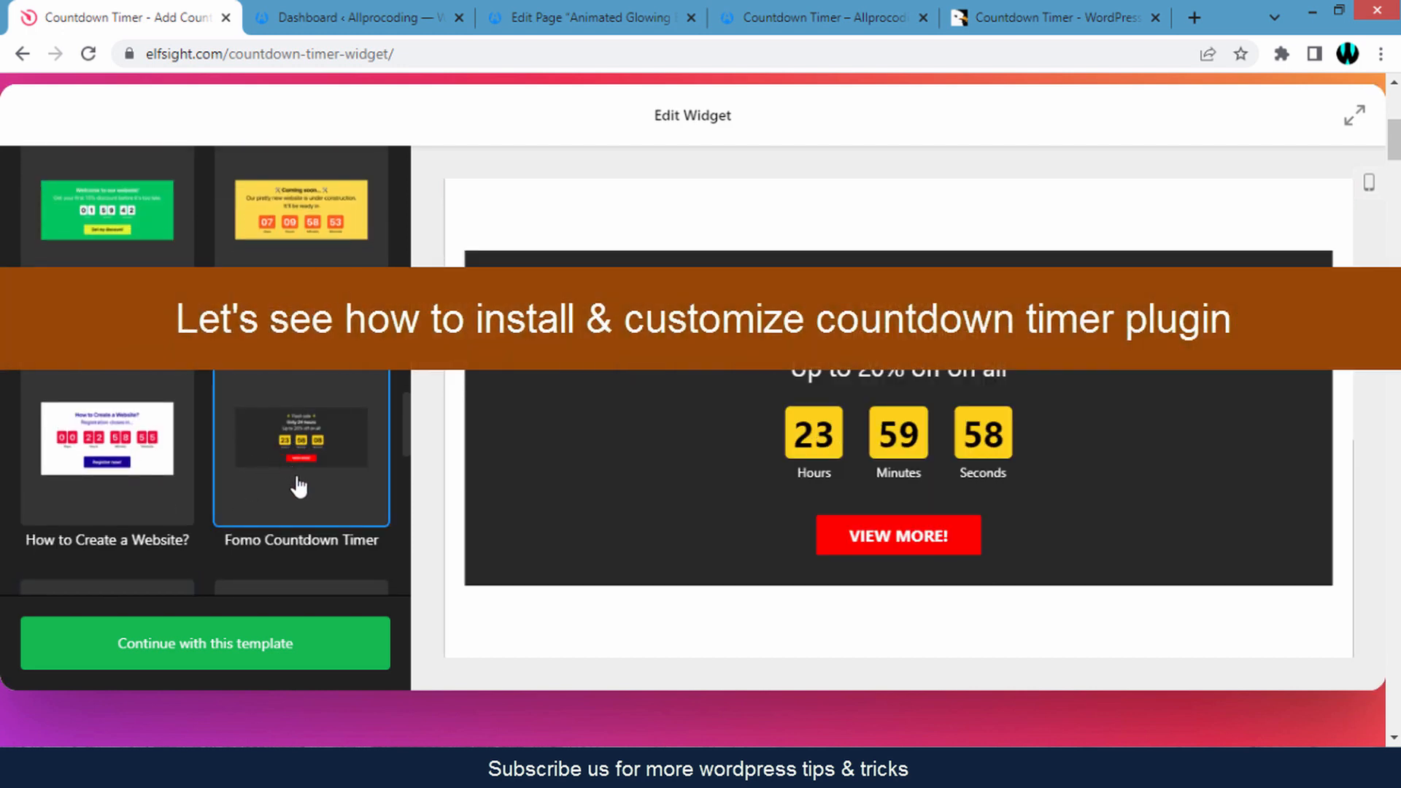
pyautogui.click(106, 467)
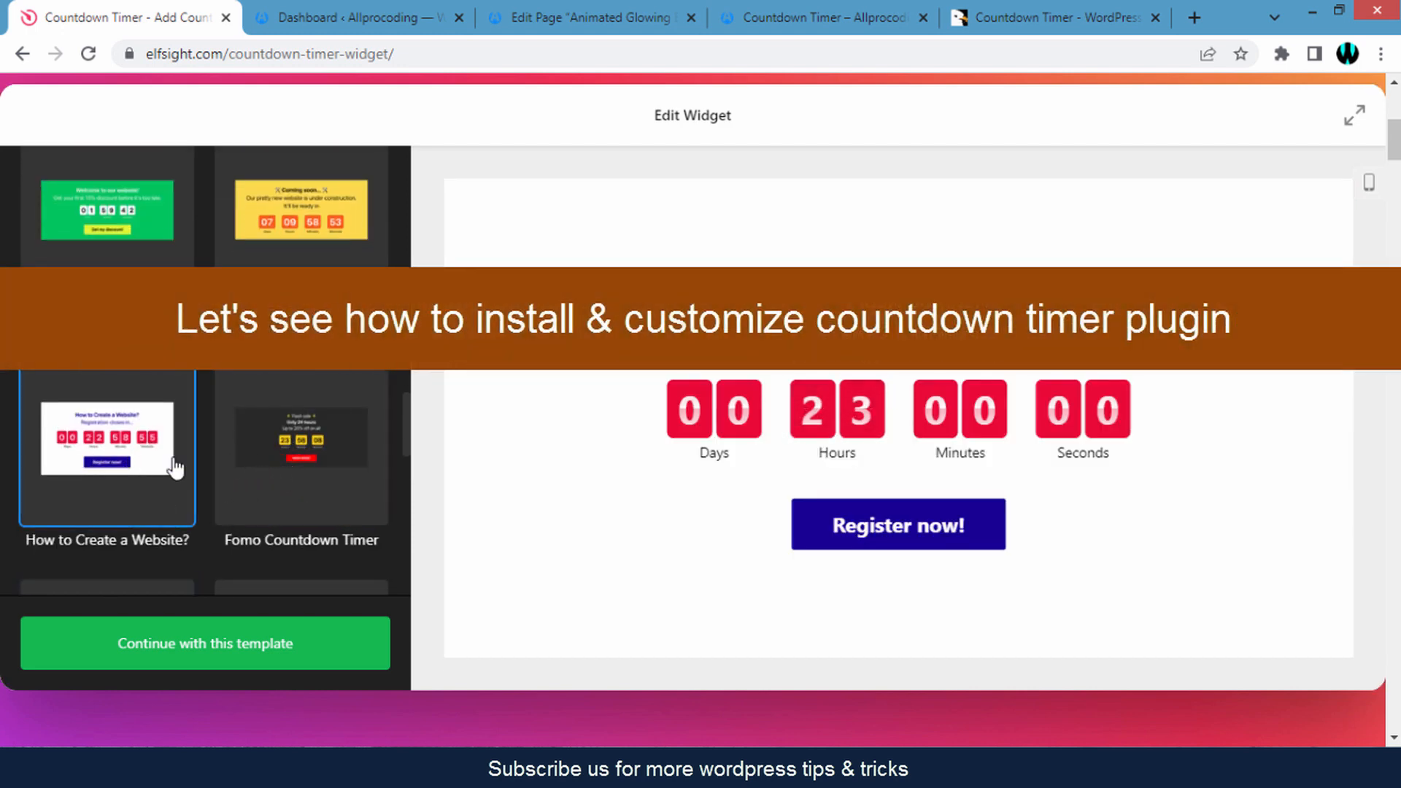
pyautogui.scroll(5, 275, 491)
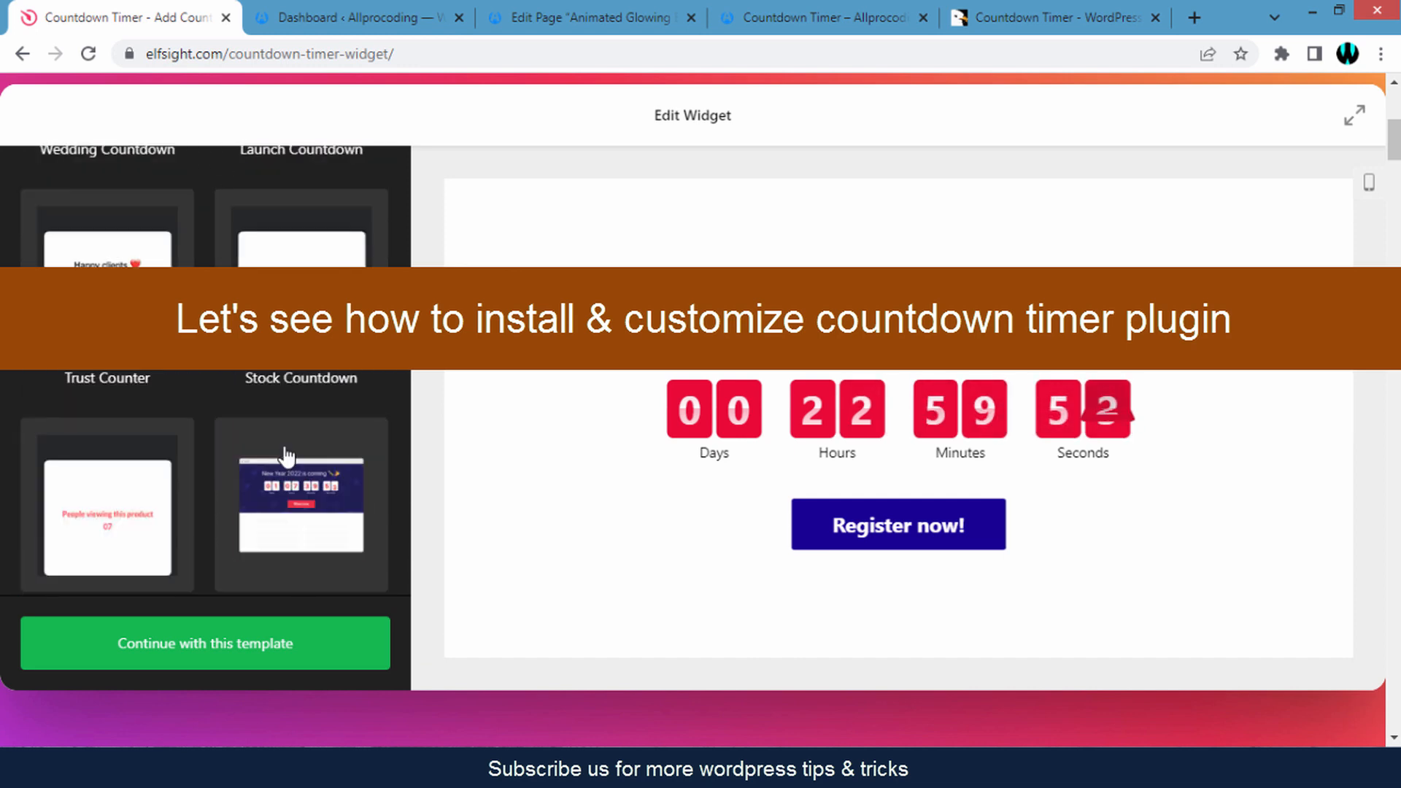
pyautogui.scroll(4, 200, 402)
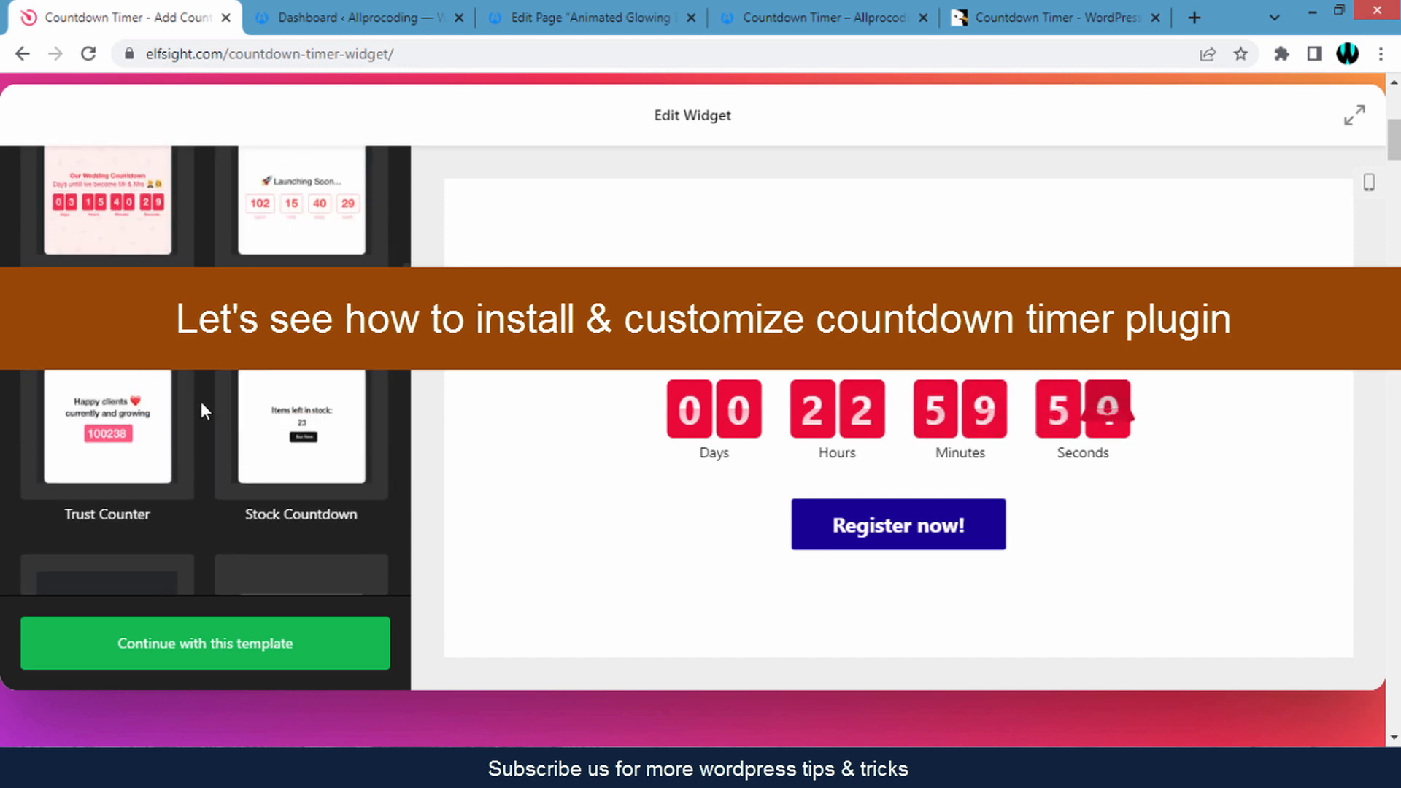
pyautogui.scroll(-4, 199, 401)
pyautogui.click(301, 539)
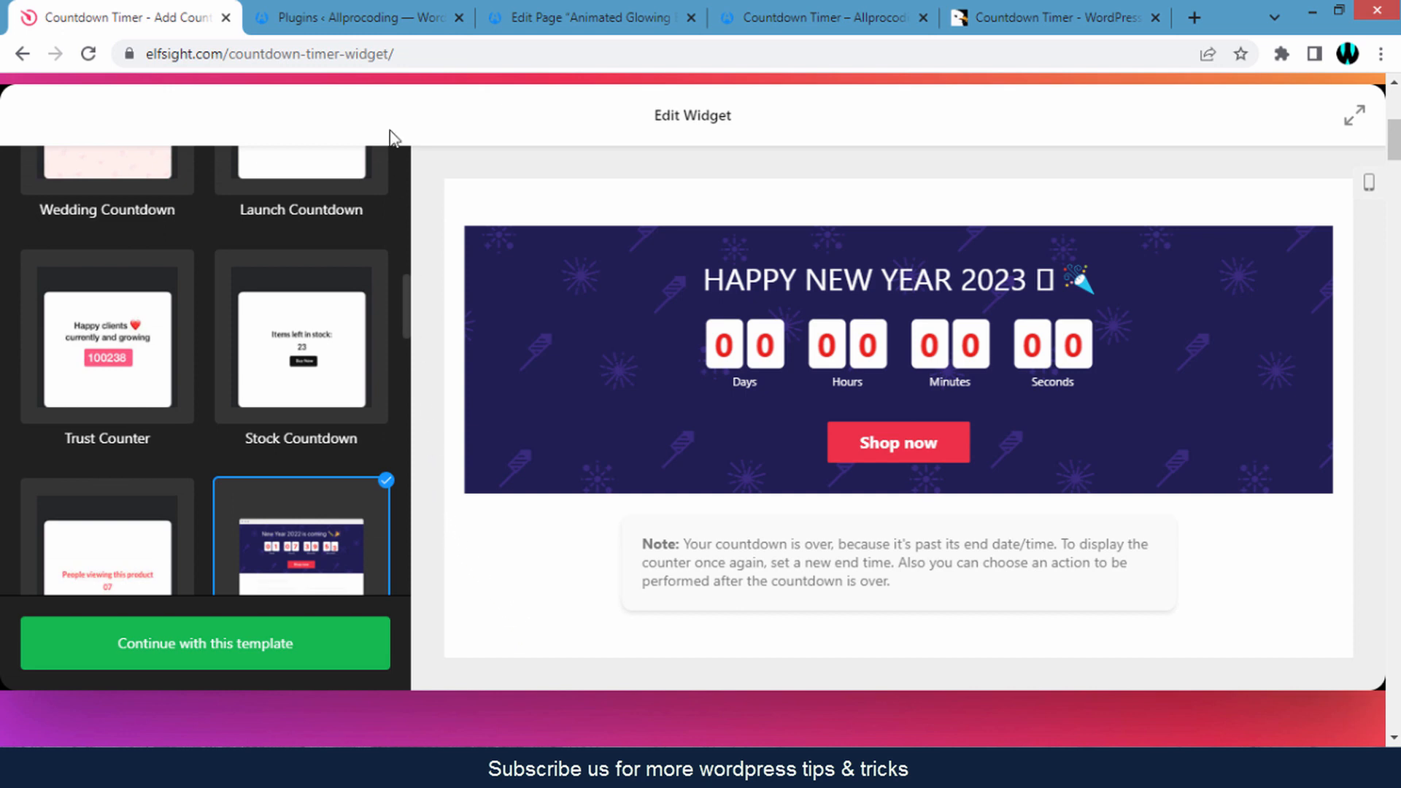
# In the WordPress admin, choose the archive elfsight-countdown-timer-cc-v1.2.0 from Downloads for upload as a new plugin.
pyautogui.click(353, 18)
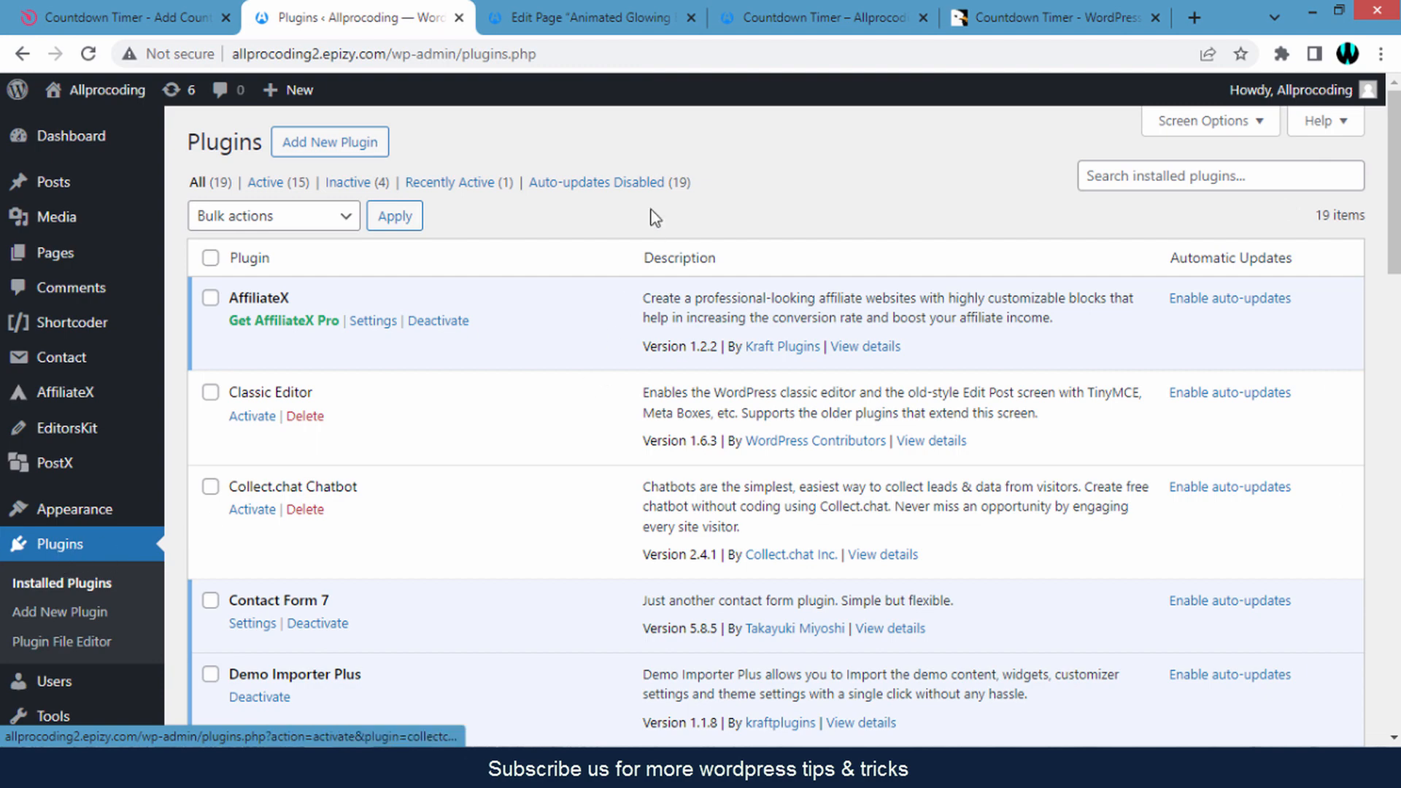
pyautogui.click(328, 146)
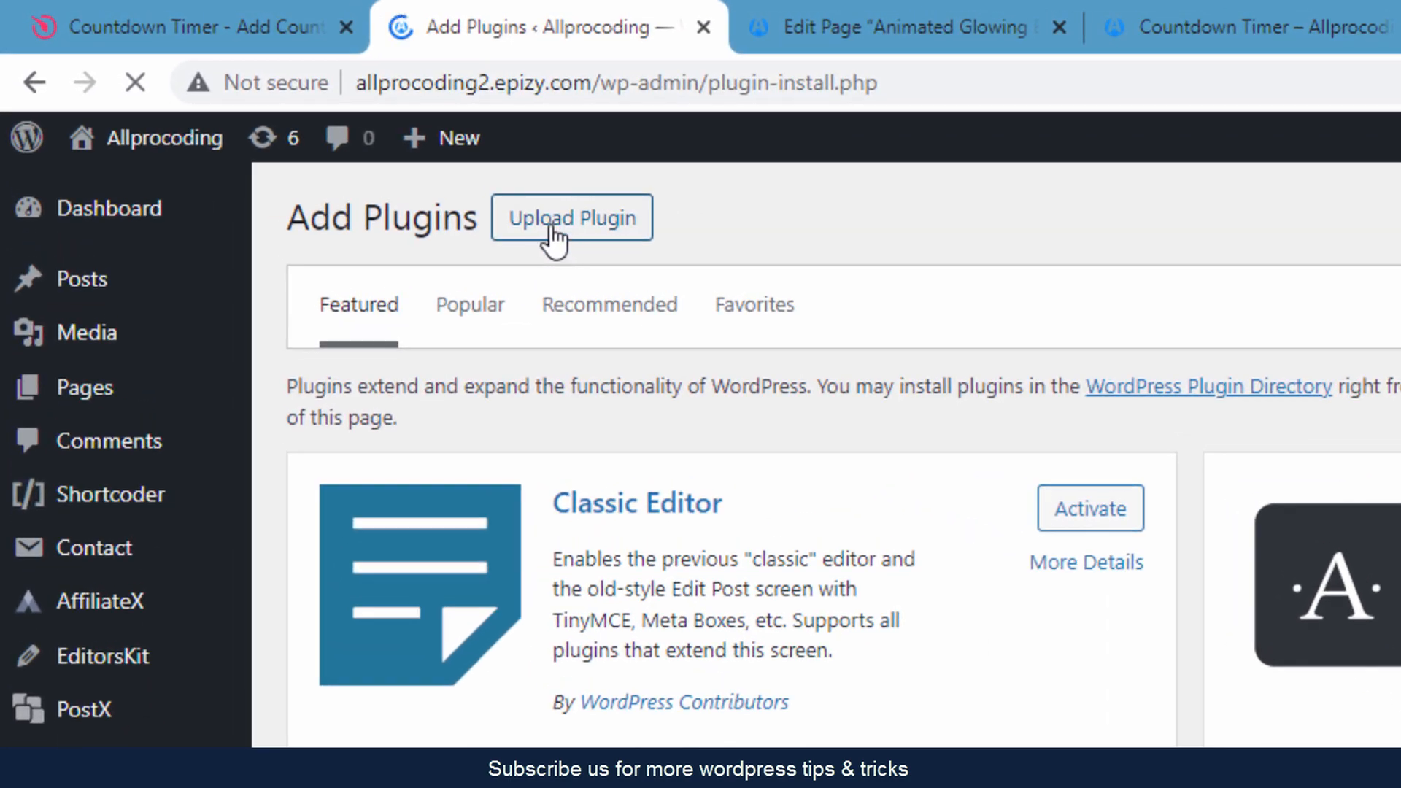
pyautogui.click(519, 215)
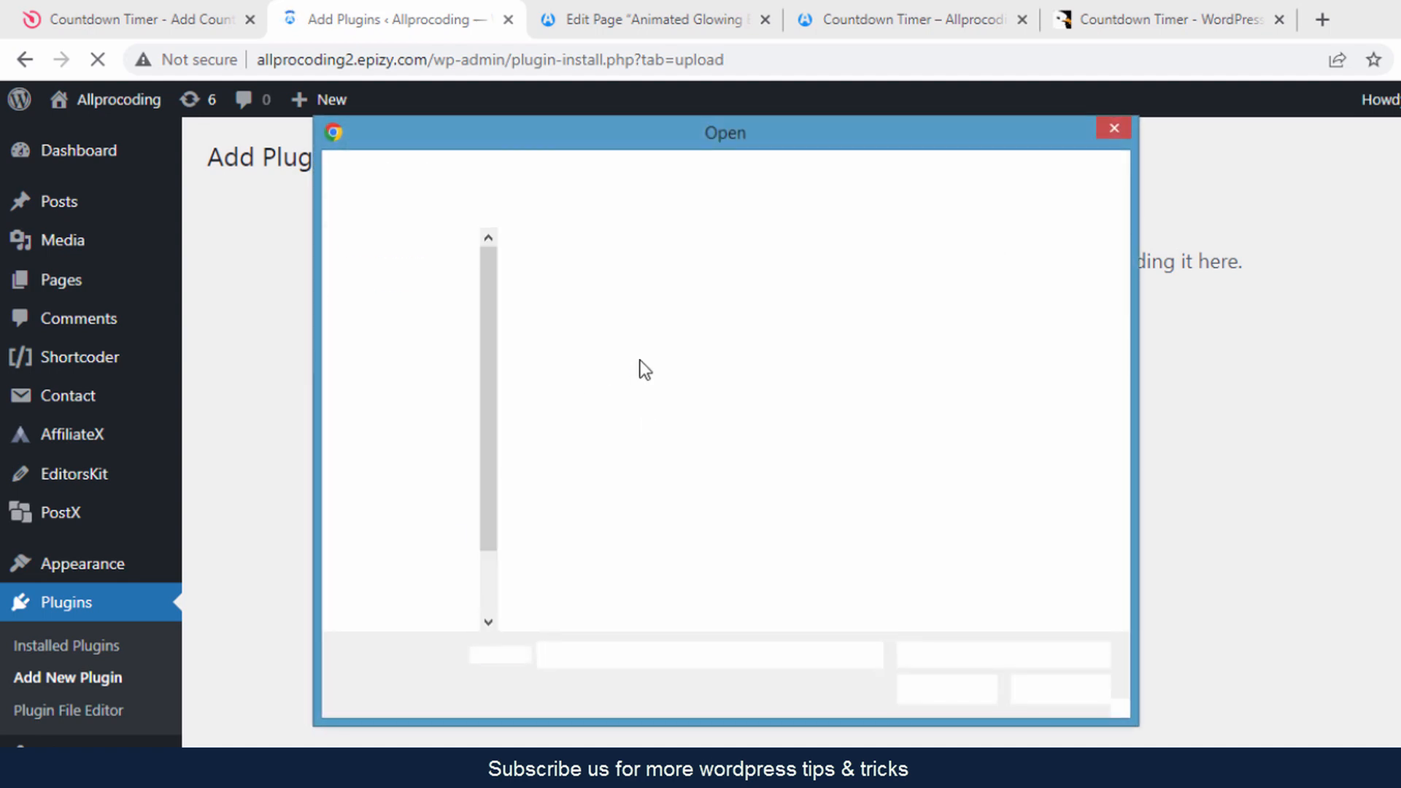
pyautogui.click(572, 322)
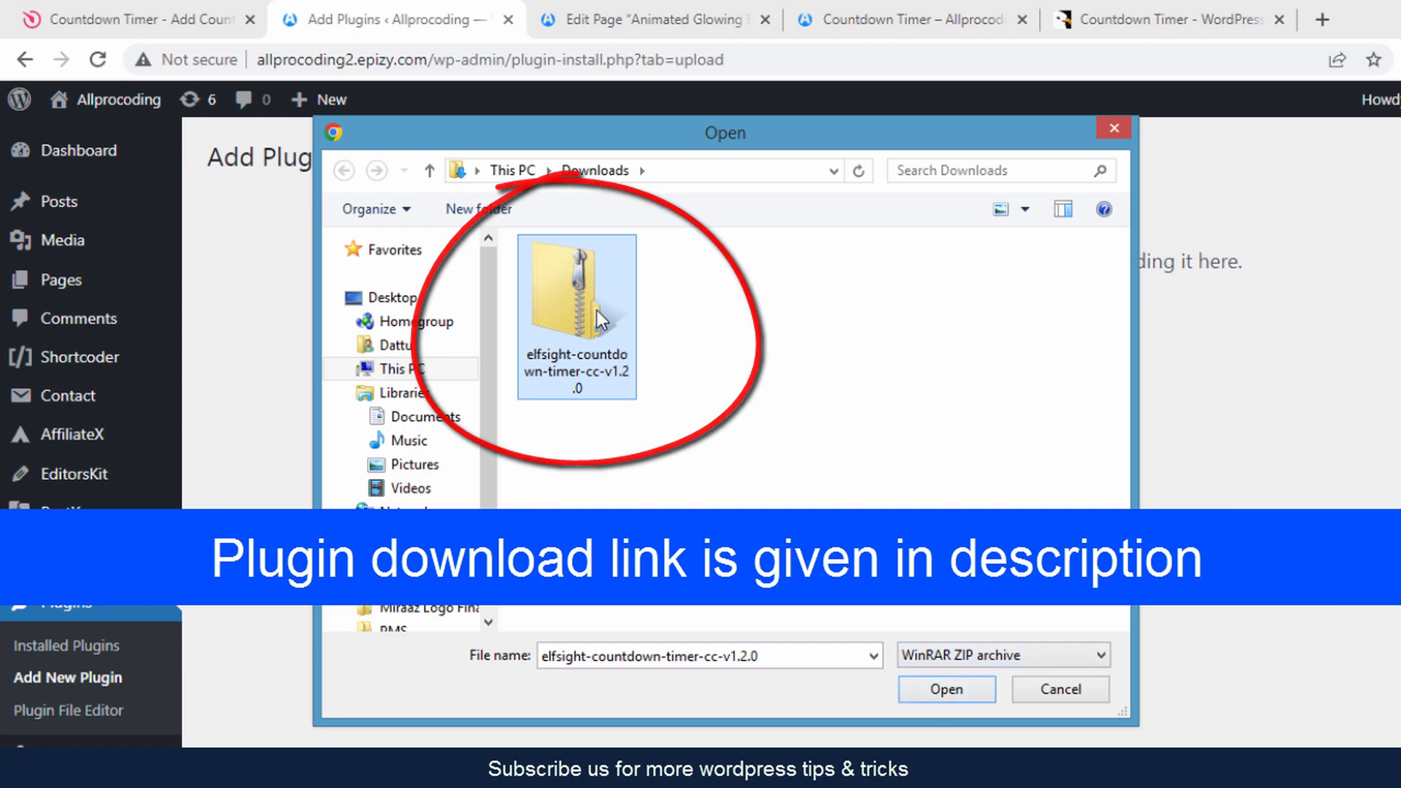
pyautogui.click(970, 691)
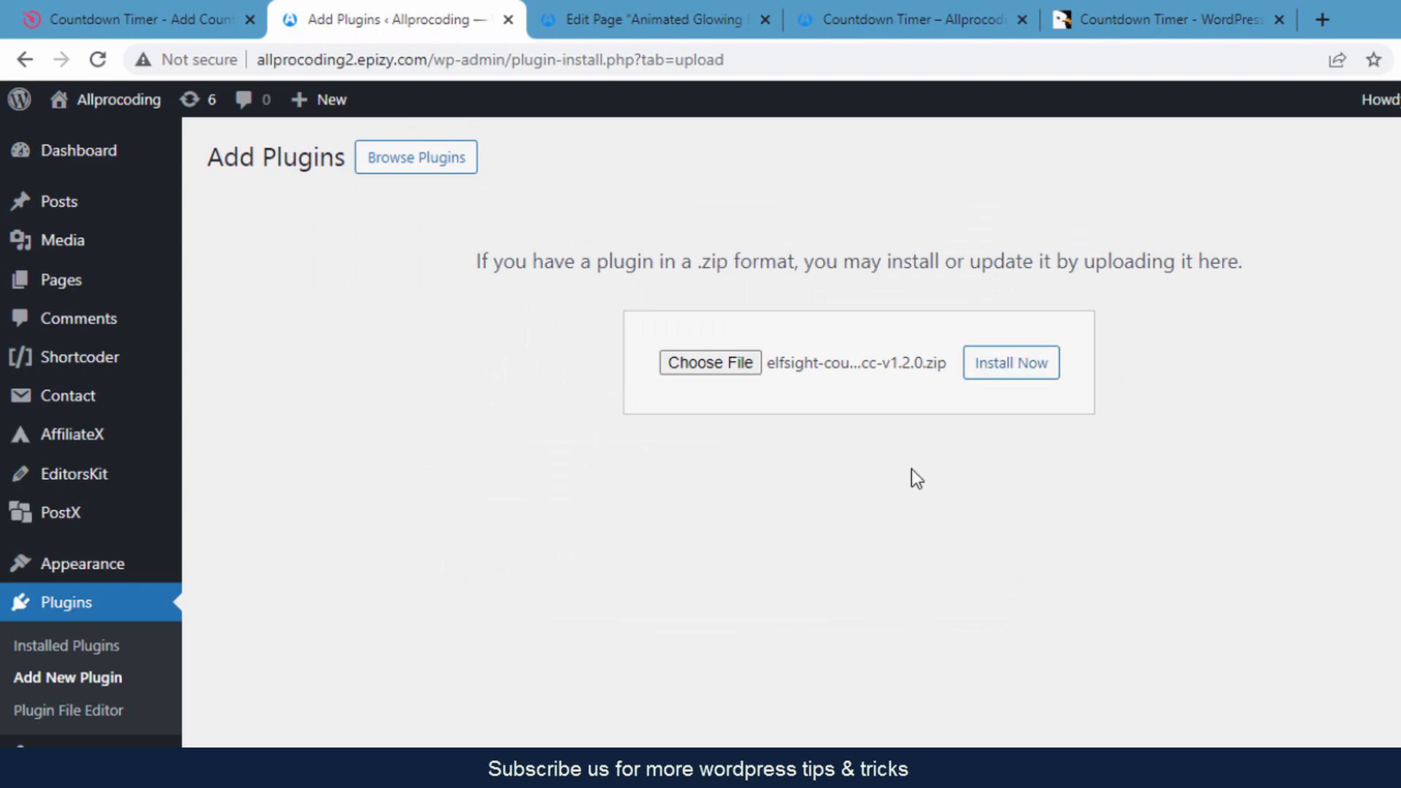
# Open the Countdown Timer plugin's widget management page and start creating a new widget.
pyautogui.scroll(-3, 912, 470)
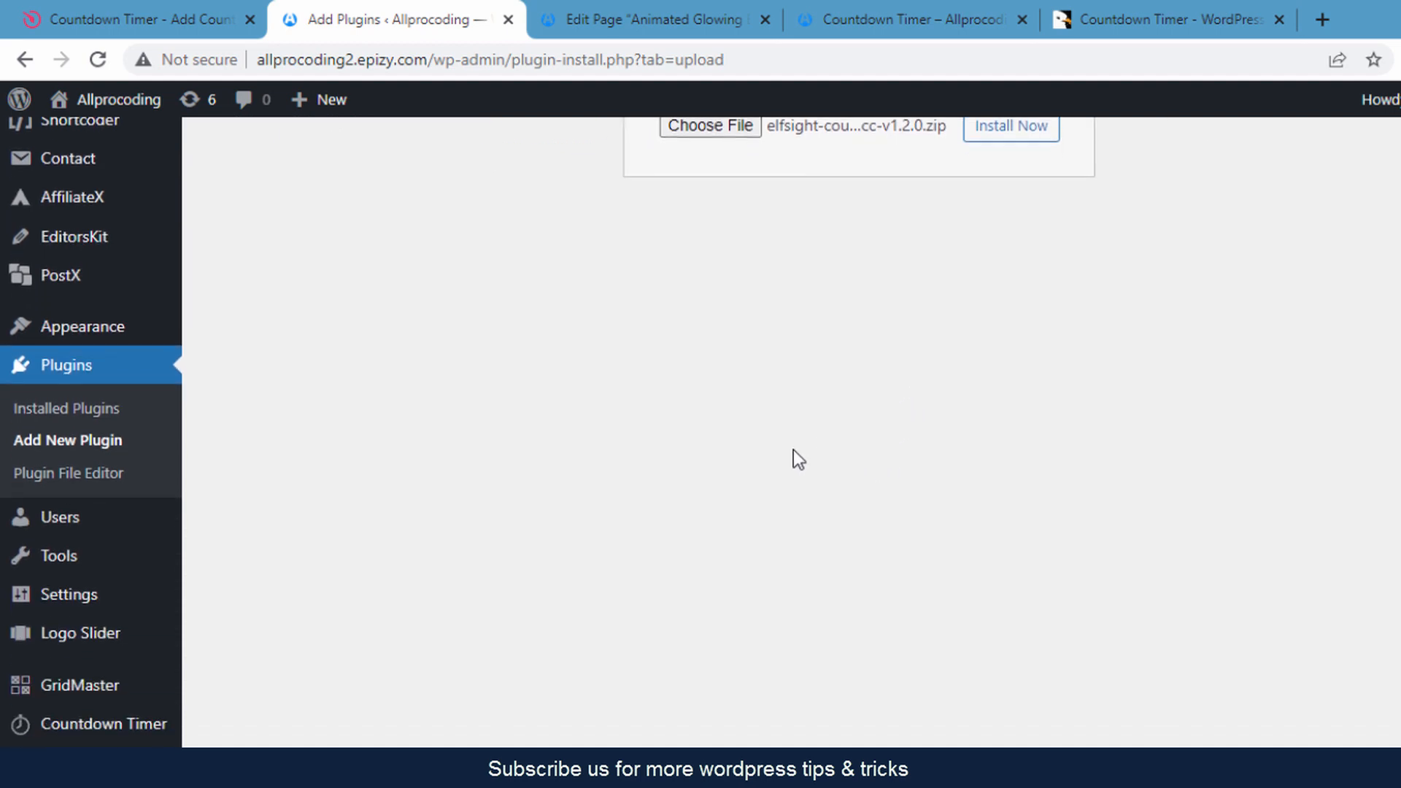
pyautogui.scroll(-1, 792, 450)
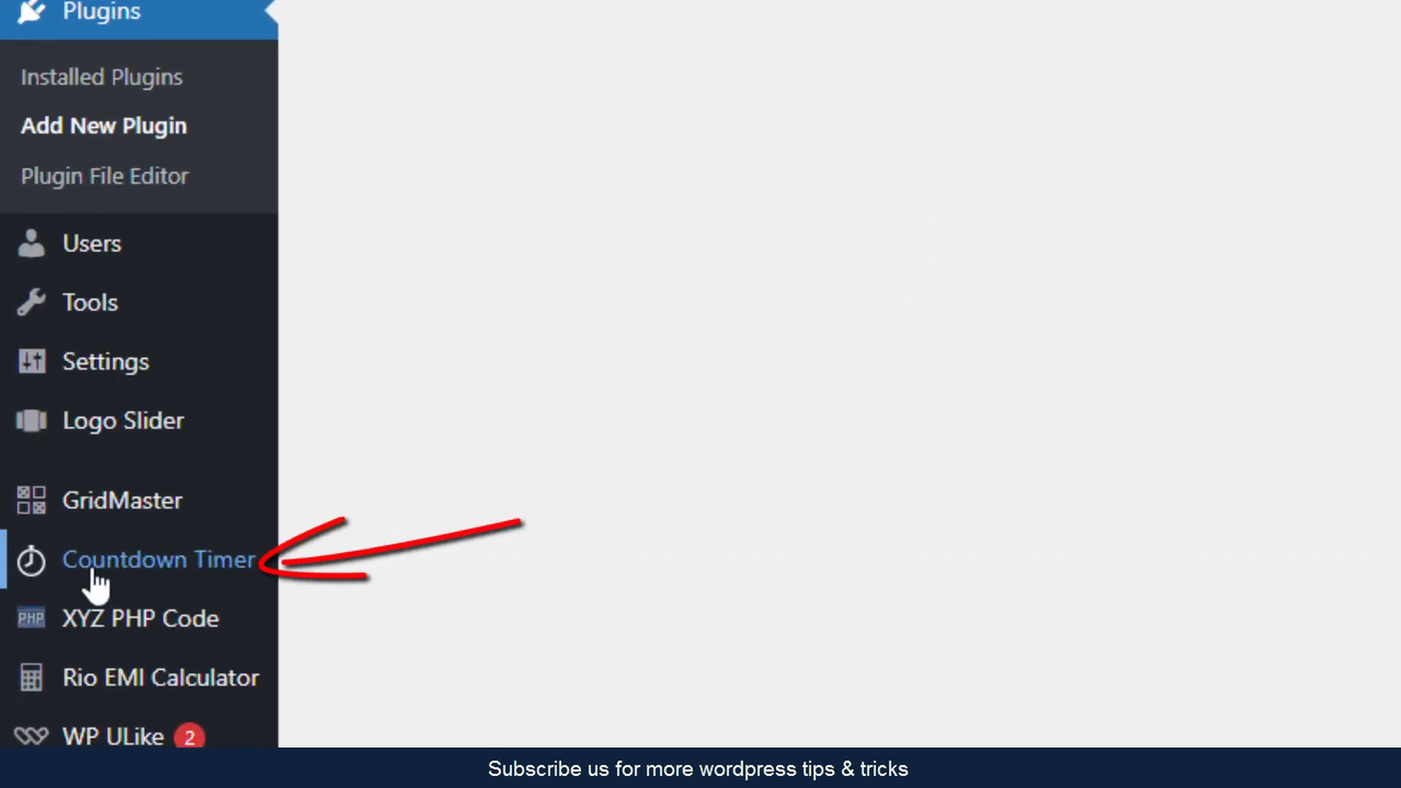
pyautogui.click(212, 569)
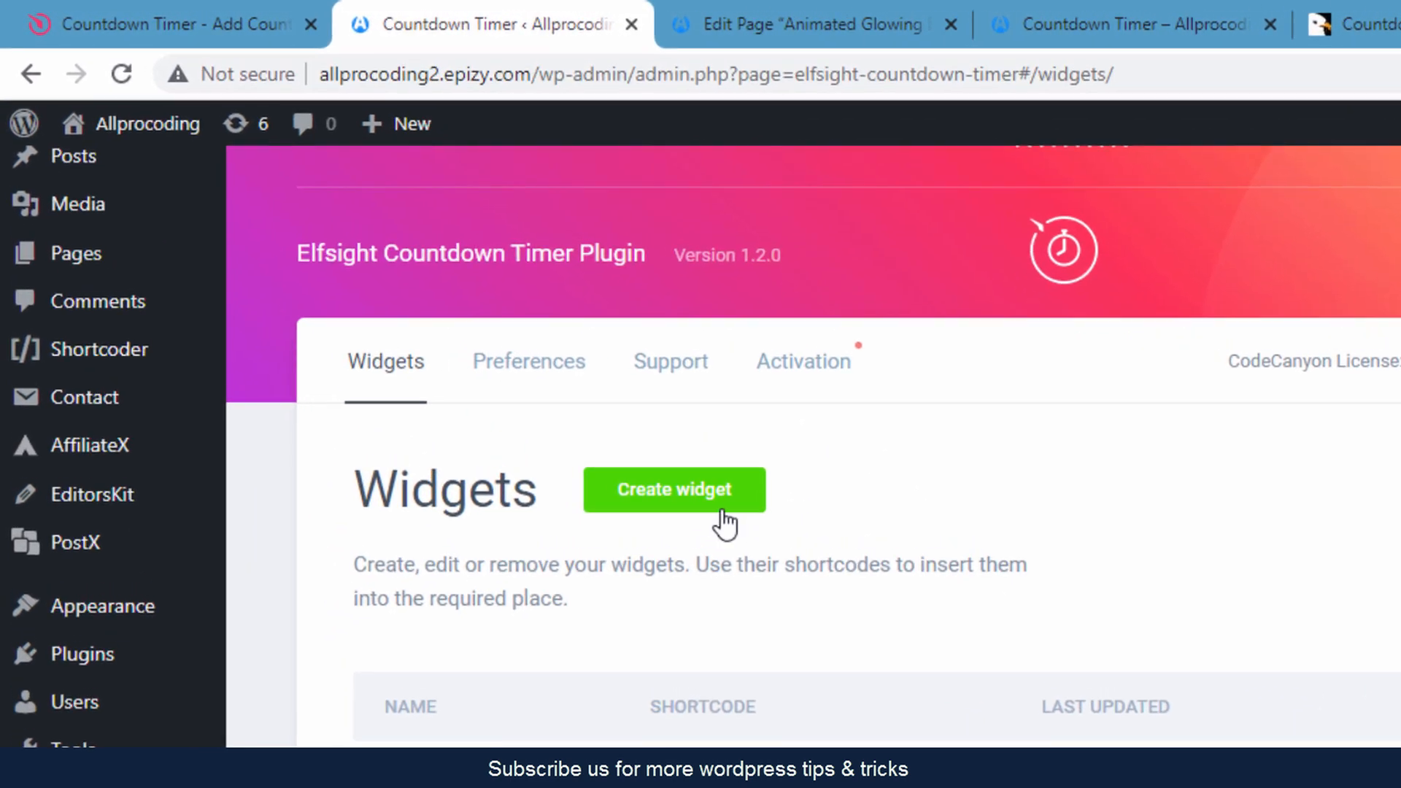
pyautogui.click(695, 513)
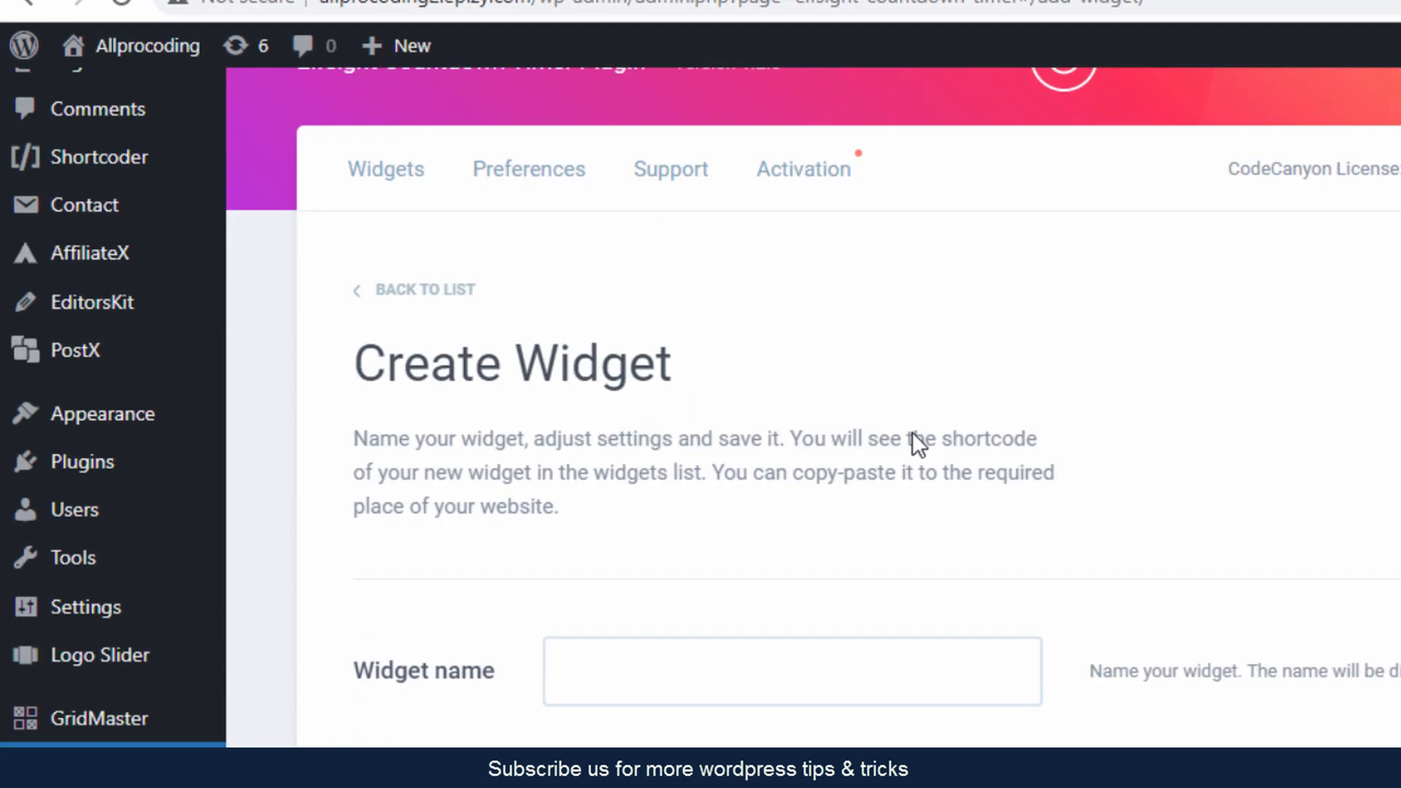
# Name the new countdown widget "timer".
pyautogui.click(835, 511)
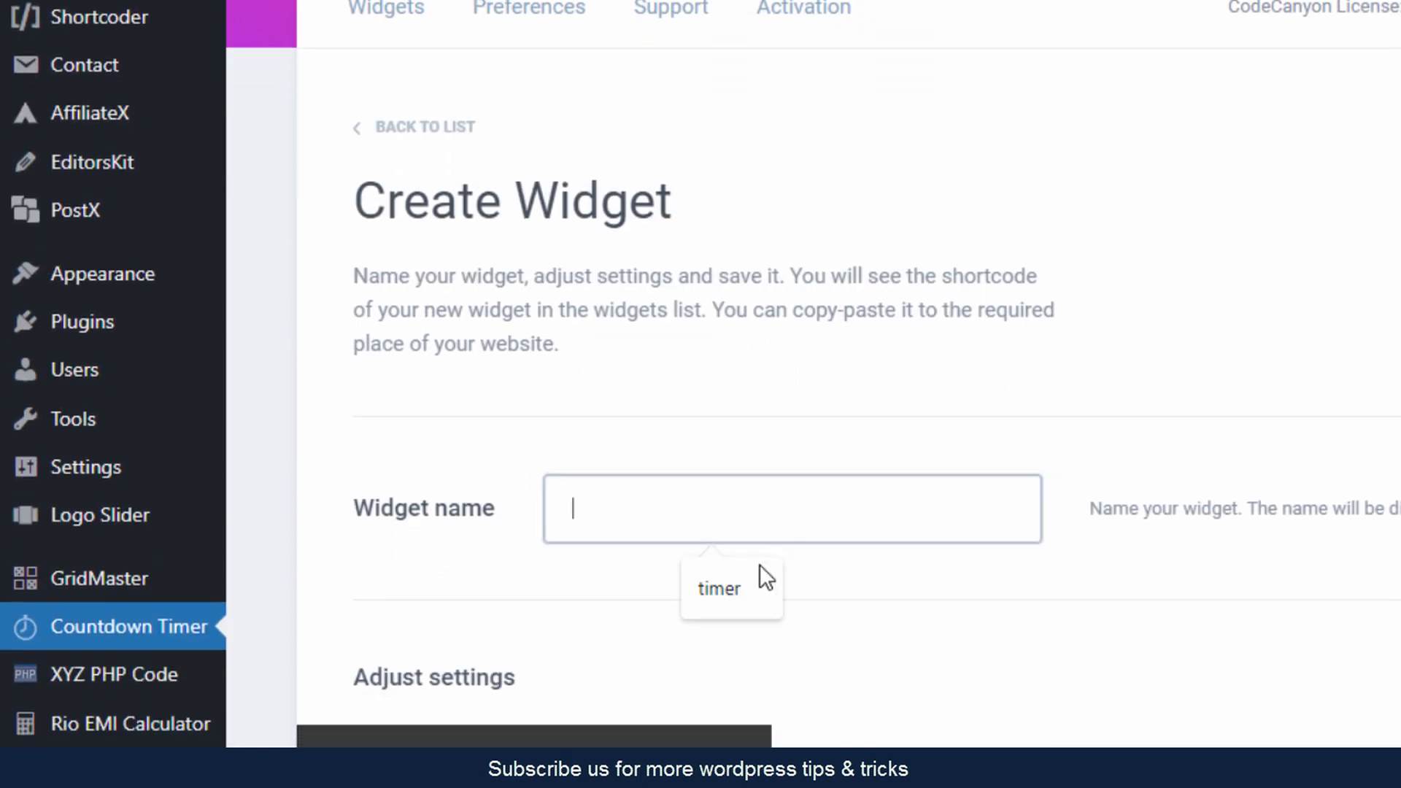
pyautogui.click(735, 598)
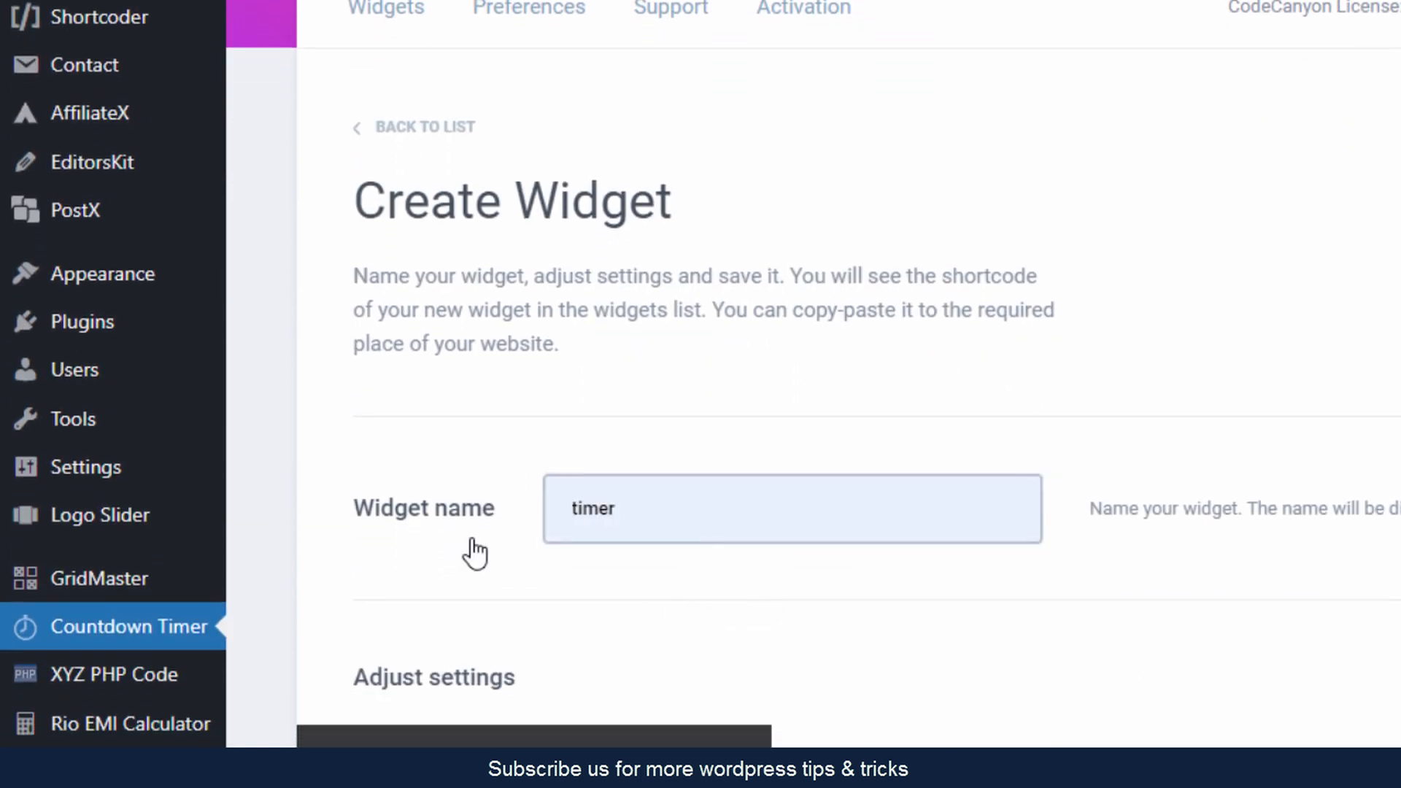
pyautogui.scroll(-3, 472, 536)
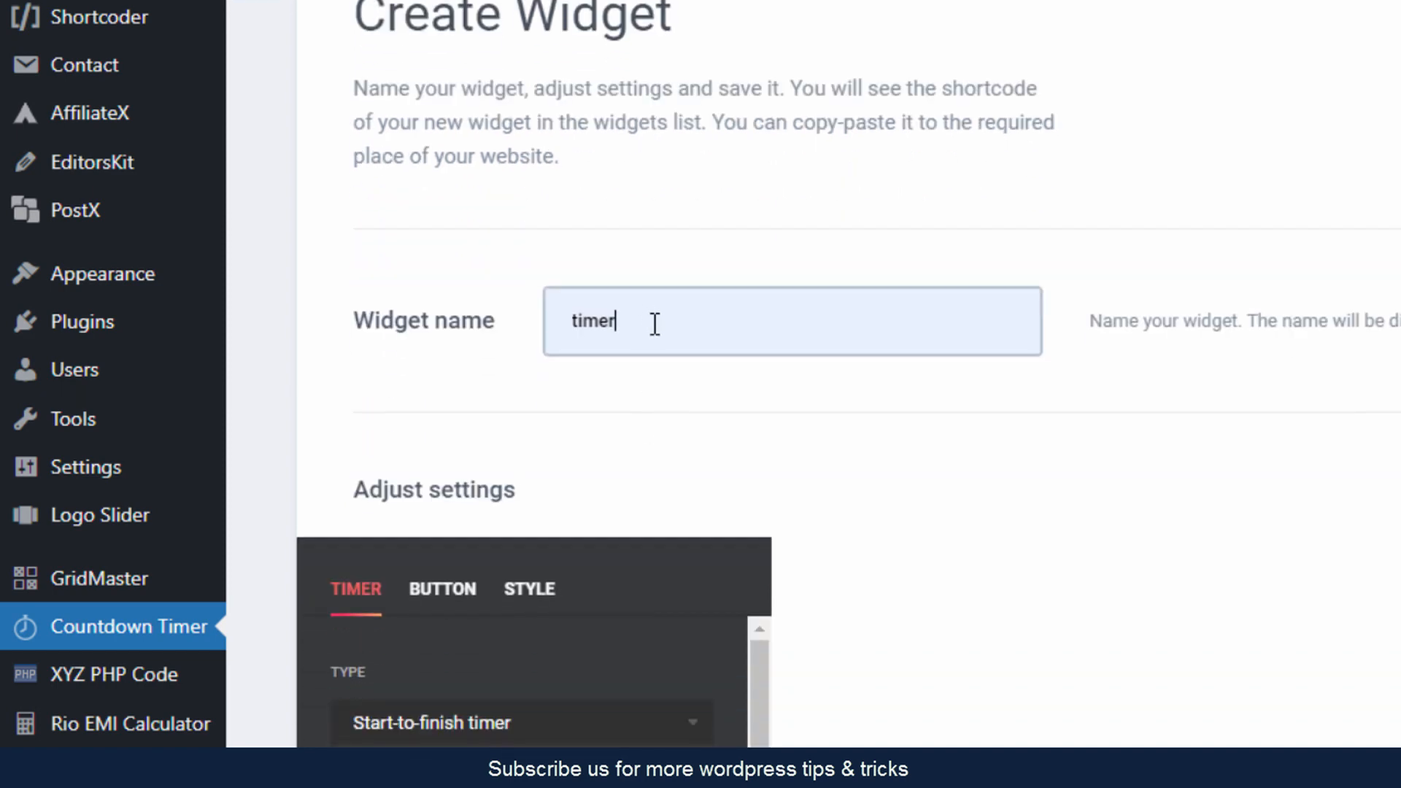
pyautogui.scroll(-1, 431, 394)
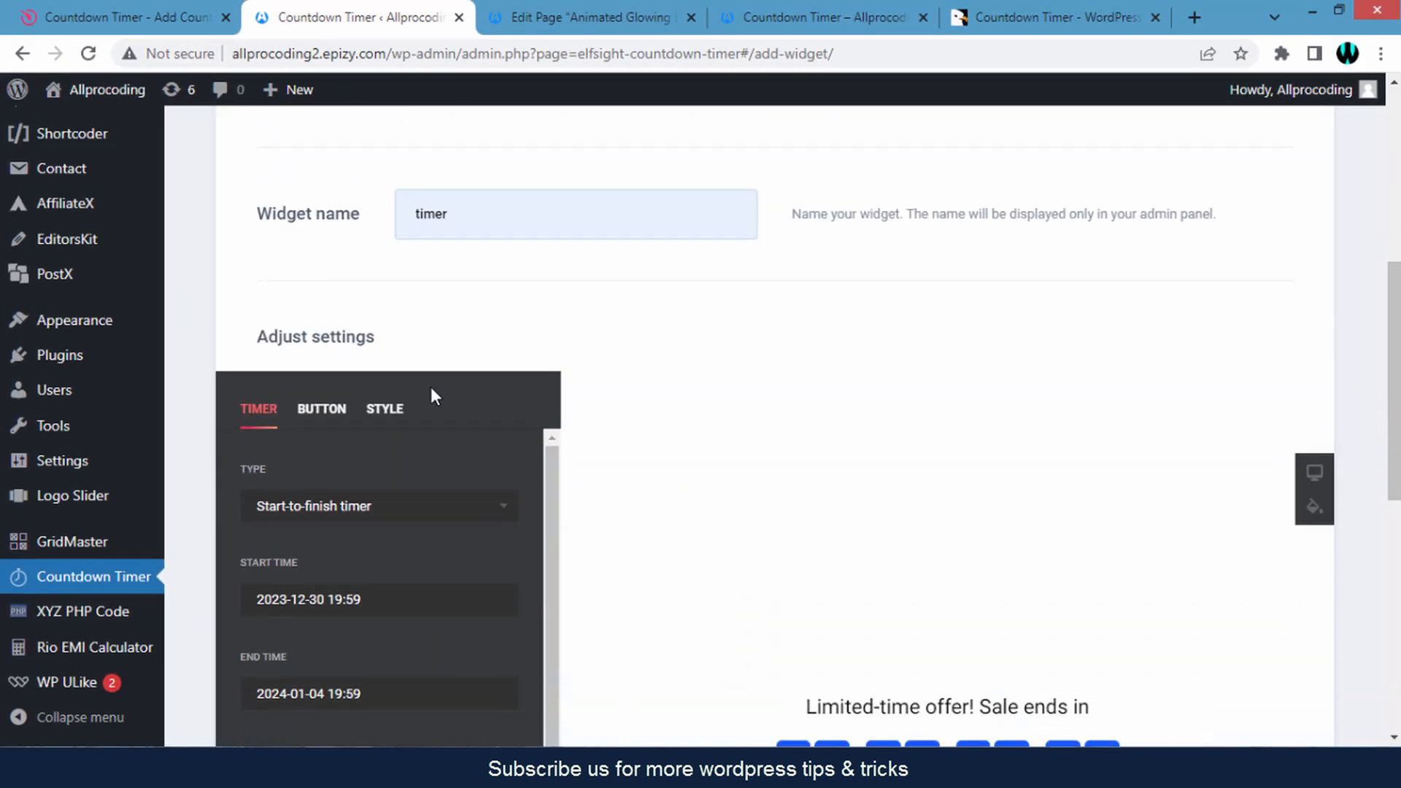
# Review the available timer types in the widget settings and keep Start-to-finish timer selected.
pyautogui.scroll(-2, 431, 387)
pyautogui.scroll(-1, 431, 306)
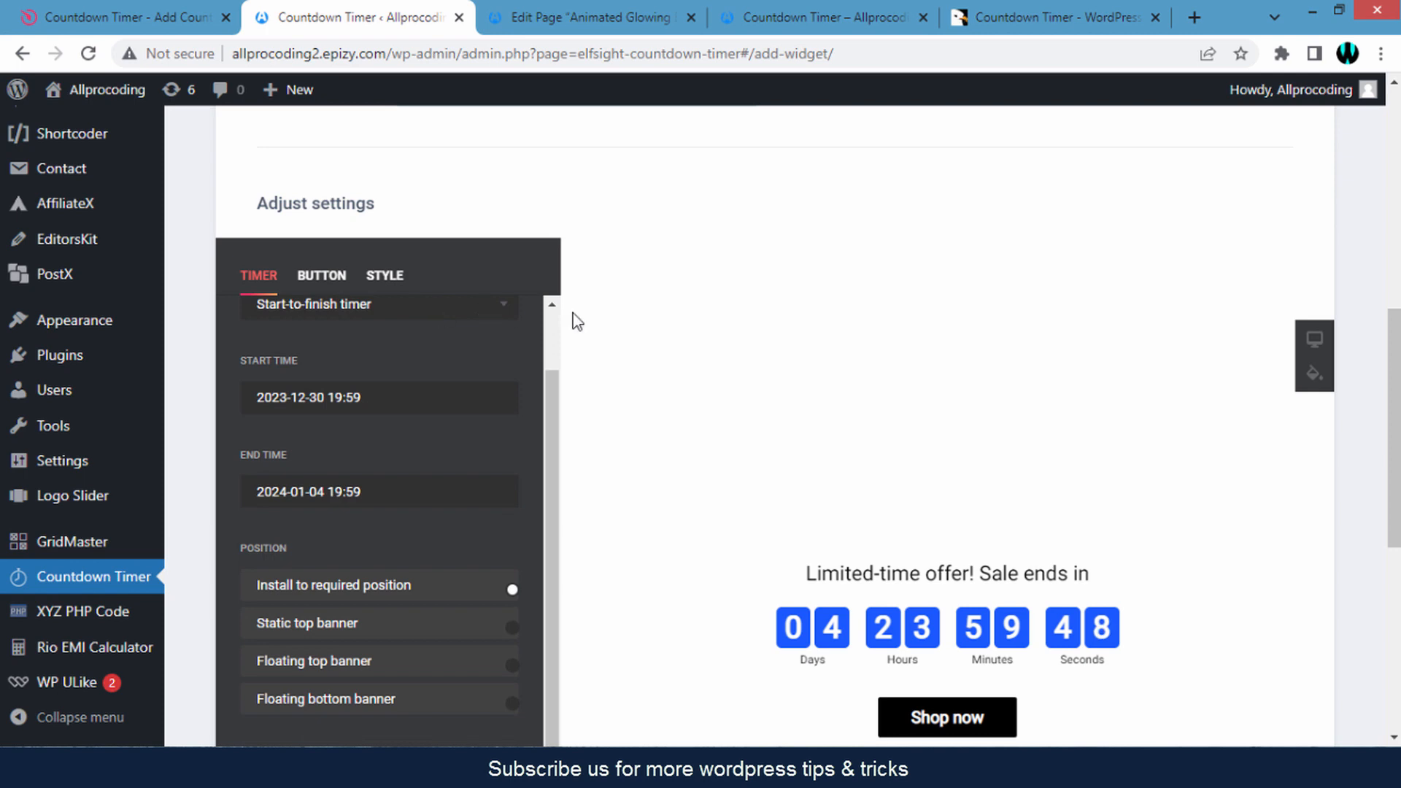
pyautogui.scroll(-1, 672, 321)
pyautogui.scroll(1, 477, 352)
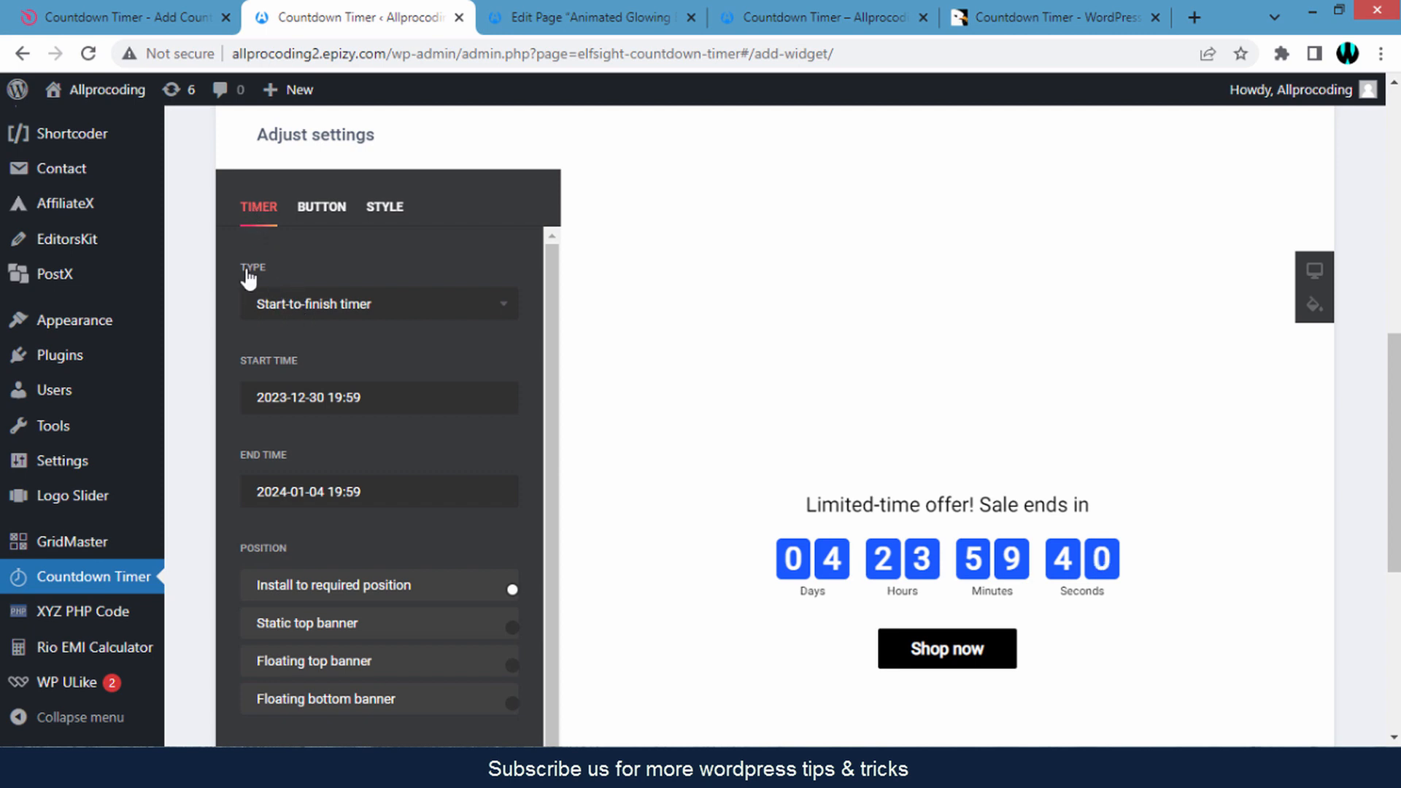
pyautogui.click(435, 304)
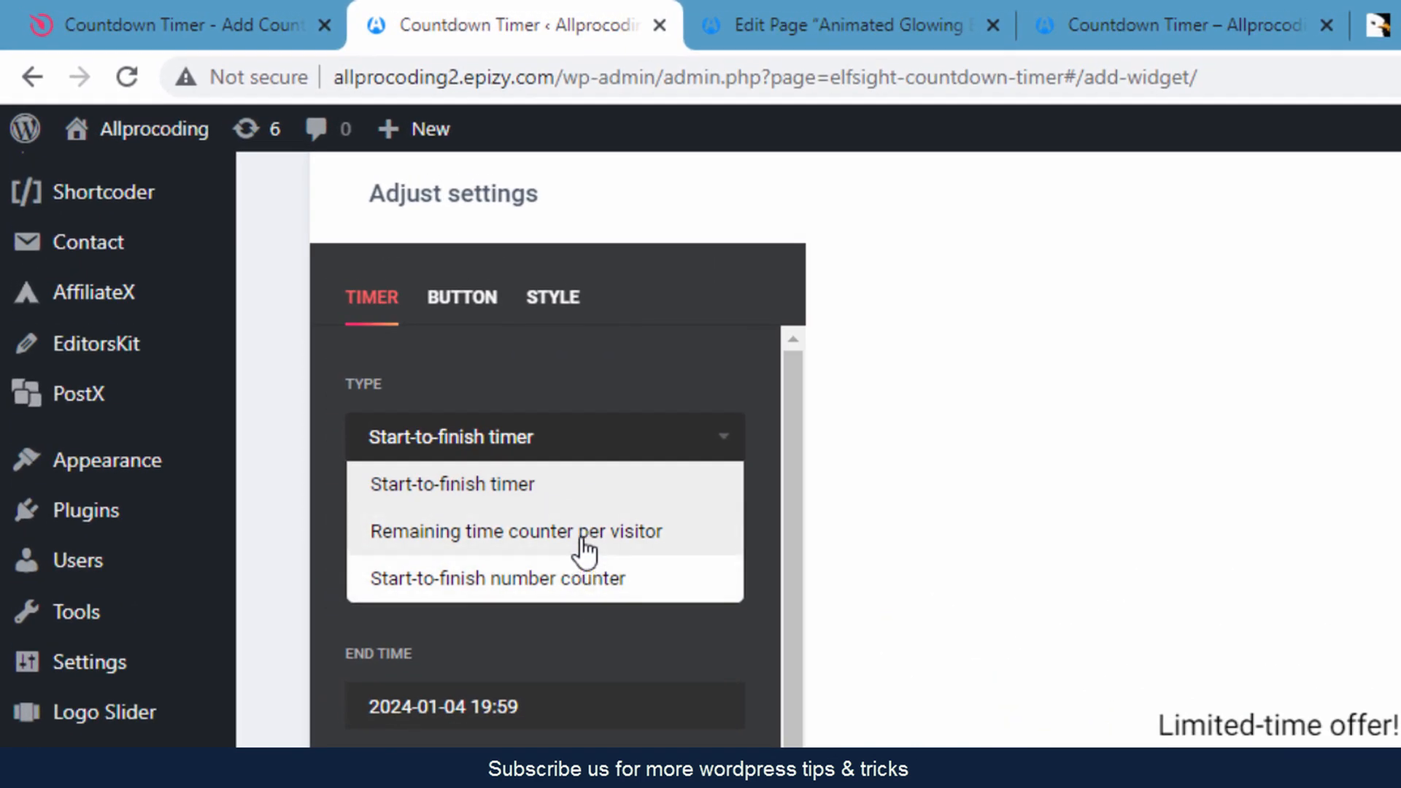
pyautogui.click(568, 499)
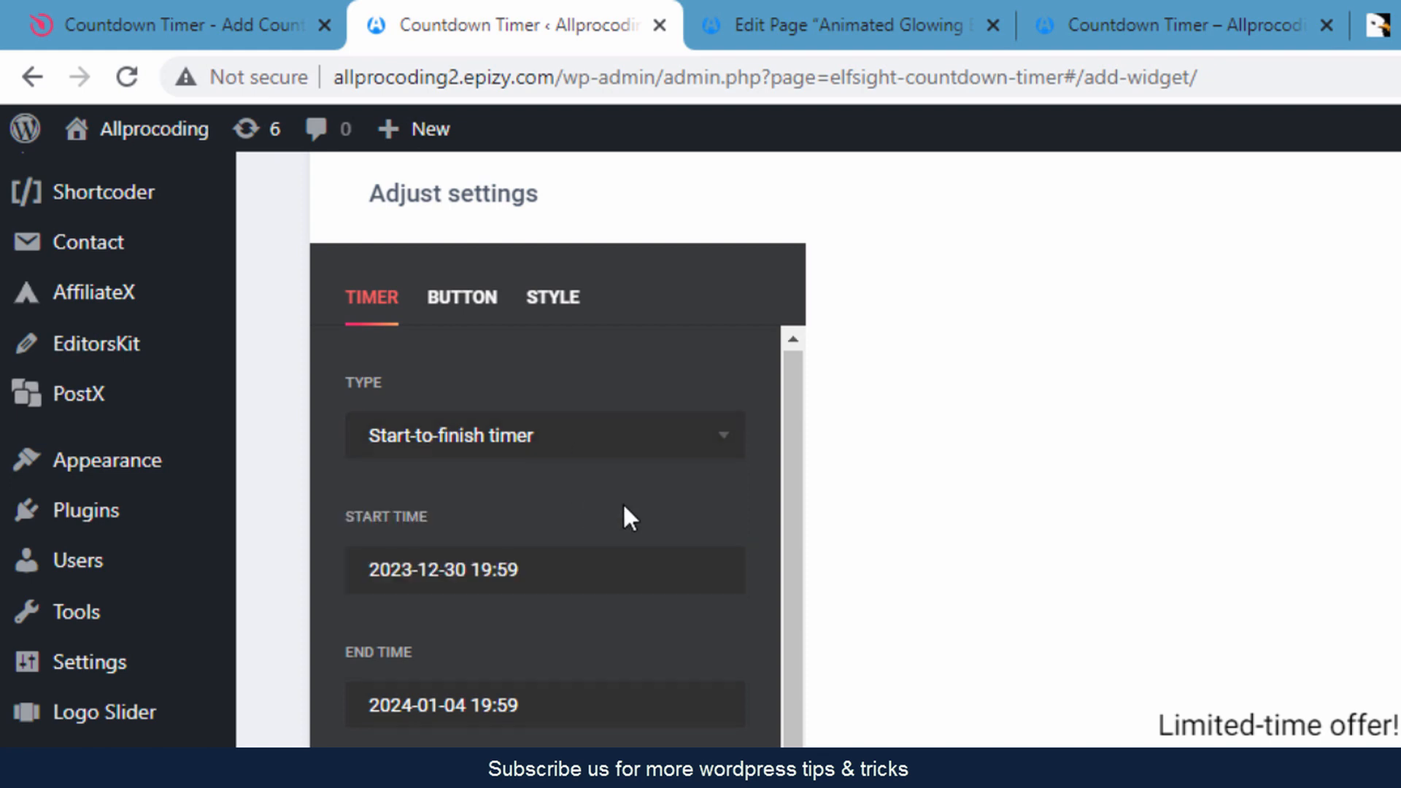
# Check the timer's start time calendar and set the end date to January 5, 2024.
pyautogui.scroll(-1, 631, 520)
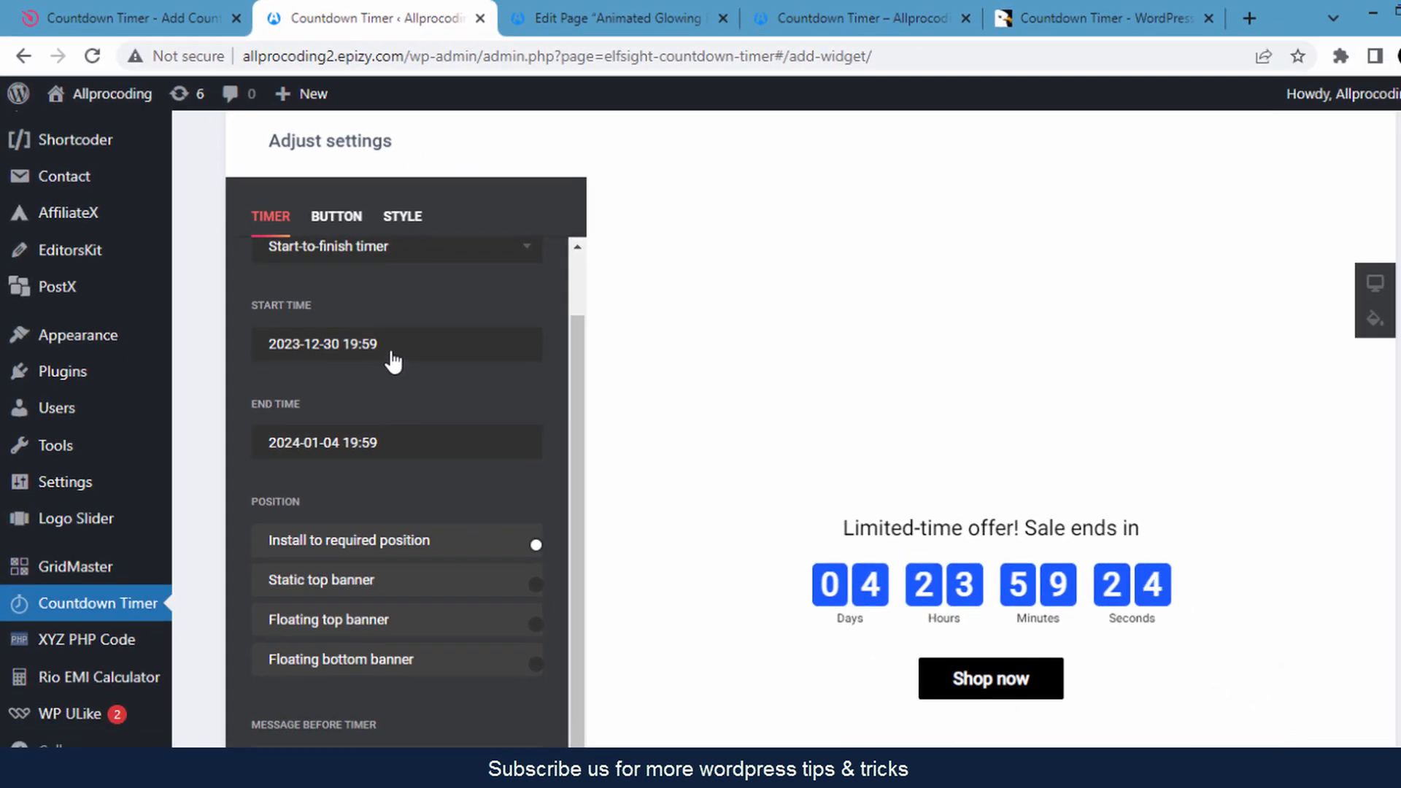
pyautogui.click(391, 354)
pyautogui.click(540, 632)
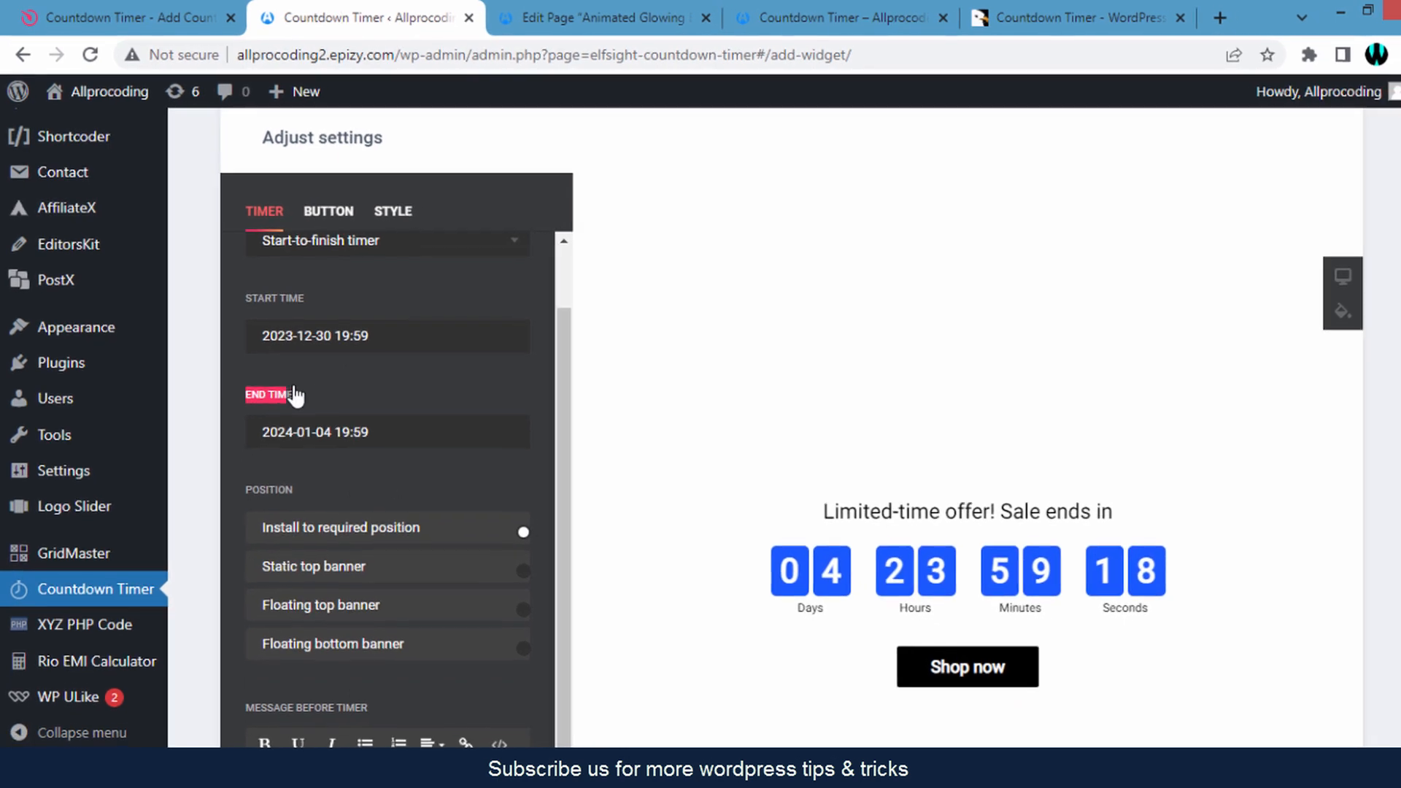
pyautogui.click(330, 431)
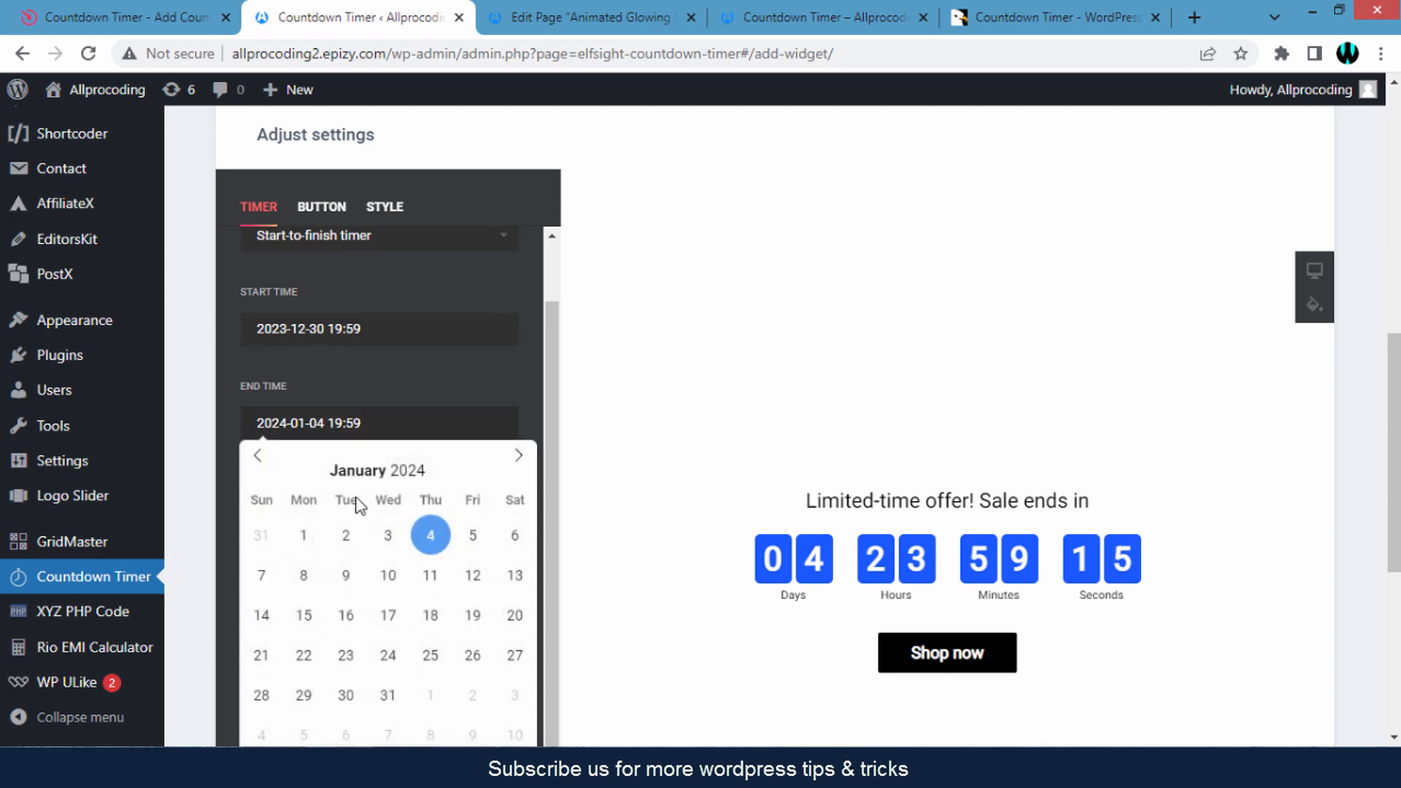
pyautogui.click(473, 537)
# Read the help text for the timer's Position setting and review its placement options.
pyautogui.scroll(-10, 467, 543)
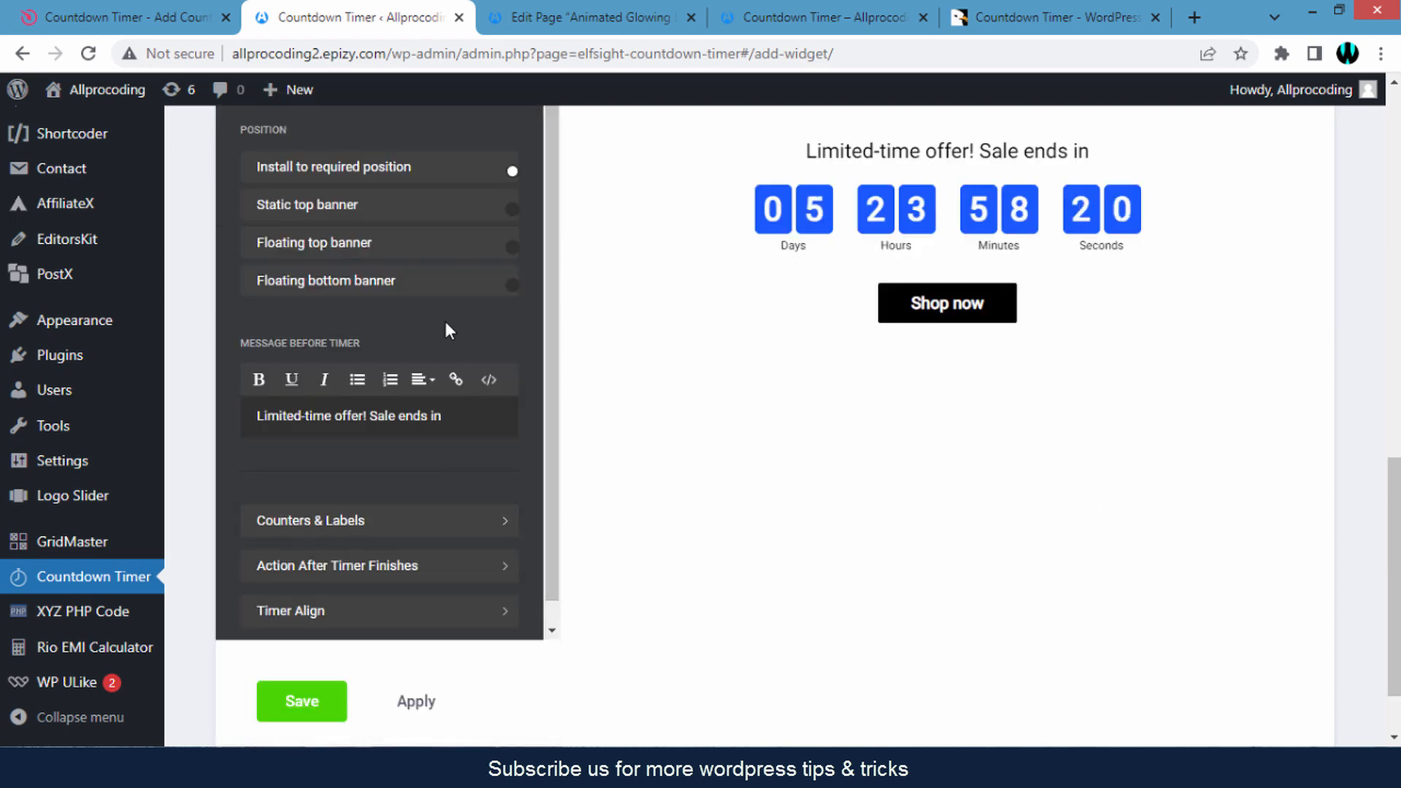
pyautogui.scroll(1, 445, 330)
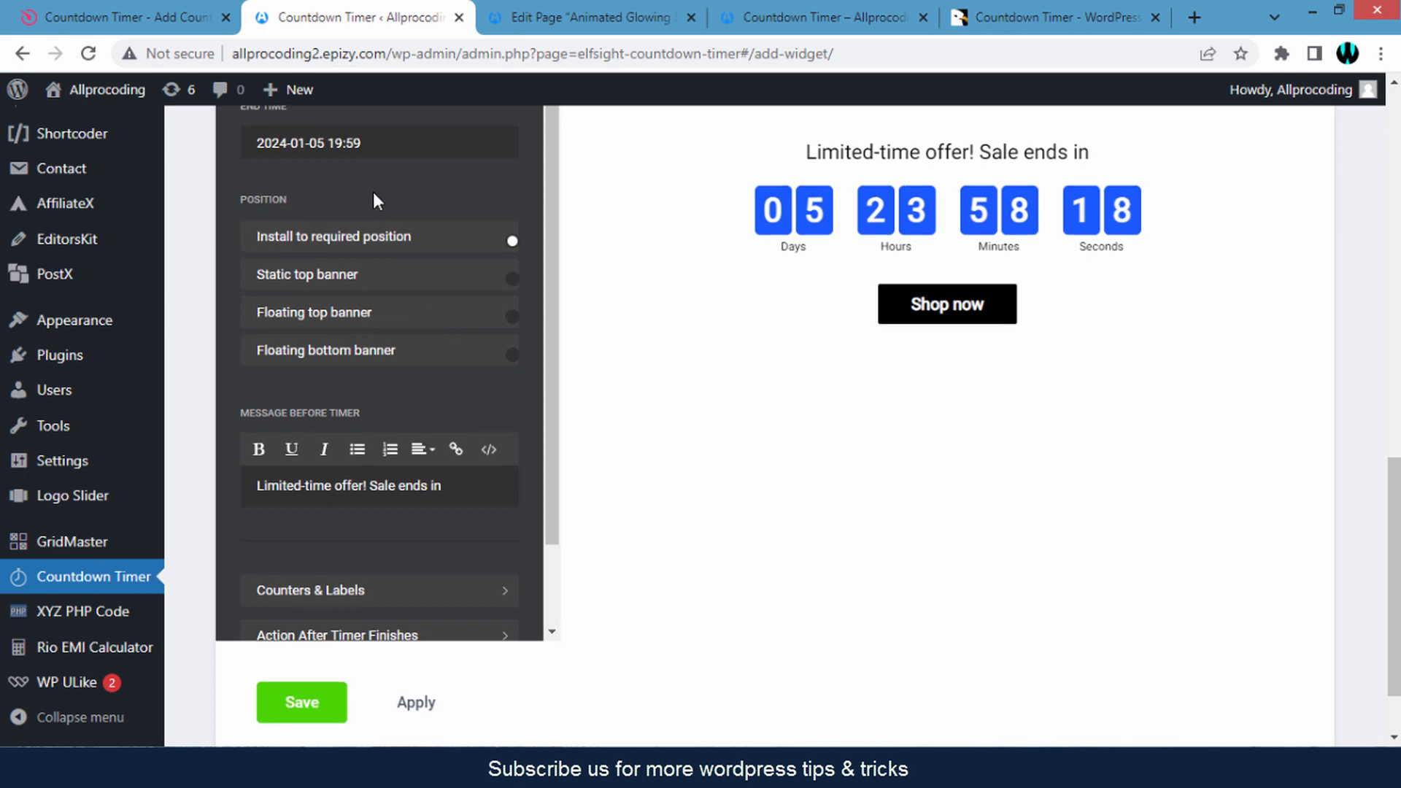
pyautogui.scroll(1, 373, 191)
pyautogui.moveTo(251, 267)
pyautogui.moveTo(241, 268); pyautogui.dragTo(283, 266)
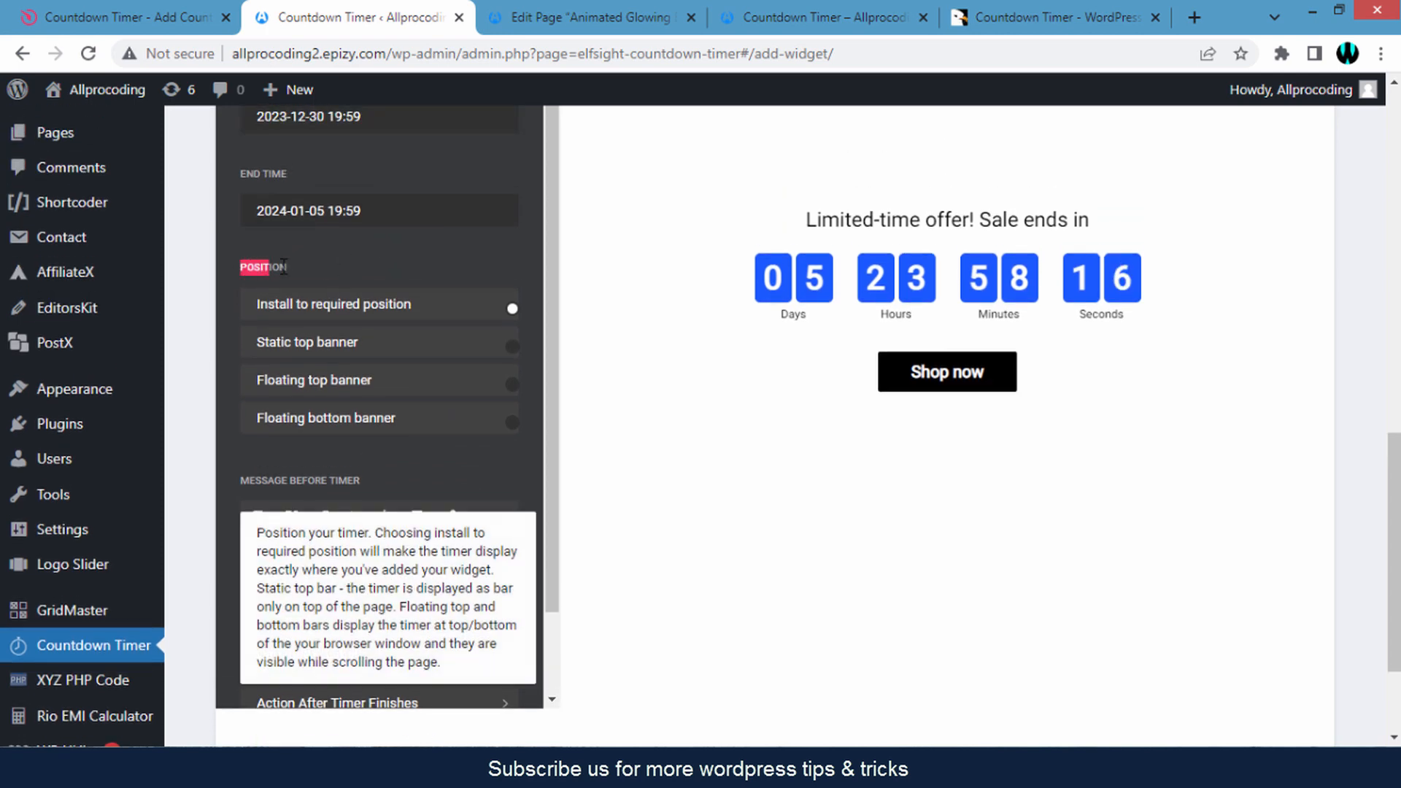
pyautogui.click(313, 269)
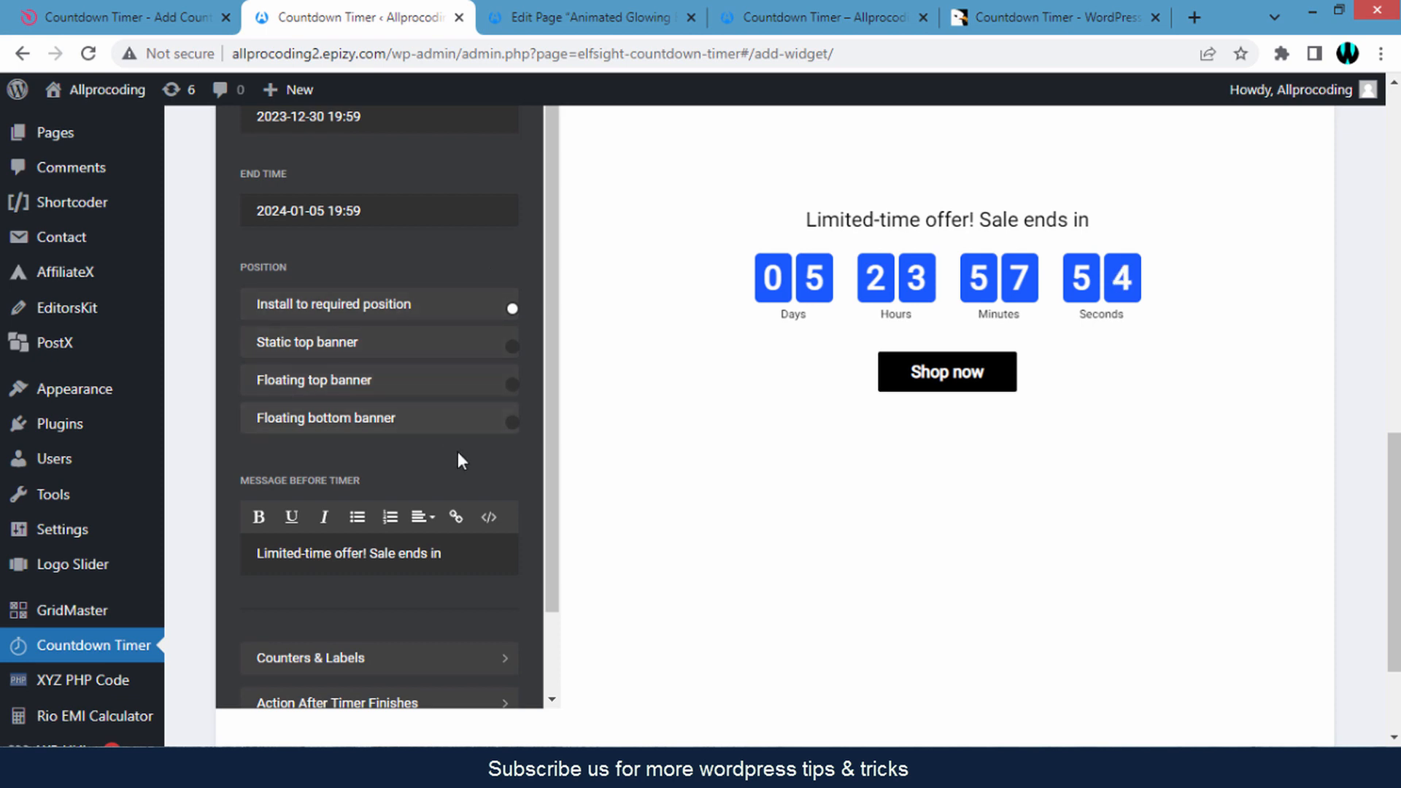
# Examine the Message Before Timer text and compare it with the heading in the preview.
pyautogui.scroll(-1, 458, 449)
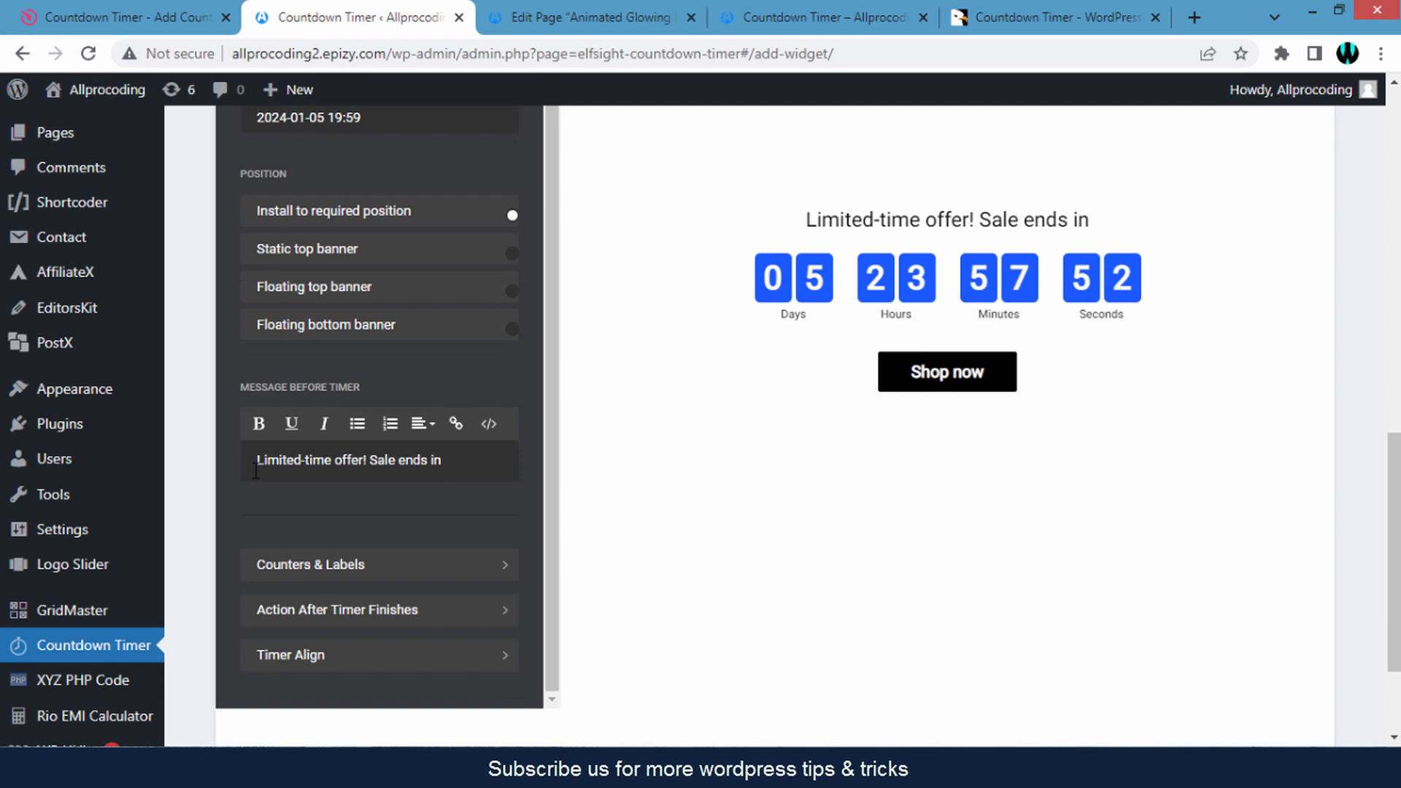
pyautogui.moveTo(259, 462); pyautogui.dragTo(312, 458)
pyautogui.moveTo(414, 464)
pyautogui.mouseDown()
pyautogui.moveTo(432, 461)
pyautogui.moveTo(269, 458)
pyautogui.mouseUp()
pyautogui.click(436, 464)
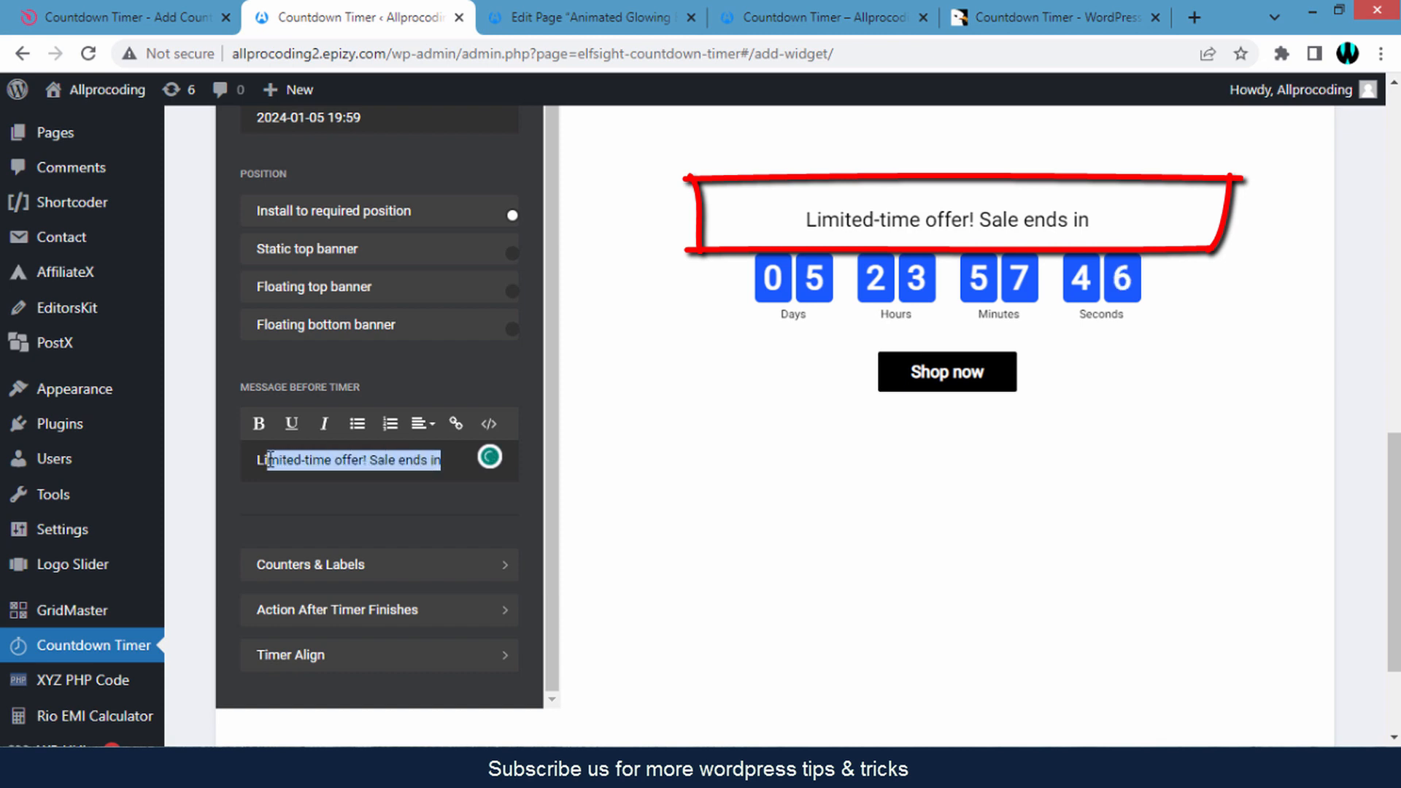
pyautogui.click(269, 458)
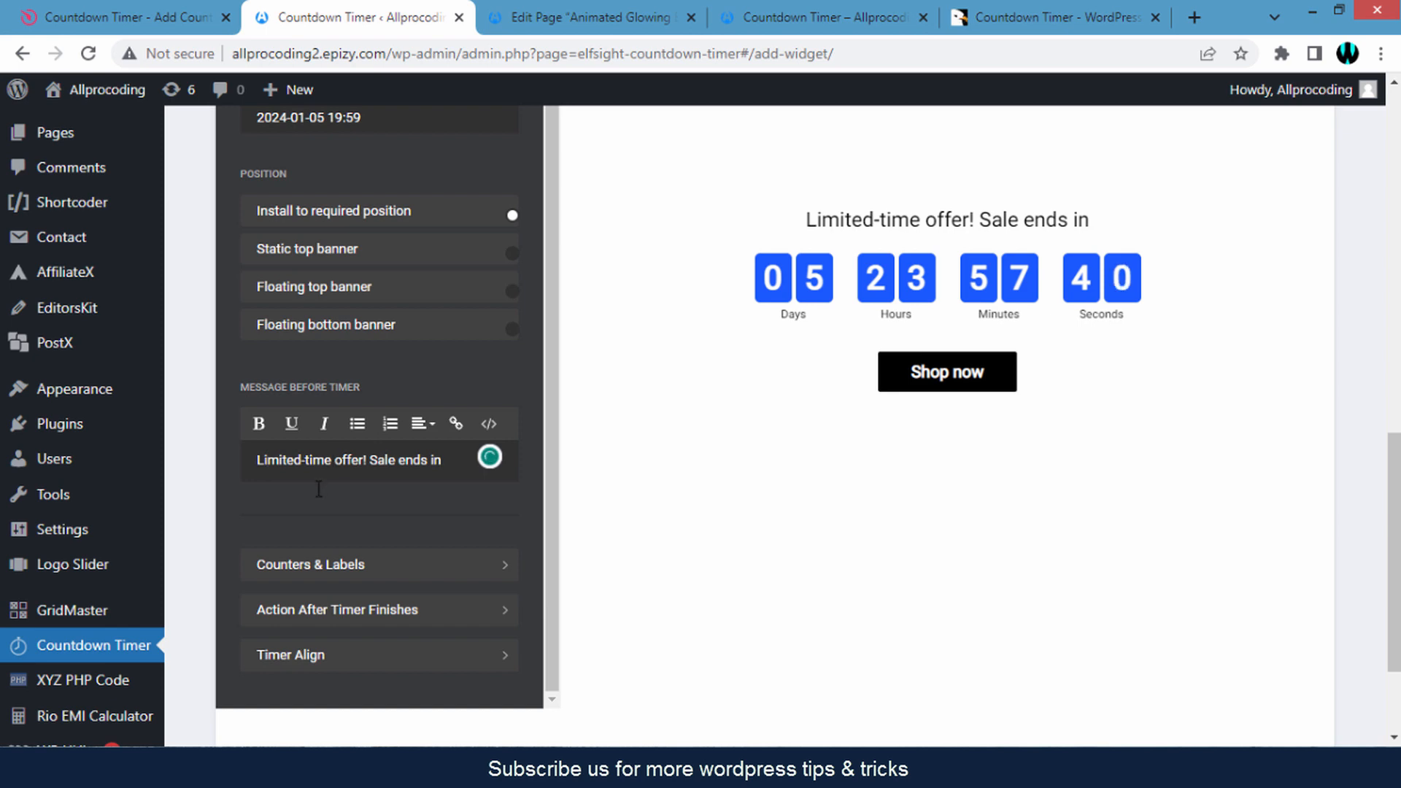
# Review the displayed time units and label texts in the Counters & Labels settings, and return to the timer settings.
pyautogui.scroll(-2, 367, 509)
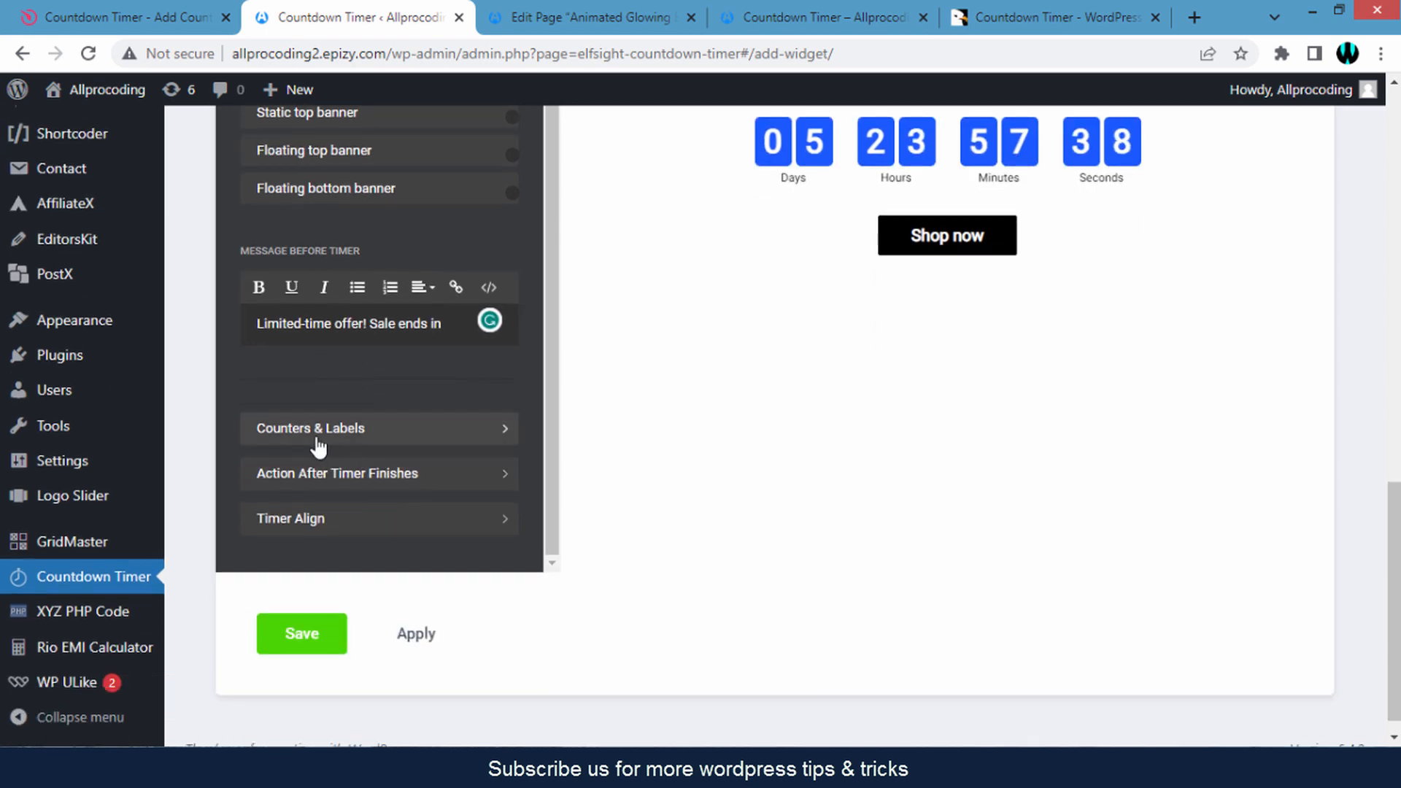
pyautogui.click(402, 443)
pyautogui.scroll(-2, 330, 505)
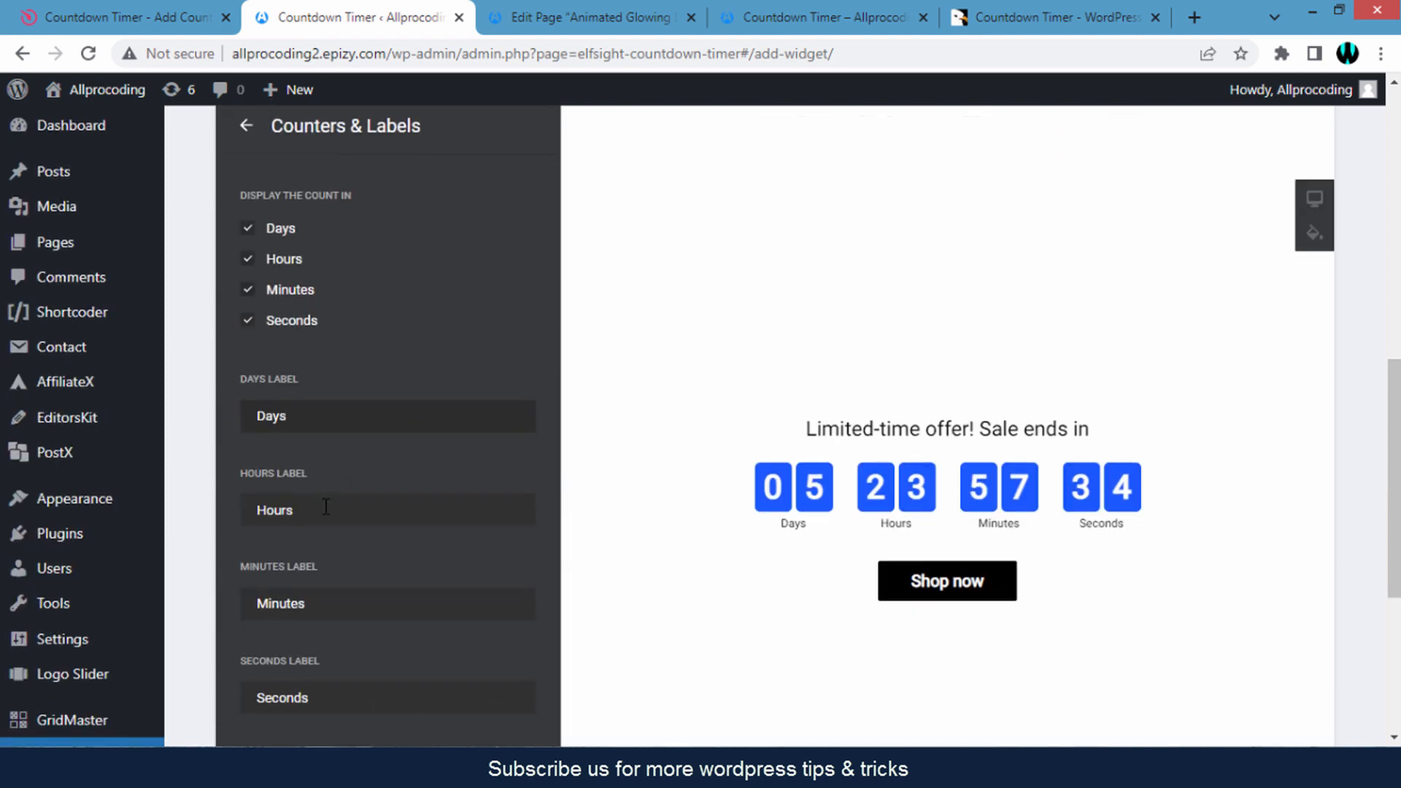
pyautogui.scroll(2, 365, 544)
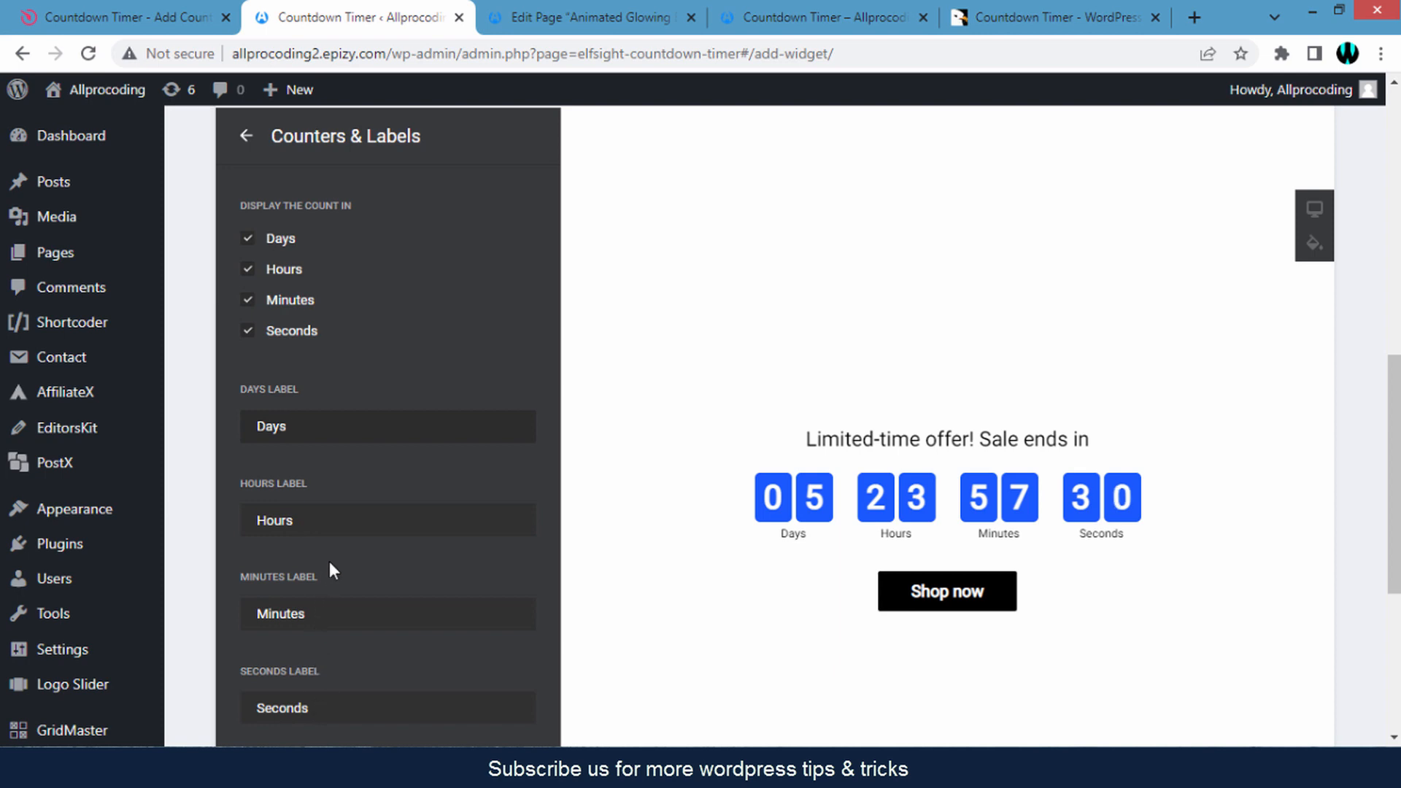
pyautogui.click(248, 146)
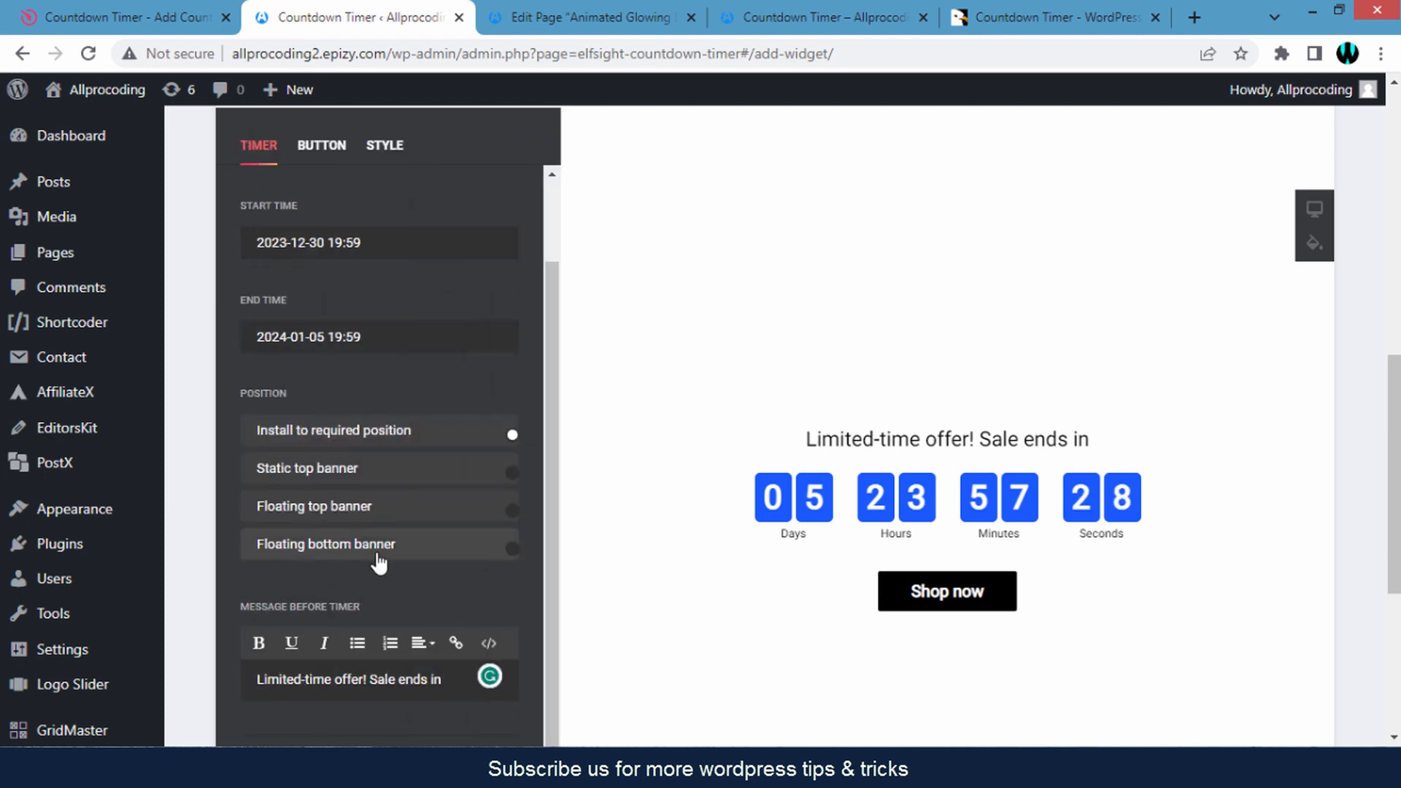
# Review the choices for Action After Timer Finishes, keep Hide timer, and return to the timer settings.
pyautogui.scroll(-5, 379, 563)
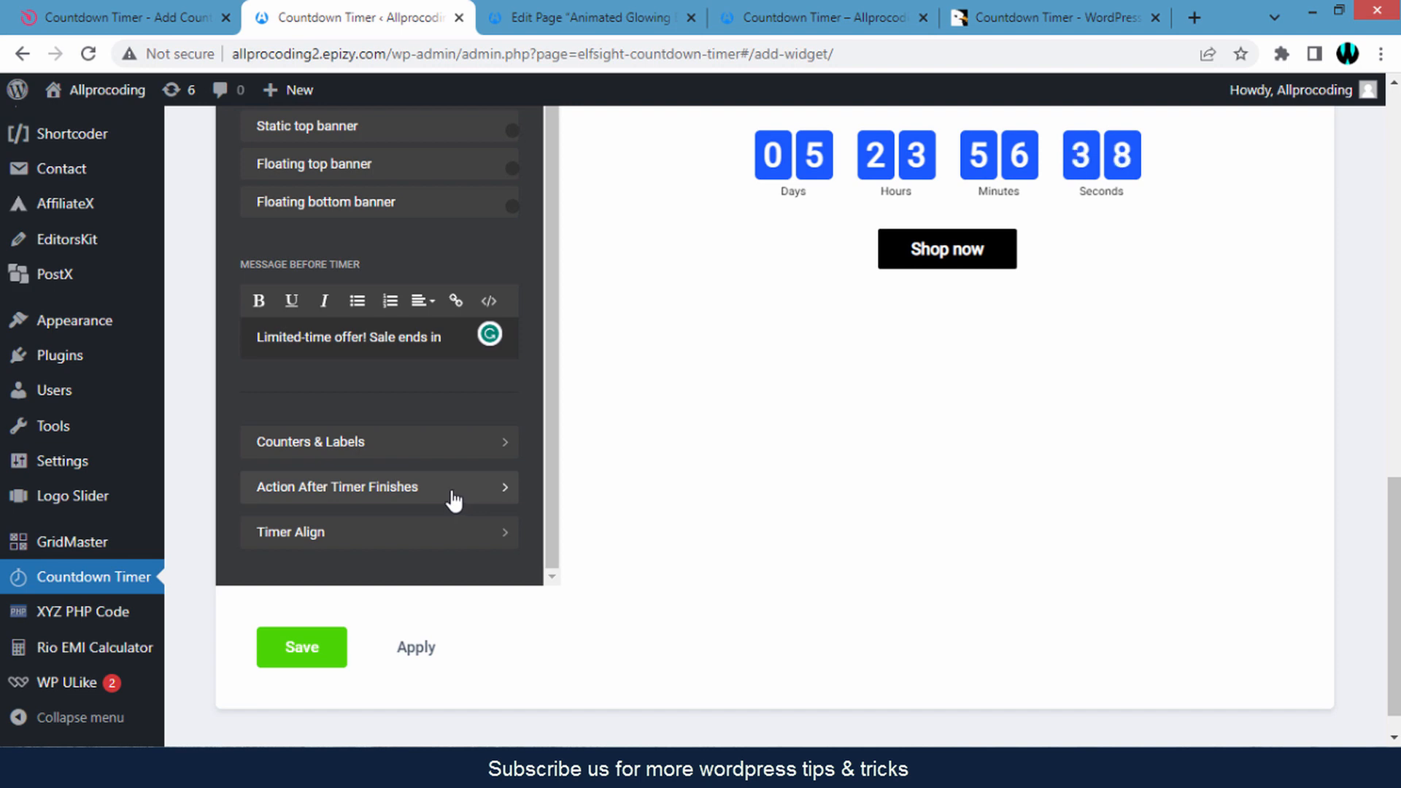
pyautogui.click(454, 500)
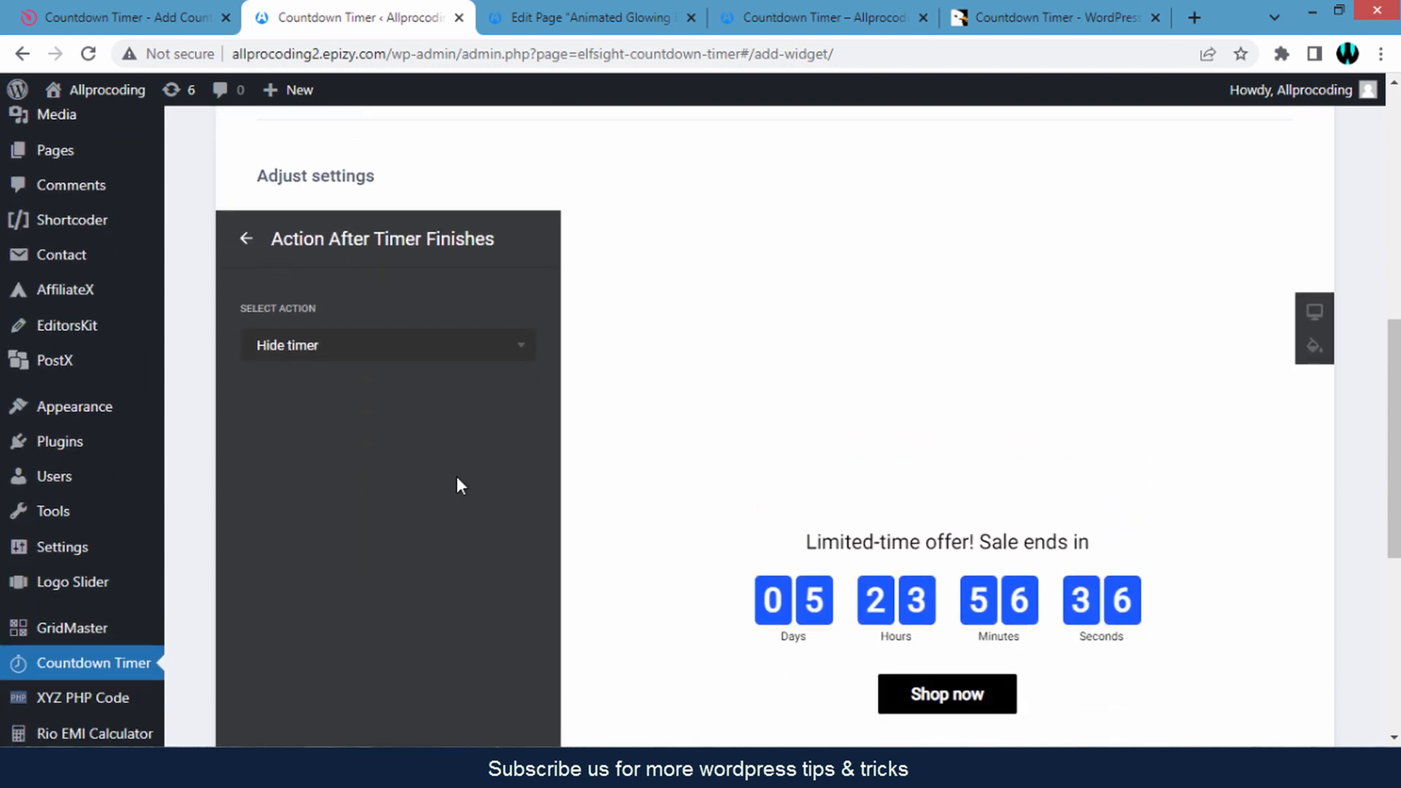
pyautogui.scroll(-1, 407, 417)
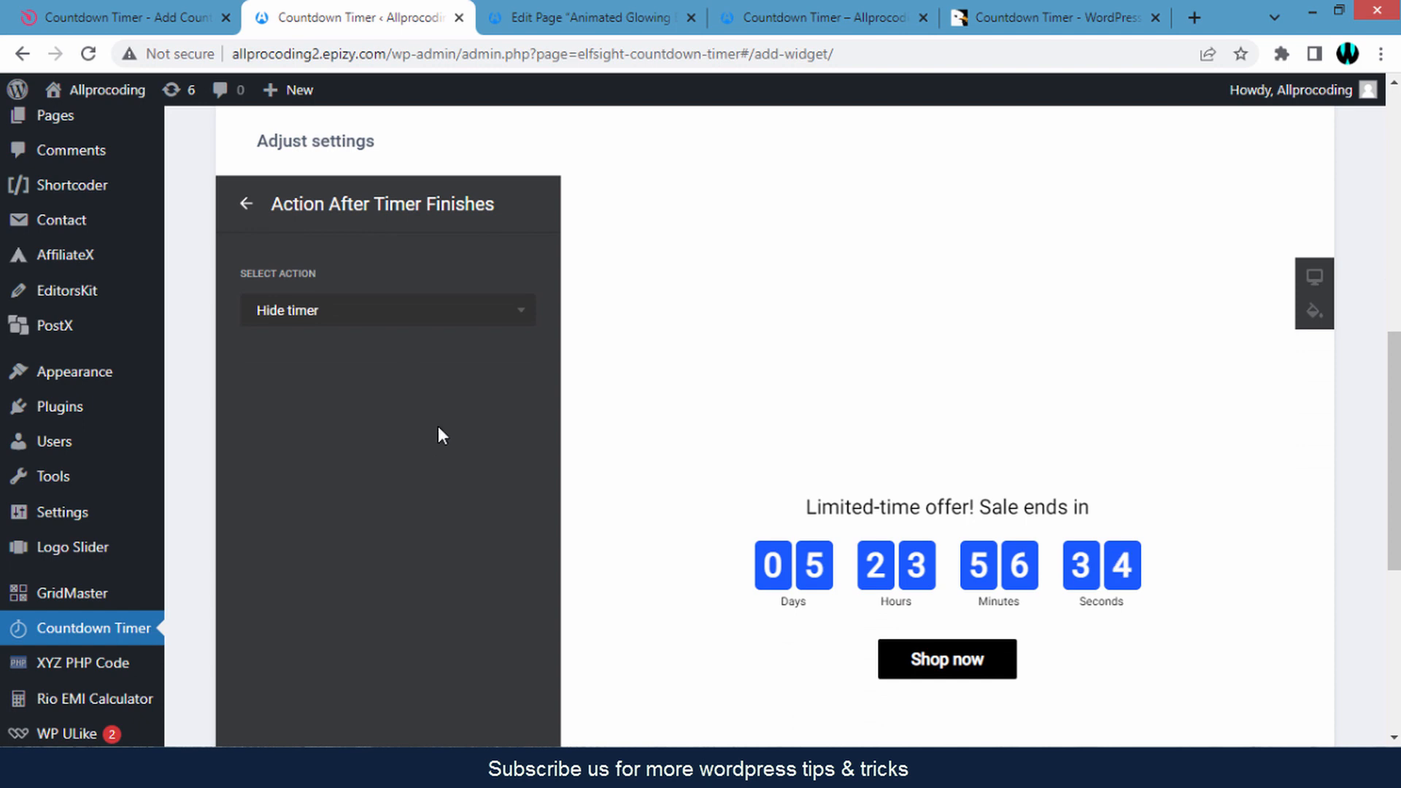
pyautogui.click(518, 326)
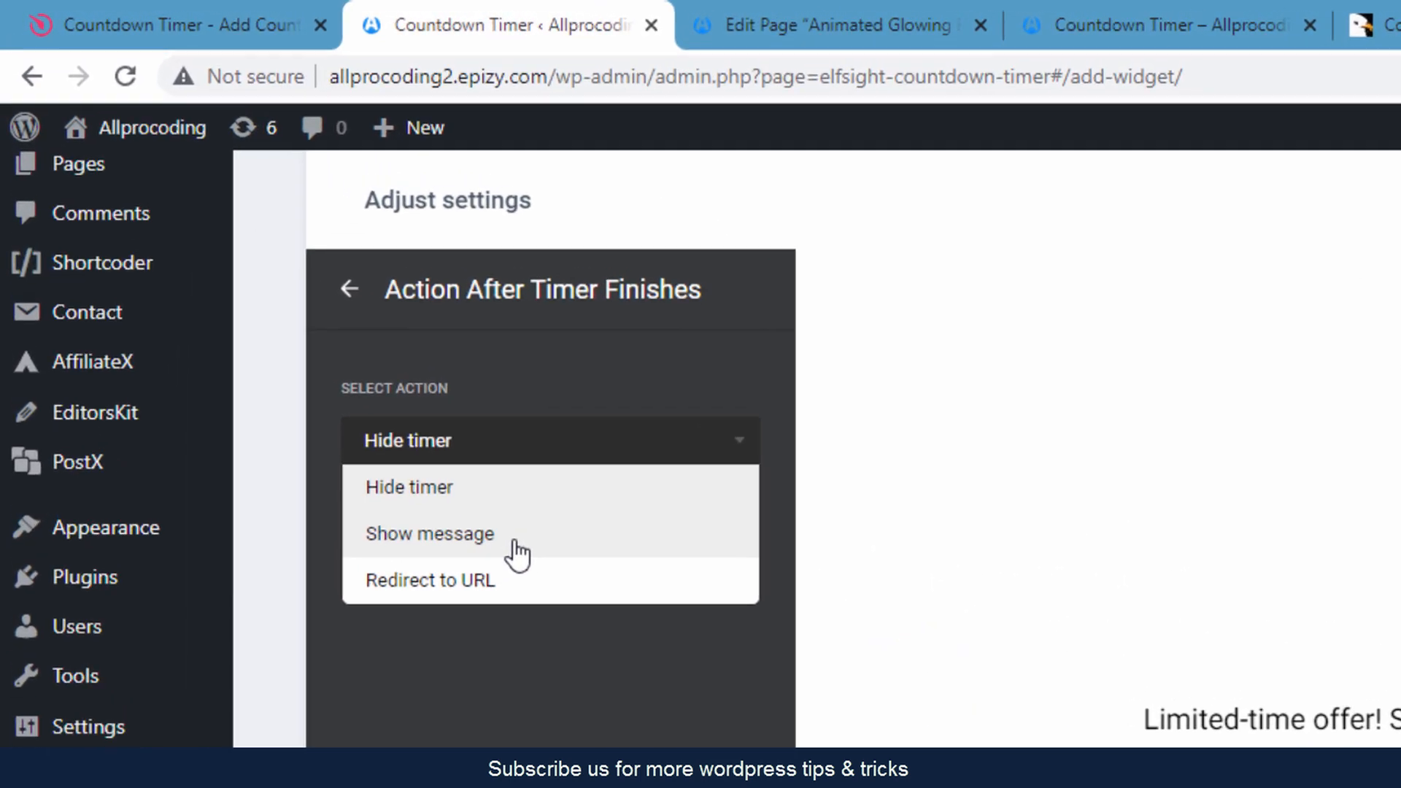
pyautogui.click(575, 732)
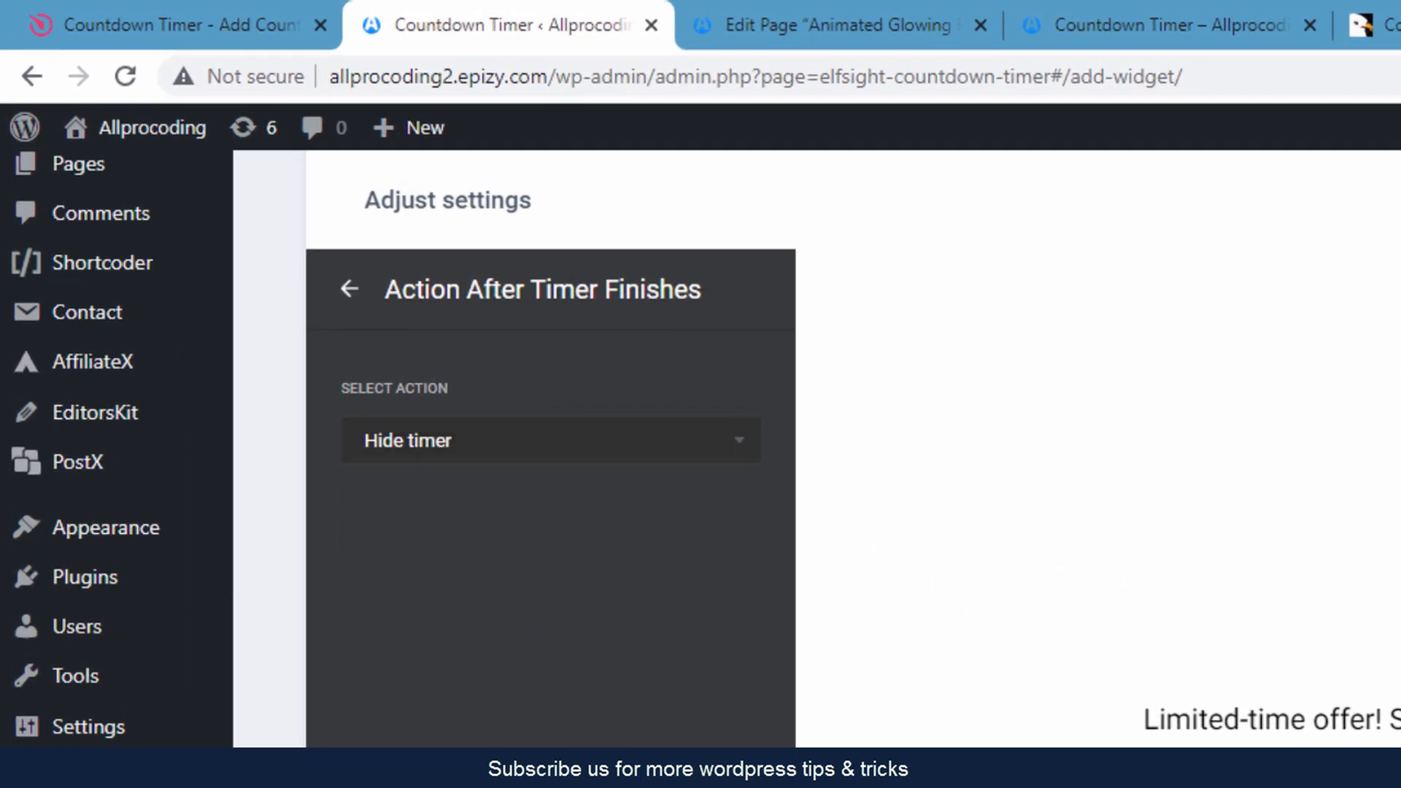
pyautogui.click(733, 446)
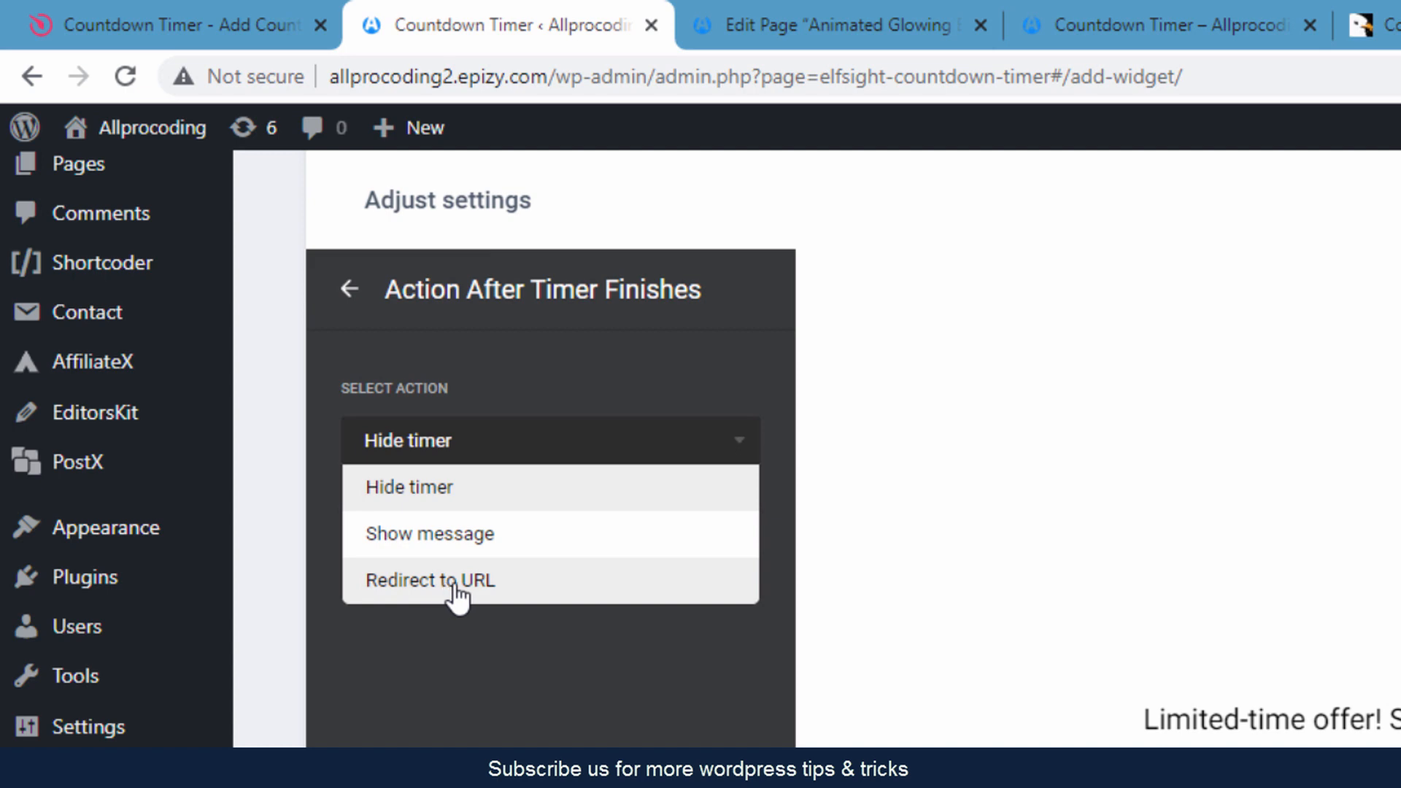
pyautogui.click(462, 499)
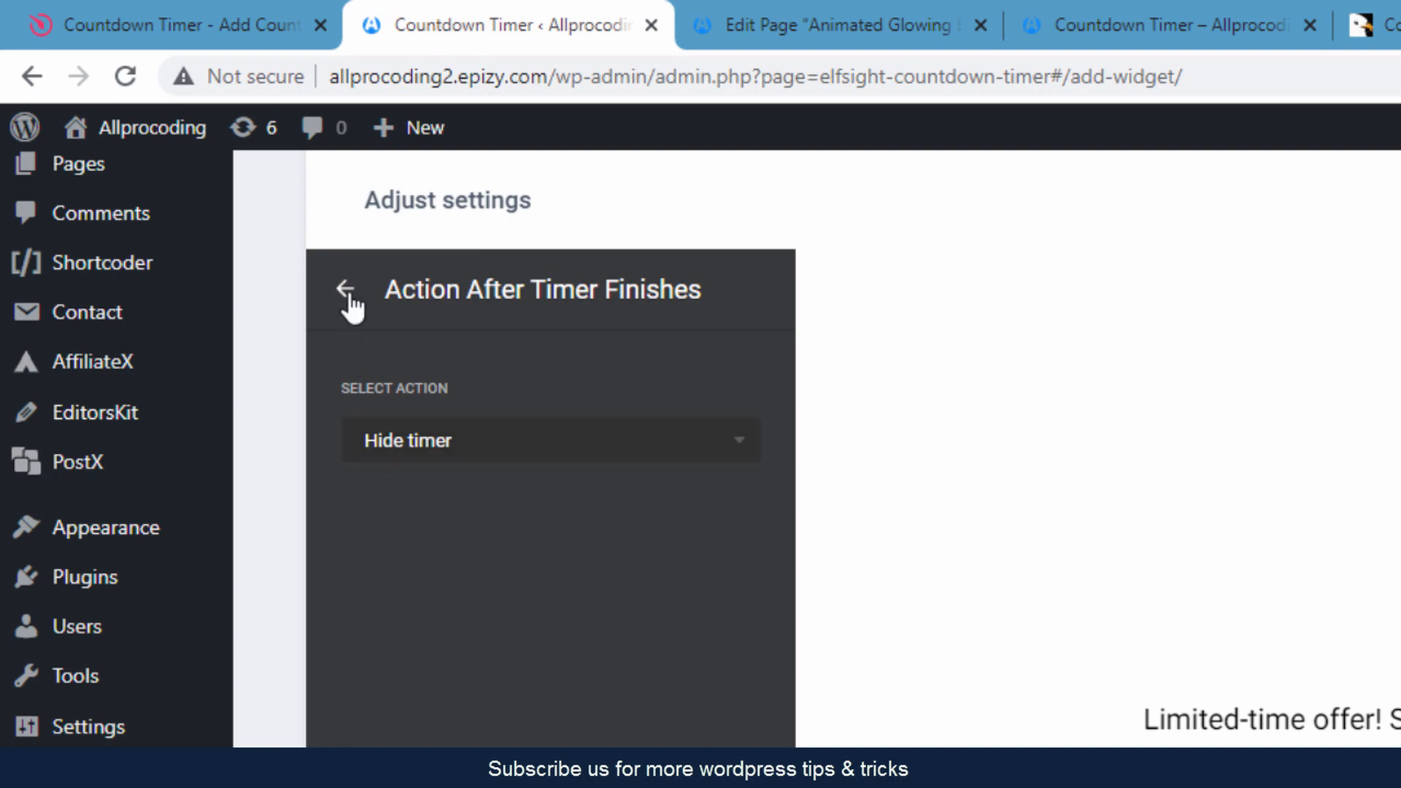
pyautogui.click(351, 290)
# Try left and right alignment for the timer, restore center, and return to the timer settings.
pyautogui.scroll(-5, 448, 449)
pyautogui.scroll(-2, 438, 451)
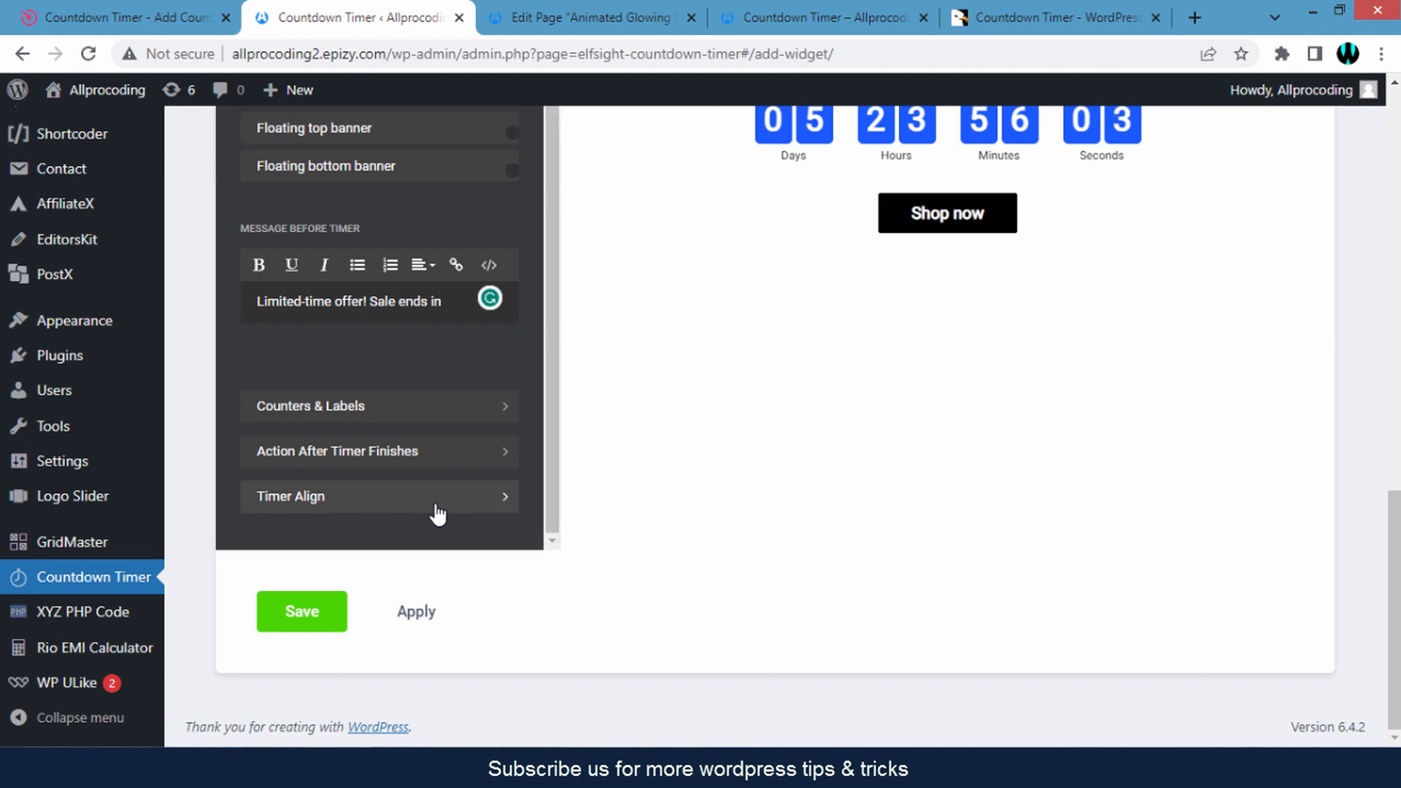
pyautogui.click(438, 513)
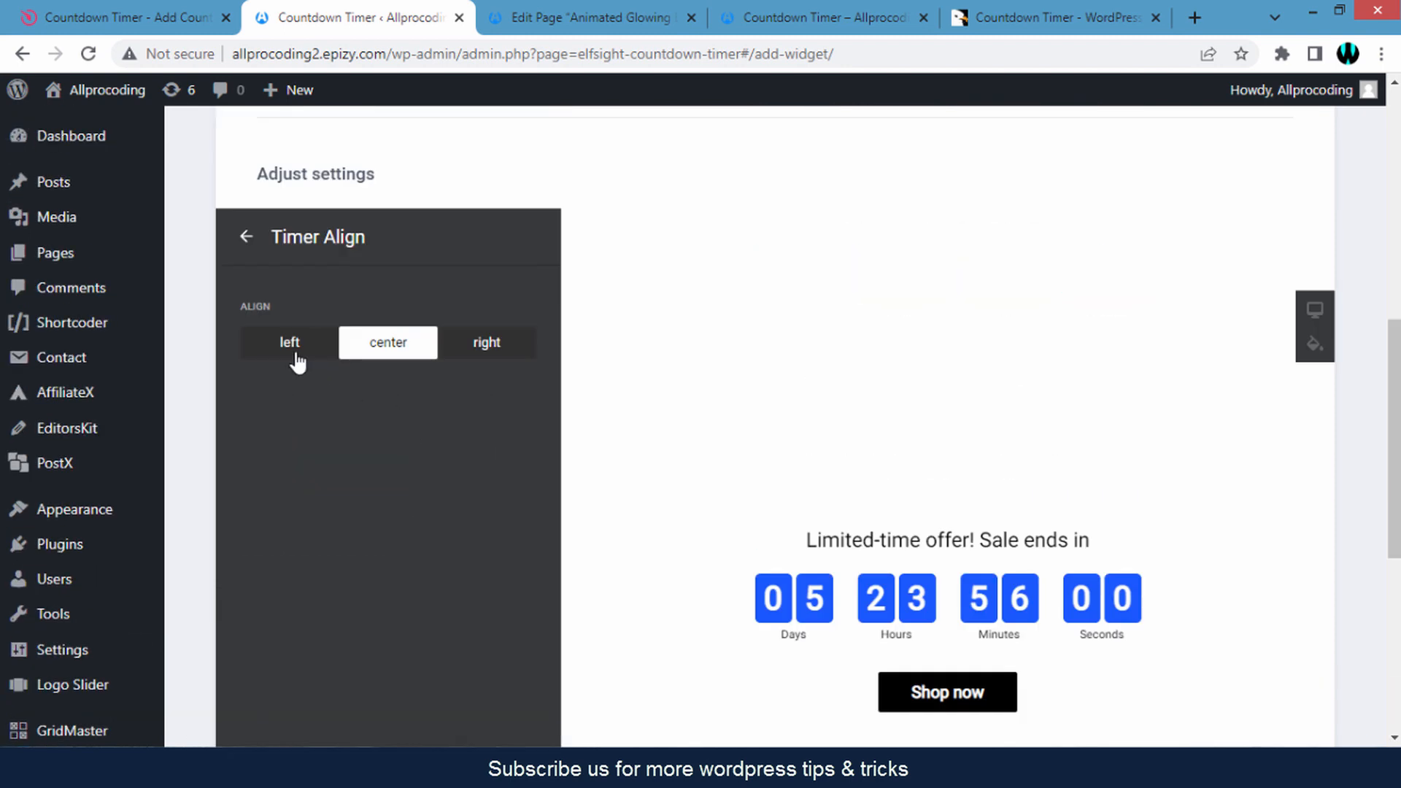
pyautogui.click(297, 344)
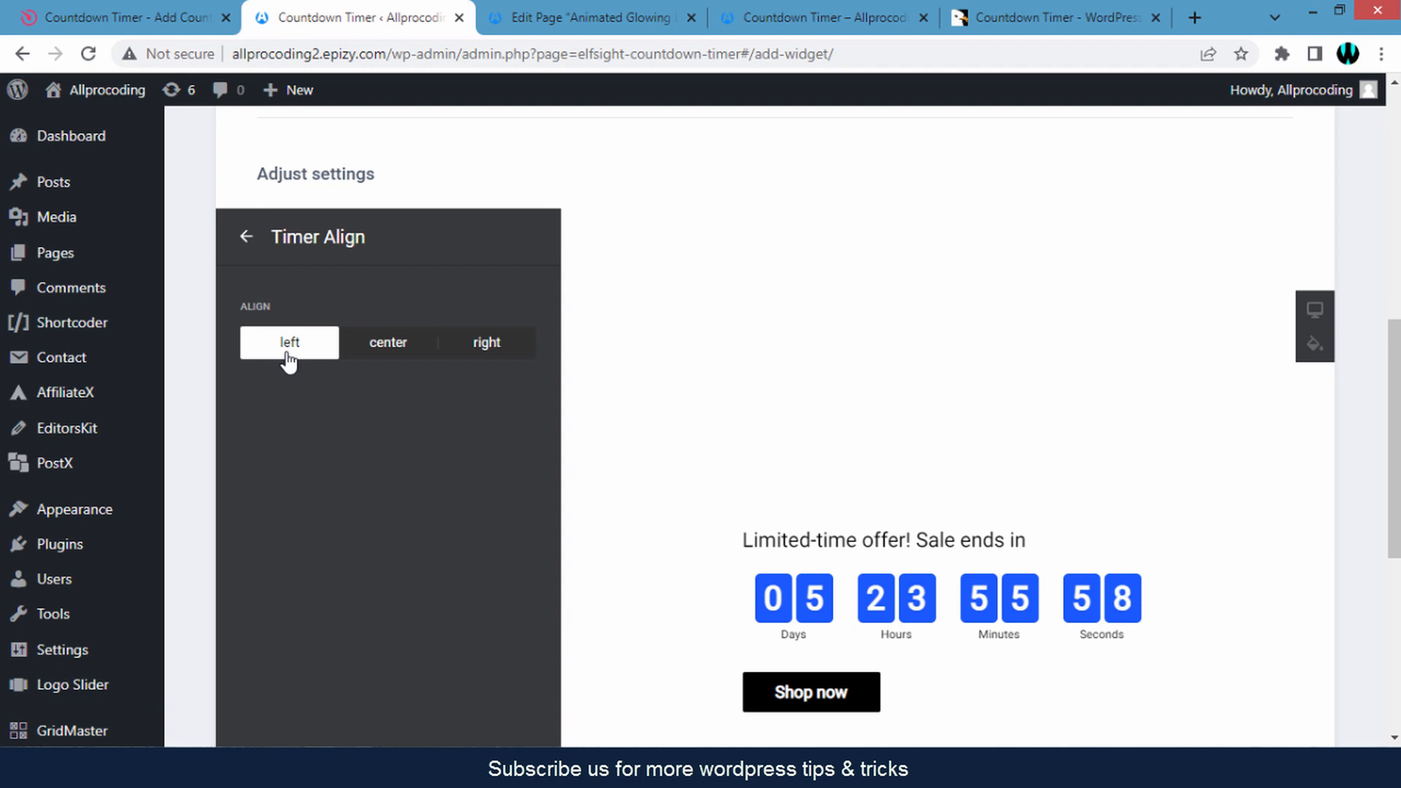
pyautogui.click(475, 350)
pyautogui.click(391, 349)
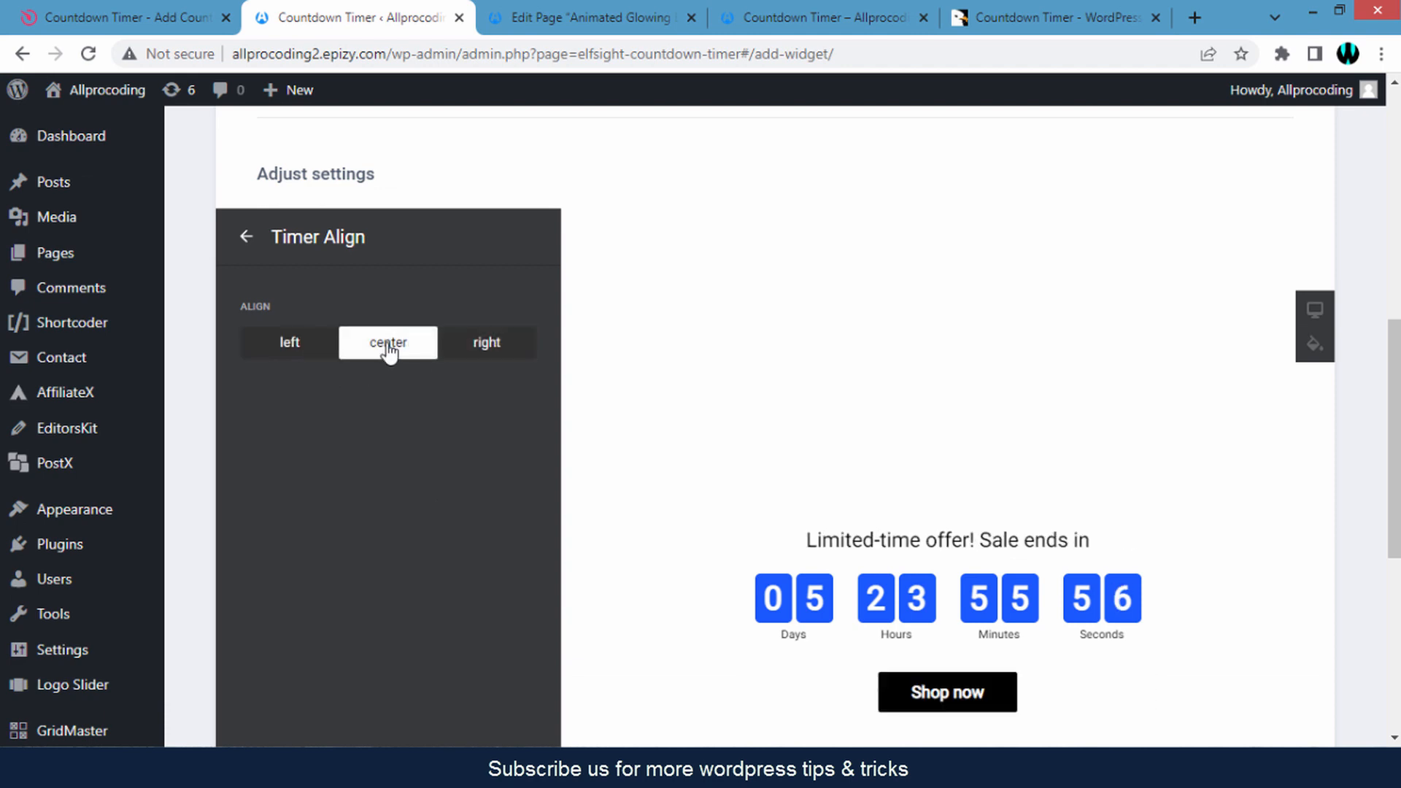
pyautogui.click(243, 245)
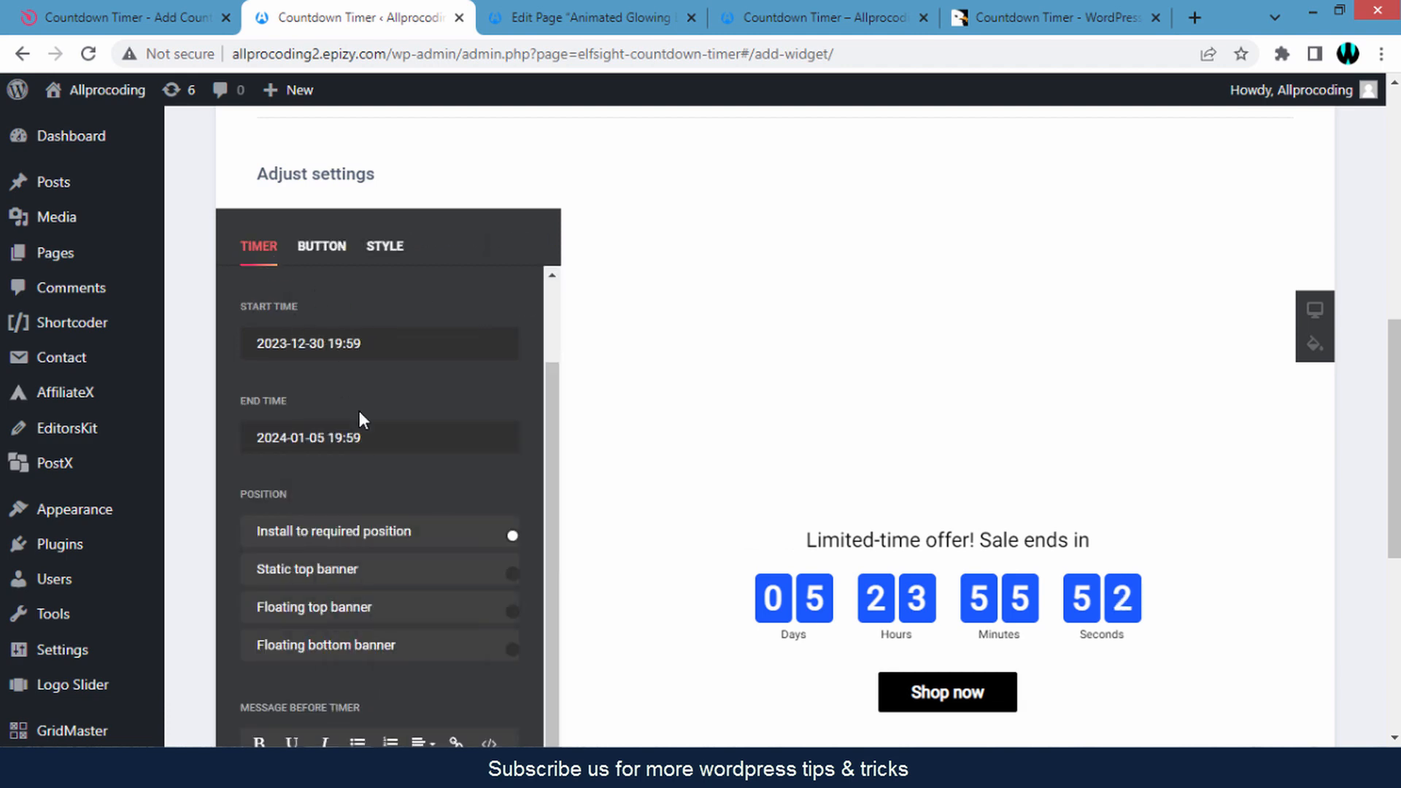
pyautogui.scroll(-5, 444, 510)
pyautogui.scroll(-1, 445, 515)
pyautogui.scroll(6, 446, 518)
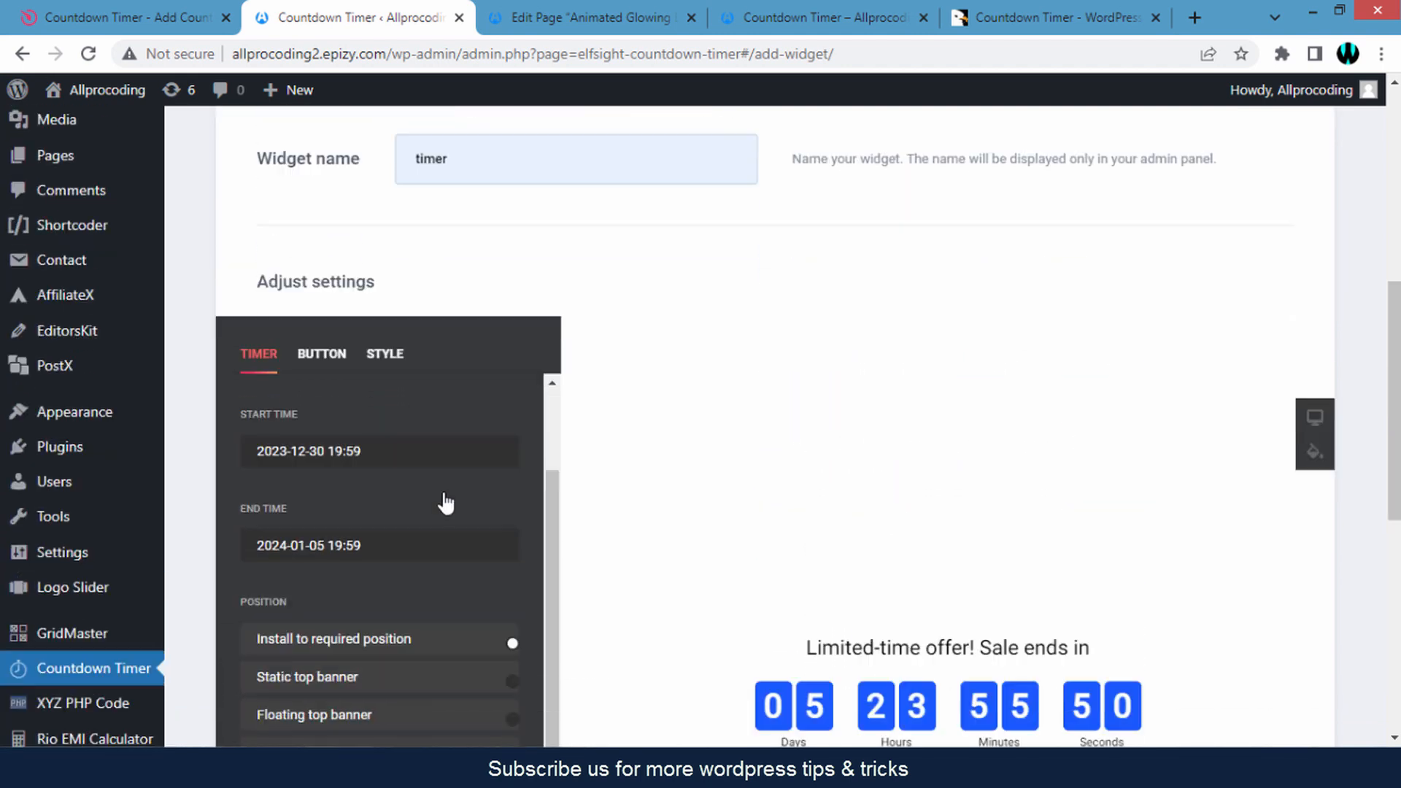
# Open the button settings, try hiding the button below the timer, and turn Show Button back on.
pyautogui.click(326, 329)
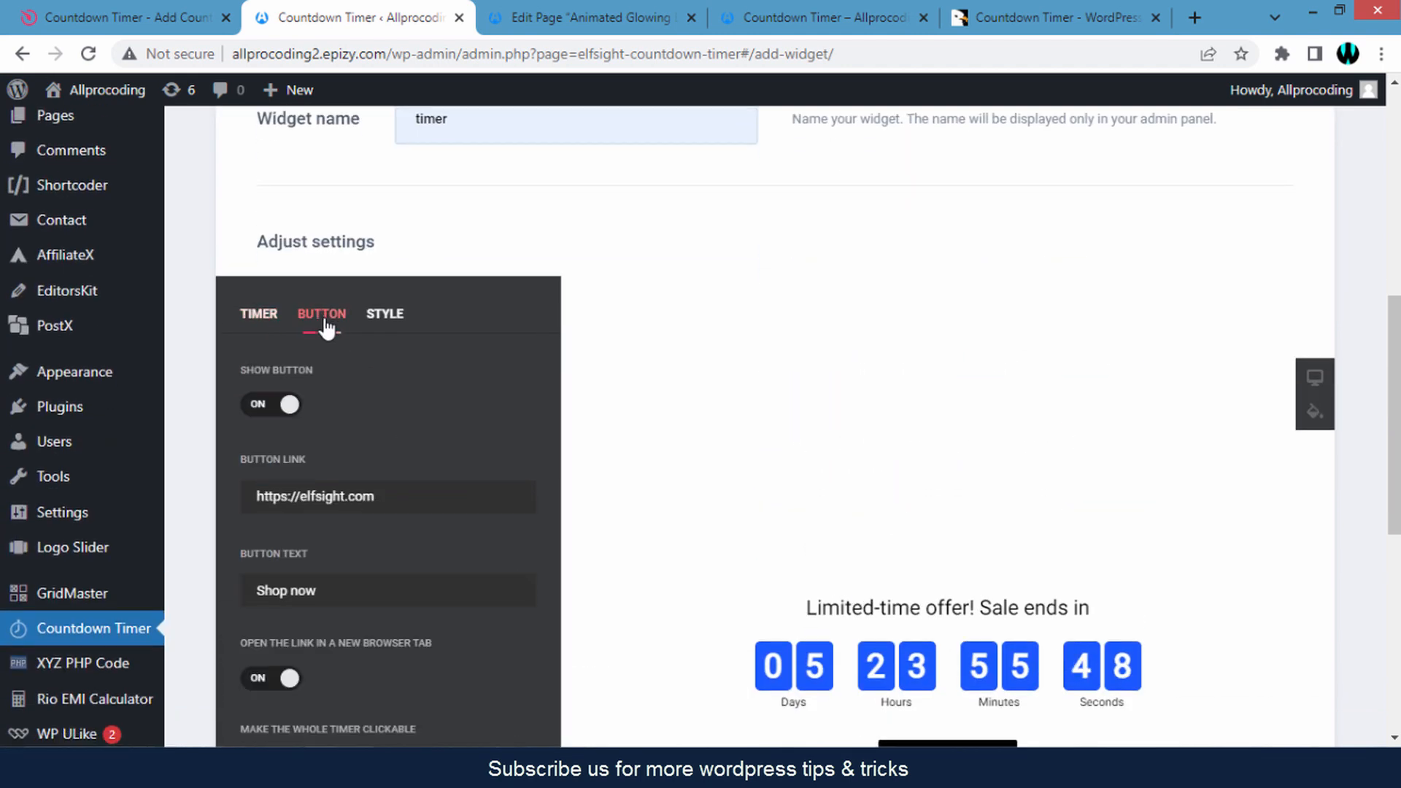
pyautogui.scroll(-2, 432, 356)
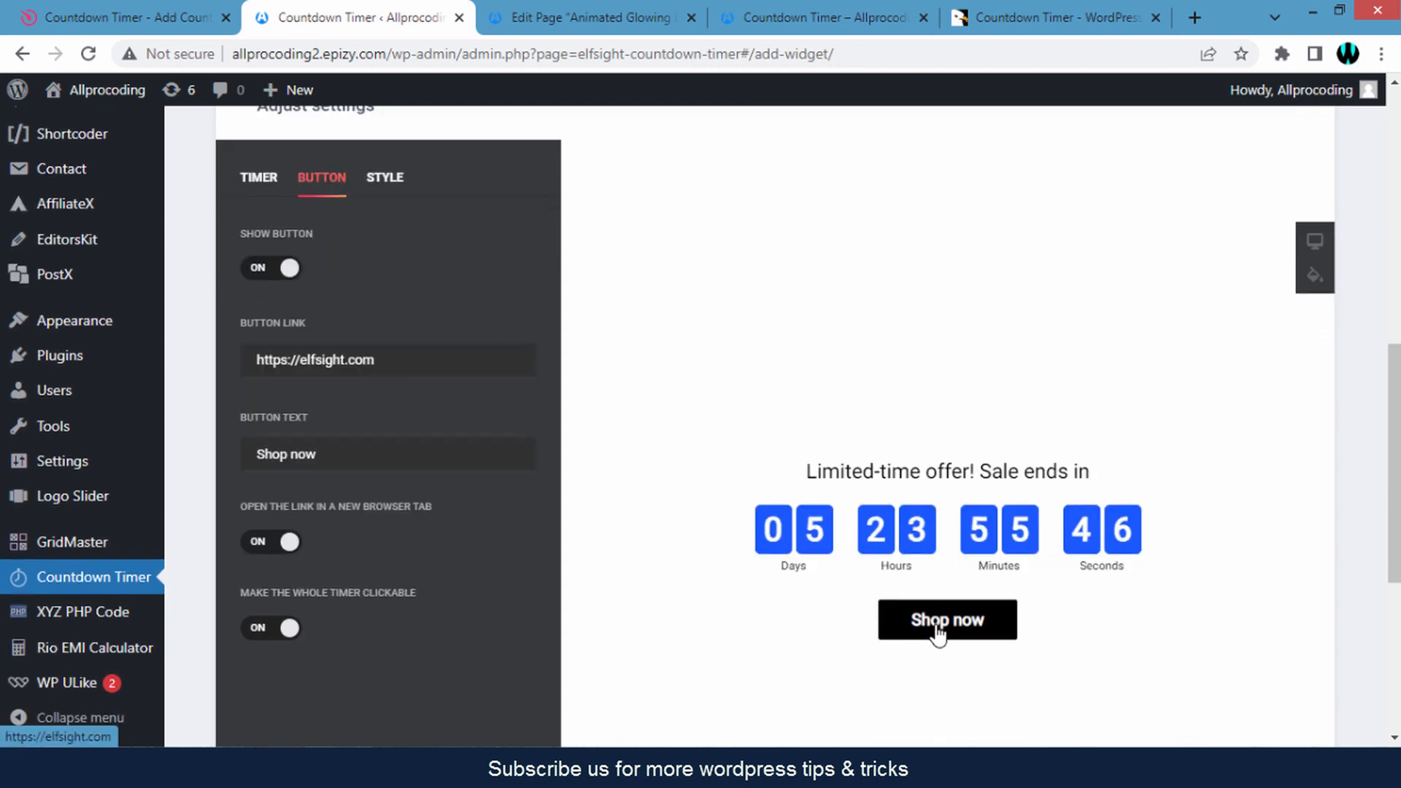
pyautogui.scroll(-1, 932, 633)
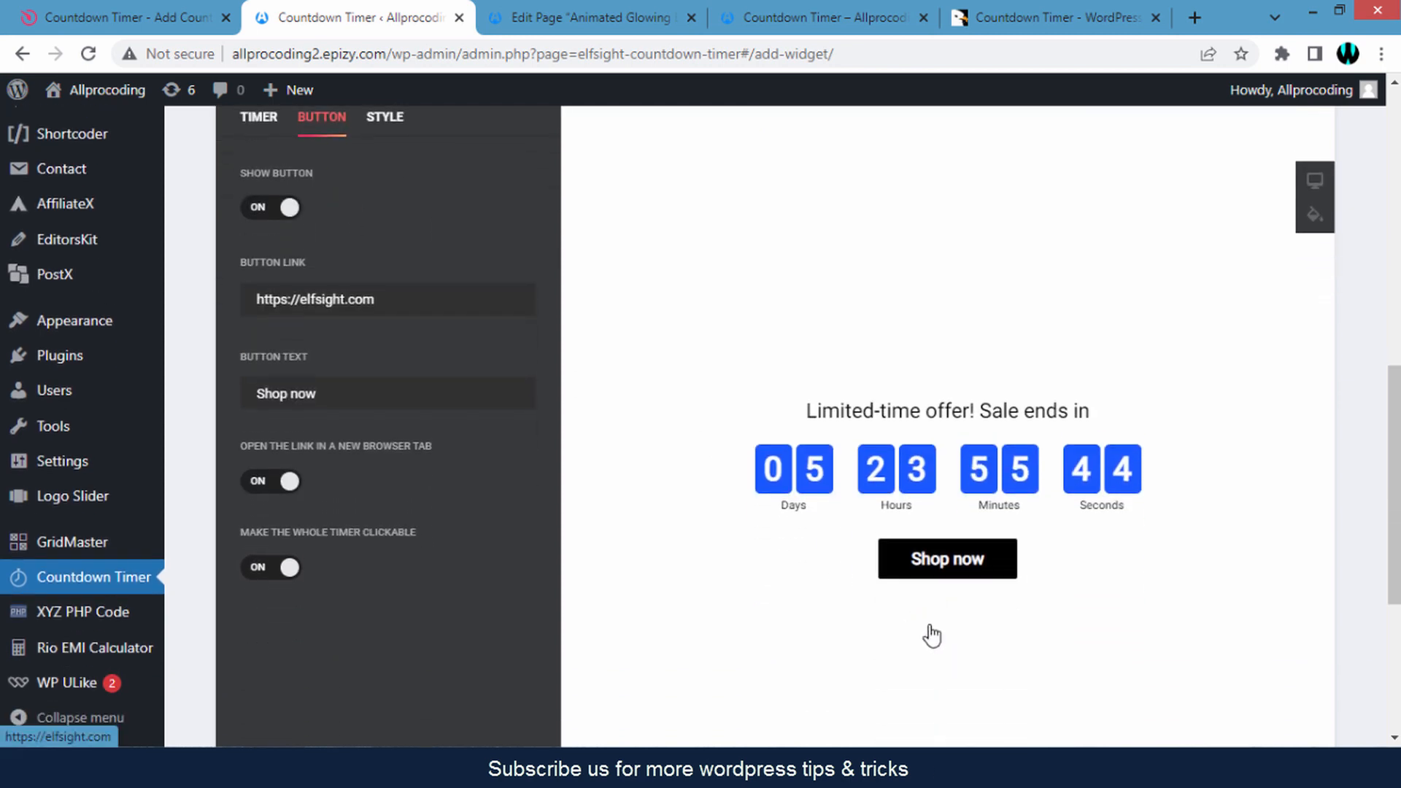
pyautogui.click(260, 208)
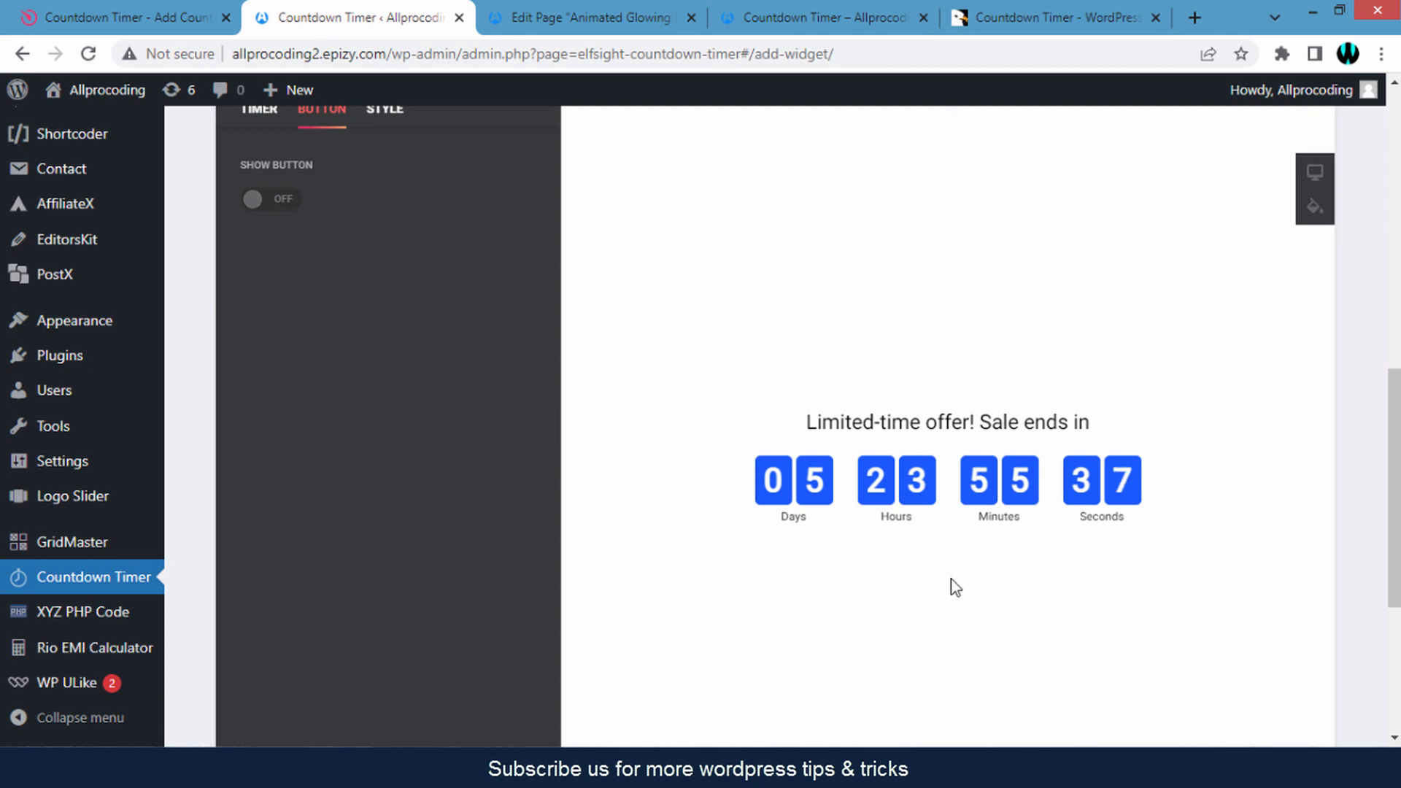
pyautogui.click(288, 201)
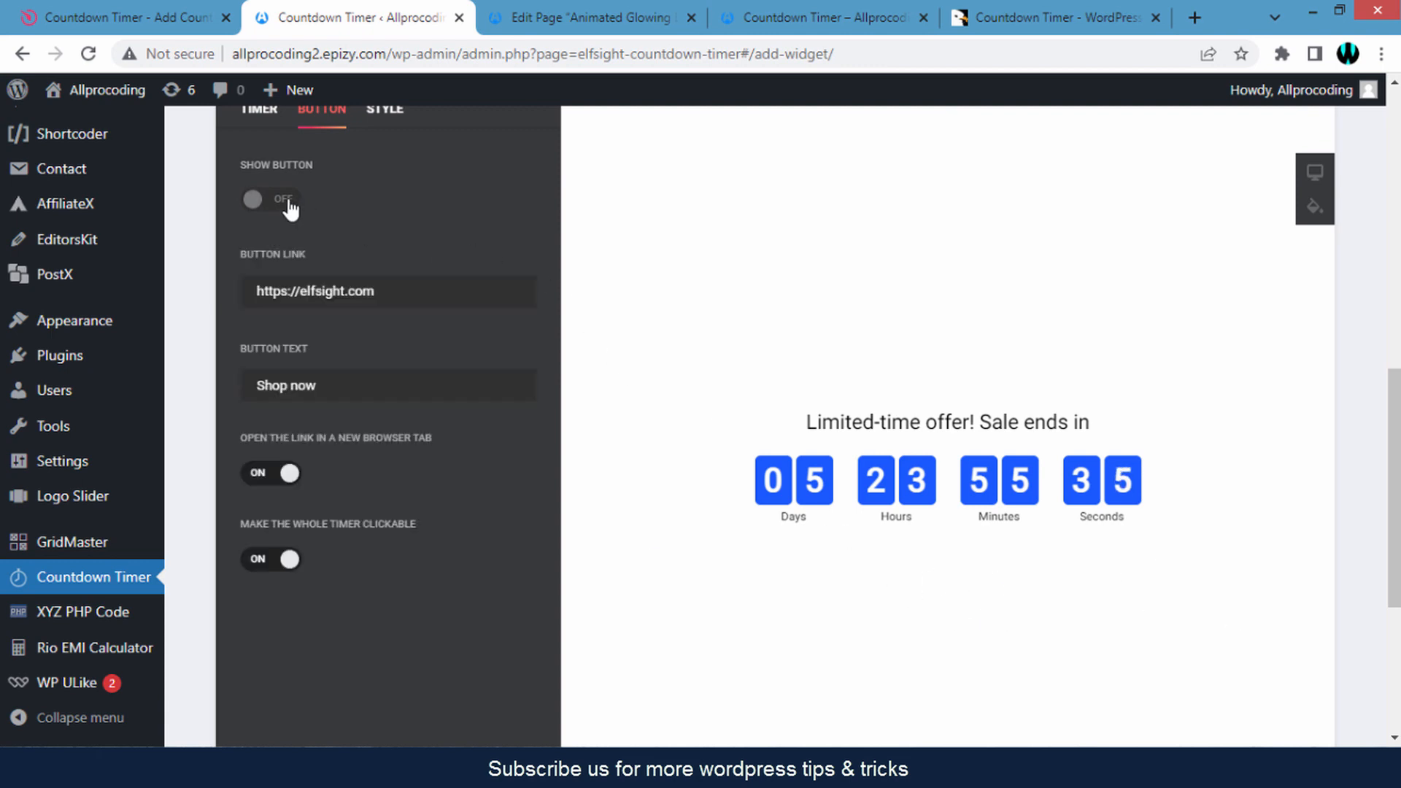
# Replace the button link with "#", keep the button text "Shop now", and apply the widget changes.
pyautogui.tripleClick(454, 298)
pyautogui.press('BackSpace')
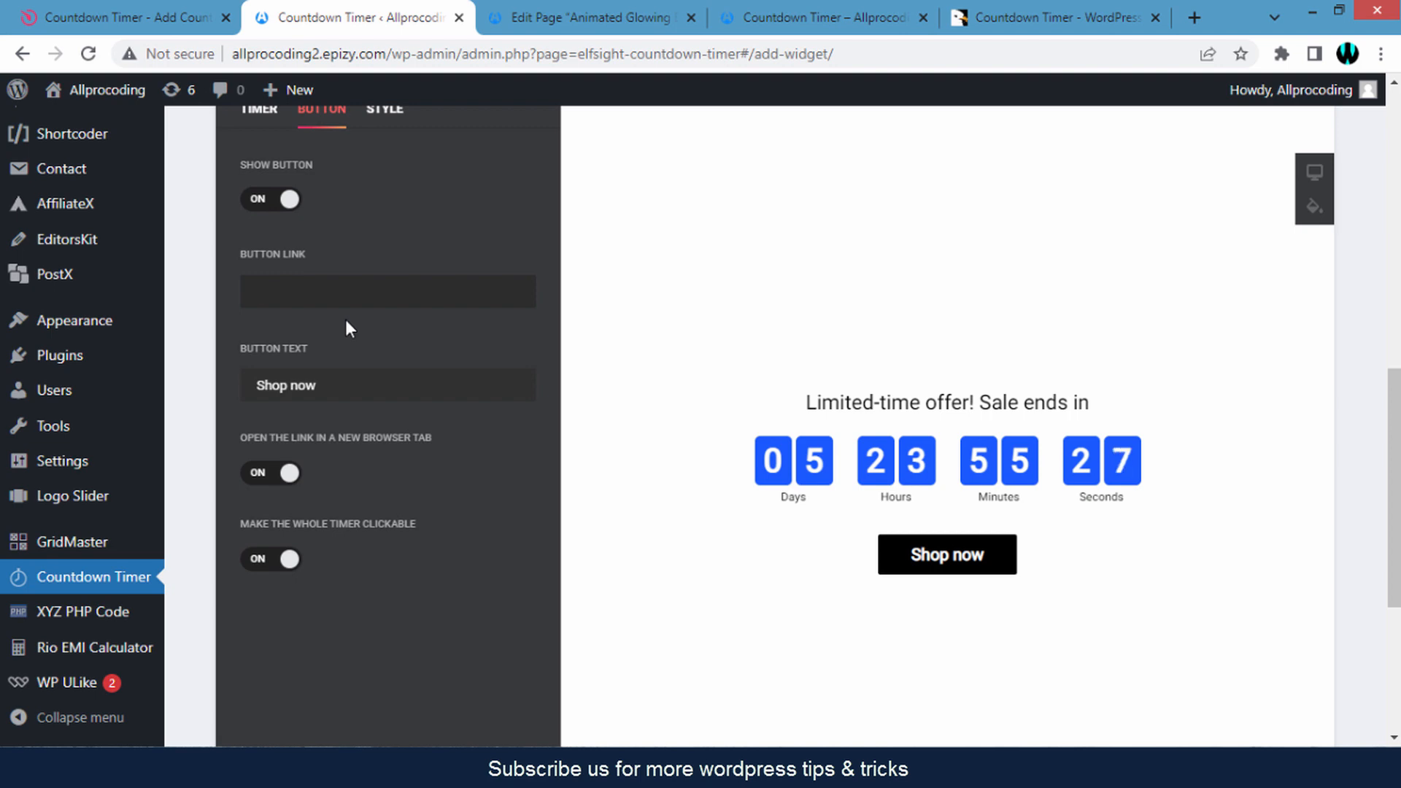
pyautogui.write('#')
pyautogui.click(367, 376)
pyautogui.scroll(-3, 414, 480)
pyautogui.scroll(4, 413, 471)
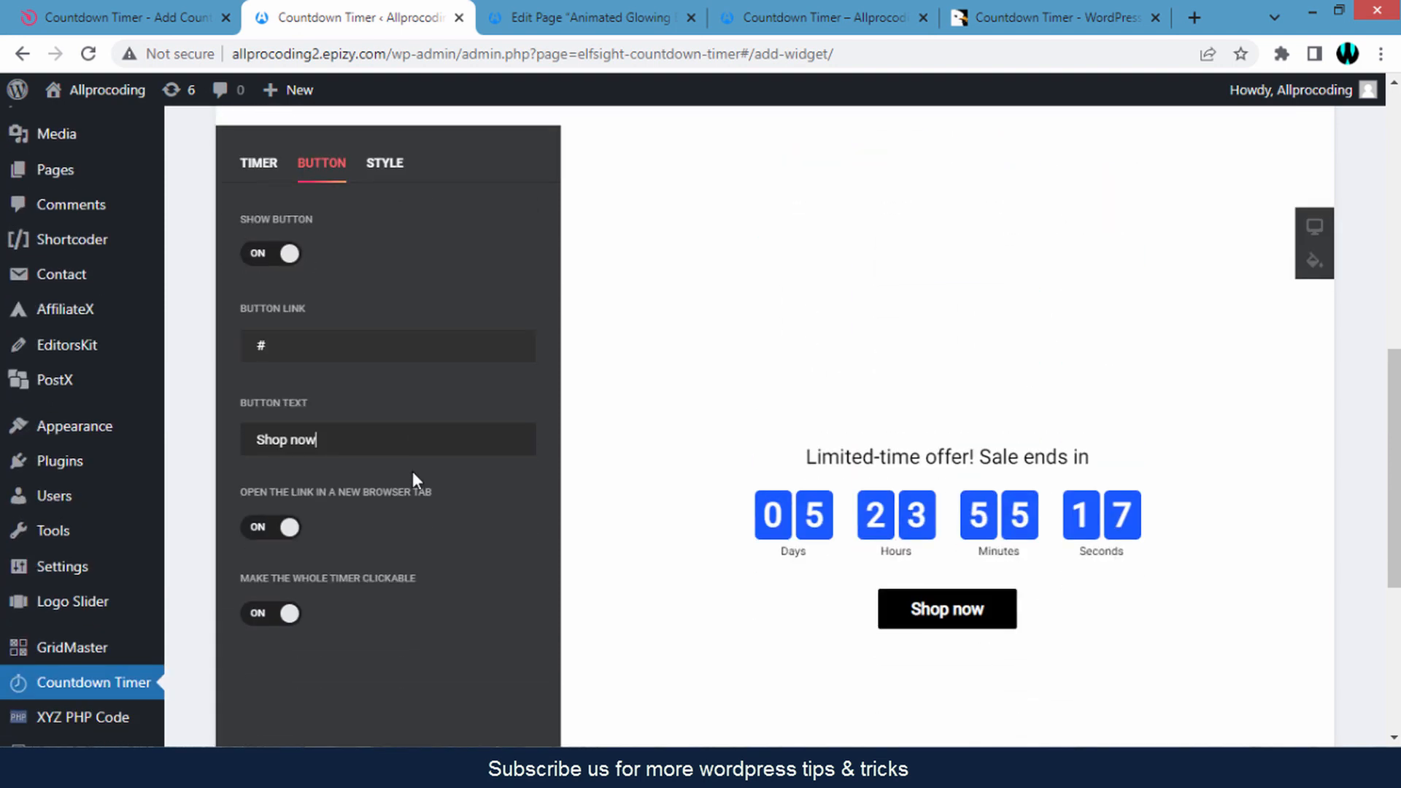
pyautogui.scroll(-4, 413, 471)
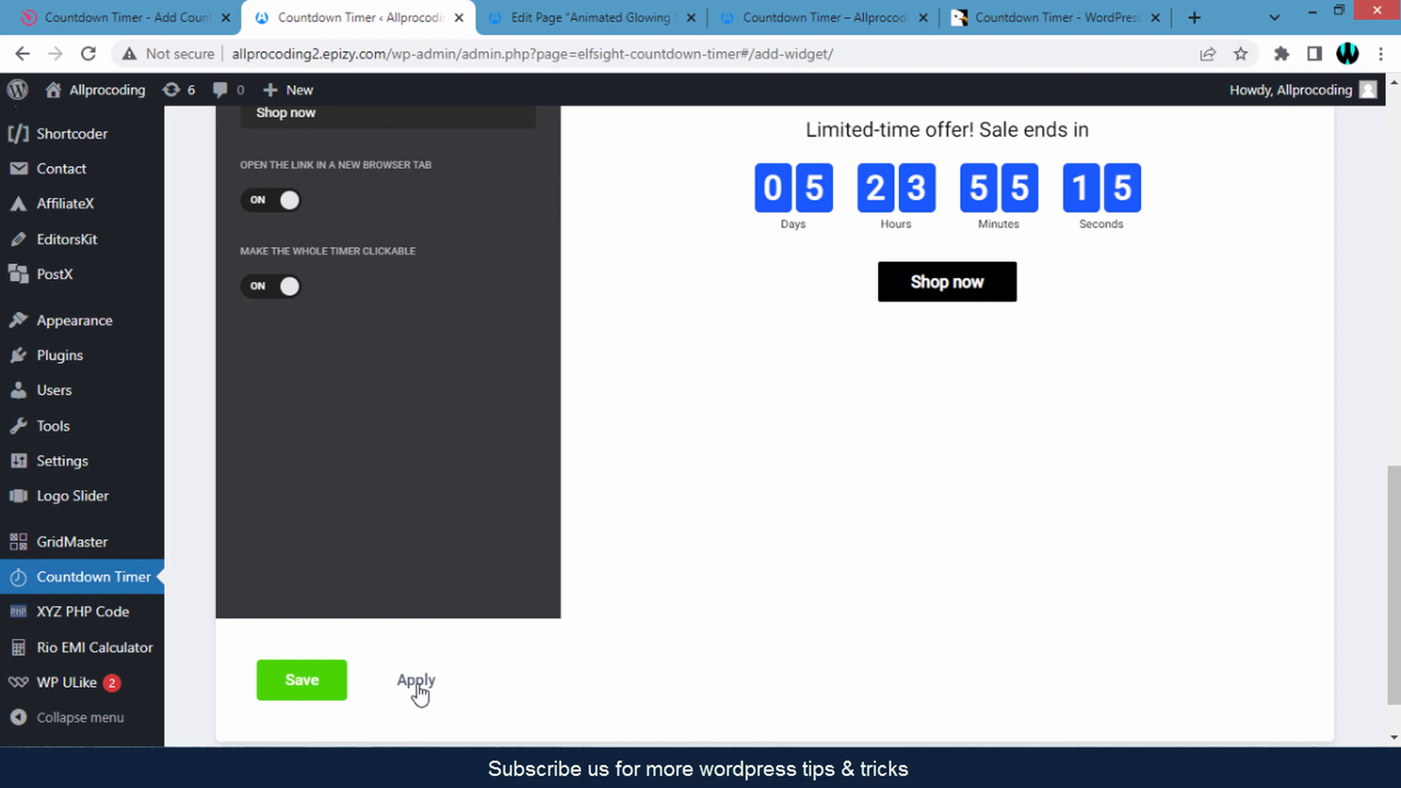
pyautogui.click(416, 682)
pyautogui.scroll(5, 547, 566)
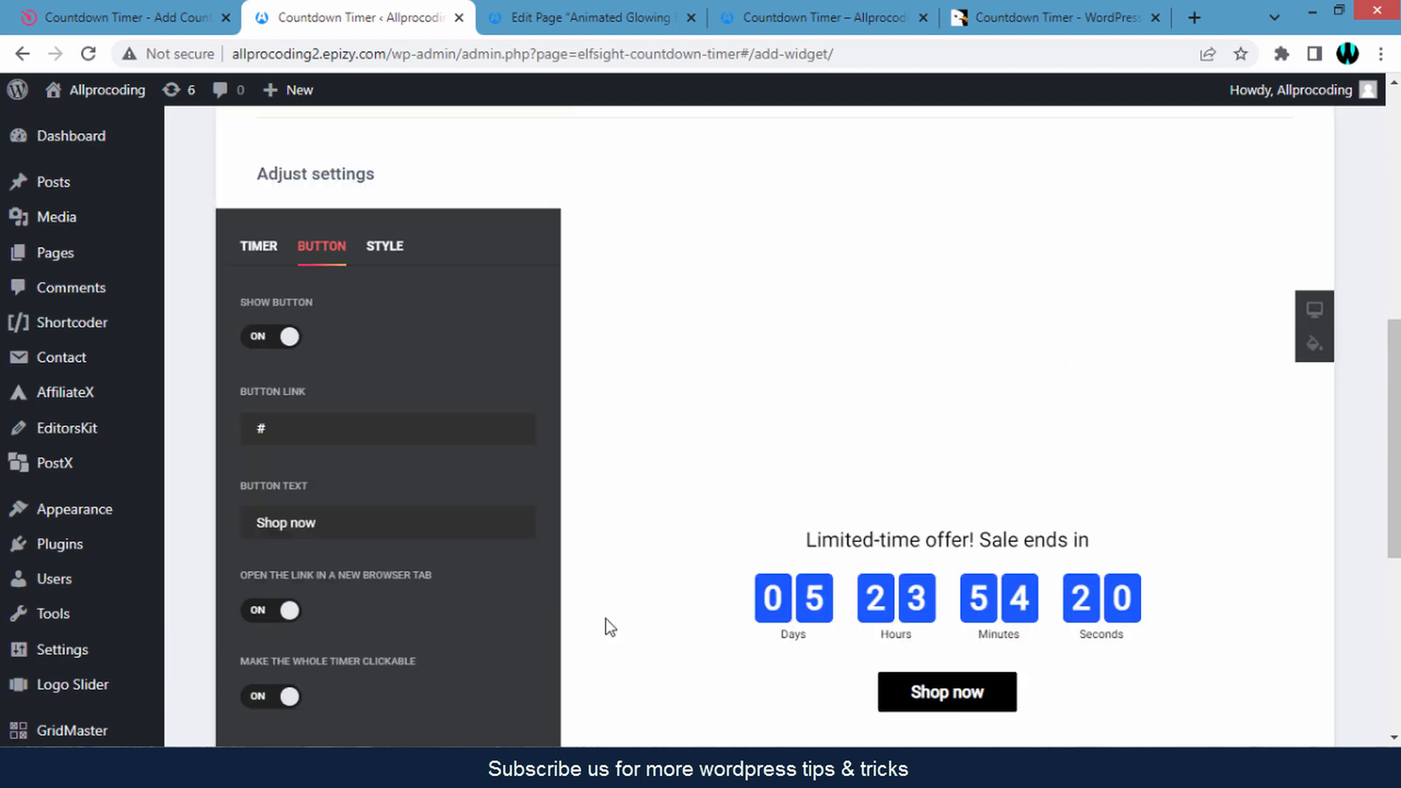
# Open the widget's style settings and bring up the list of available timer styles.
pyautogui.click(388, 260)
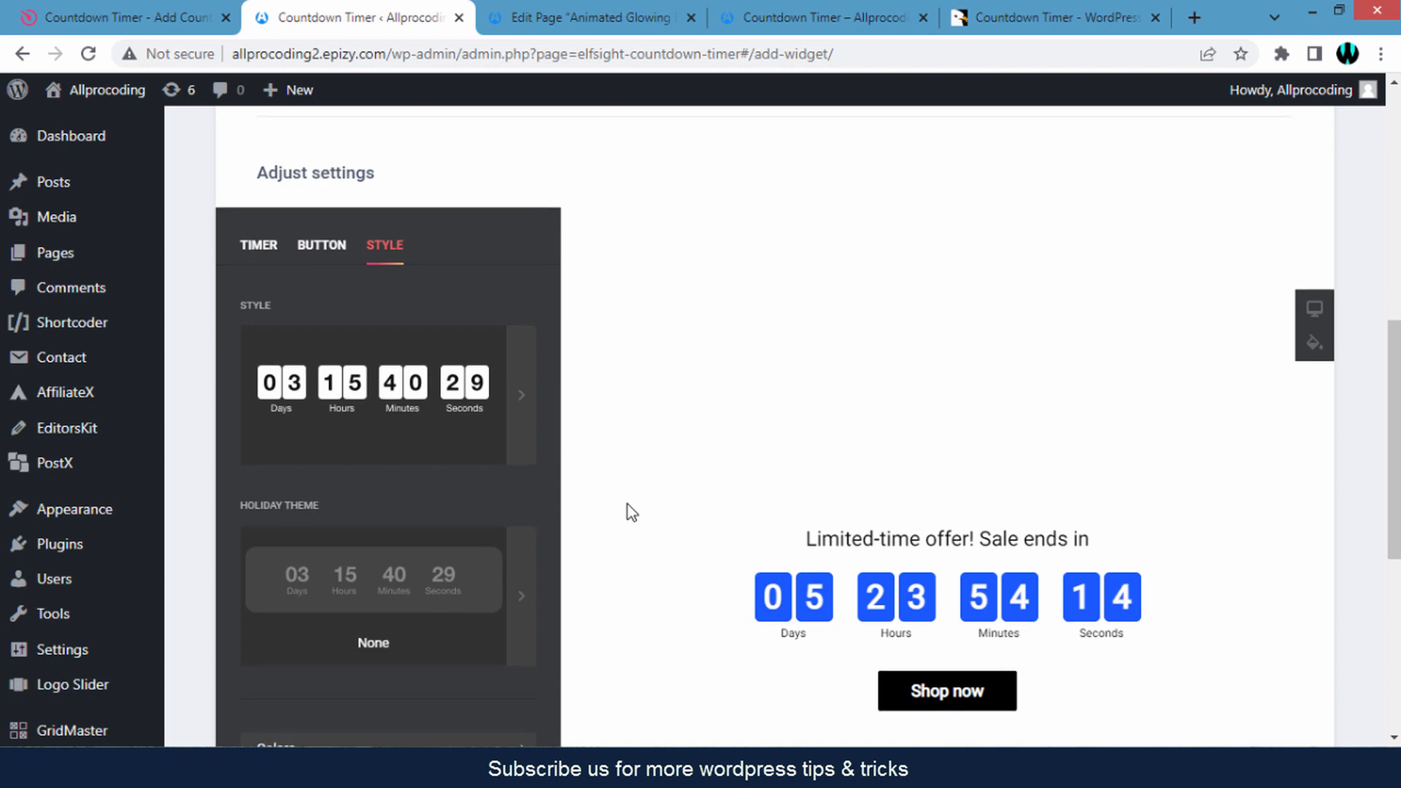
pyautogui.scroll(-2, 627, 510)
pyautogui.scroll(2, 519, 355)
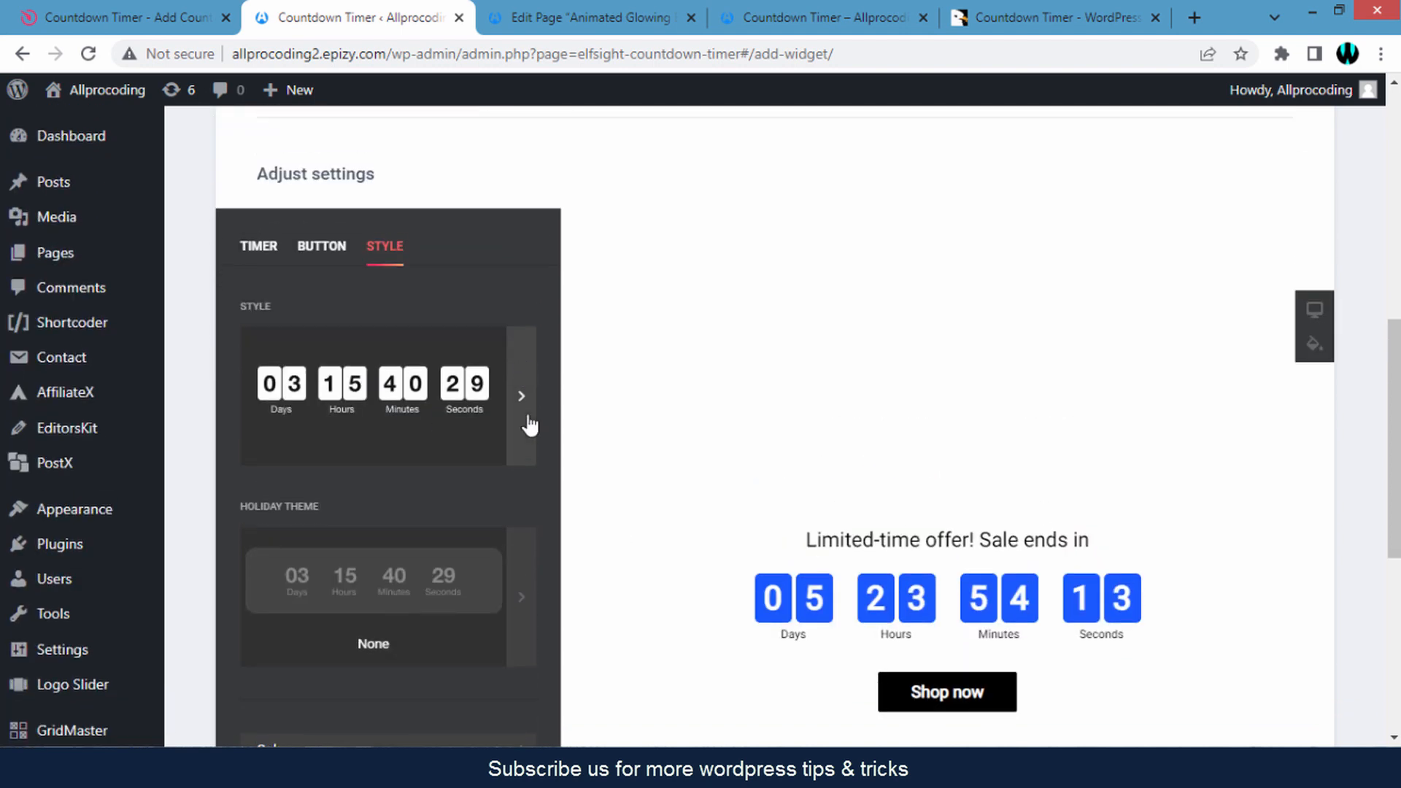
pyautogui.scroll(-1, 522, 385)
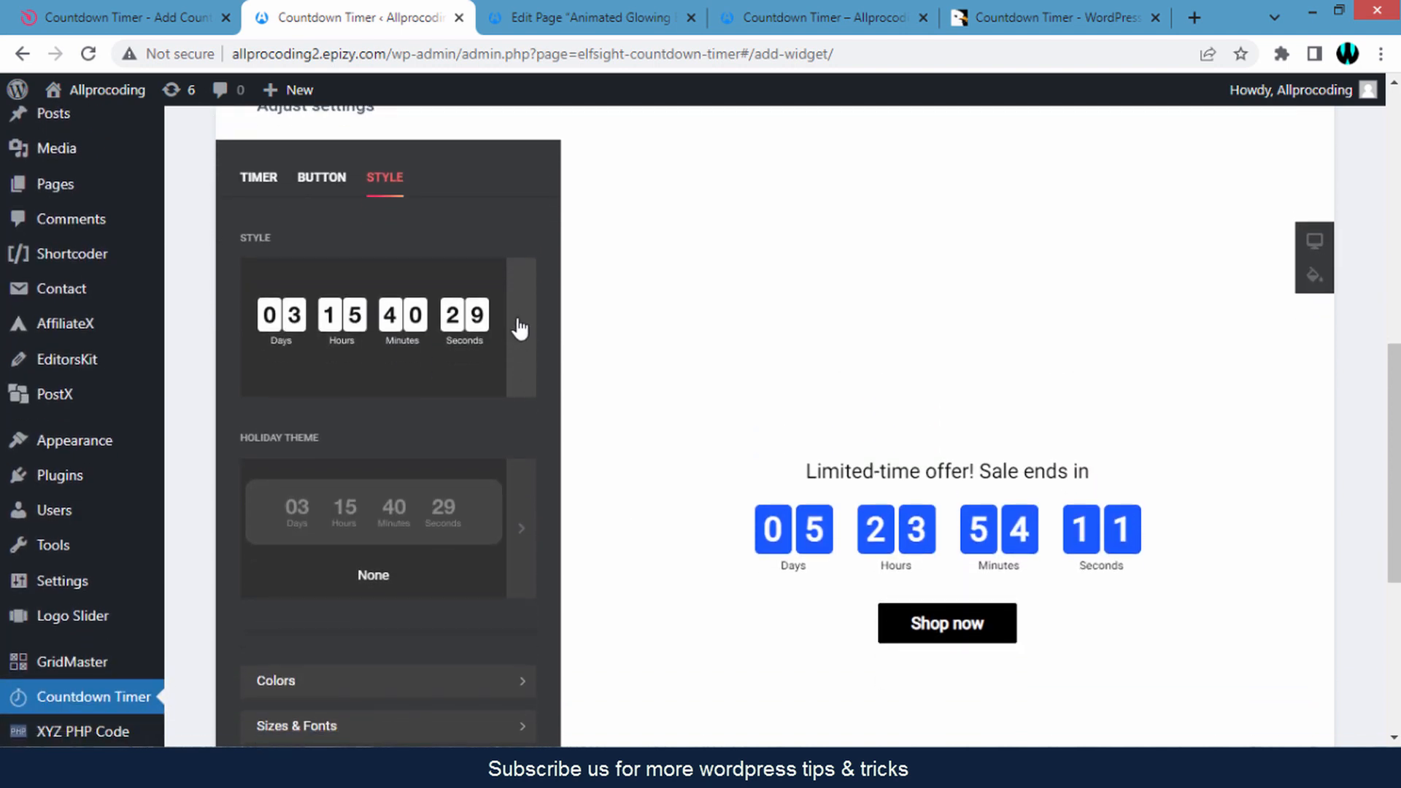
pyautogui.click(519, 329)
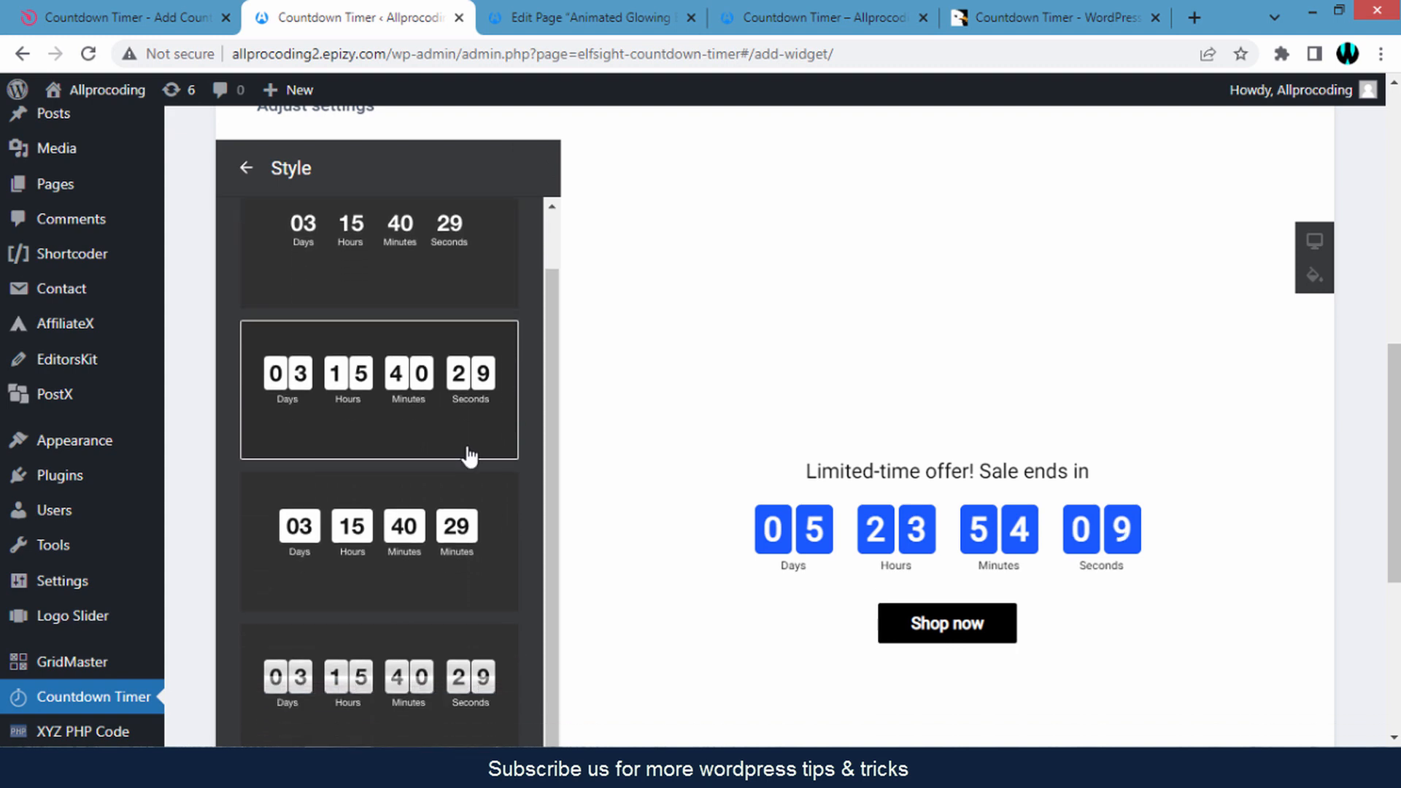
# Try the other timer styles in the preview, restore the style with a separate solid box per digit, and return to the style settings.
pyautogui.click(453, 526)
pyautogui.scroll(-2, 445, 540)
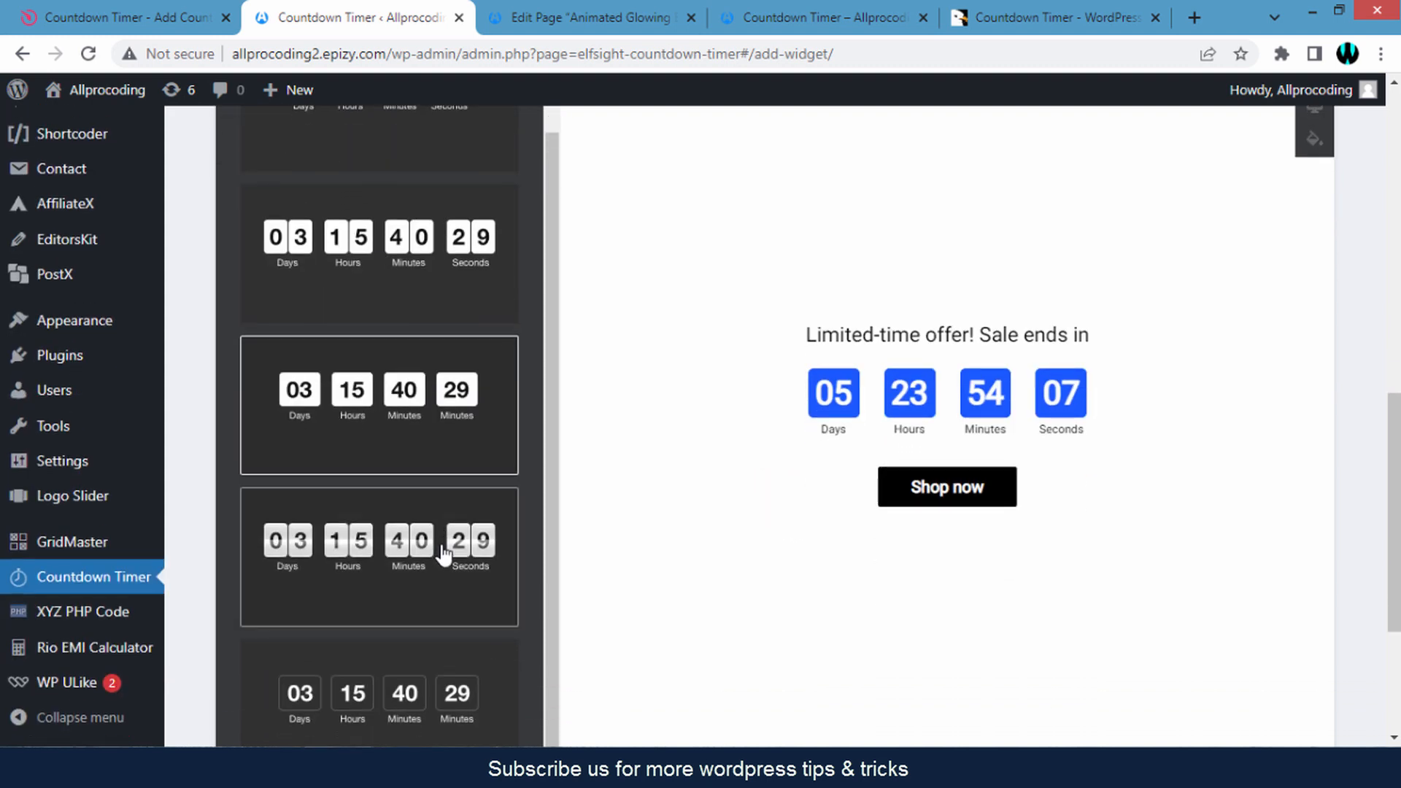
pyautogui.click(443, 554)
pyautogui.click(441, 691)
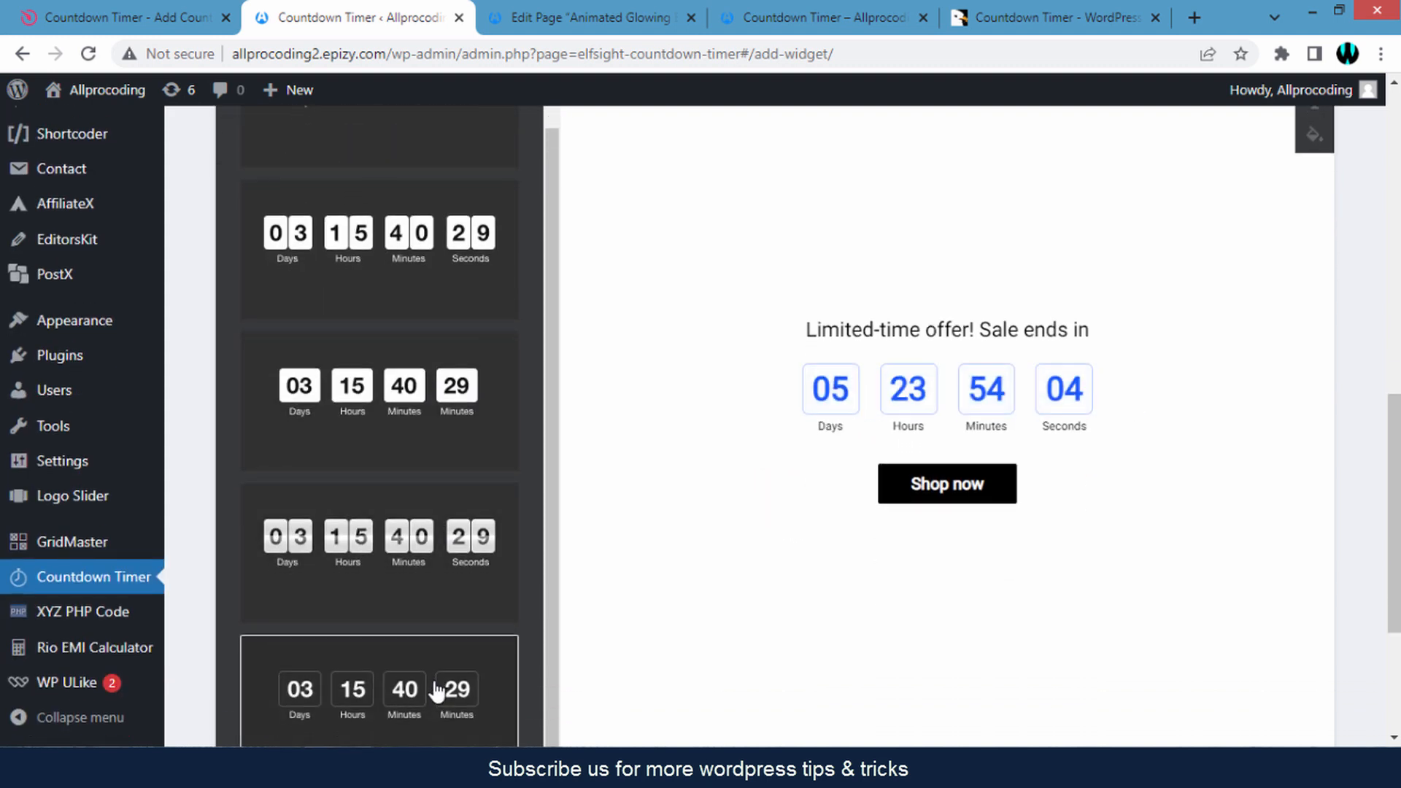
pyautogui.scroll(4, 434, 656)
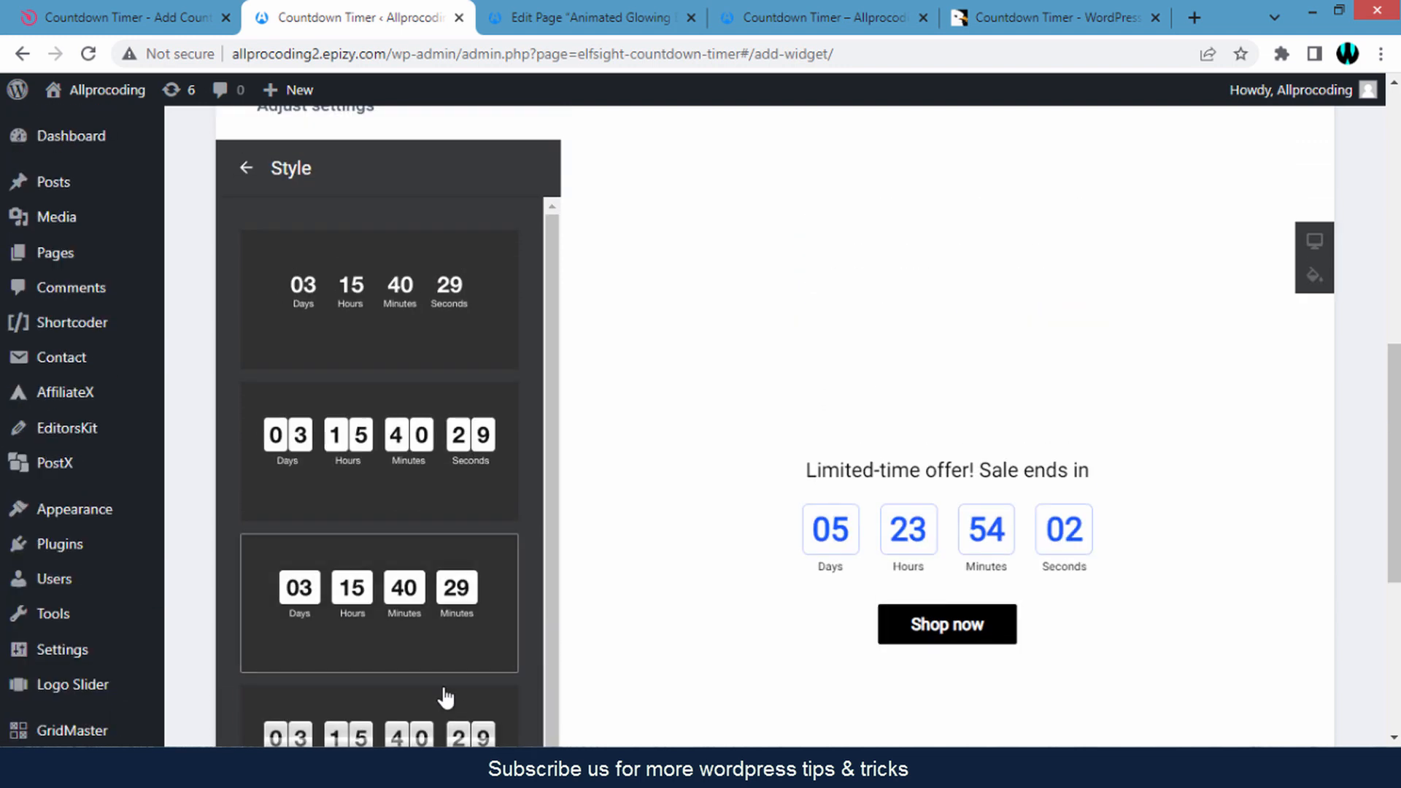
pyautogui.click(442, 711)
pyautogui.click(429, 626)
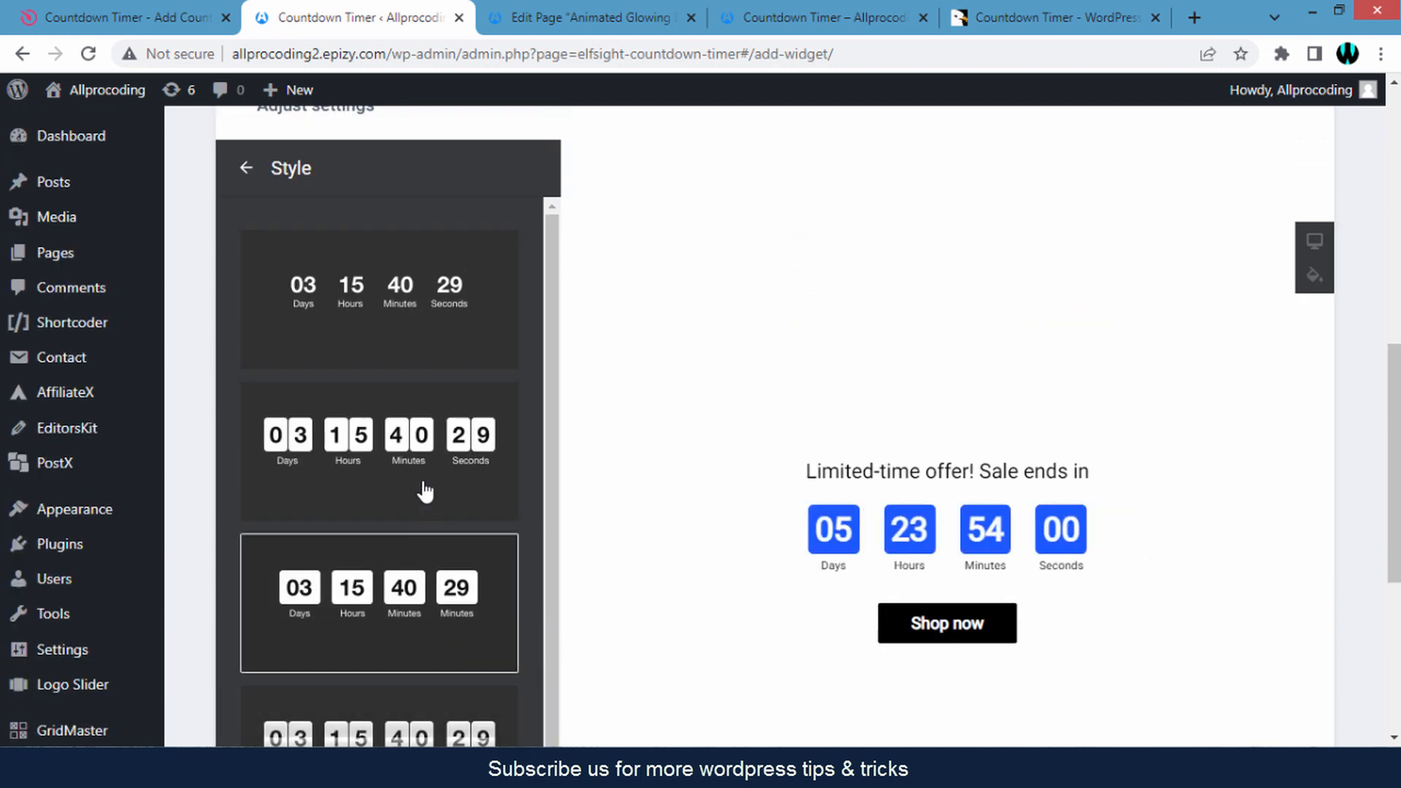
pyautogui.click(422, 459)
pyautogui.click(429, 340)
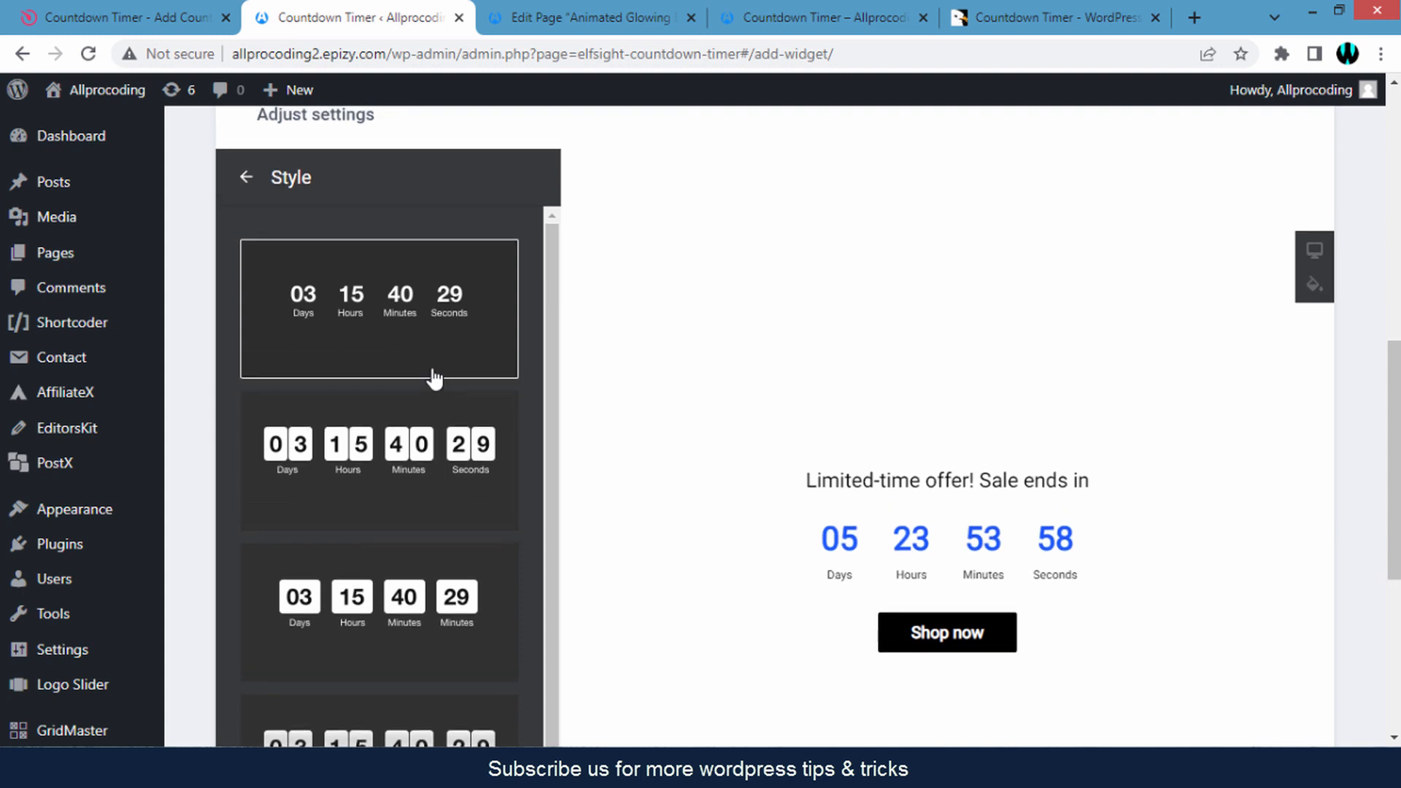
pyautogui.scroll(2, 435, 379)
pyautogui.click(456, 590)
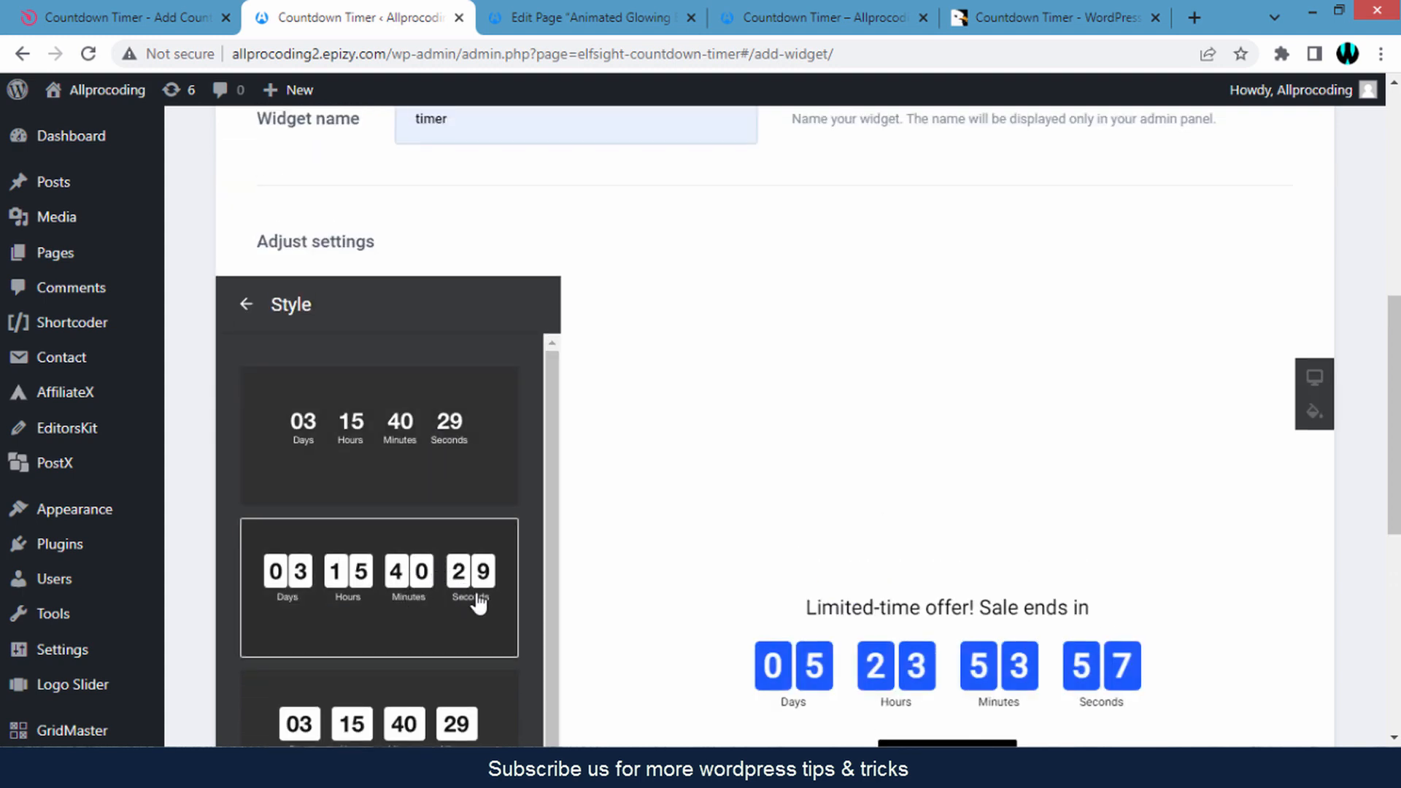
pyautogui.click(247, 305)
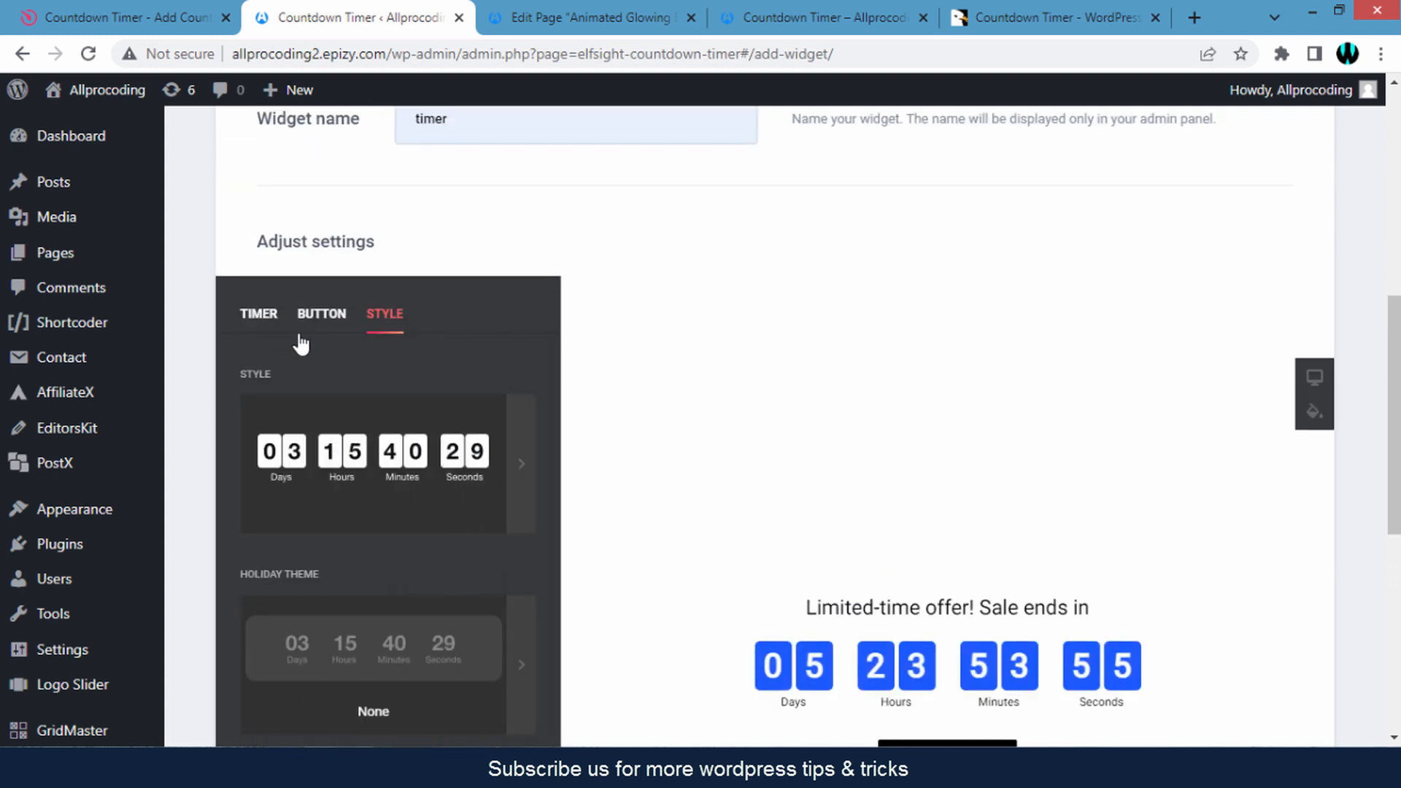
# Change the timer color to pink, rgb(255, 27, 133), and return to the style settings.
pyautogui.scroll(-5, 510, 363)
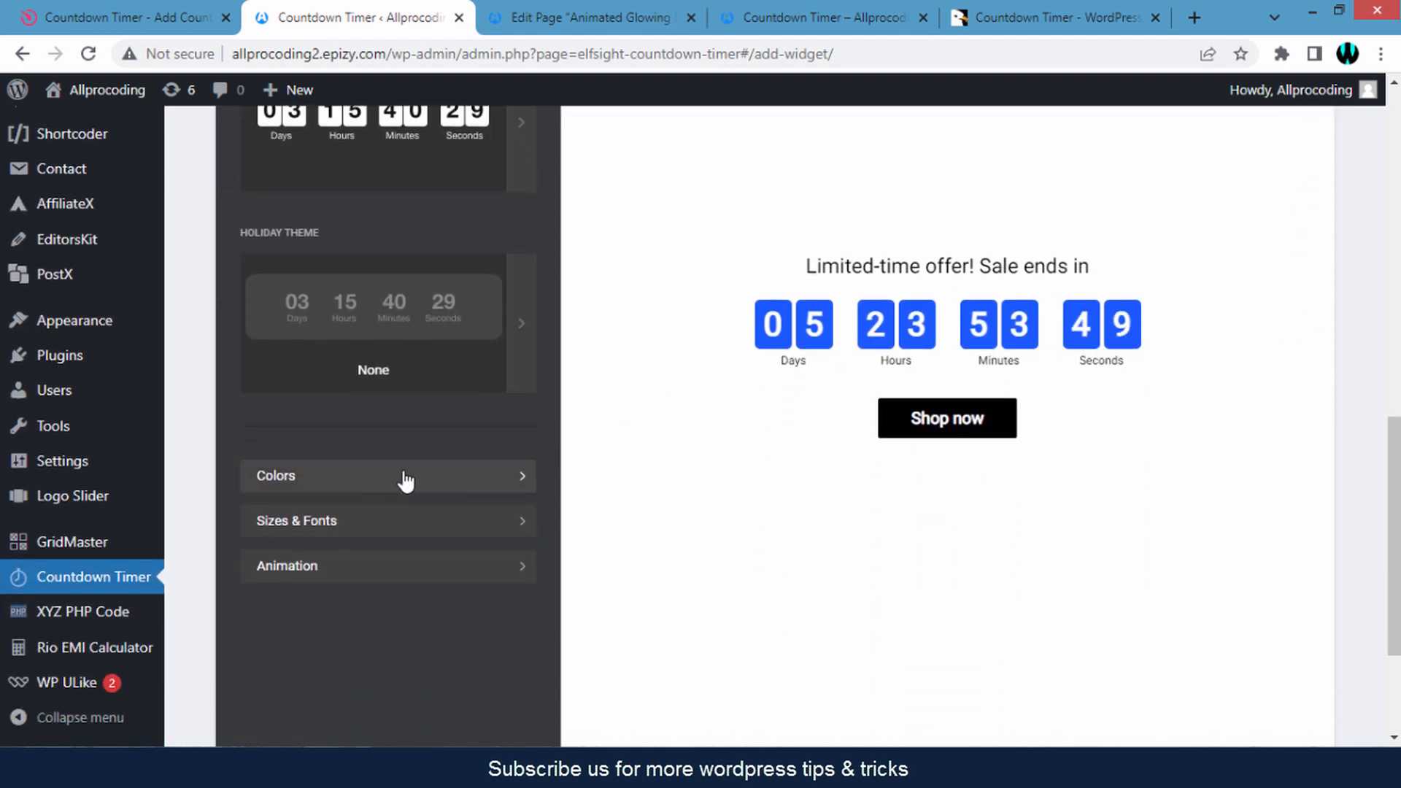
pyautogui.click(437, 482)
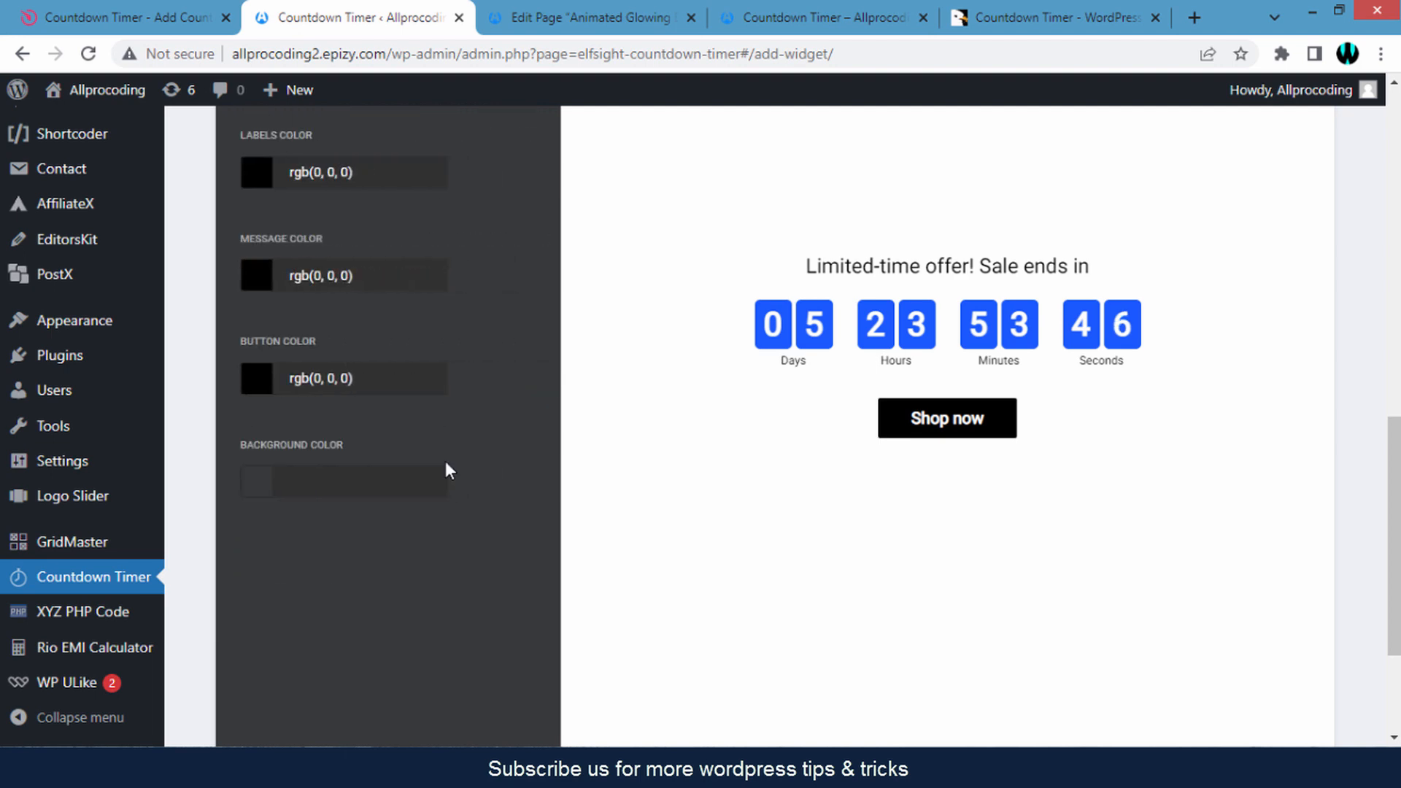
pyautogui.scroll(-1, 433, 415)
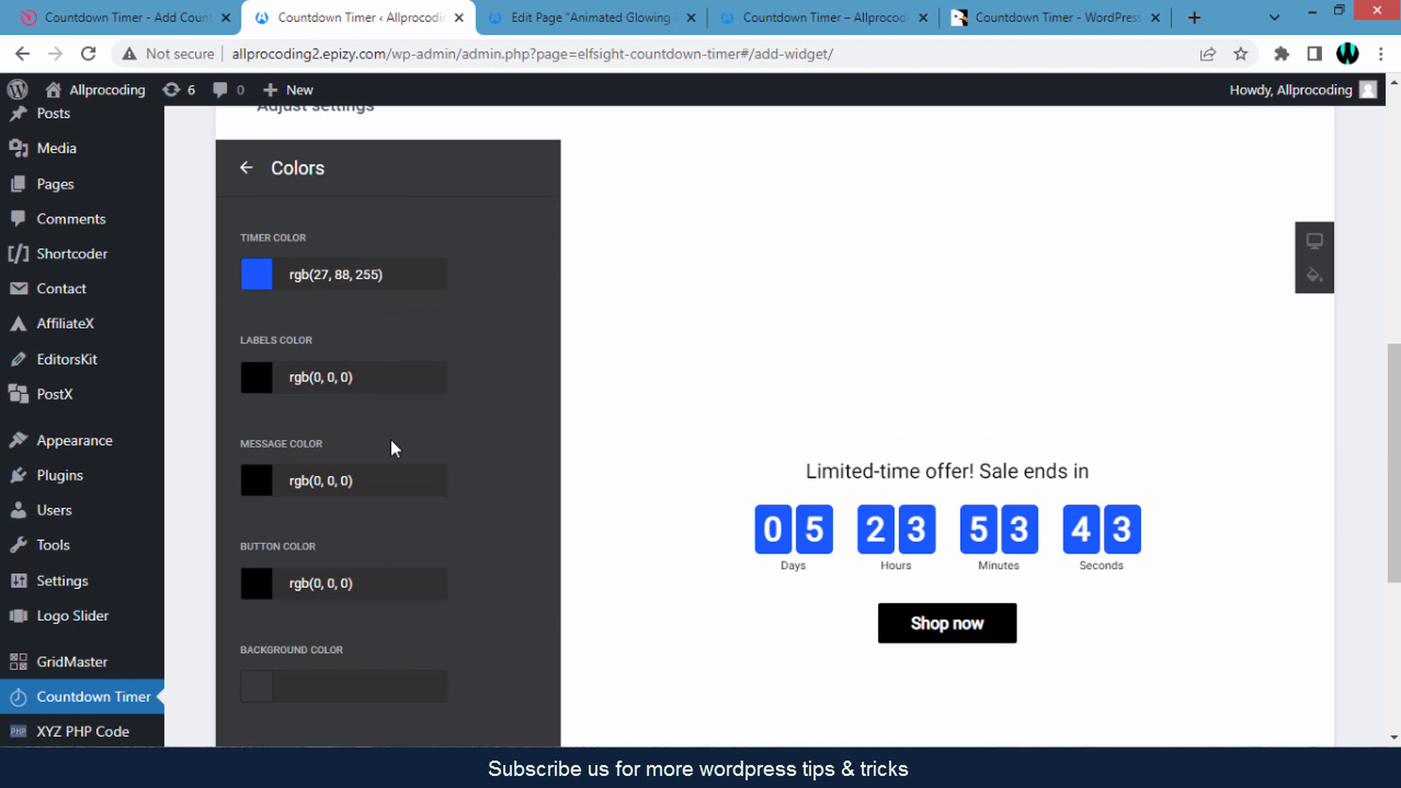
pyautogui.click(253, 275)
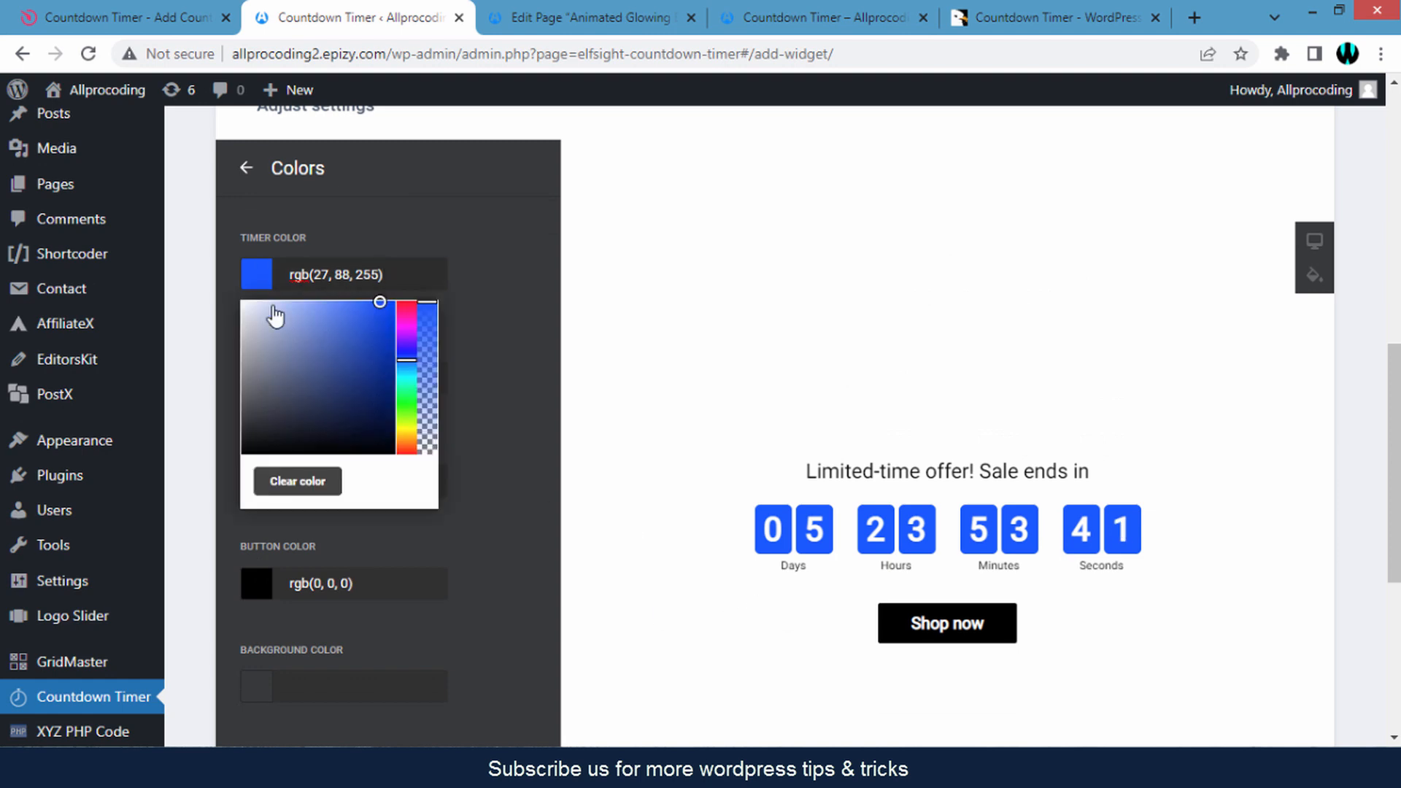
pyautogui.click(406, 323)
pyautogui.moveTo(406, 330); pyautogui.dragTo(406, 316)
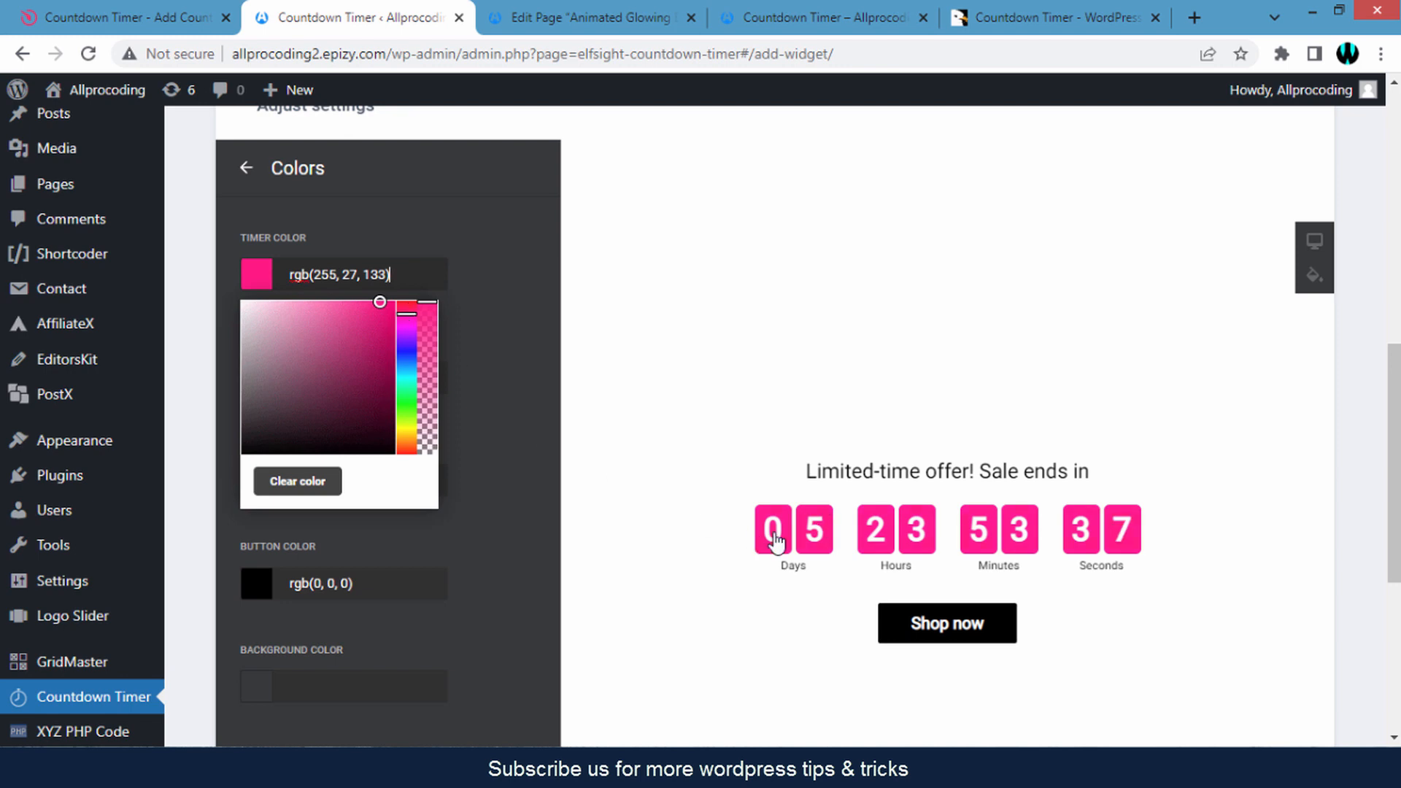
pyautogui.click(509, 338)
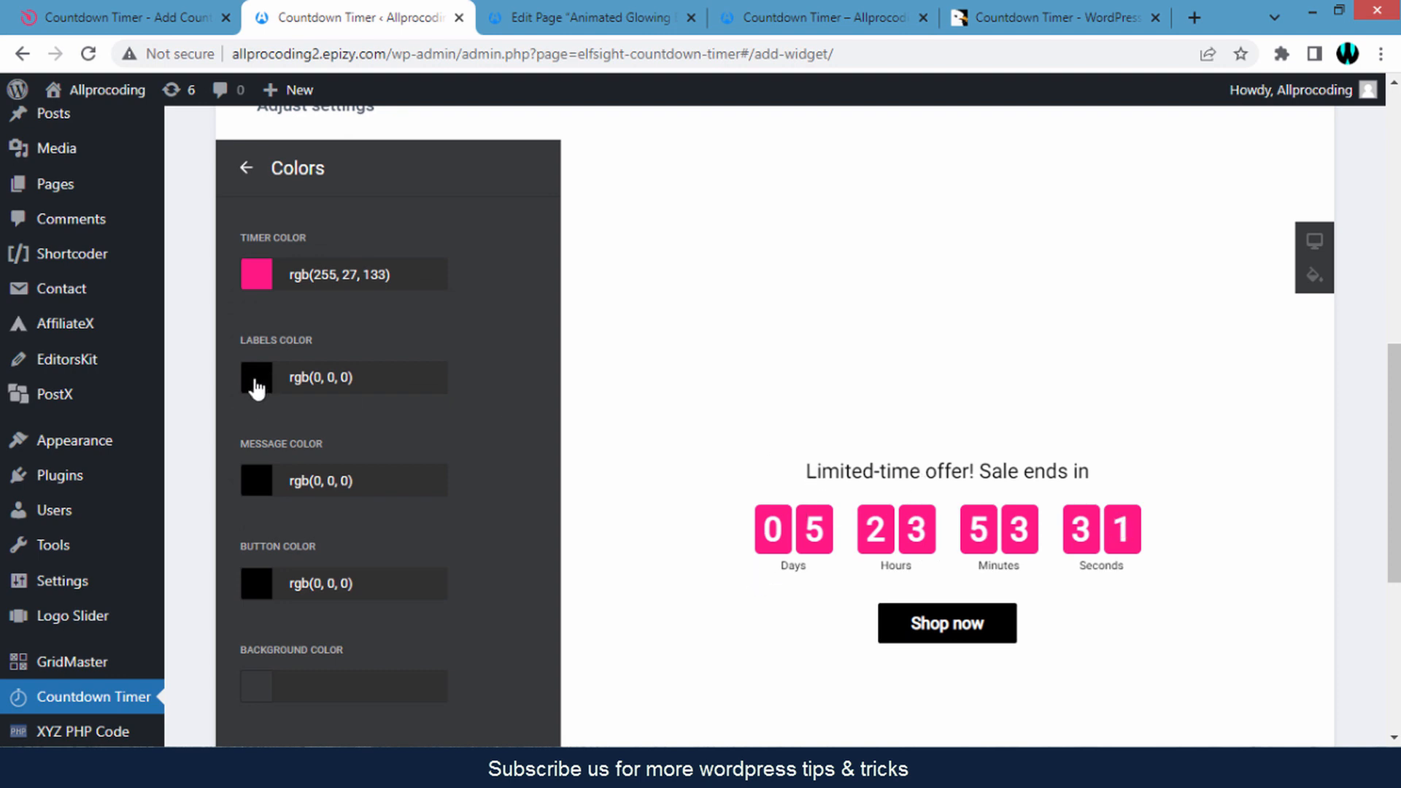
pyautogui.click(250, 170)
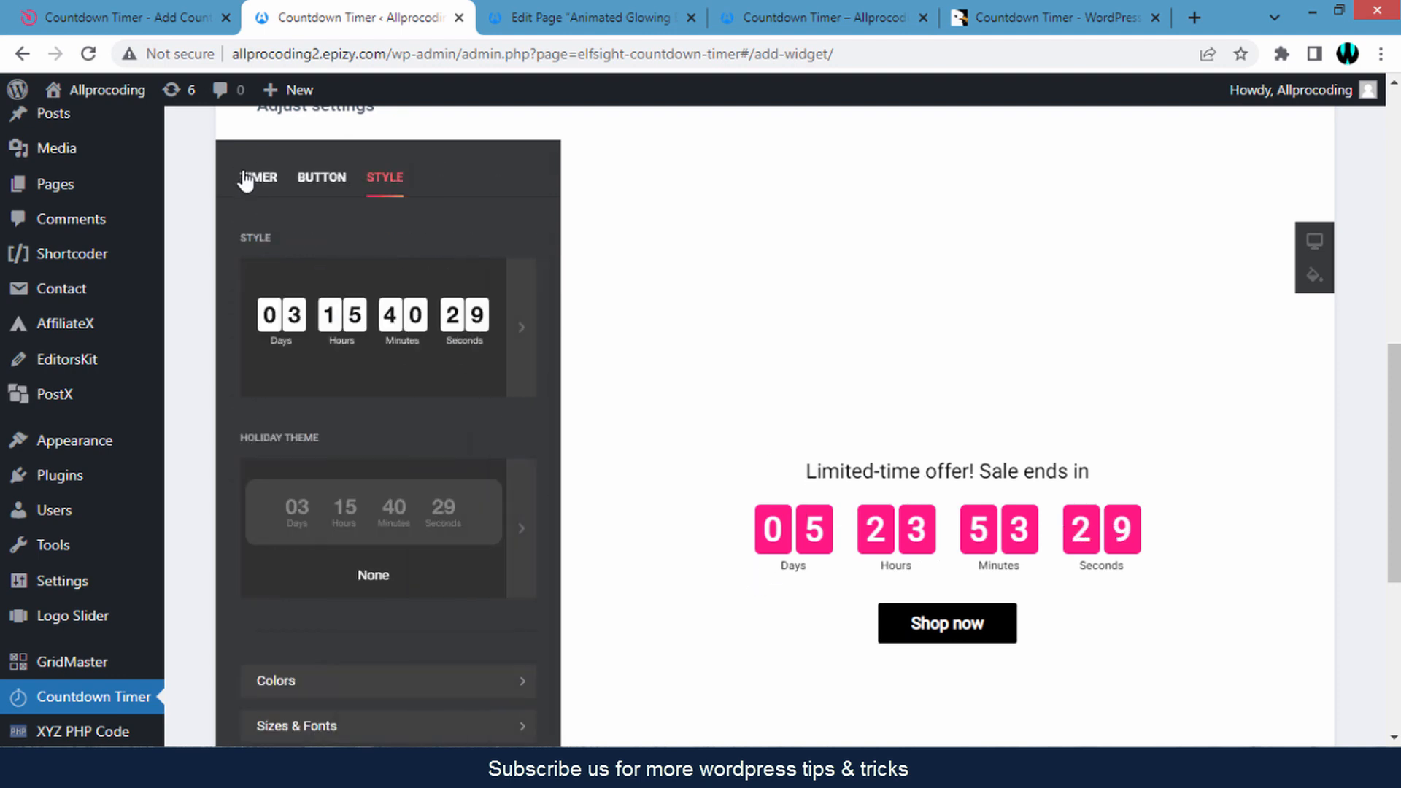
# Set the message font size to 25 px in the Sizes & Fonts settings.
pyautogui.scroll(-1, 442, 326)
pyautogui.scroll(-2, 442, 321)
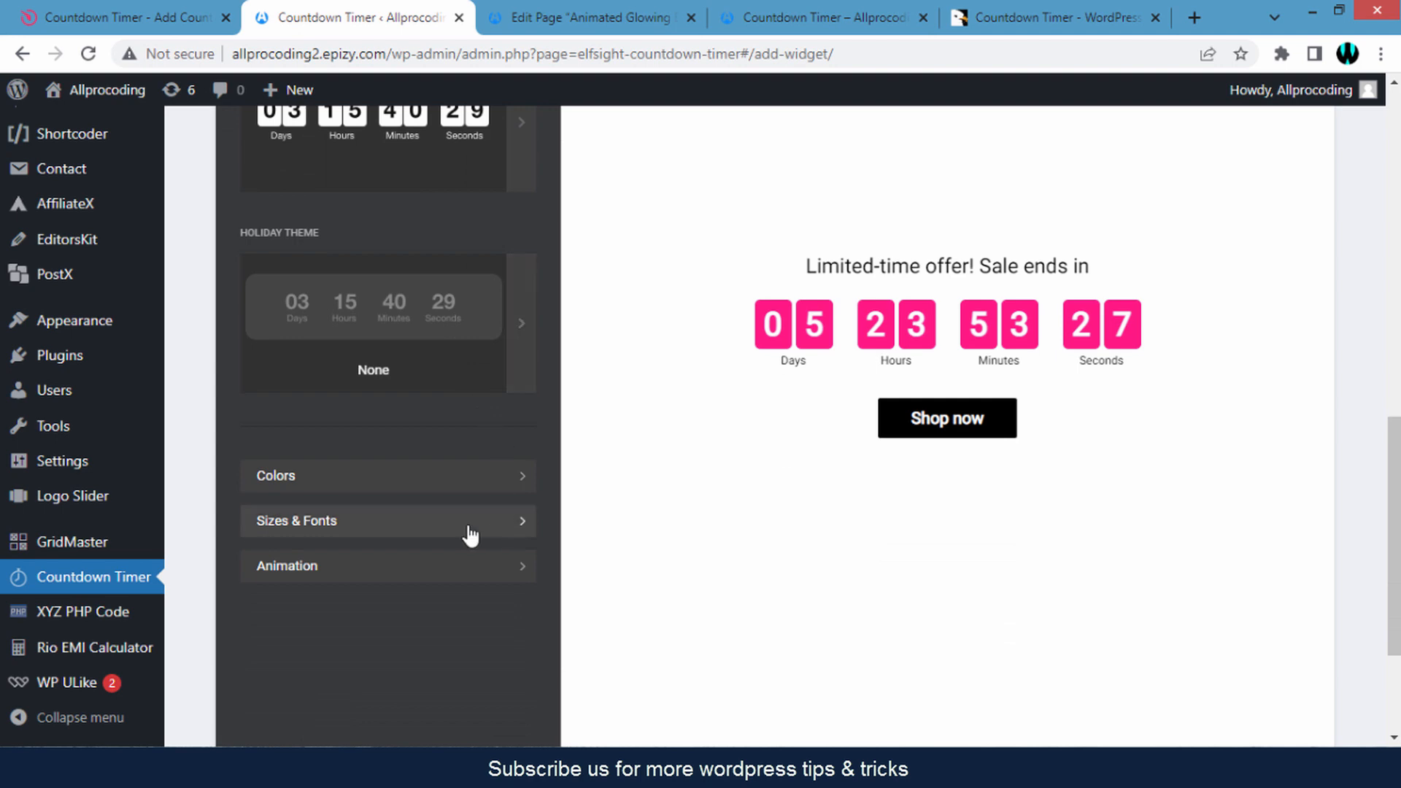
pyautogui.click(333, 536)
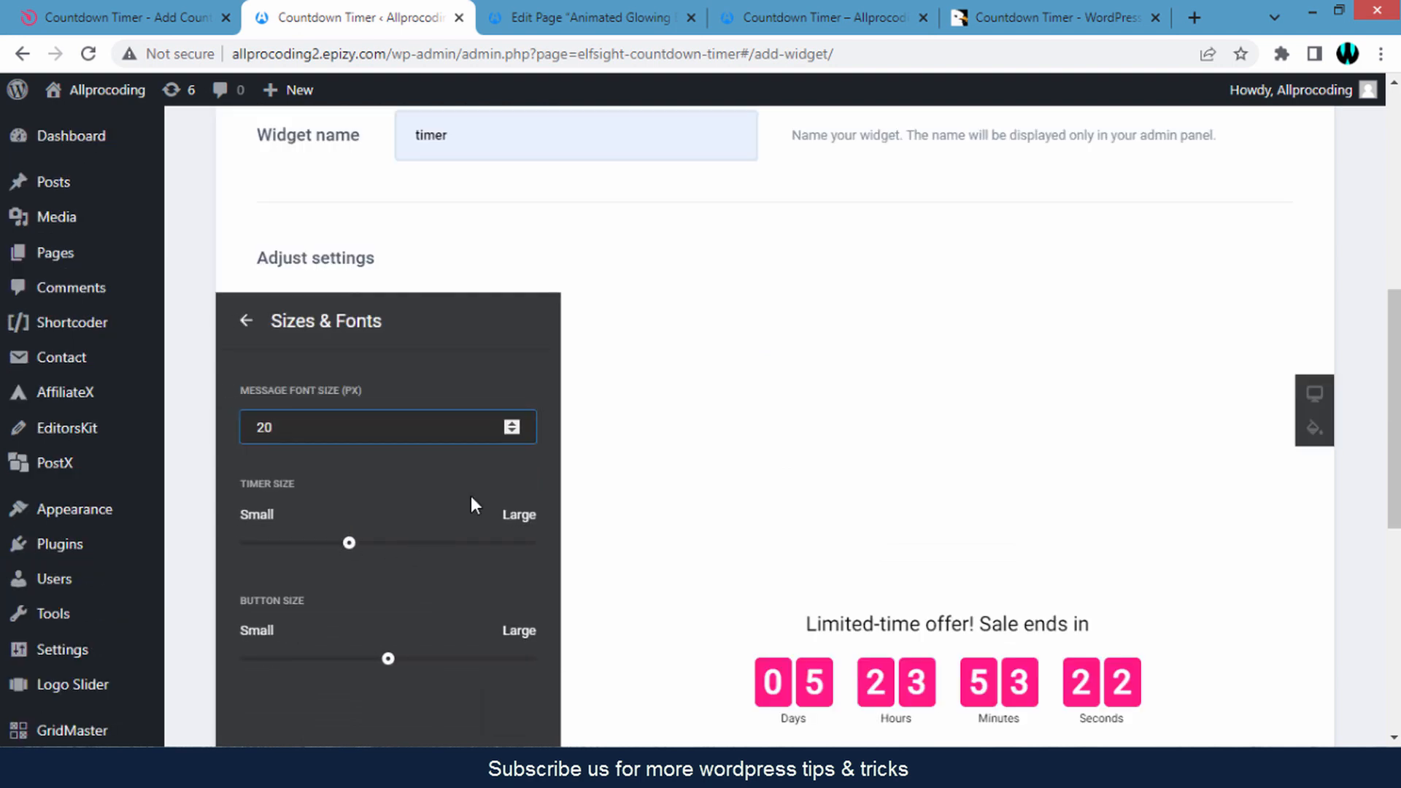
pyautogui.scroll(-3, 627, 485)
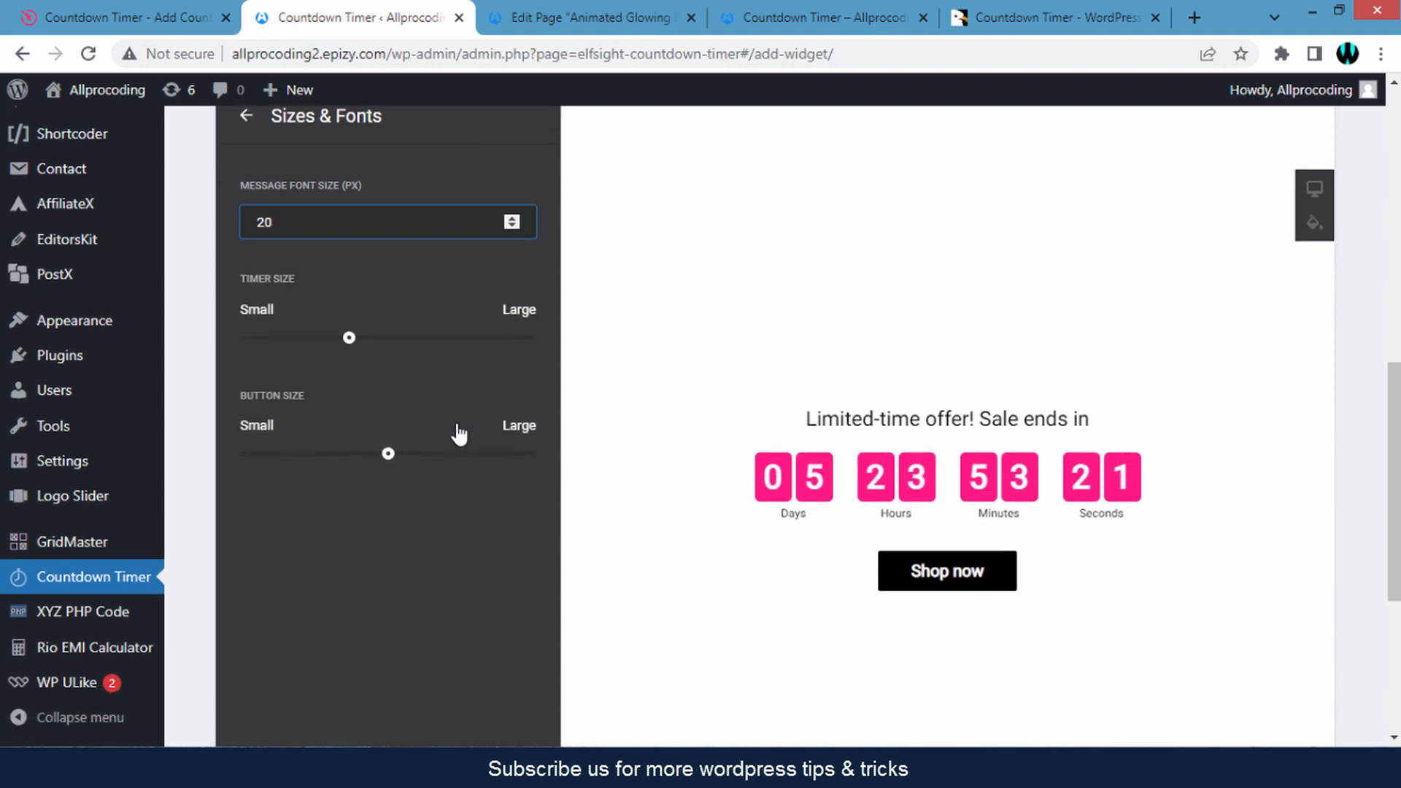
pyautogui.press('BackSpace')
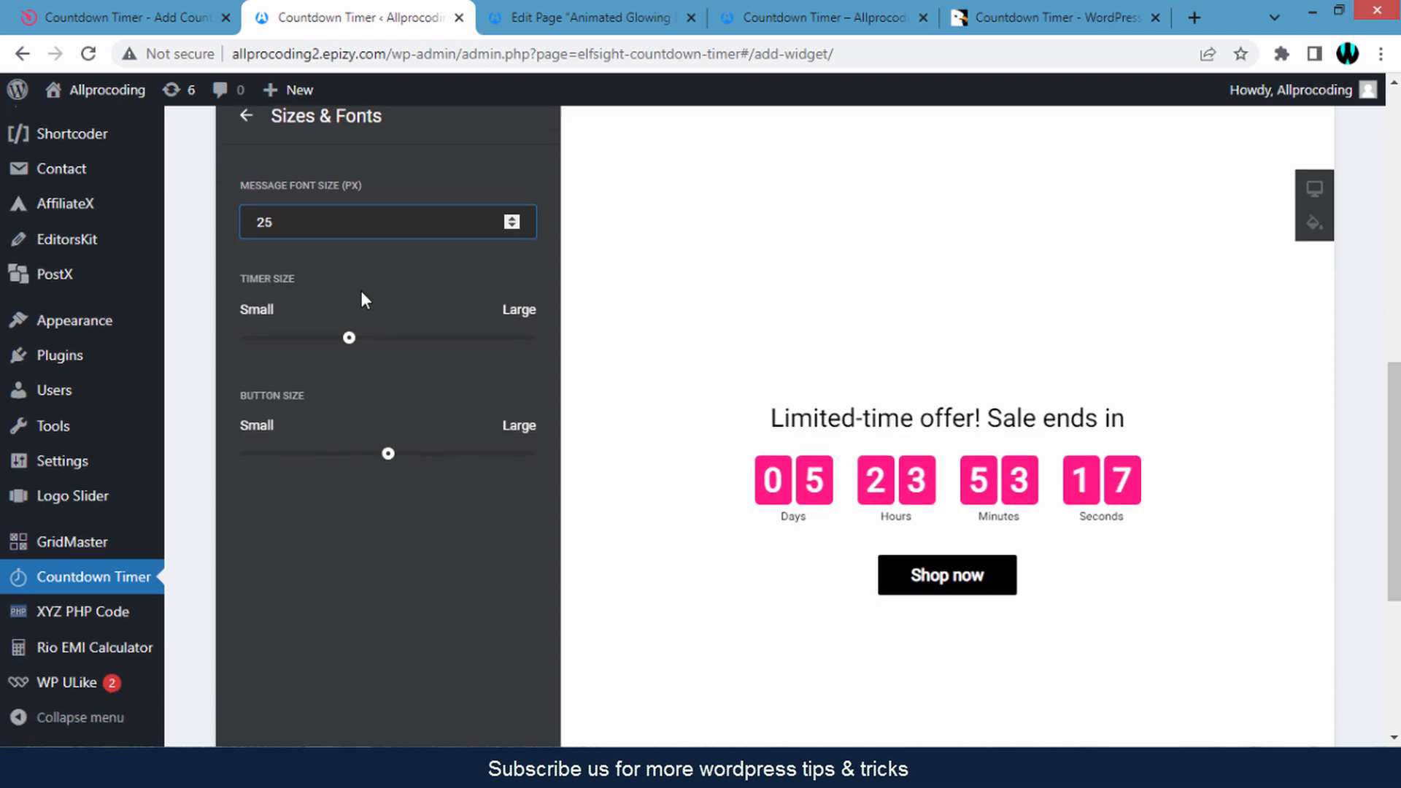
# Increase the timer size to about the middle of its range and make the Shop now button slightly larger.
pyautogui.click(350, 336)
pyautogui.scroll(-1, 497, 388)
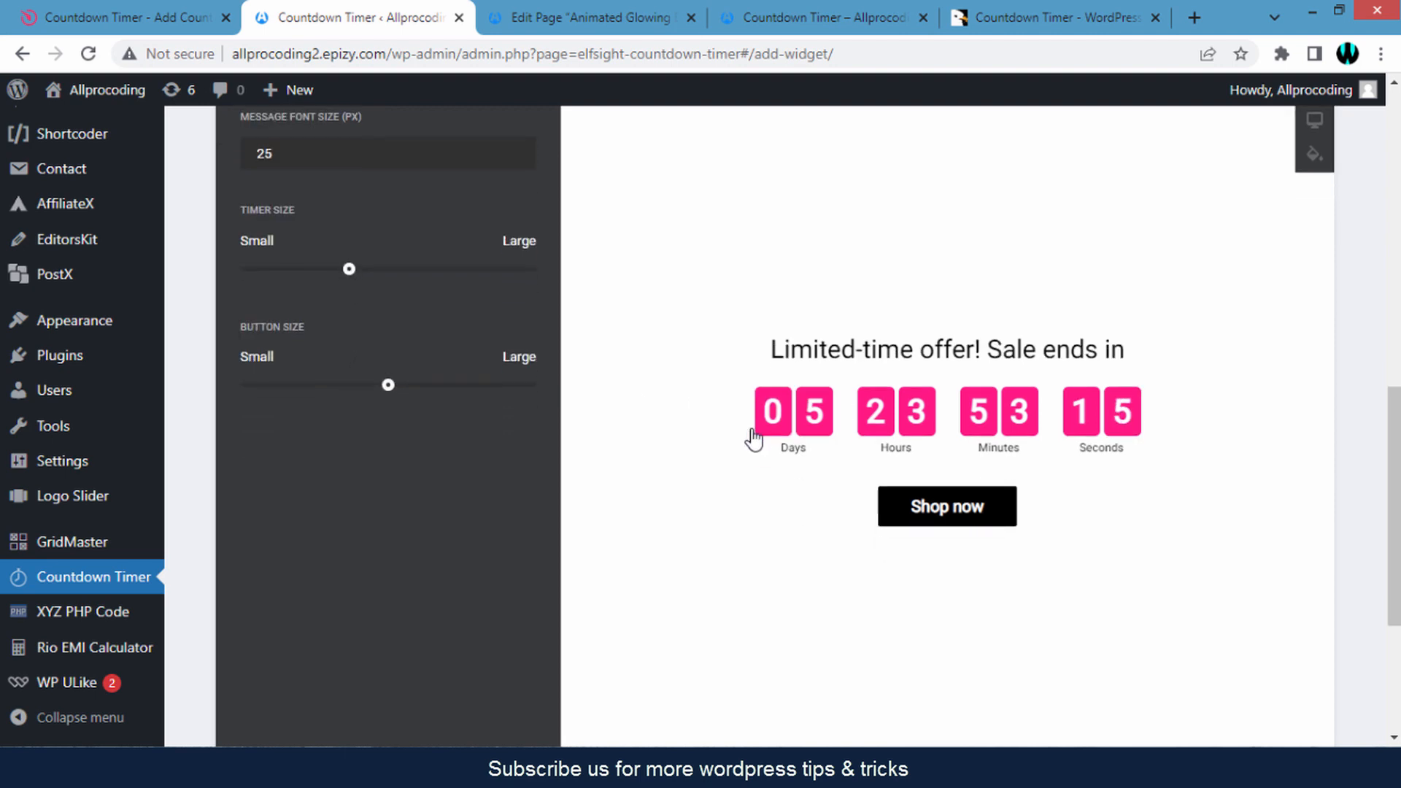
pyautogui.moveTo(349, 276); pyautogui.dragTo(420, 285)
pyautogui.moveTo(428, 286); pyautogui.dragTo(374, 287)
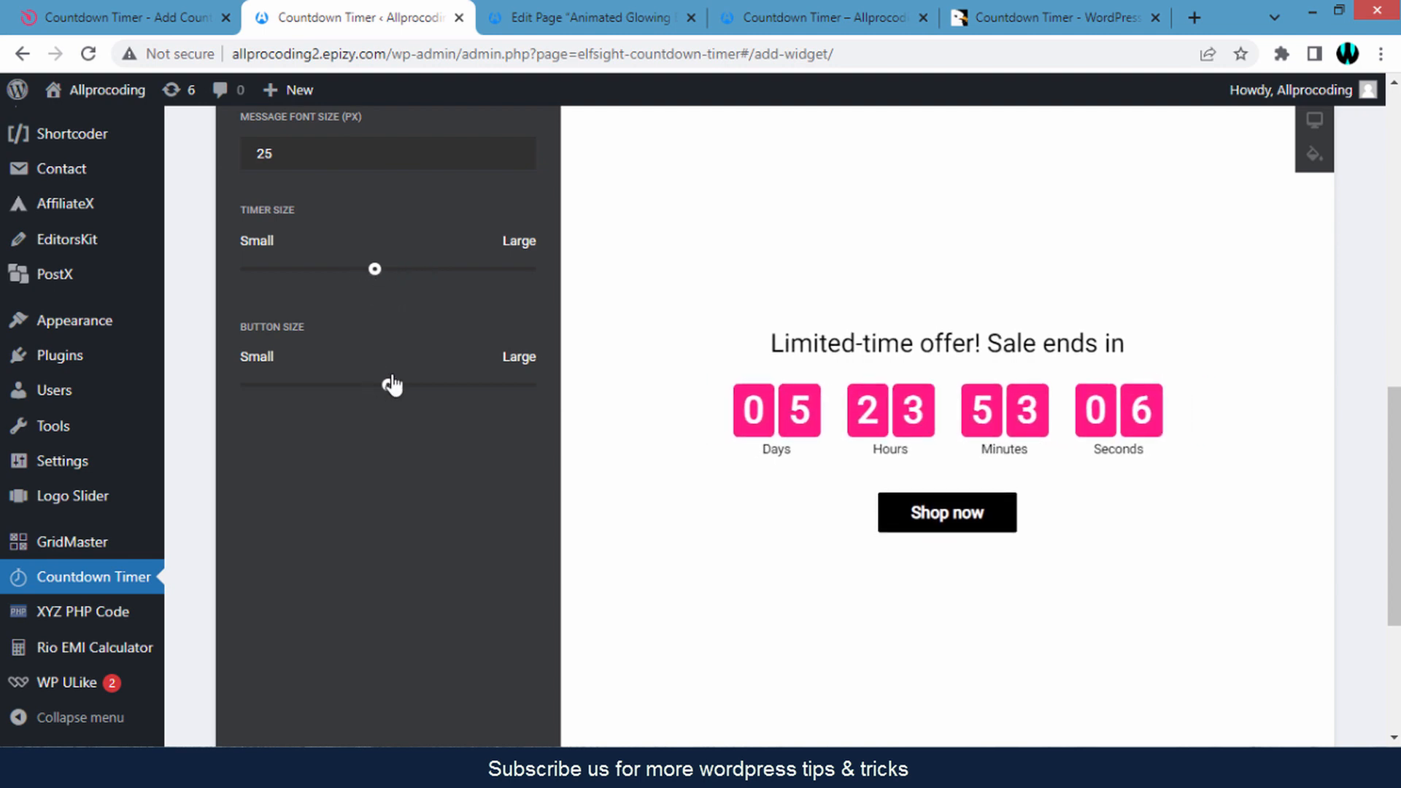
pyautogui.moveTo(390, 388)
pyautogui.mouseDown()
pyautogui.moveTo(362, 391)
pyautogui.moveTo(411, 392)
pyautogui.mouseUp()
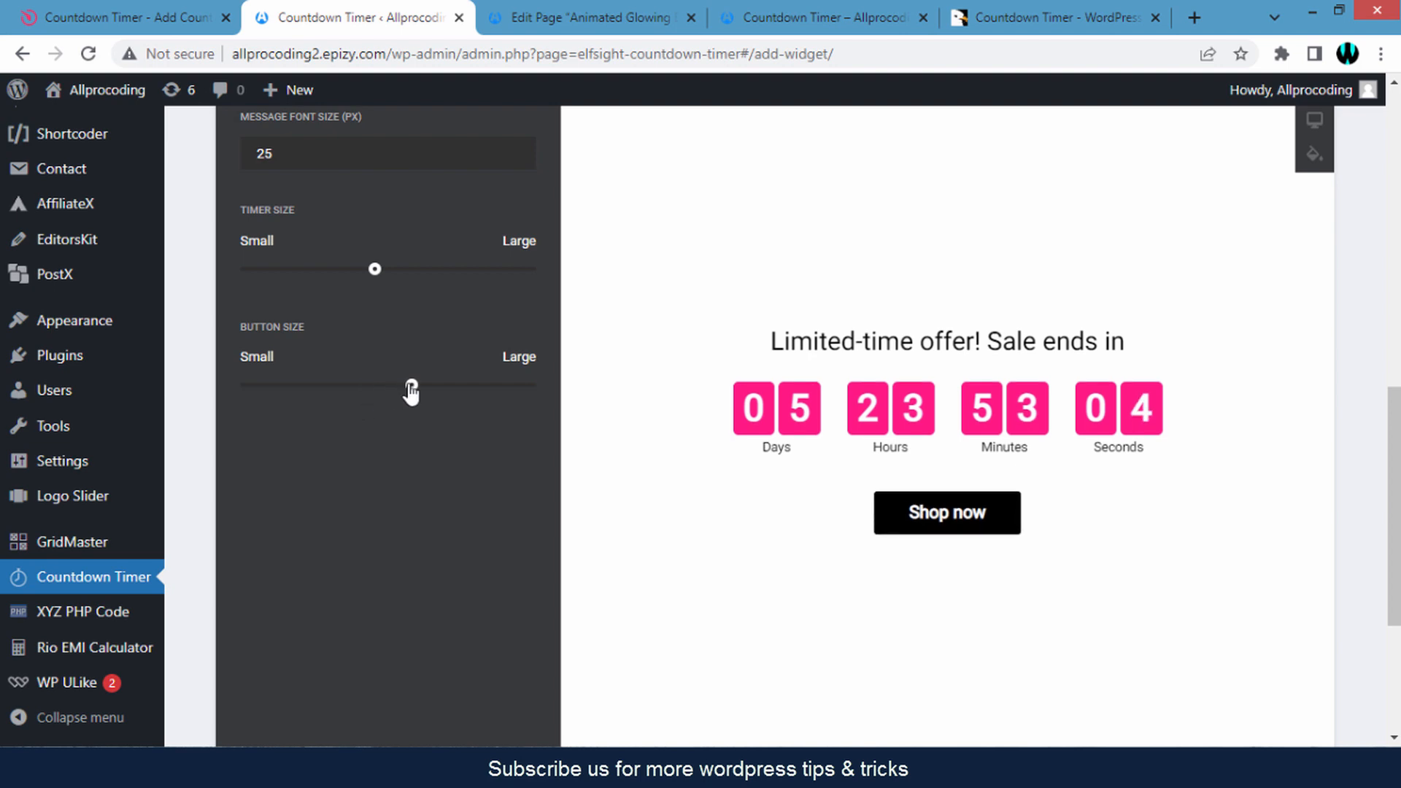
pyautogui.moveTo(378, 277); pyautogui.dragTo(392, 279)
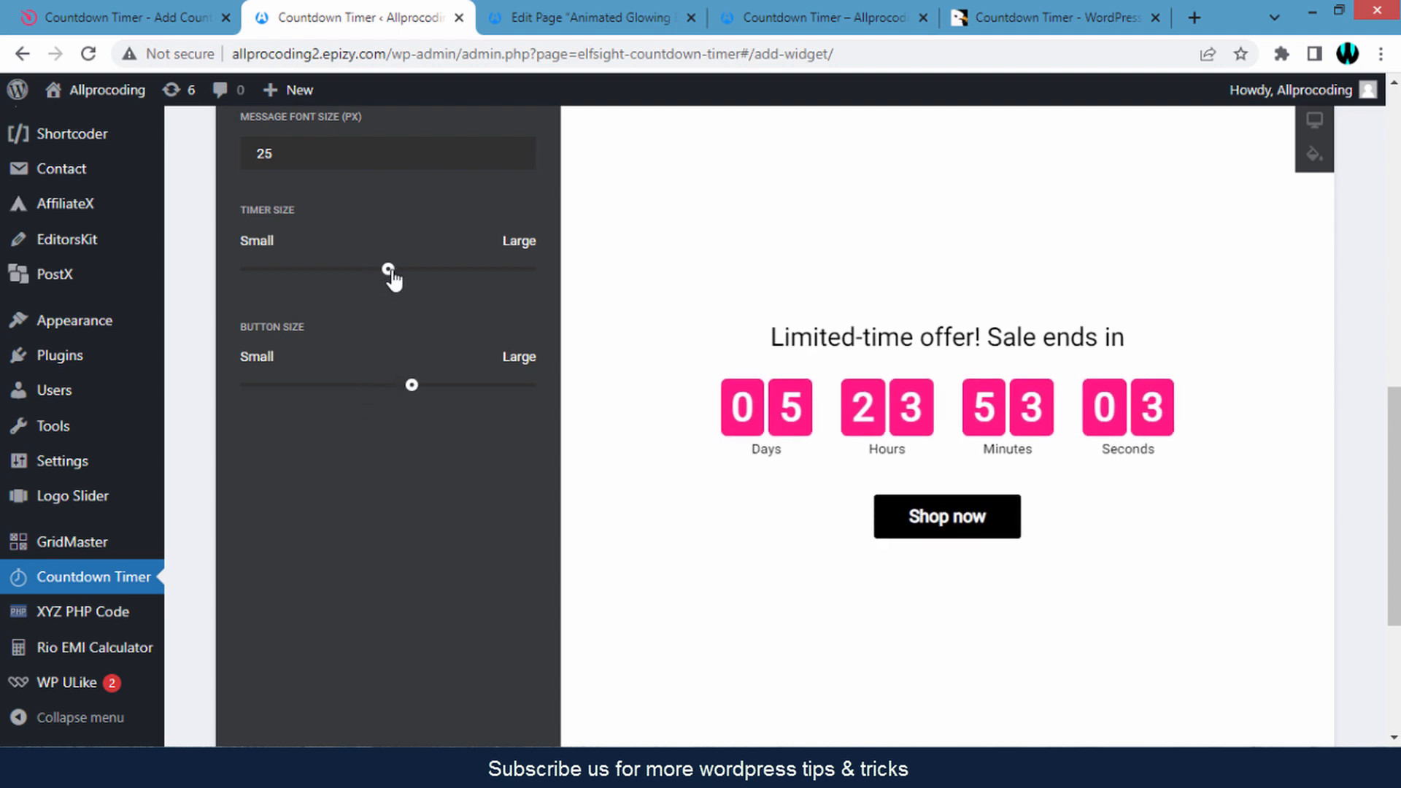
# Leave the Sizes & Fonts settings and set the timer's animation to flip.
pyautogui.scroll(2, 506, 515)
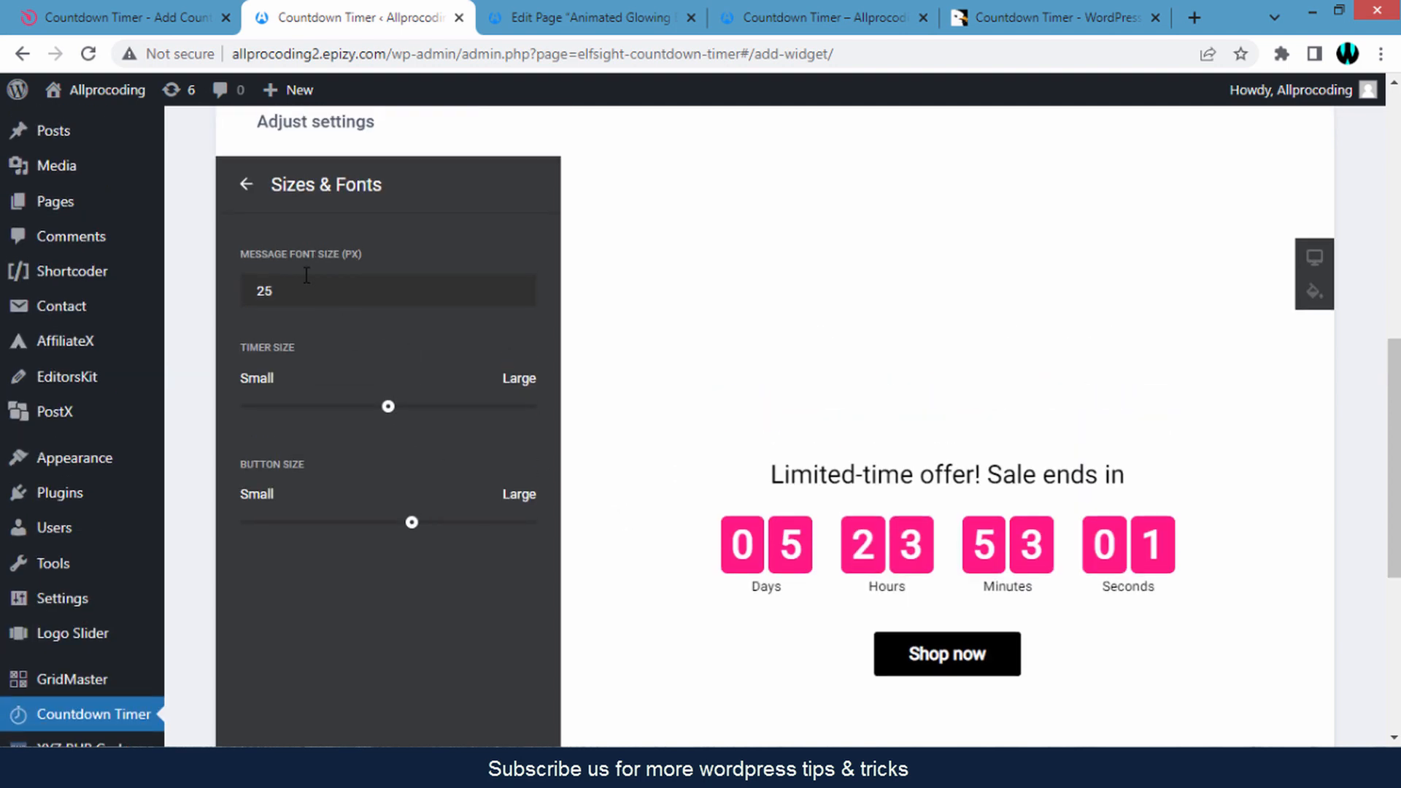
pyautogui.click(246, 191)
pyautogui.scroll(-5, 532, 369)
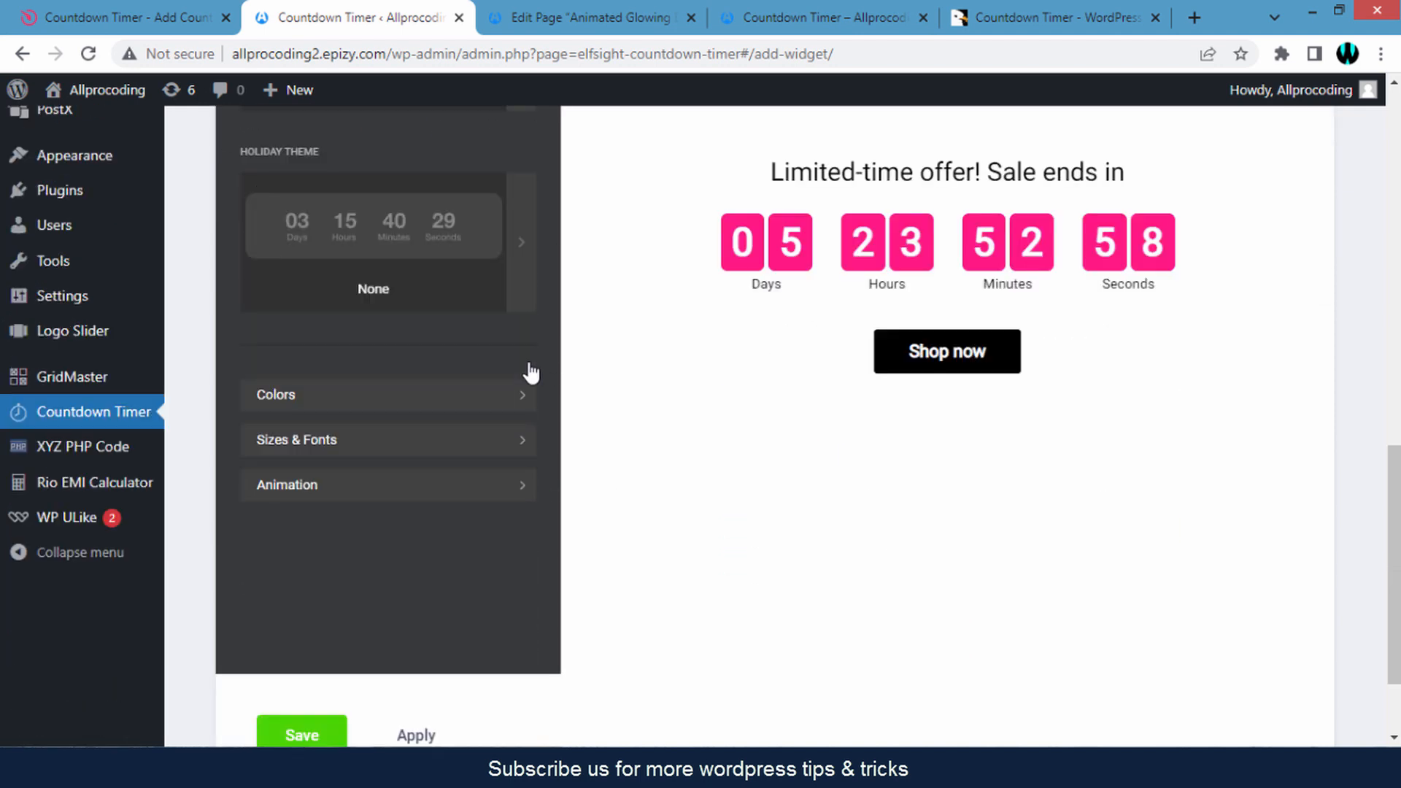
pyautogui.click(459, 377)
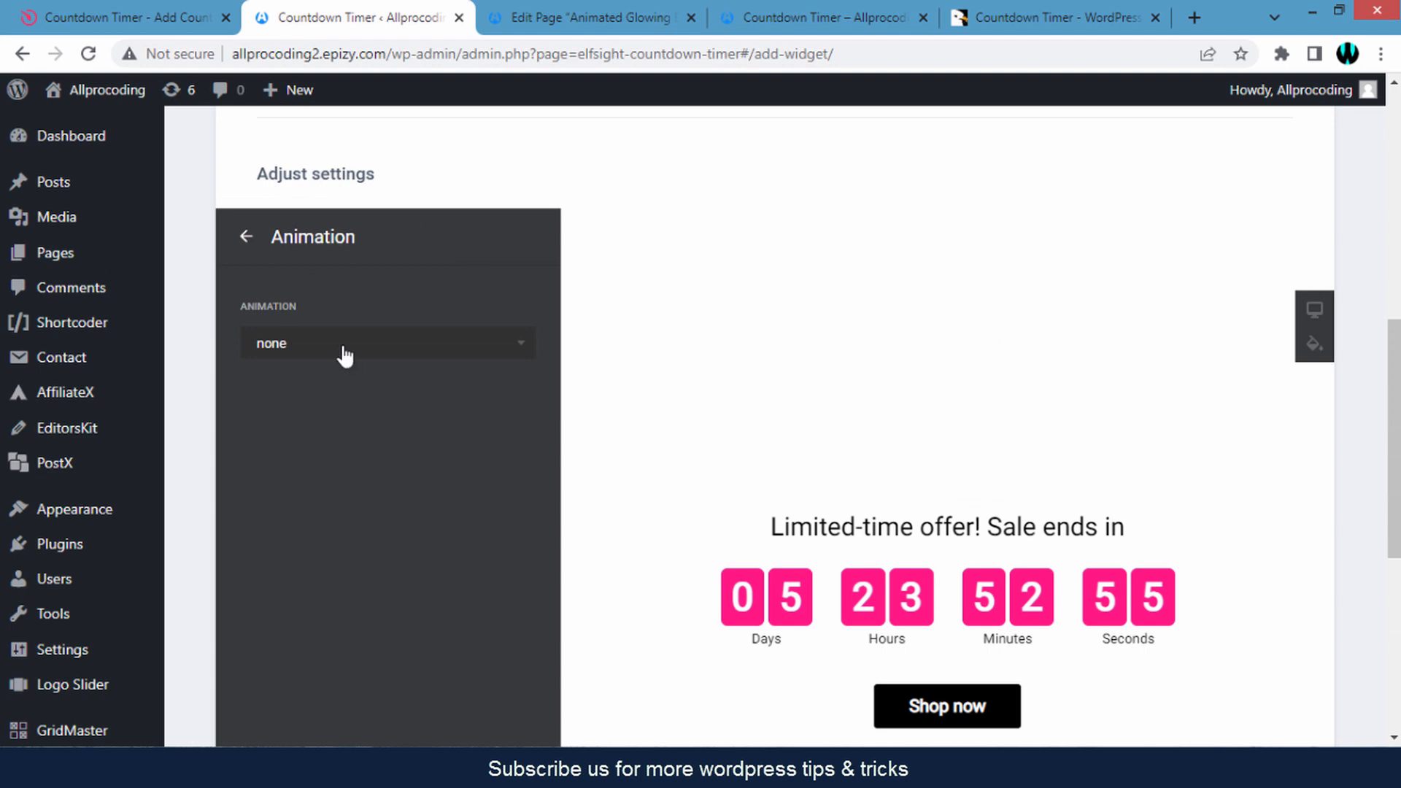
pyautogui.scroll(-1, 438, 427)
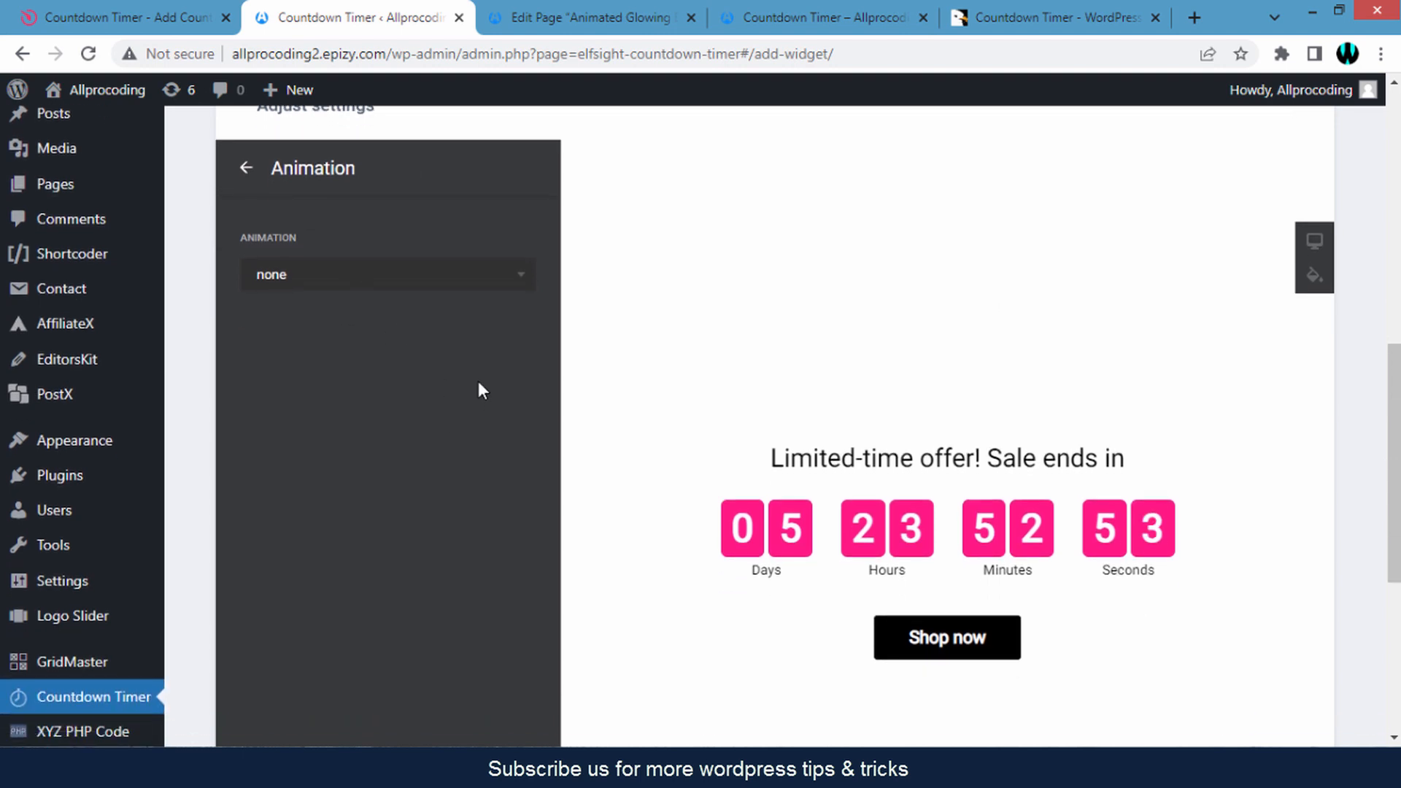
pyautogui.click(523, 290)
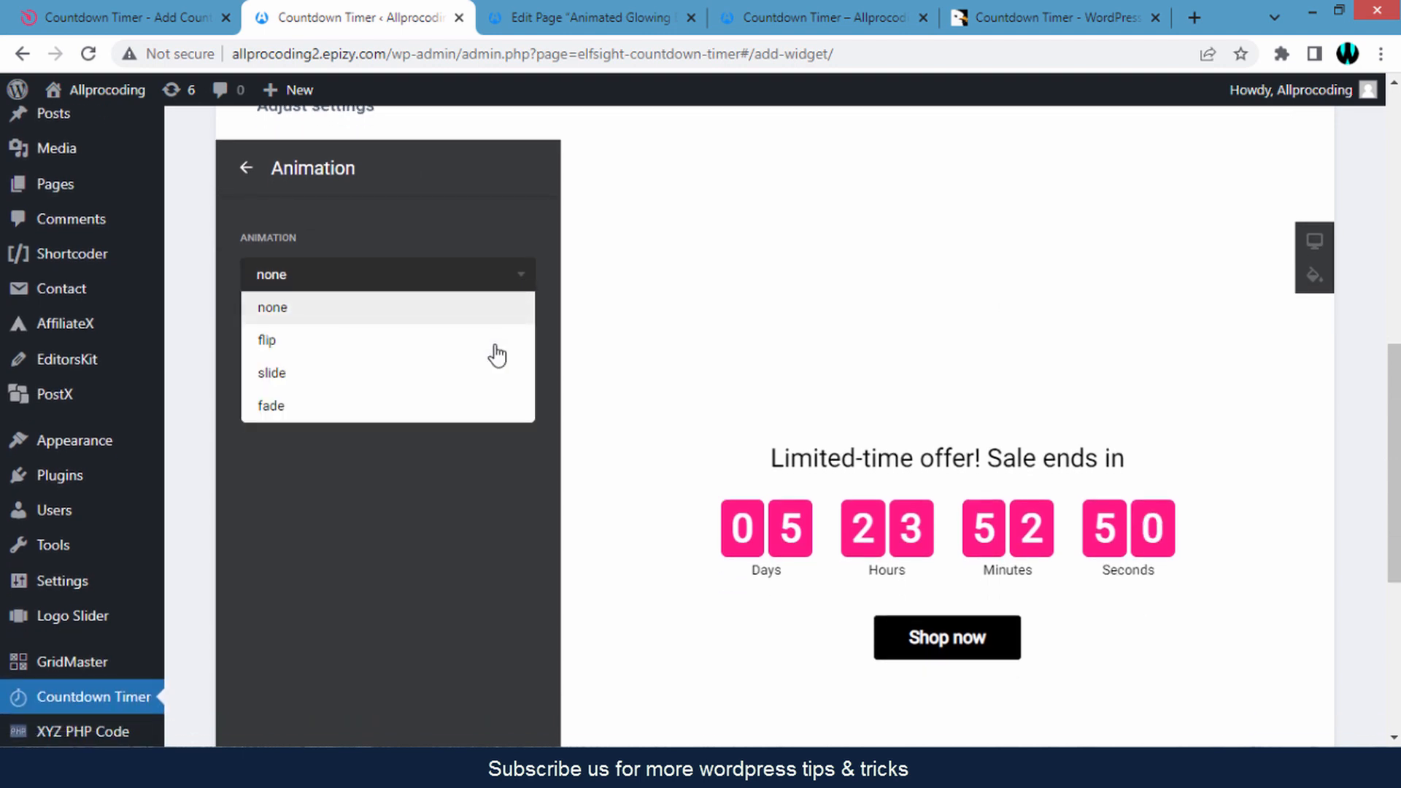
pyautogui.click(297, 355)
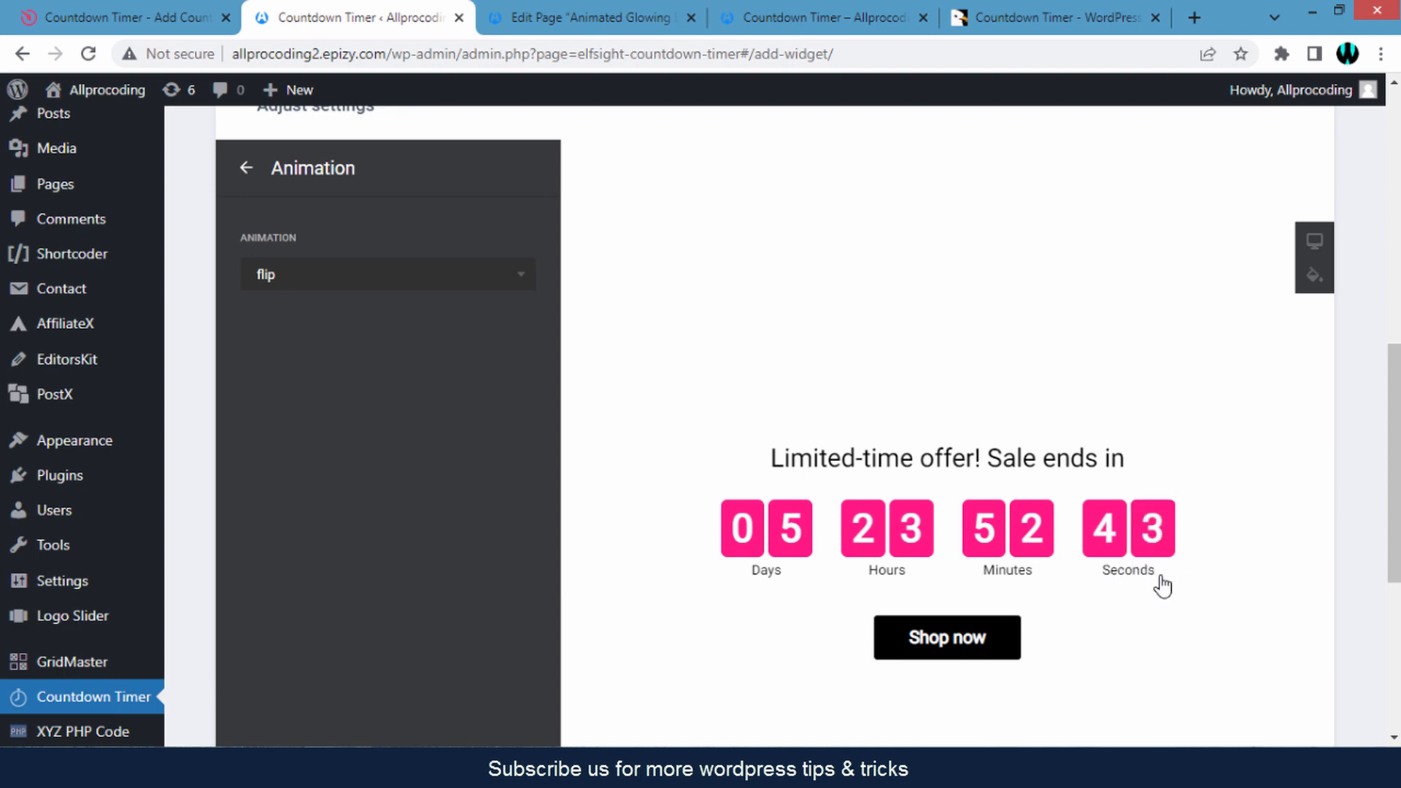
# Try the slide and fade animations in the timer preview, and set the animation back to flip.
pyautogui.click(483, 297)
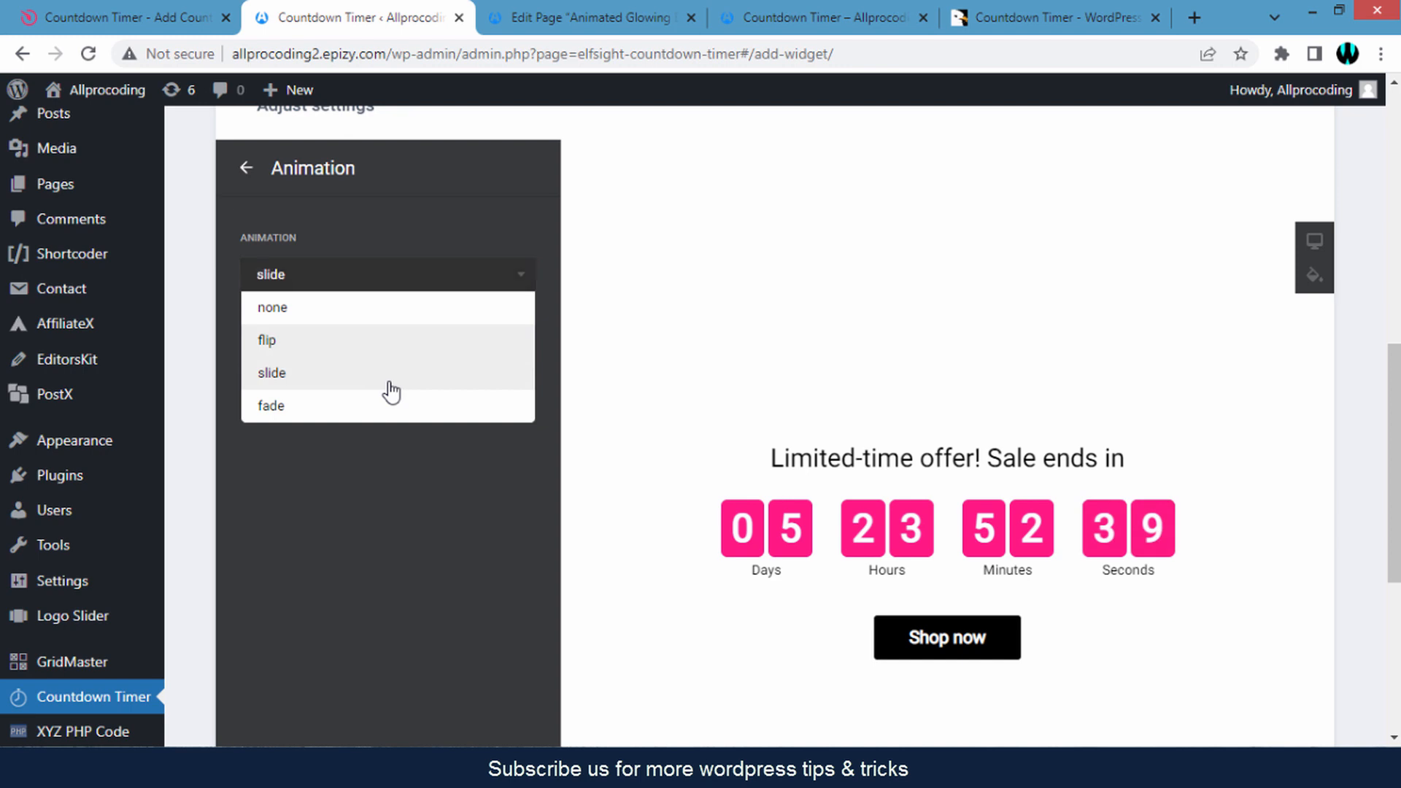
pyautogui.click(390, 381)
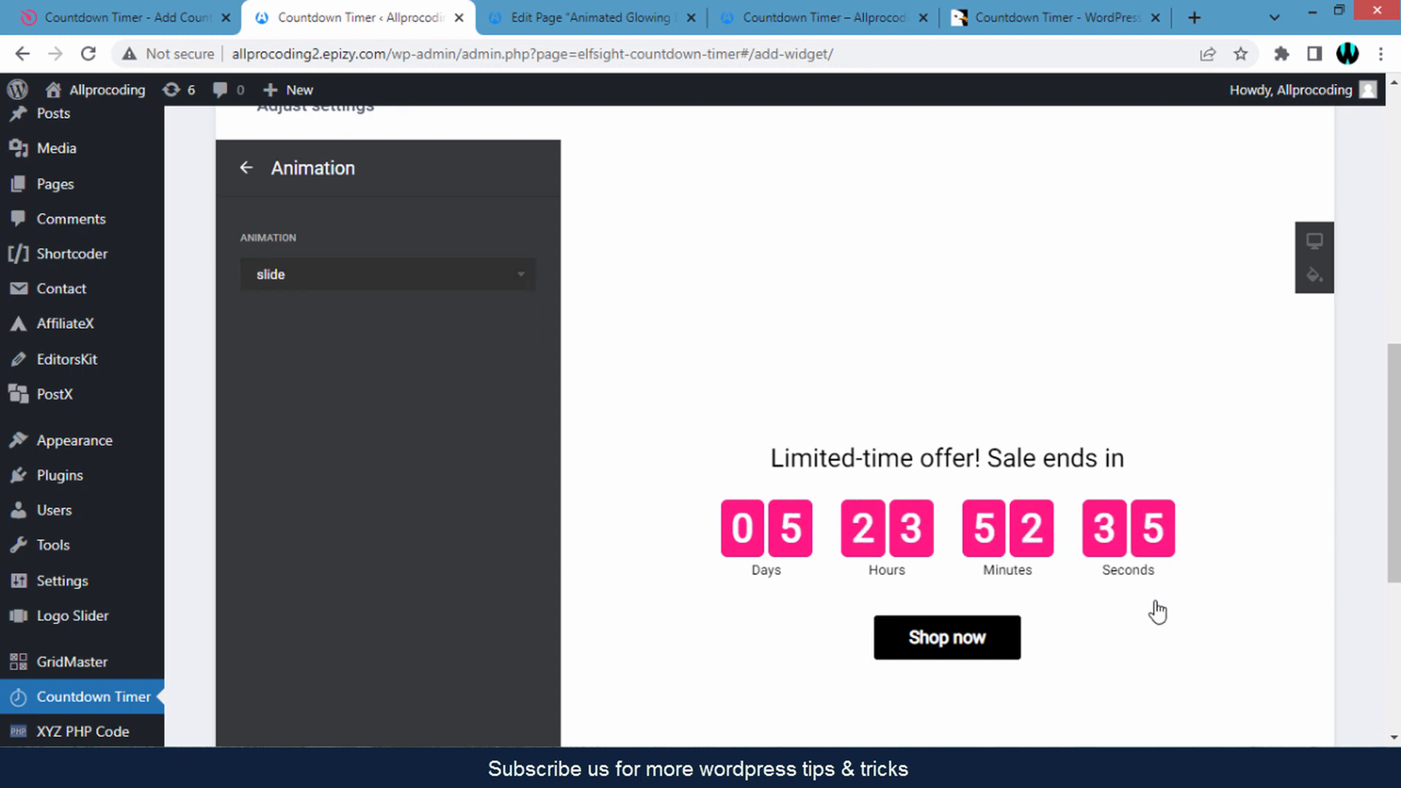
pyautogui.click(433, 285)
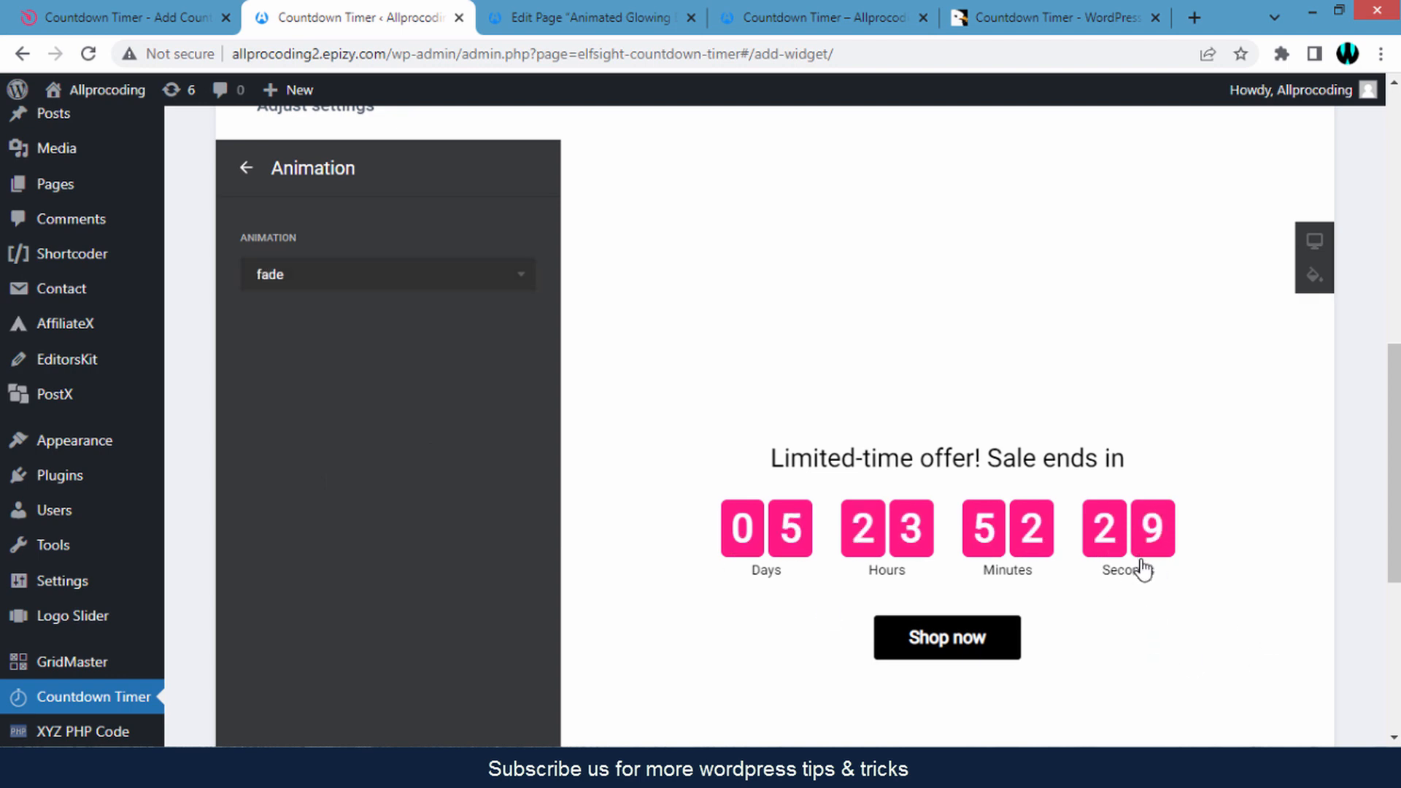
pyautogui.click(516, 277)
pyautogui.click(374, 342)
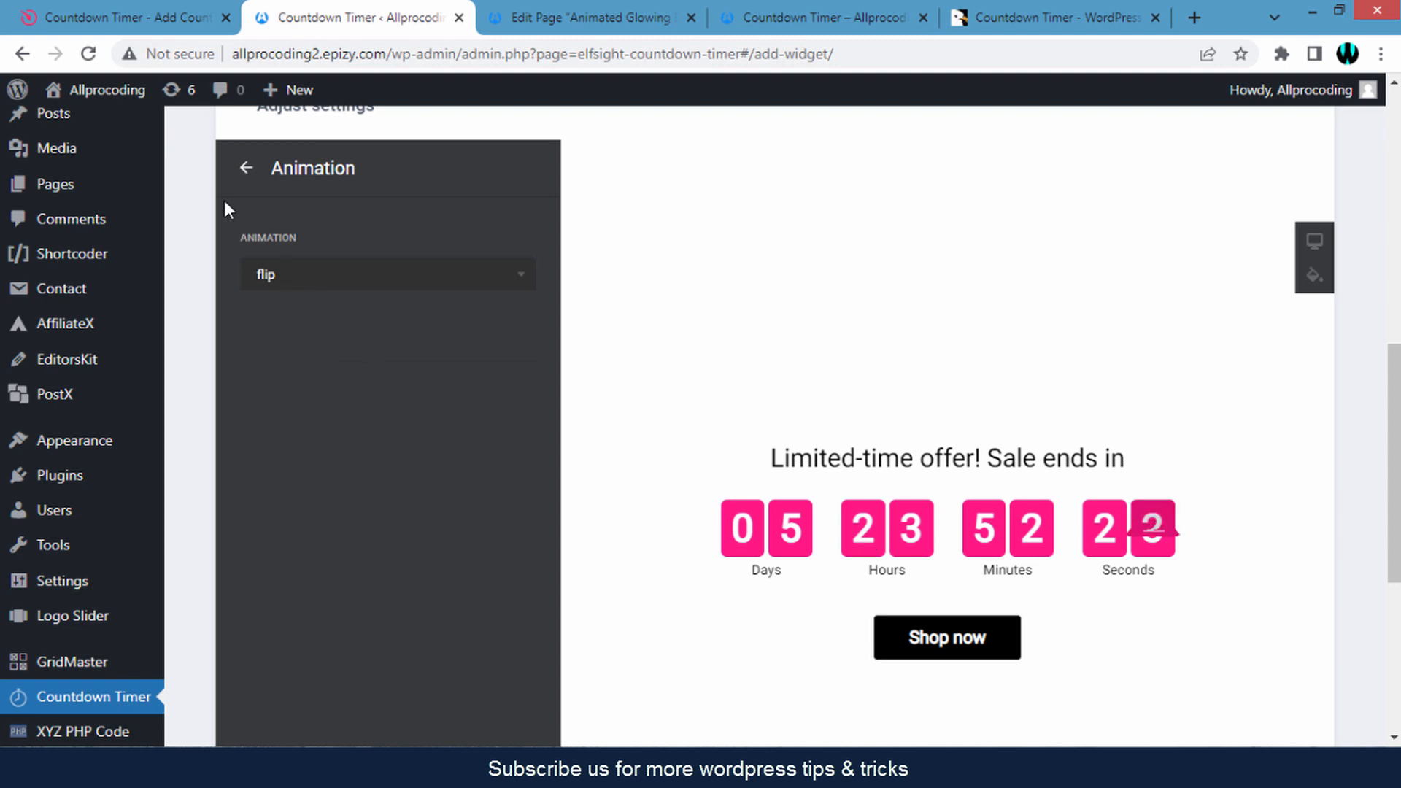
# Return from the animation settings to the style settings and save the new countdown widget.
pyautogui.click(246, 175)
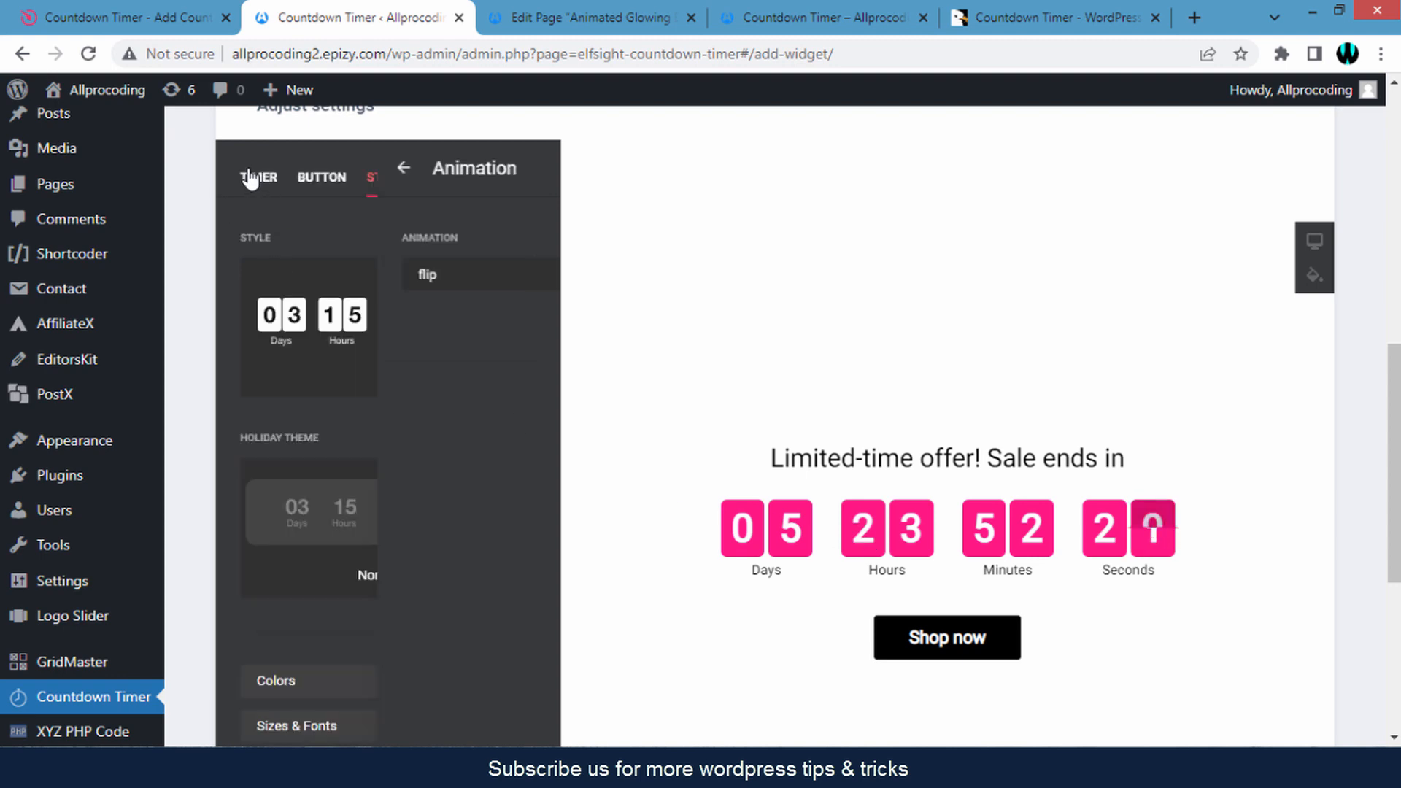
pyautogui.scroll(-1, 509, 292)
pyautogui.scroll(-5, 518, 306)
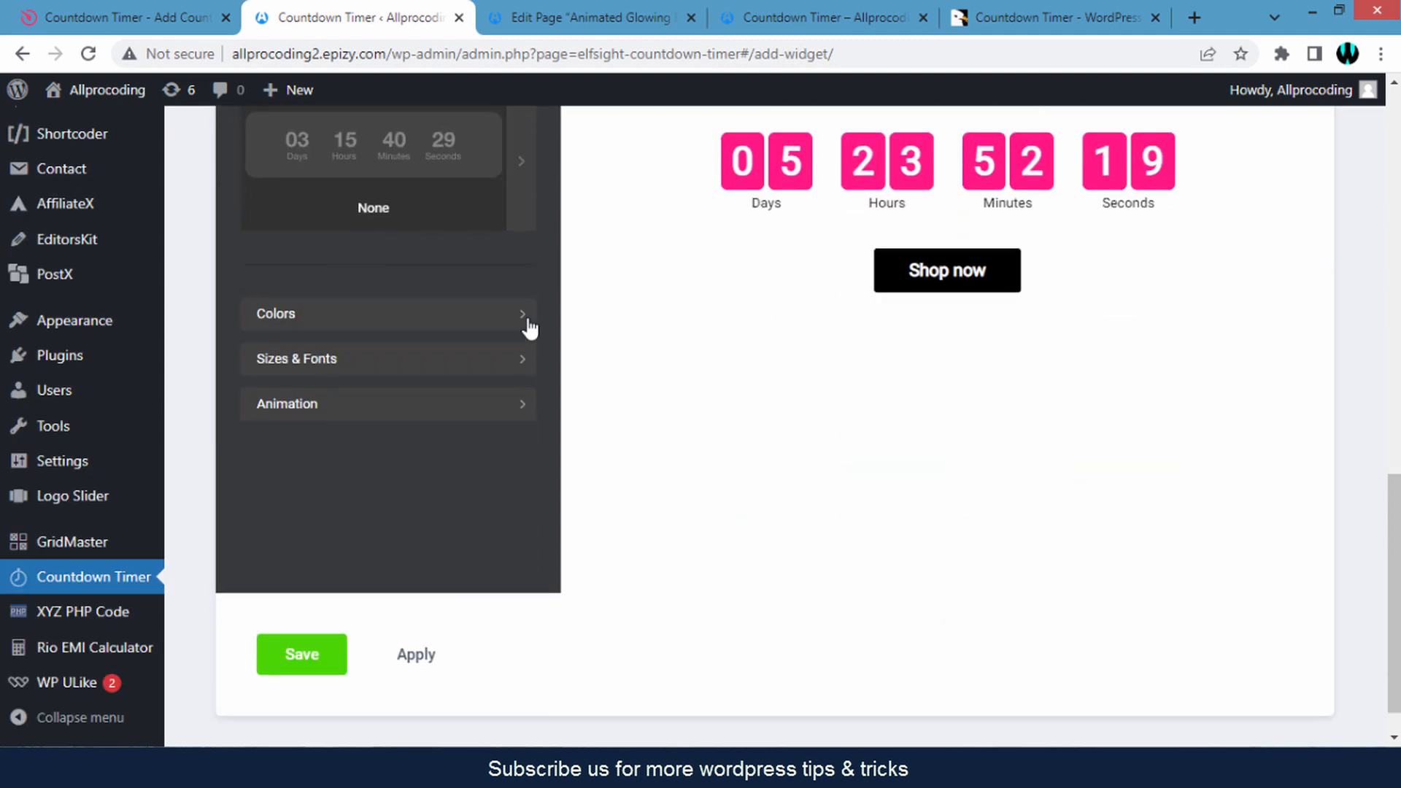
pyautogui.click(402, 620)
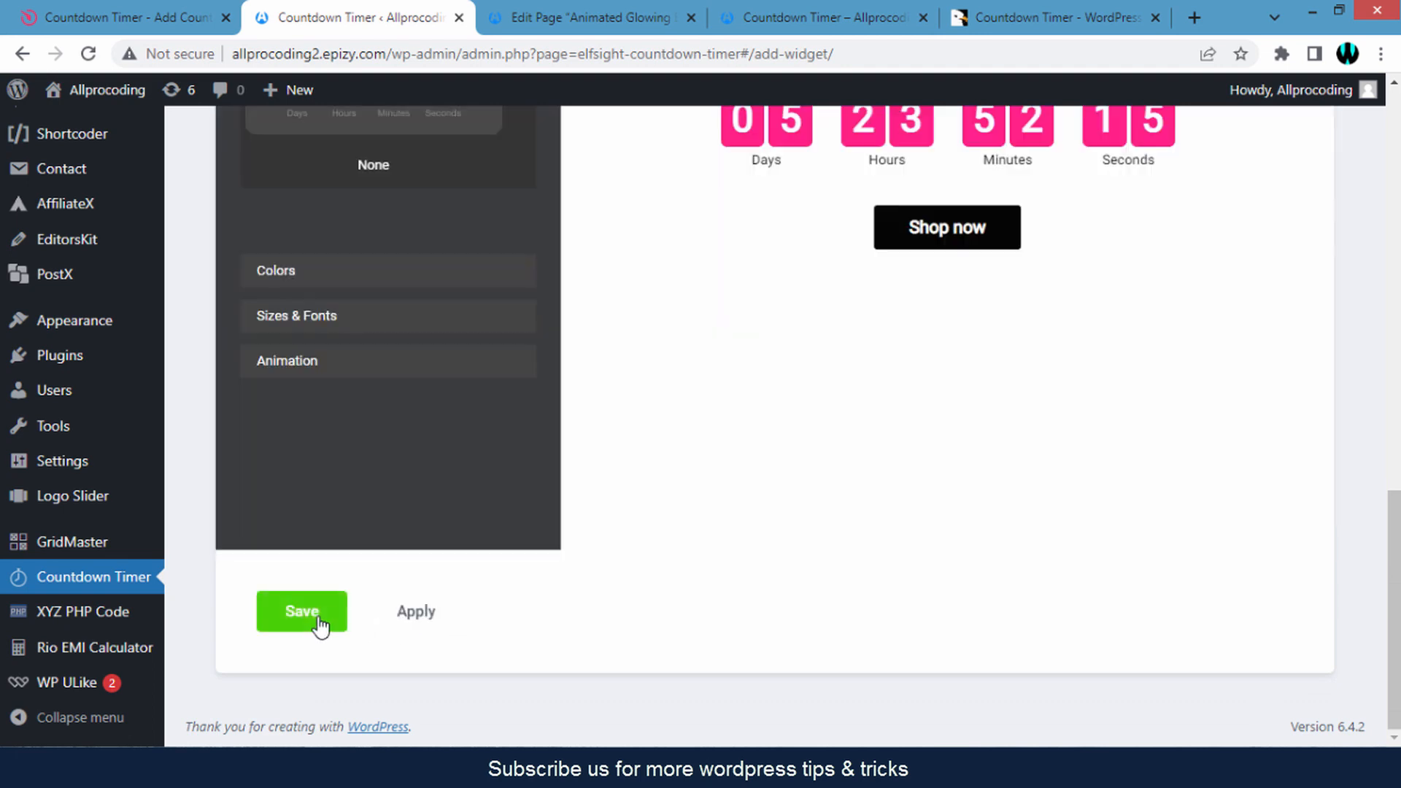
pyautogui.click(317, 625)
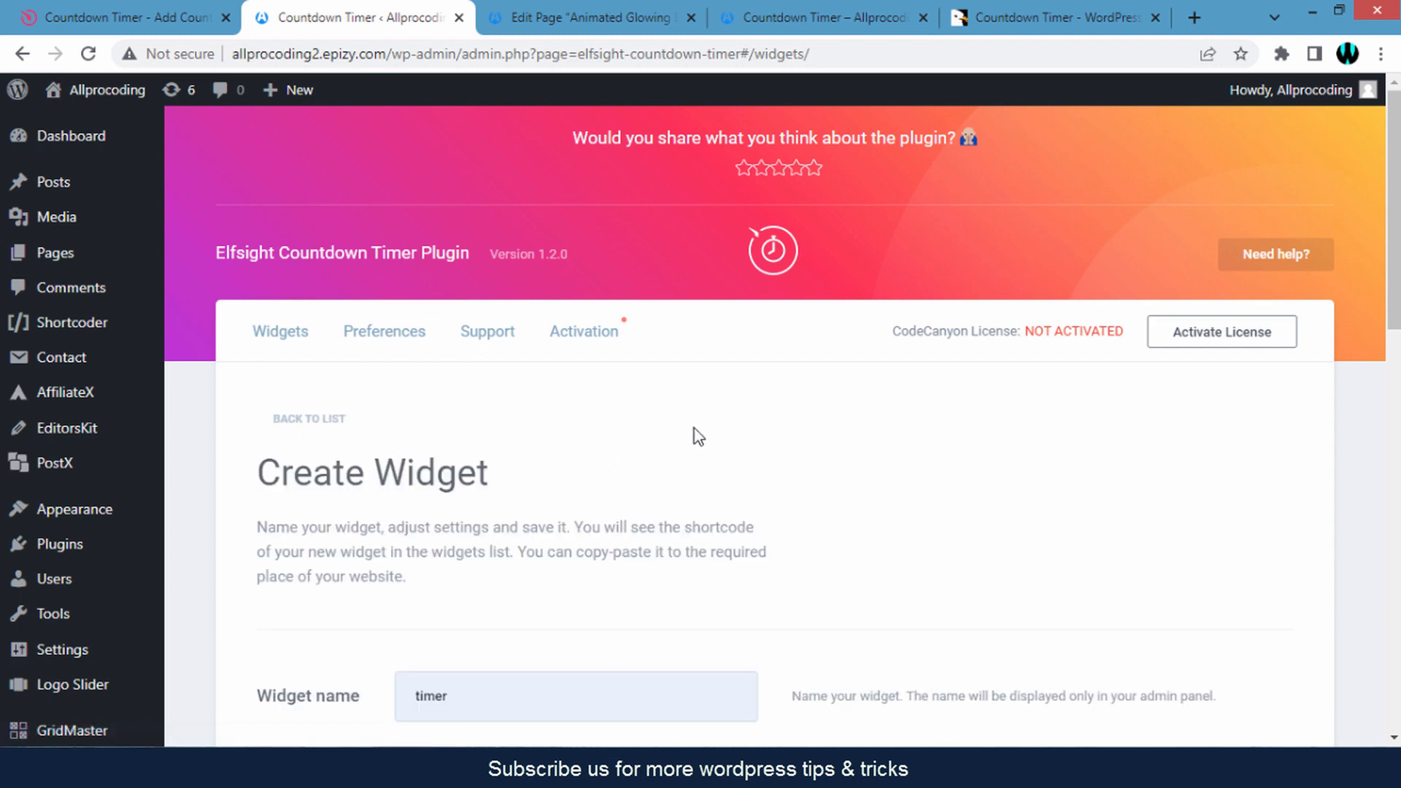
# Copy the timer widget's shortcode from the widgets list and switch to the page editor.
pyautogui.scroll(-2, 1027, 280)
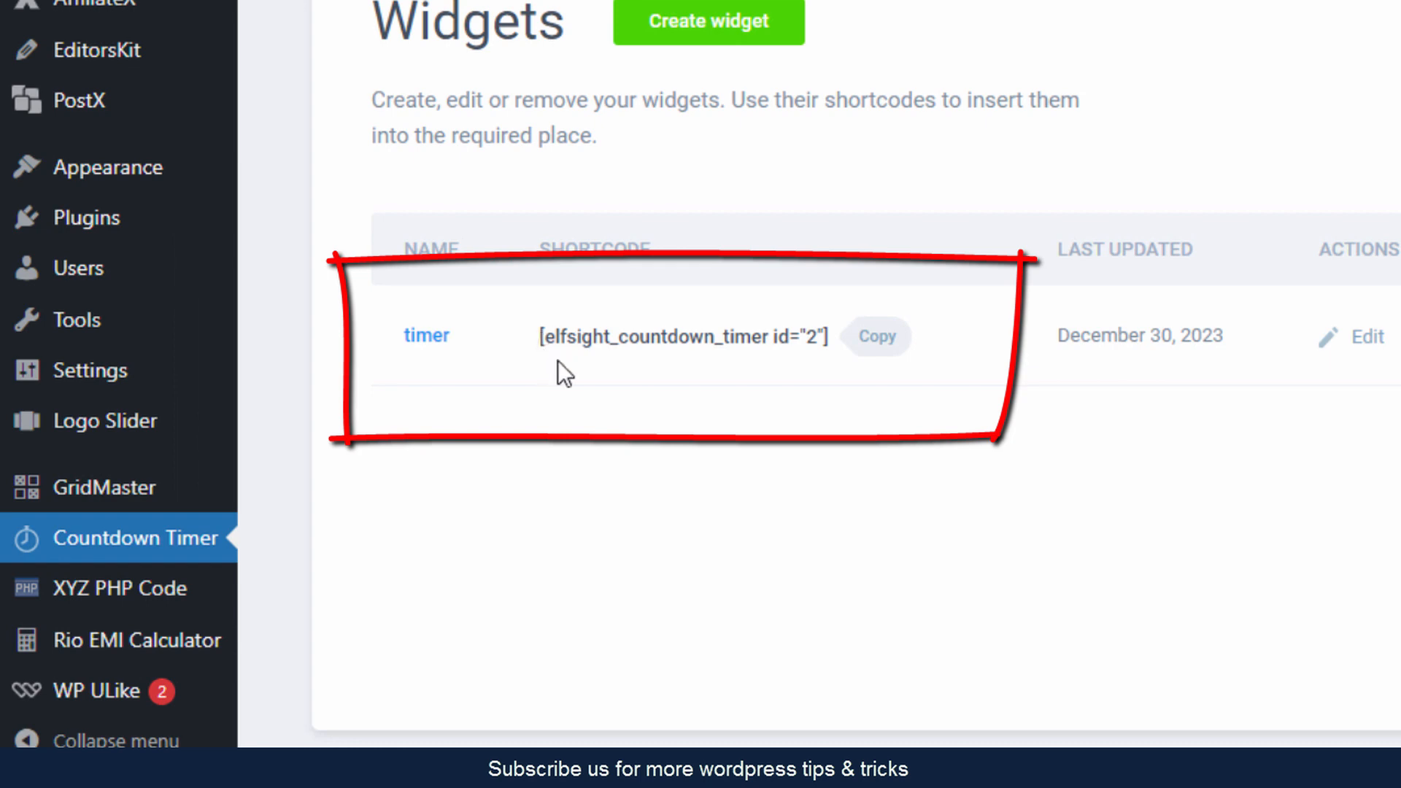
pyautogui.click(875, 343)
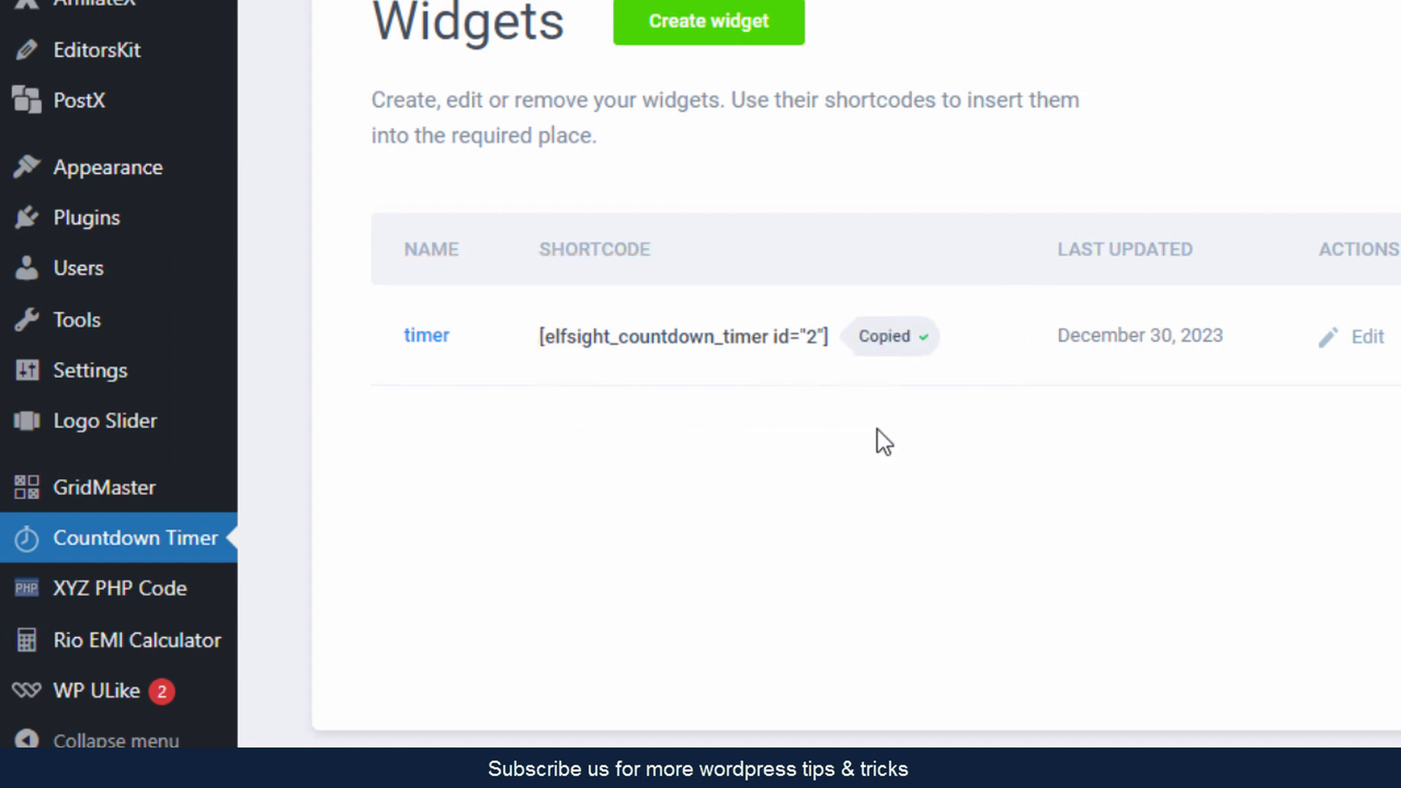
pyautogui.click(604, 22)
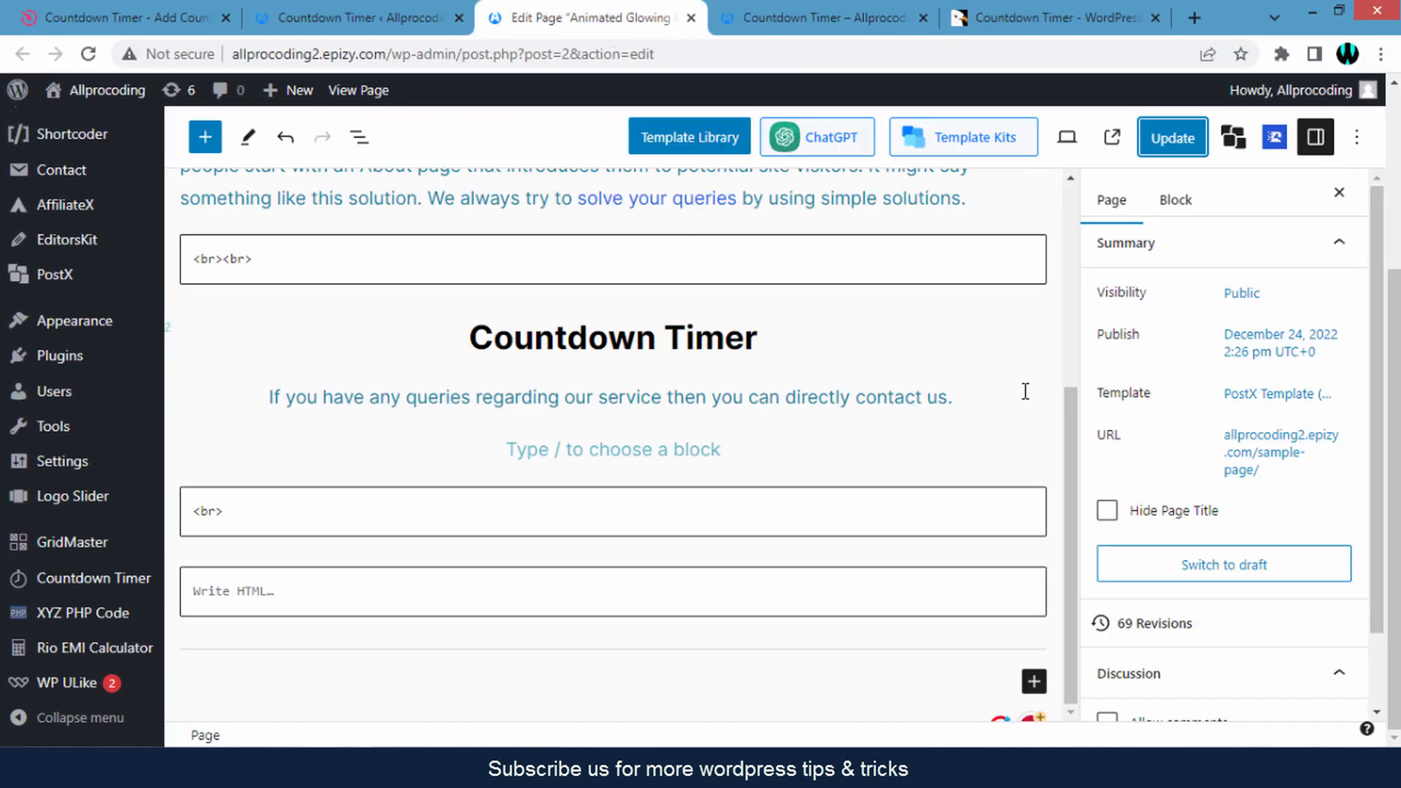
# Add a Shortcode block at the end of the page, paste [elfsight_countdown_timer id="2"] into it and update the page.
pyautogui.click(1033, 682)
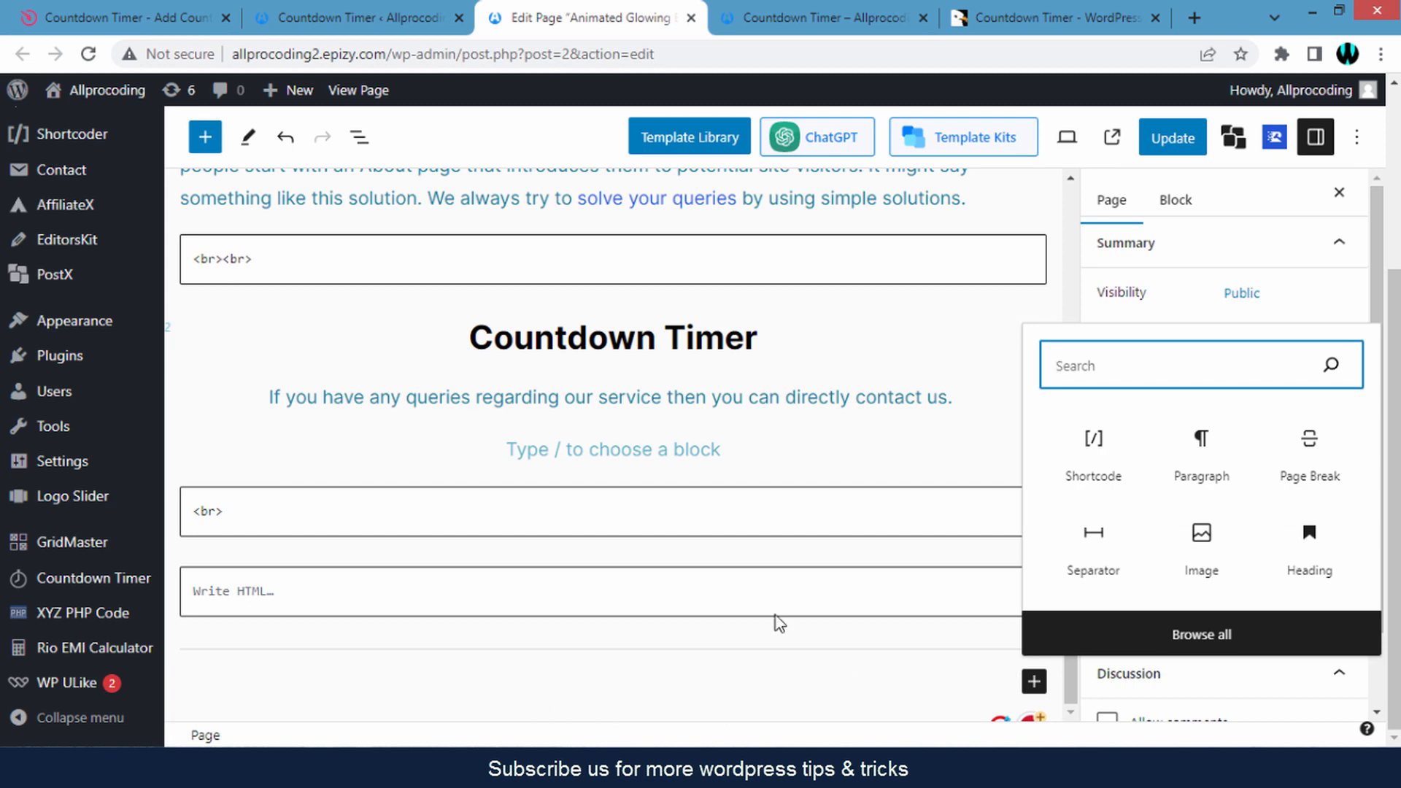
pyautogui.click(1092, 456)
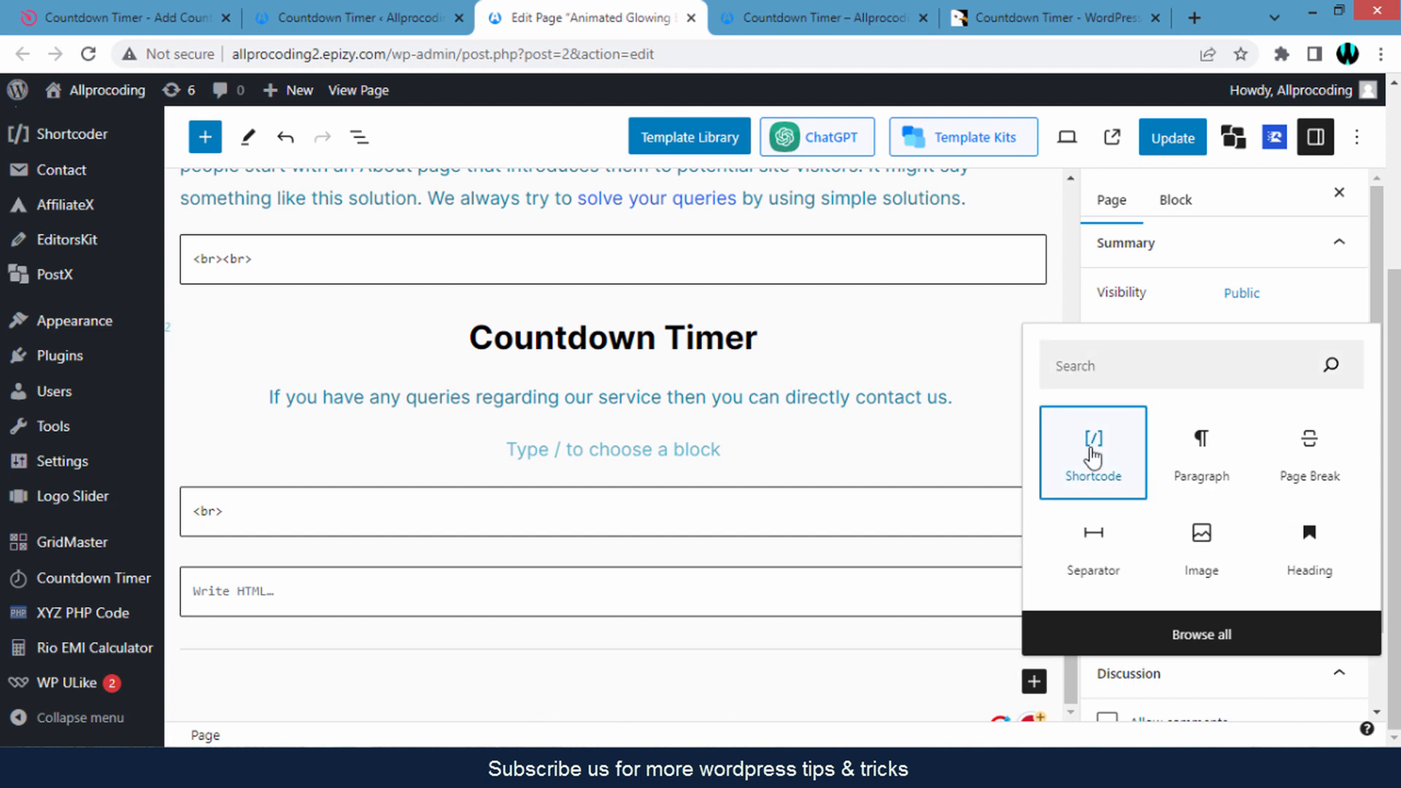
pyautogui.click(1092, 455)
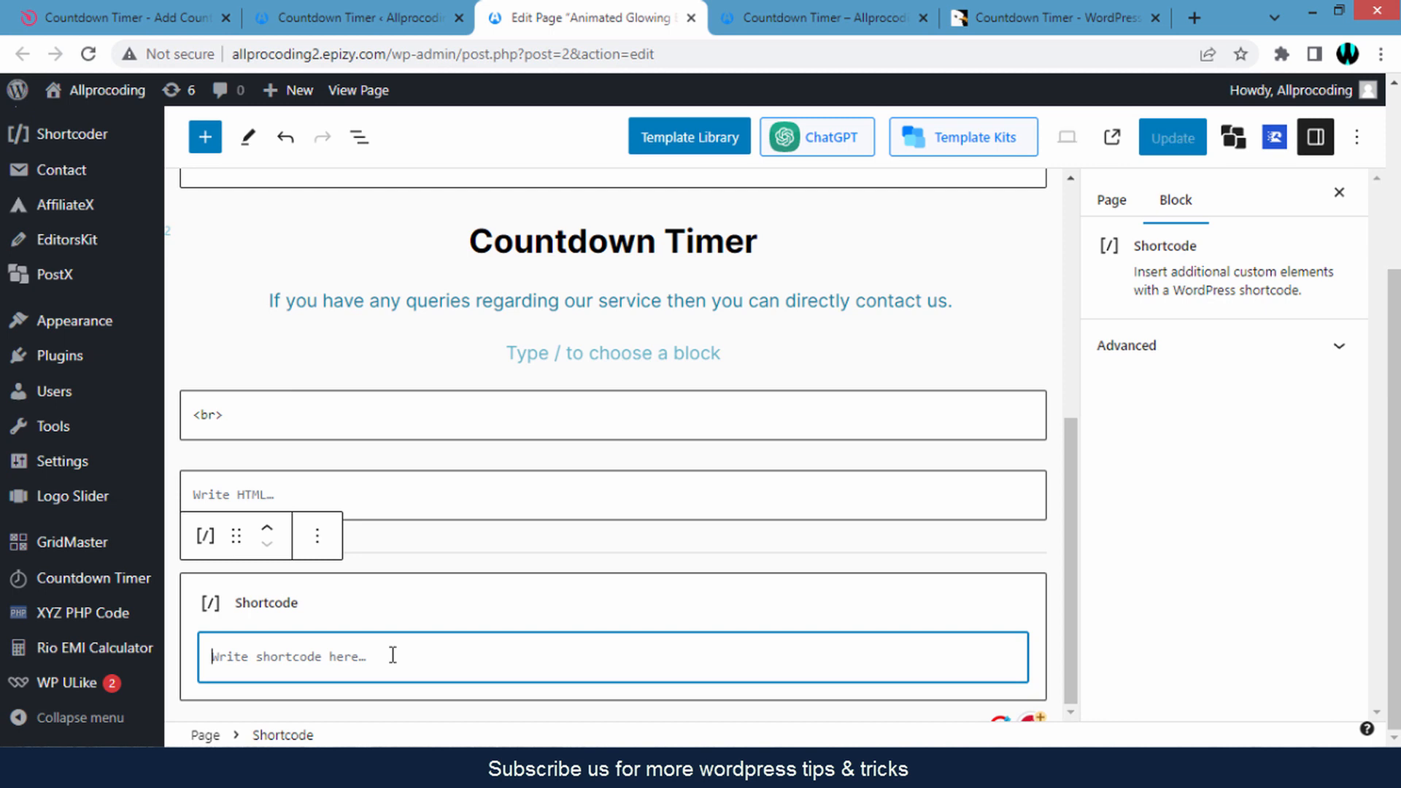
pyautogui.rightClick(311, 656)
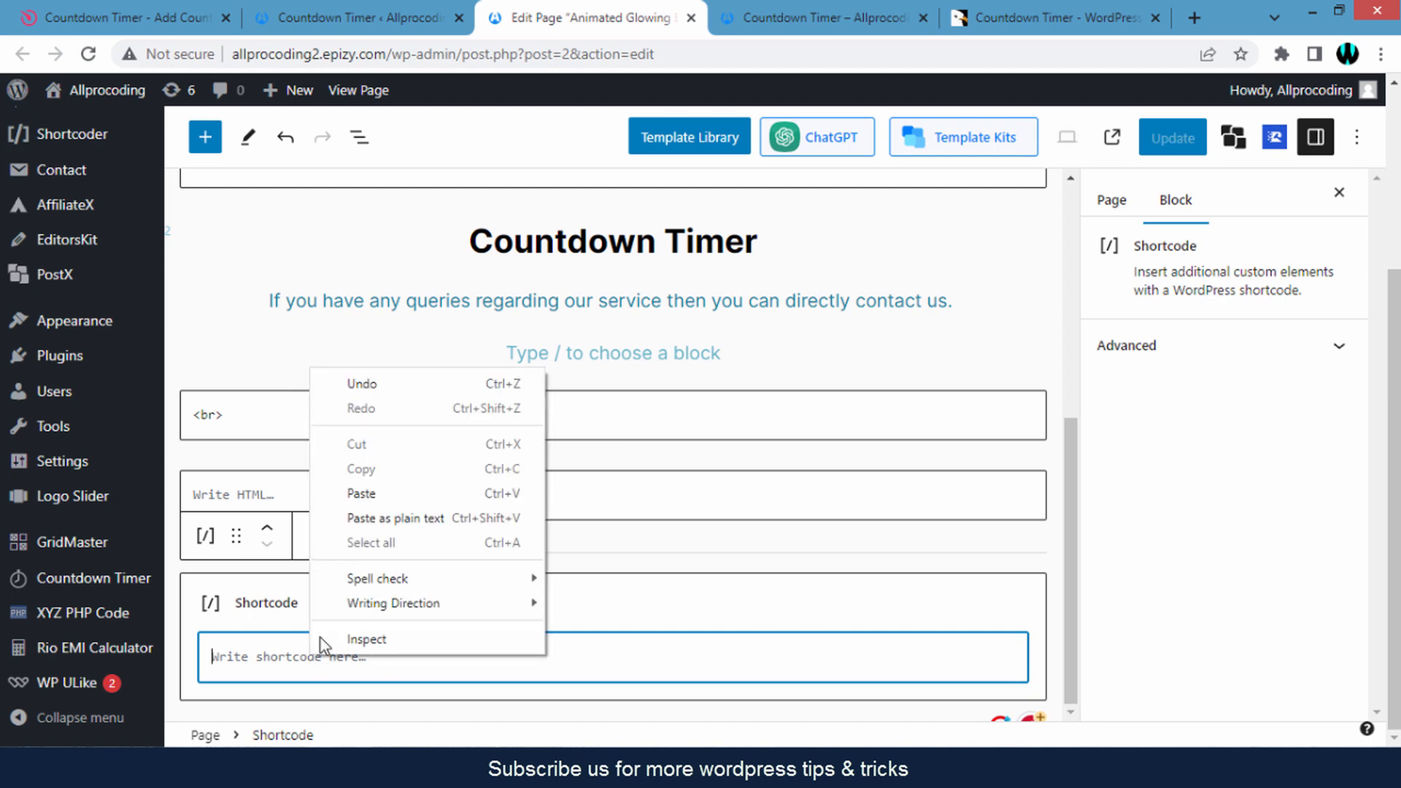
pyautogui.click(361, 494)
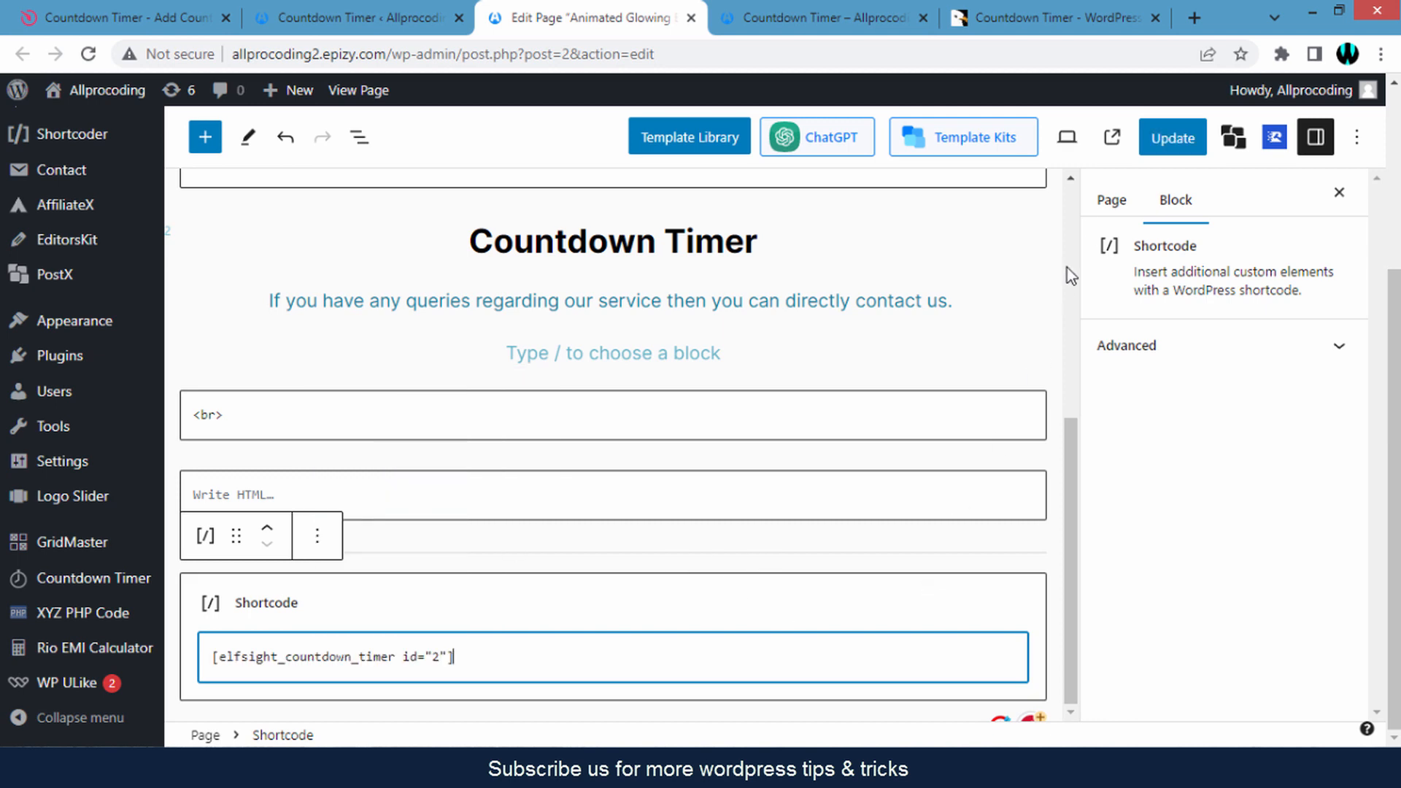
pyautogui.click(1169, 140)
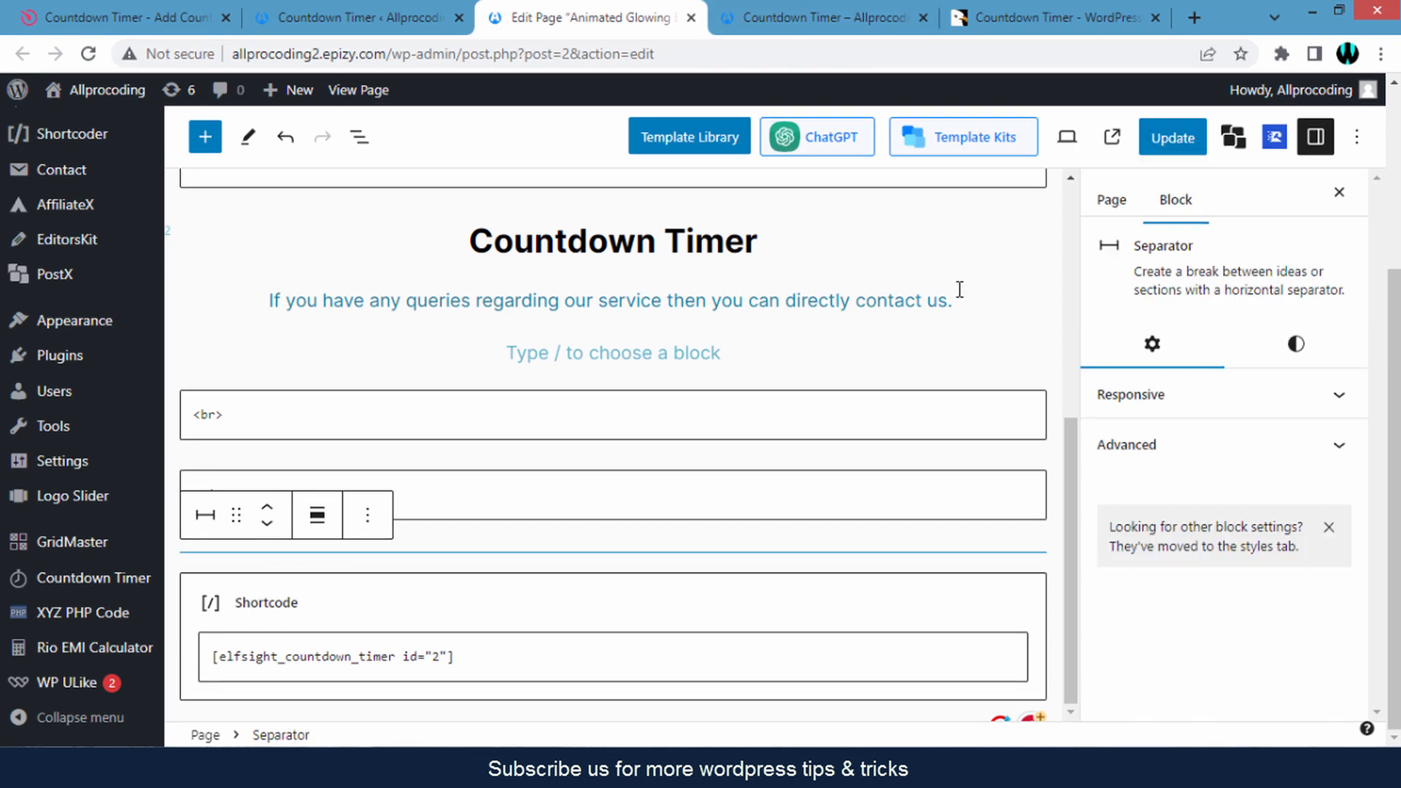
# Reload the published sample page and check how the countdown timer is displayed on it.
pyautogui.click(803, 20)
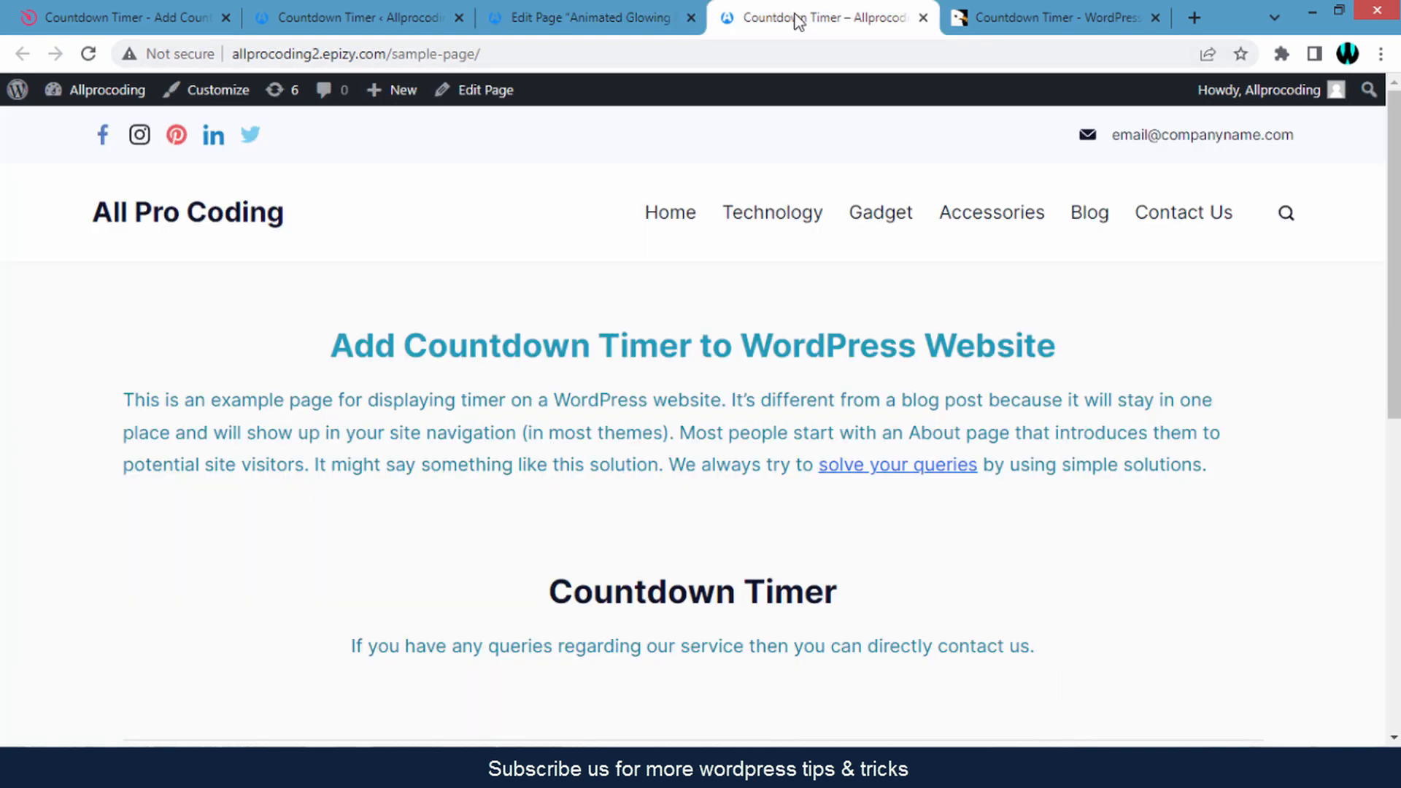
pyautogui.click(522, 58)
pyautogui.press('Return')
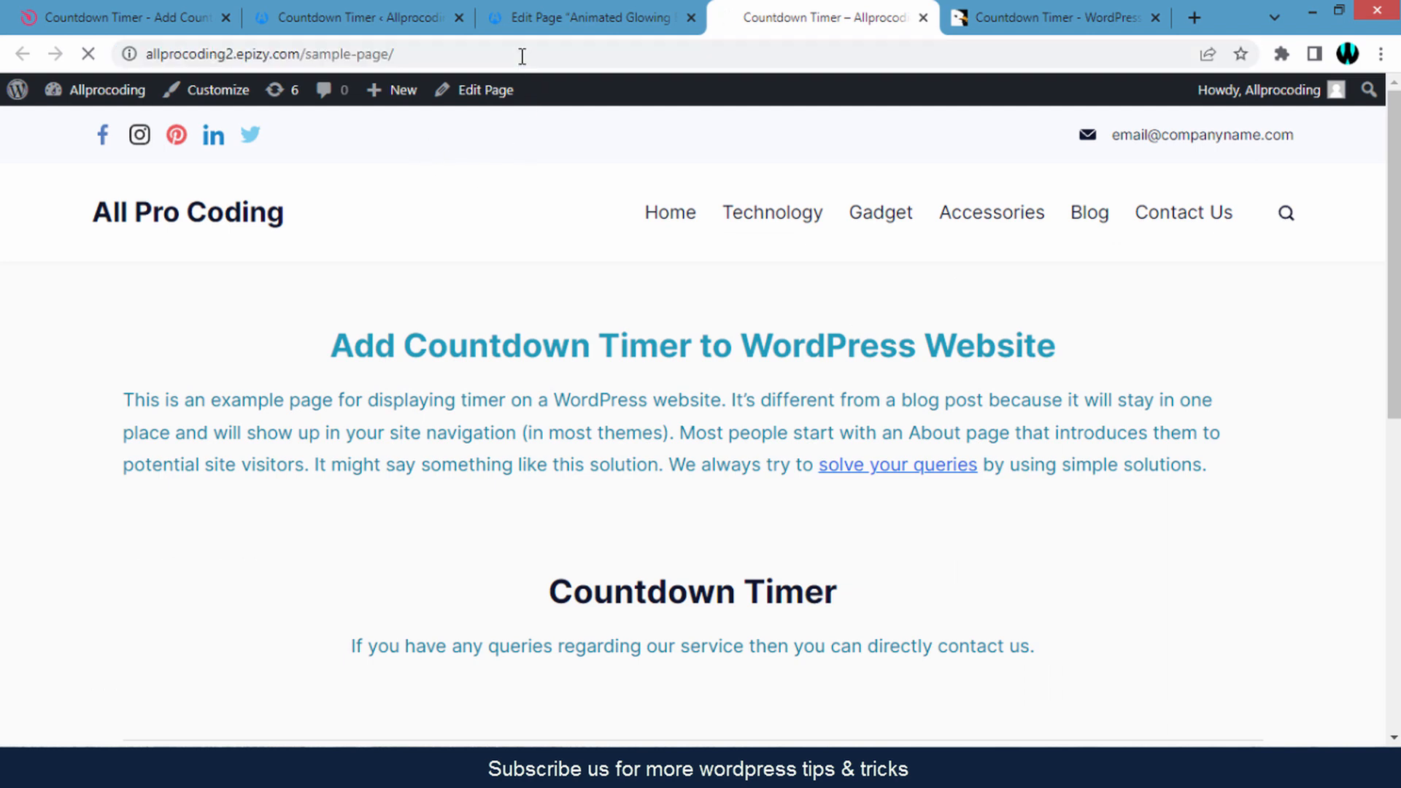
pyautogui.scroll(-3, 378, 491)
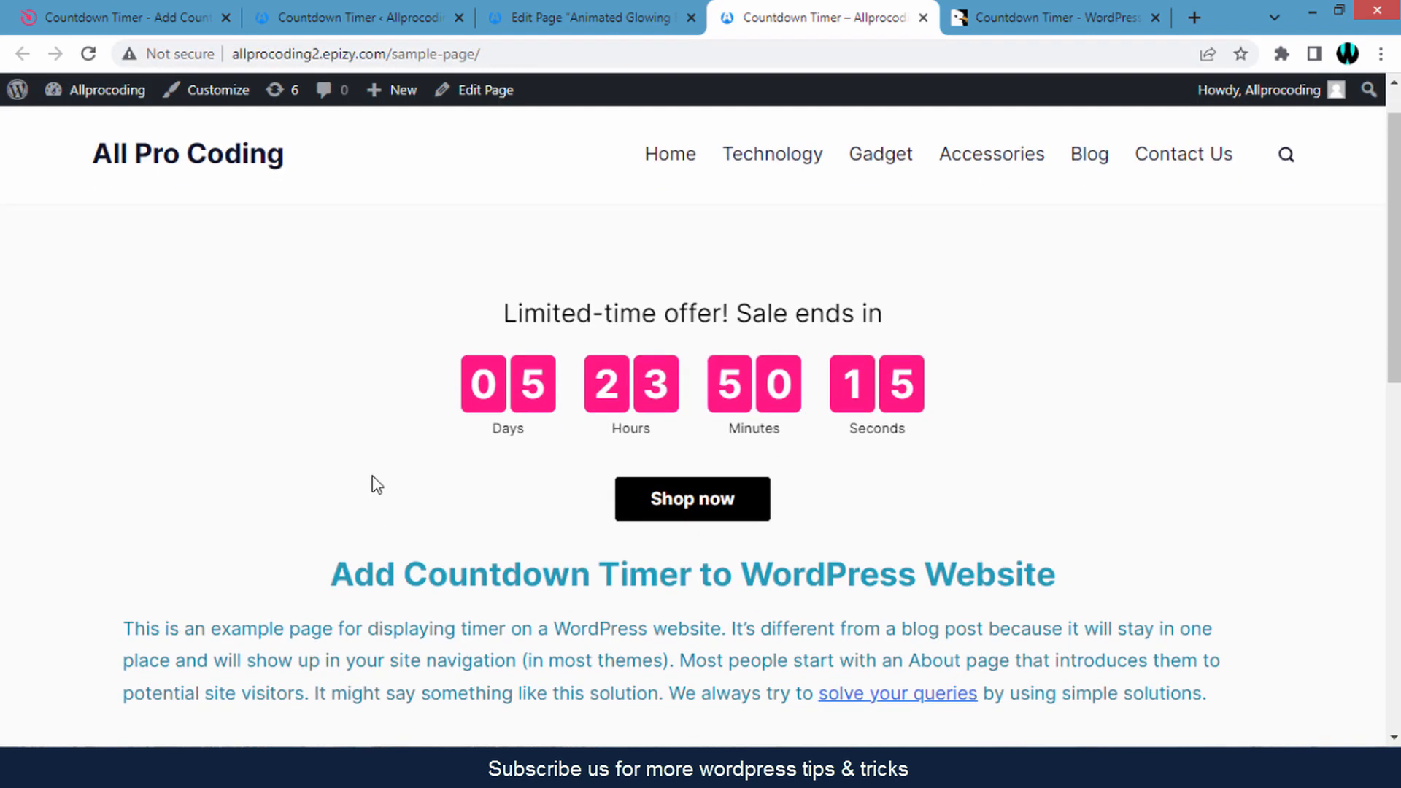
pyautogui.scroll(1, 416, 423)
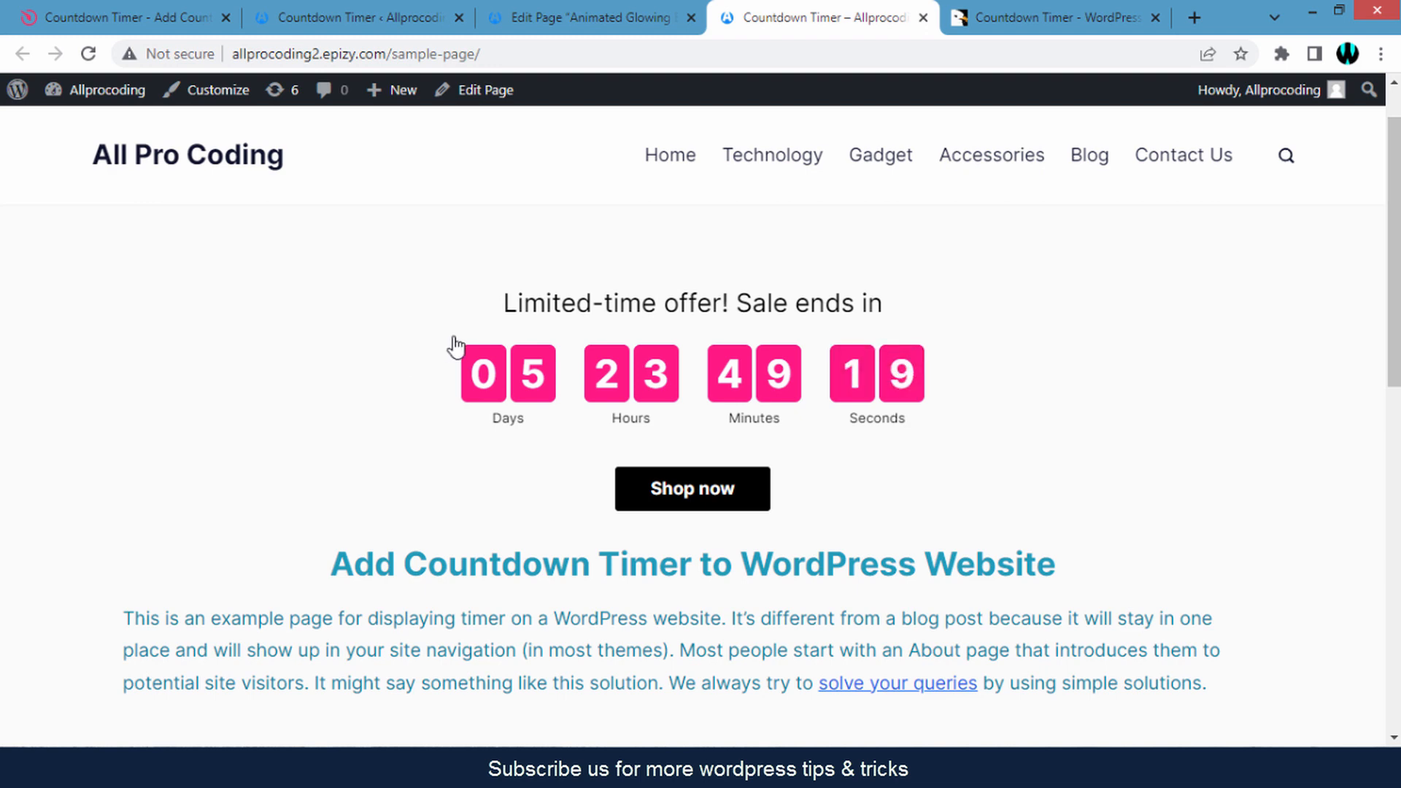
# Go back to the Countdown Timer widgets list, open the timer widget for editing and show its style settings.
pyautogui.click(566, 20)
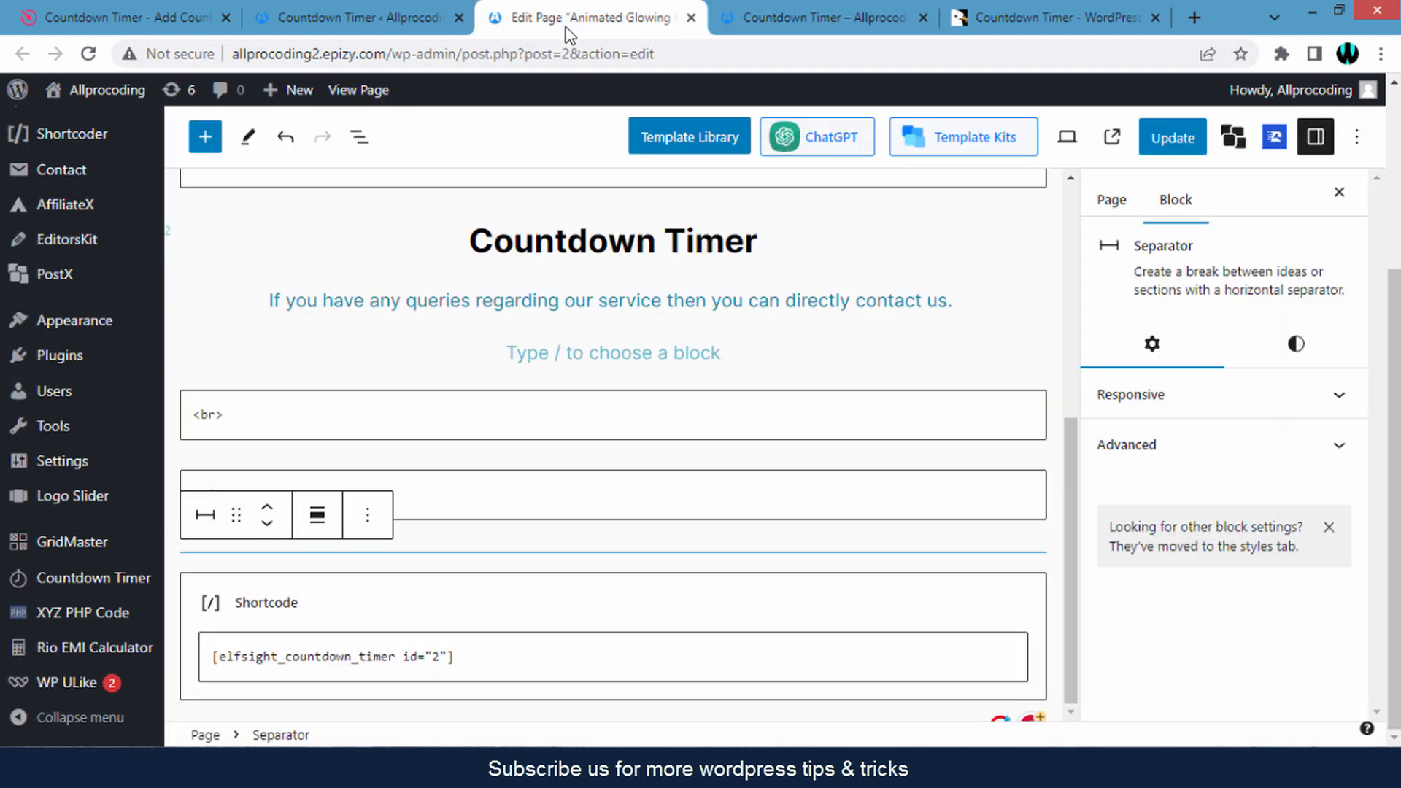
pyautogui.click(333, 16)
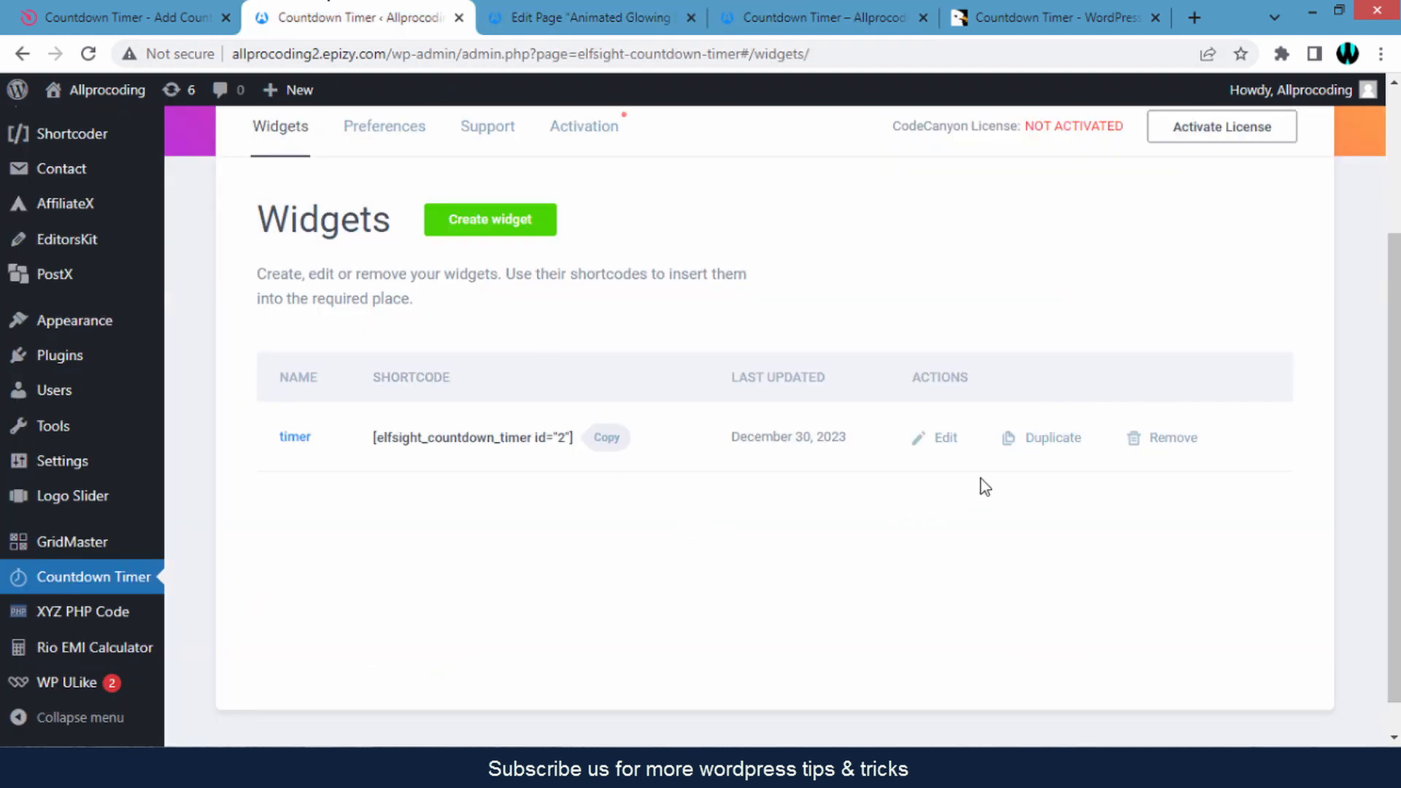
pyautogui.click(944, 439)
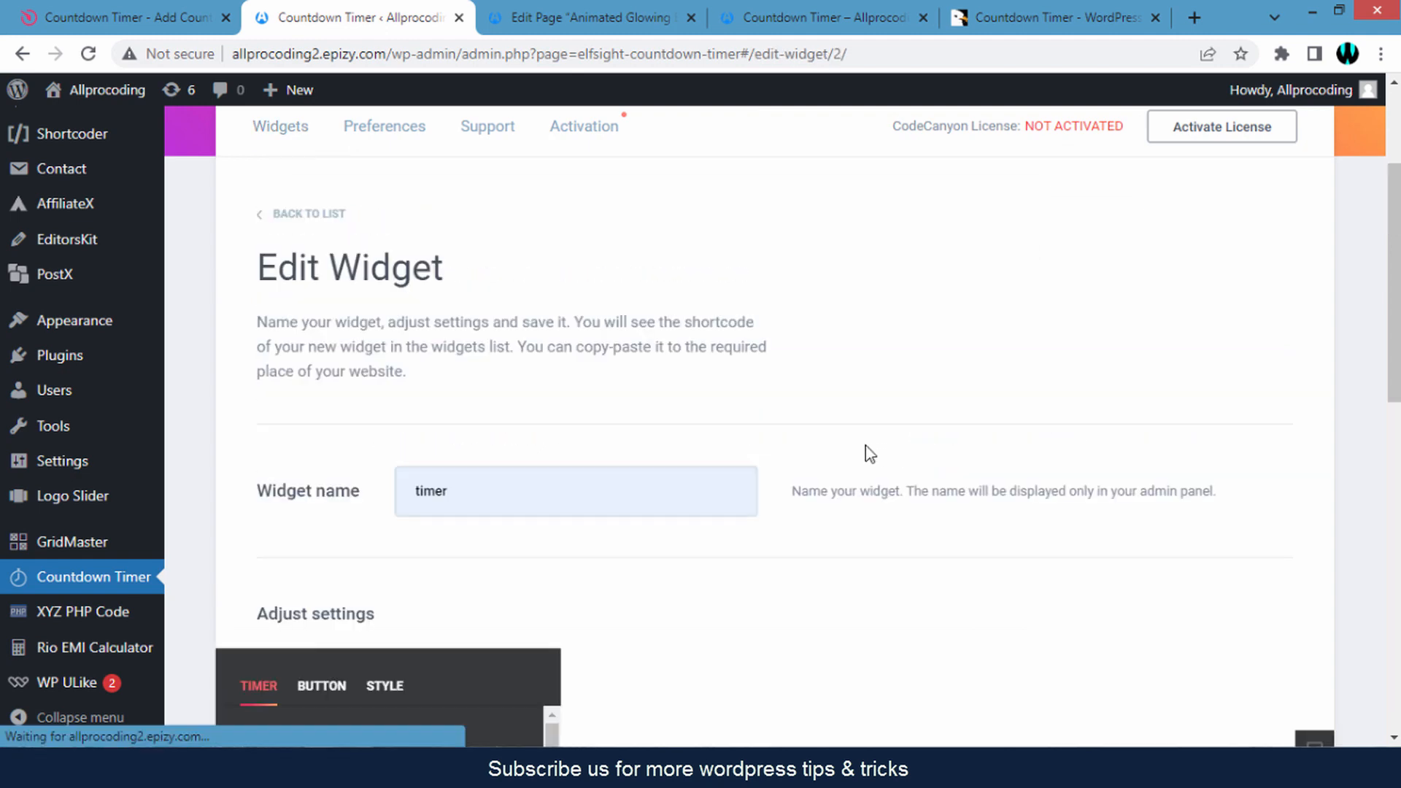
pyautogui.scroll(-5, 866, 453)
pyautogui.scroll(-1, 615, 394)
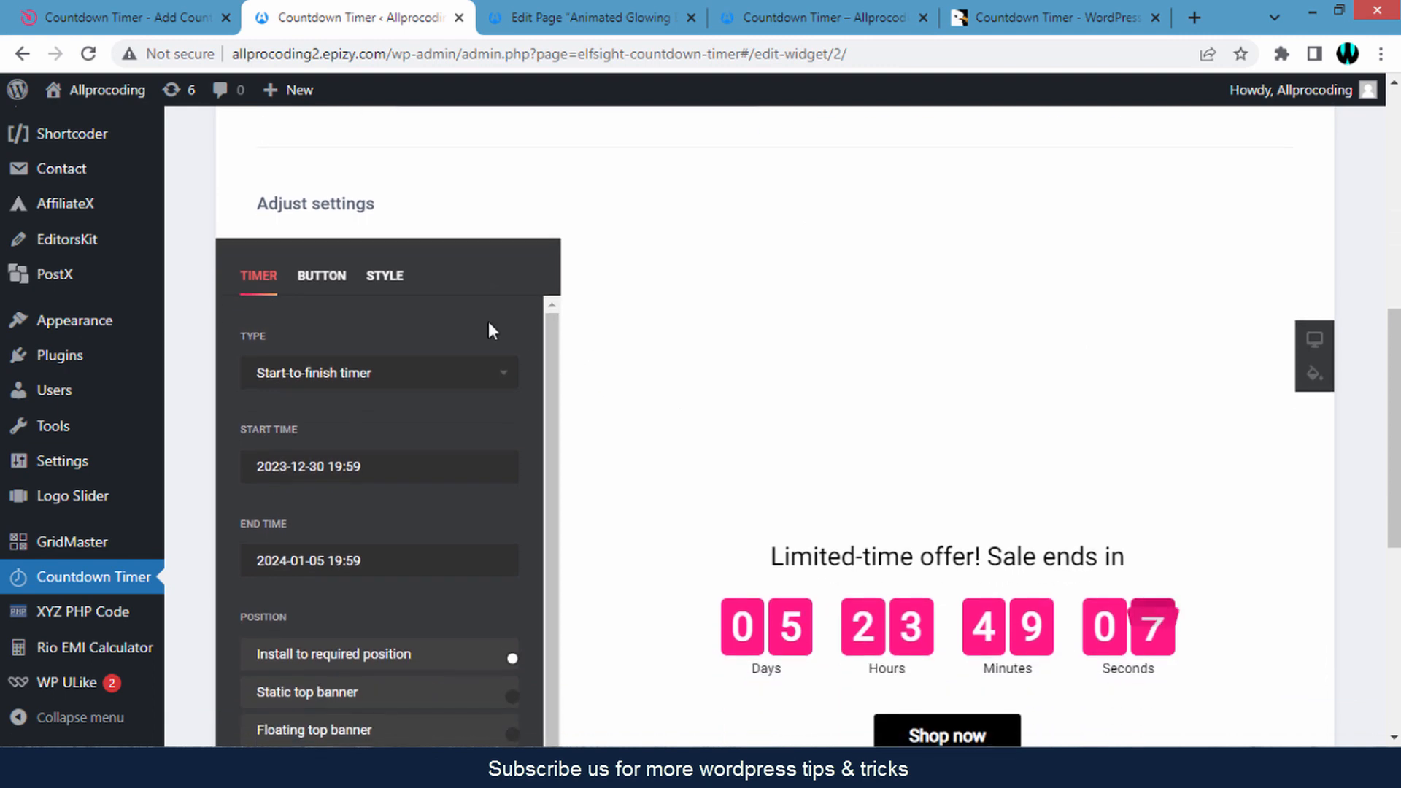
pyautogui.click(386, 287)
pyautogui.scroll(-3, 552, 300)
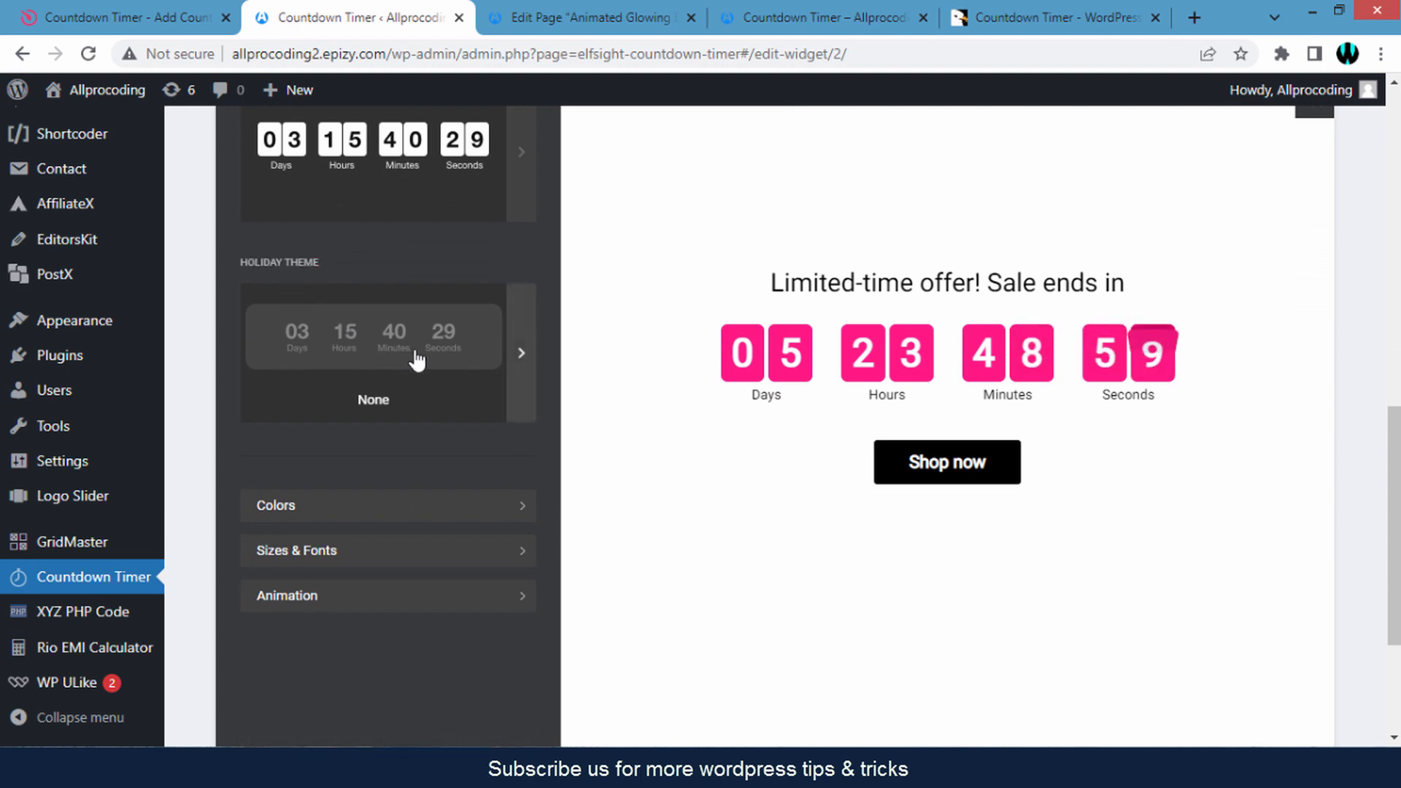
# Open the holiday themes, preview the Christmas theme and apply the New Year theme to the timer.
pyautogui.click(523, 361)
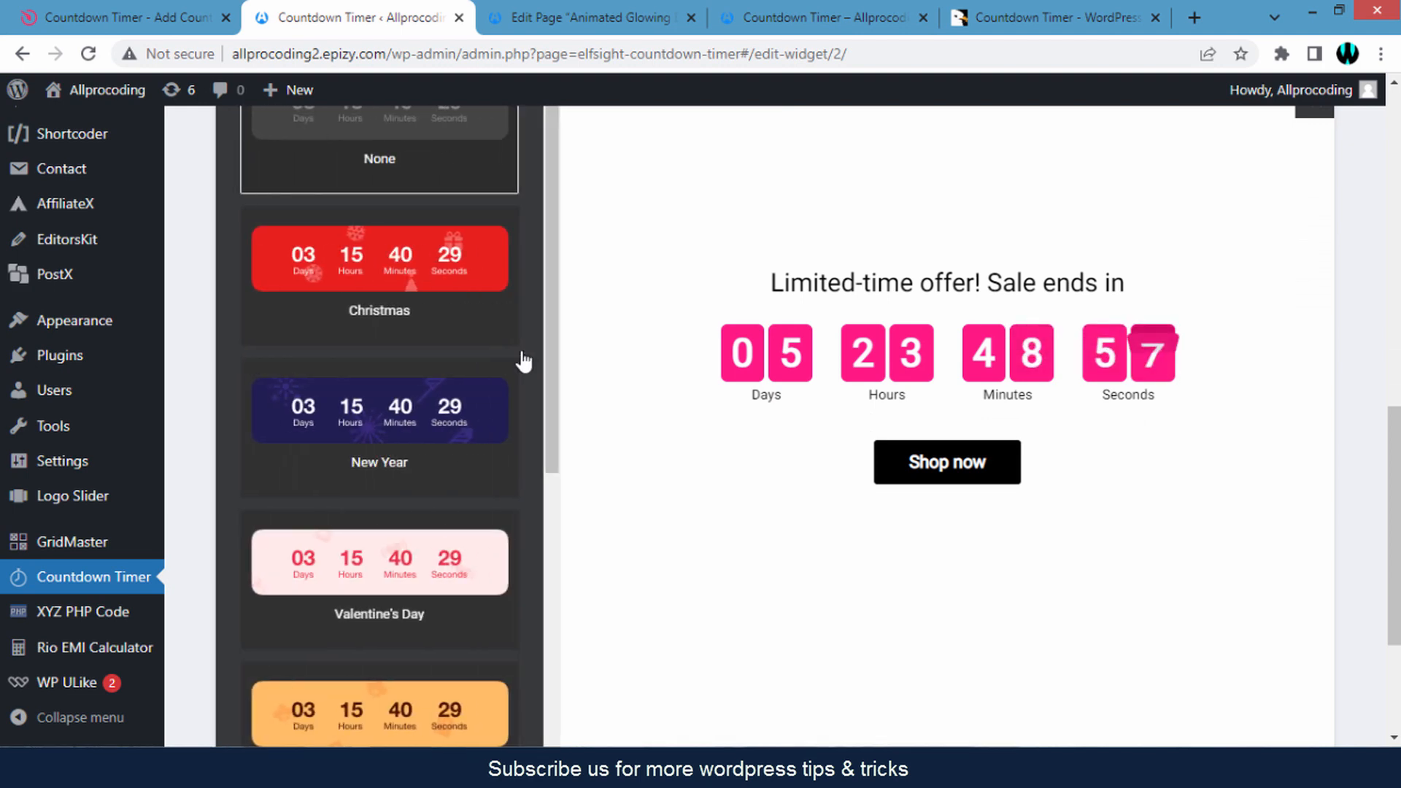
pyautogui.click(394, 271)
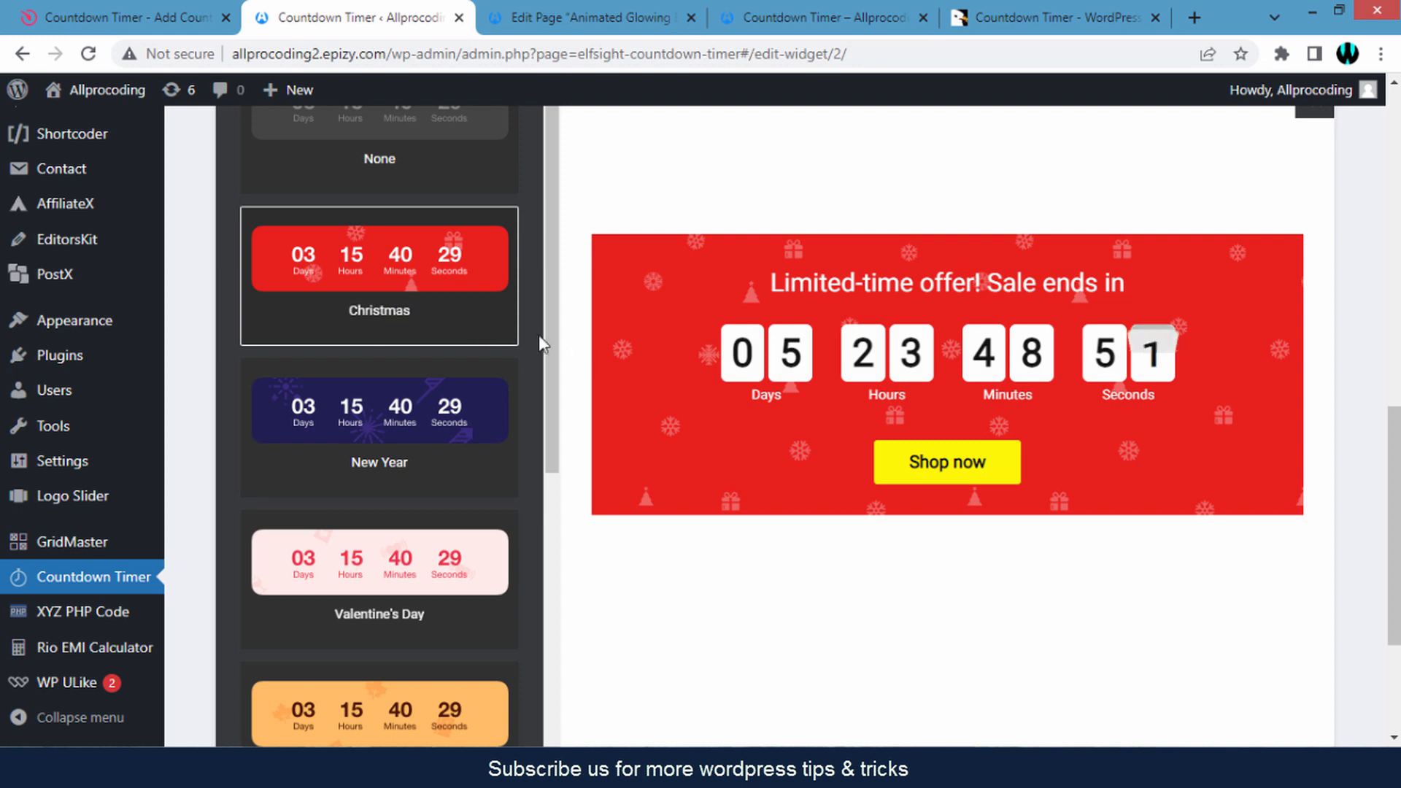
pyautogui.scroll(-1, 584, 347)
pyautogui.click(435, 369)
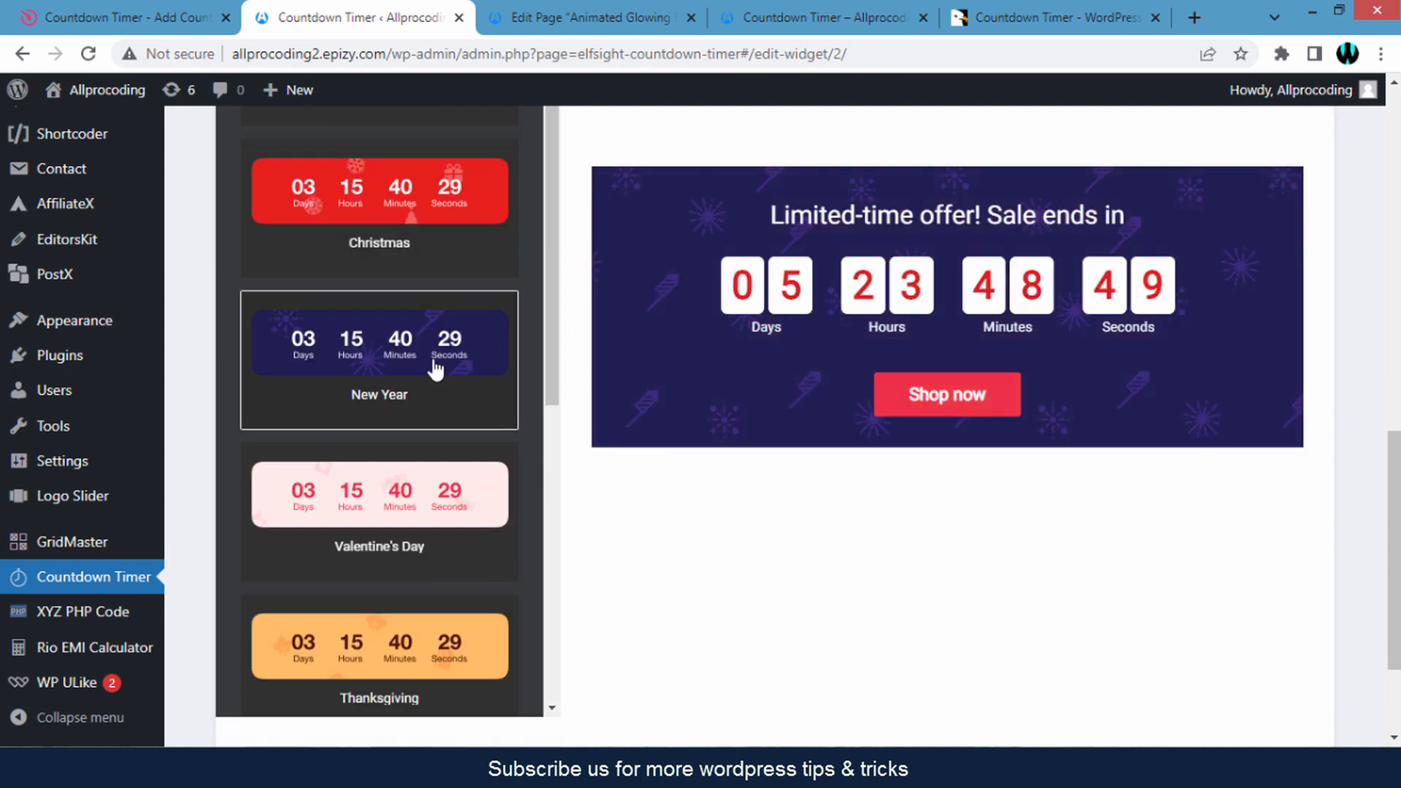
# Preview the Valentine's Day, Thanksgiving, Halloween and Cyber Monday holiday themes on the timer.
pyautogui.scroll(-3, 453, 386)
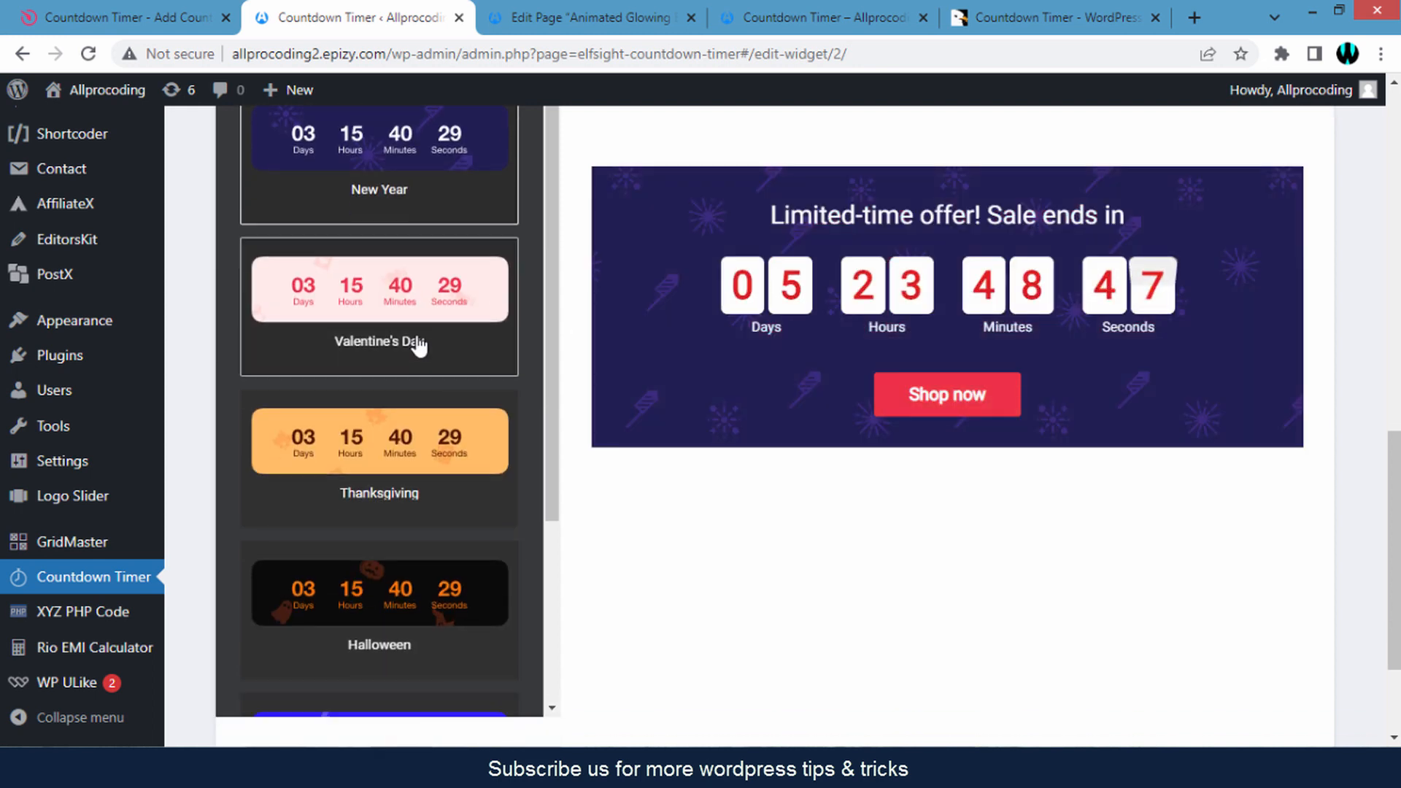
pyautogui.click(415, 331)
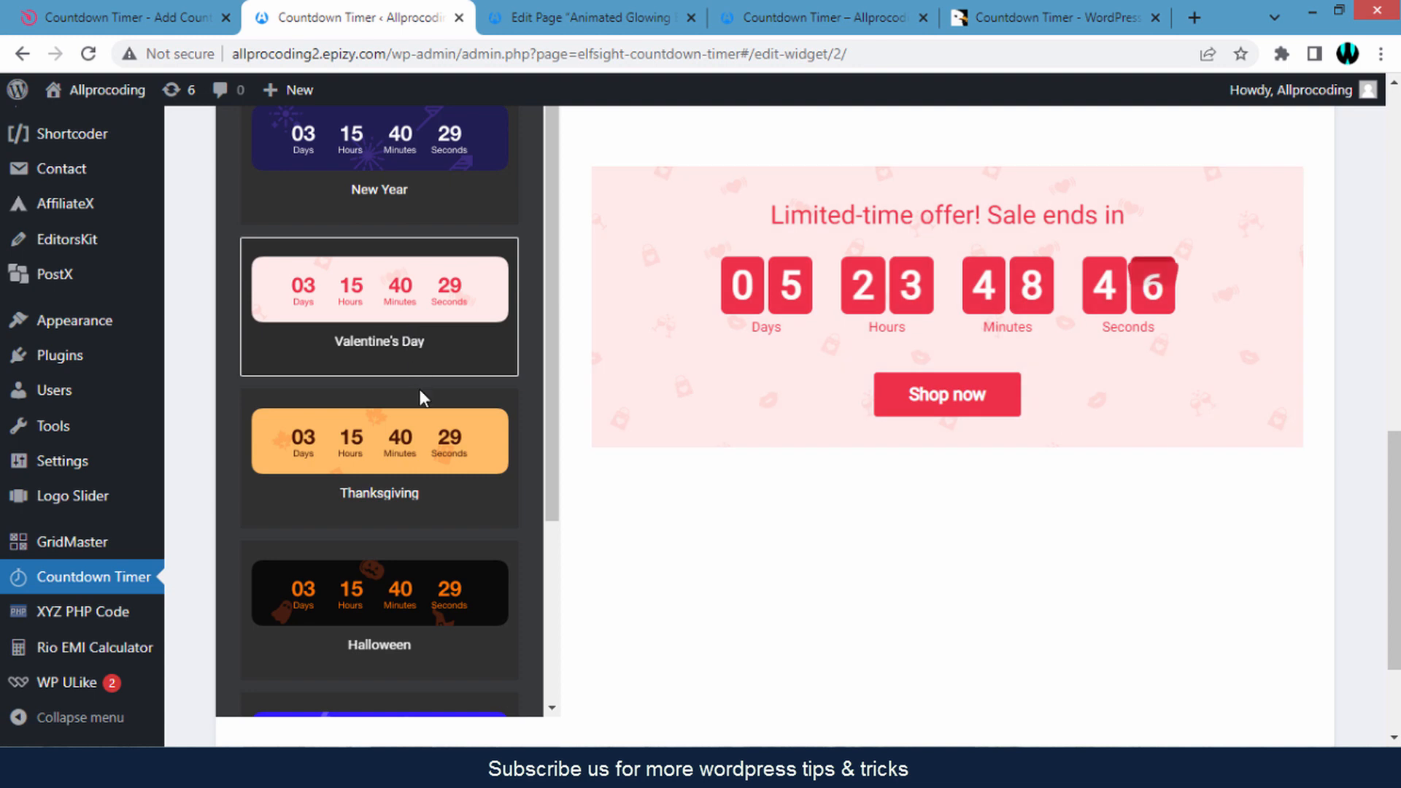
pyautogui.click(447, 462)
pyautogui.scroll(-3, 447, 462)
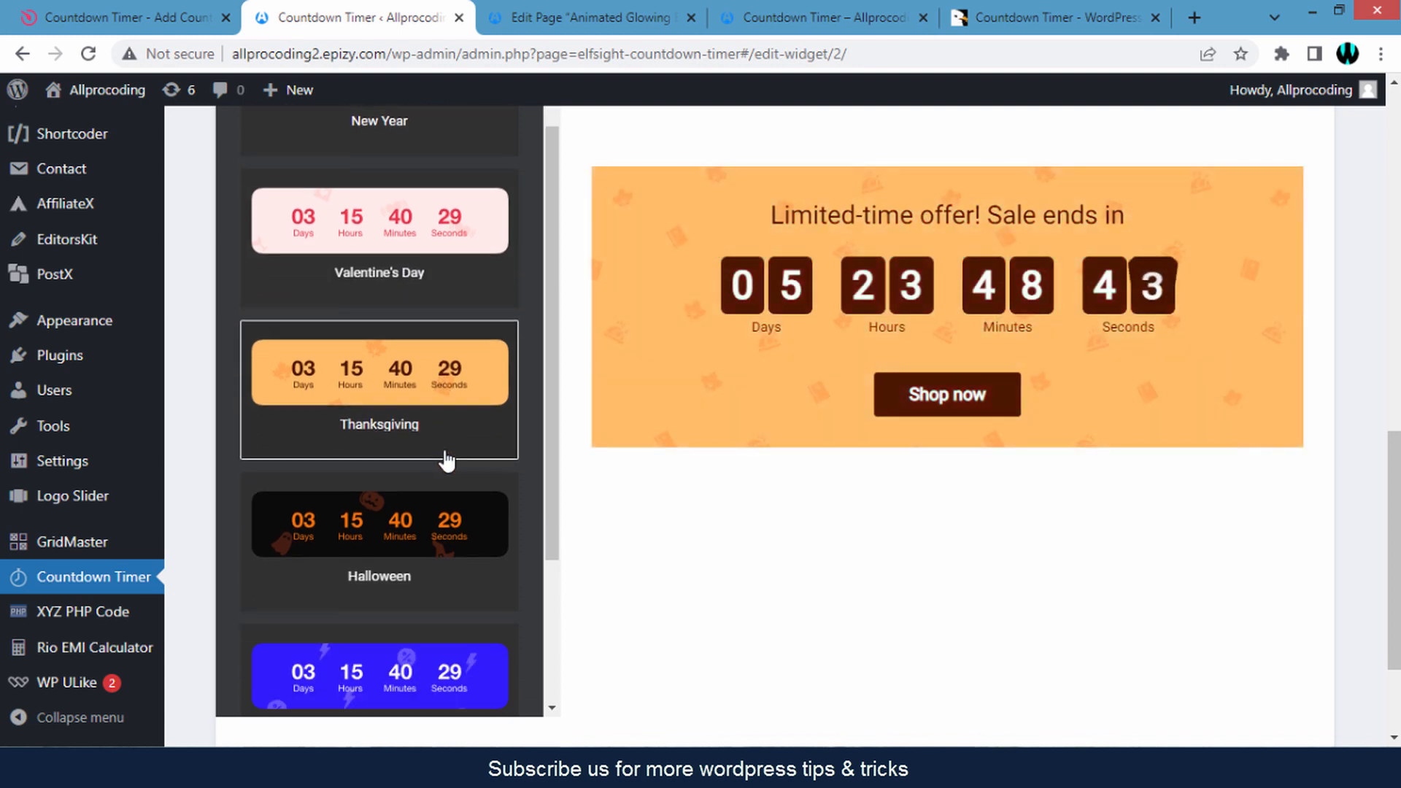
pyautogui.click(443, 416)
pyautogui.scroll(-2, 456, 423)
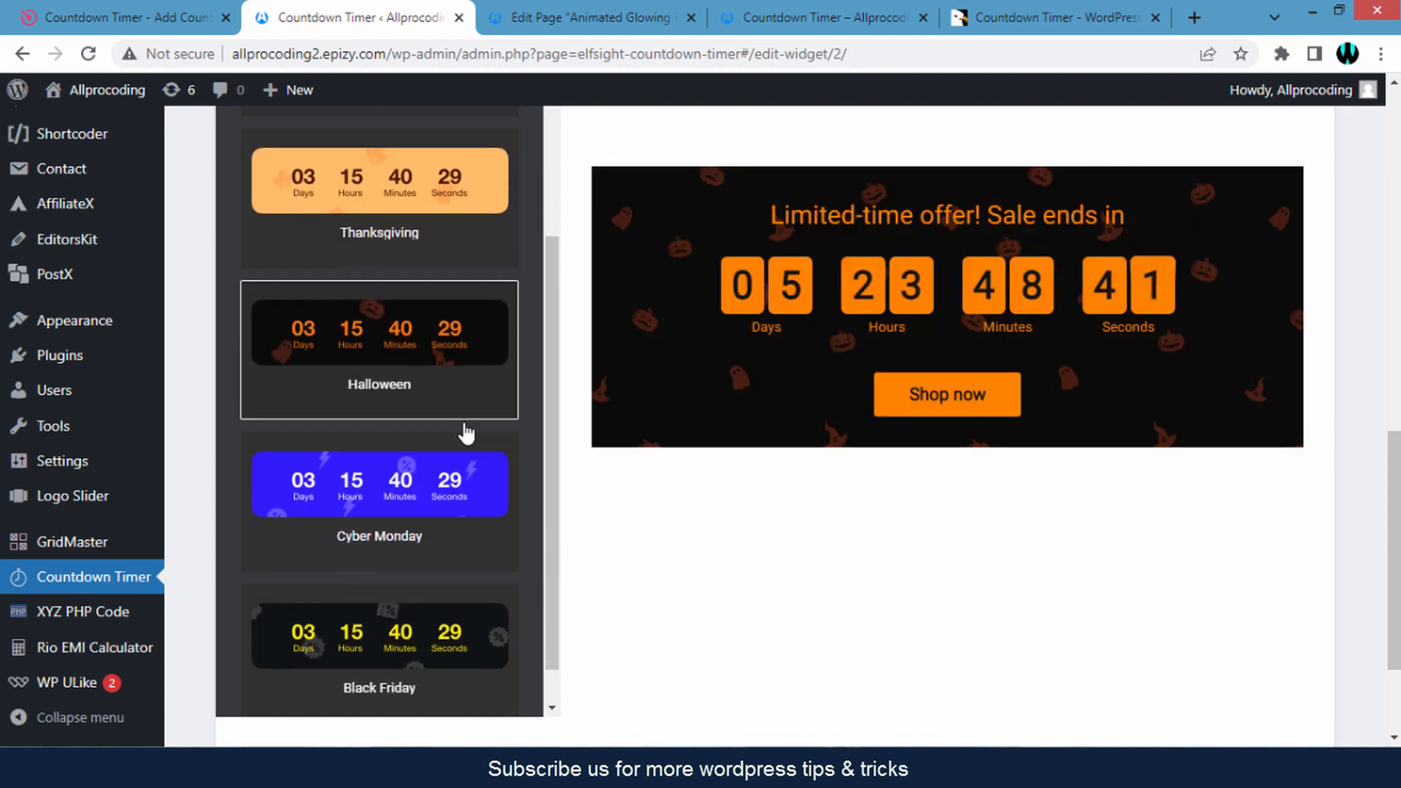
pyautogui.click(461, 434)
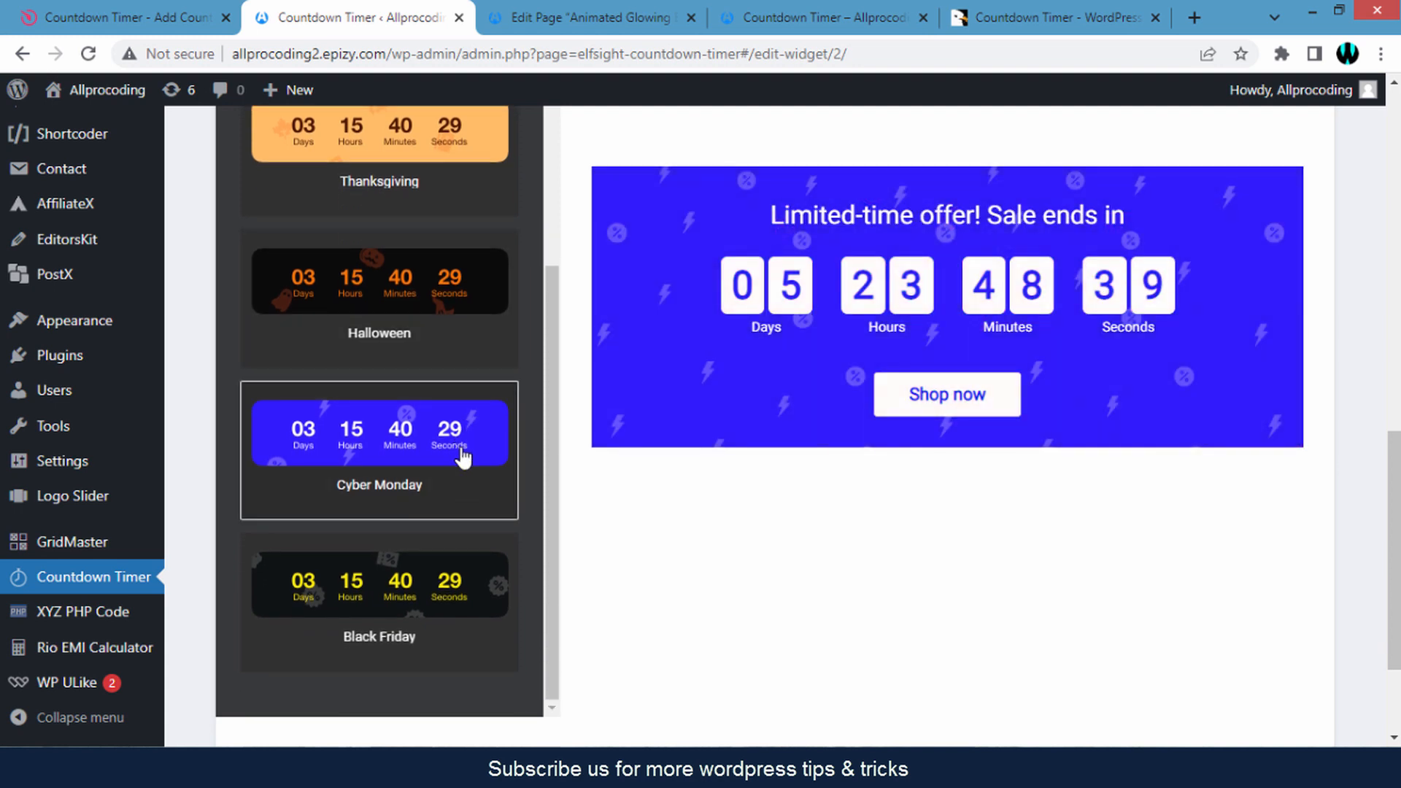
# Apply the Black Friday holiday theme to the timer and save the widget.
pyautogui.click(385, 599)
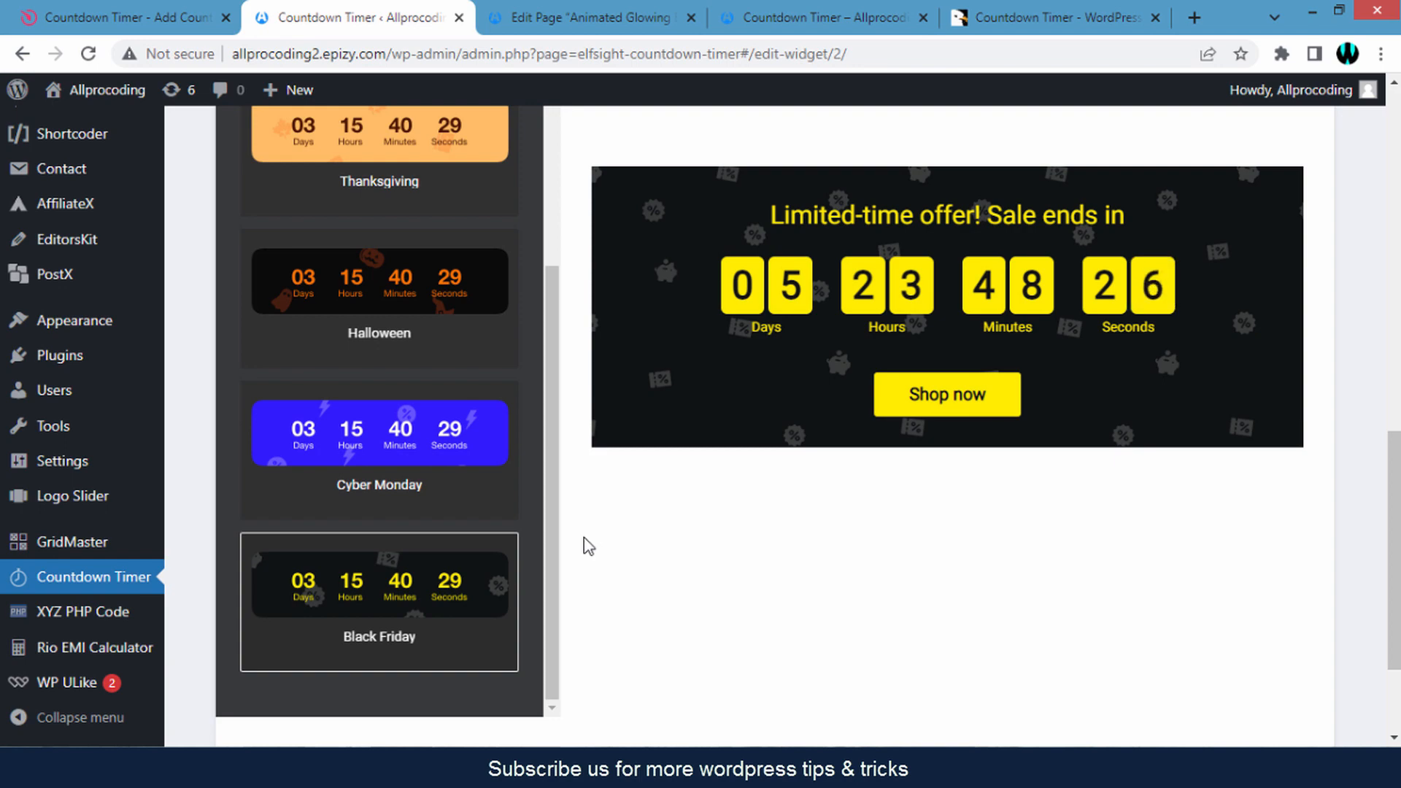
pyautogui.scroll(3, 584, 540)
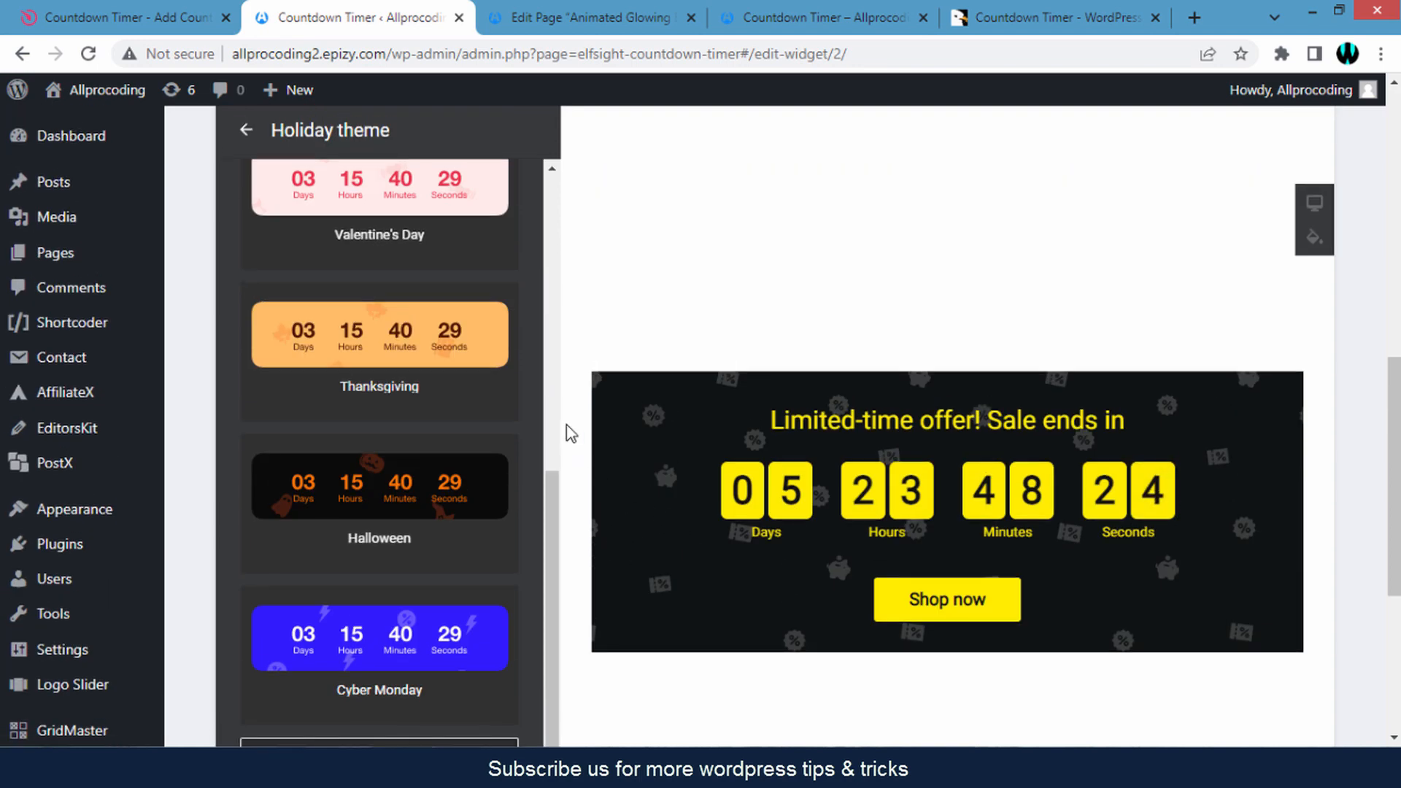
pyautogui.scroll(4, 539, 416)
pyautogui.scroll(2, 532, 407)
pyautogui.scroll(-10, 554, 438)
pyautogui.click(405, 615)
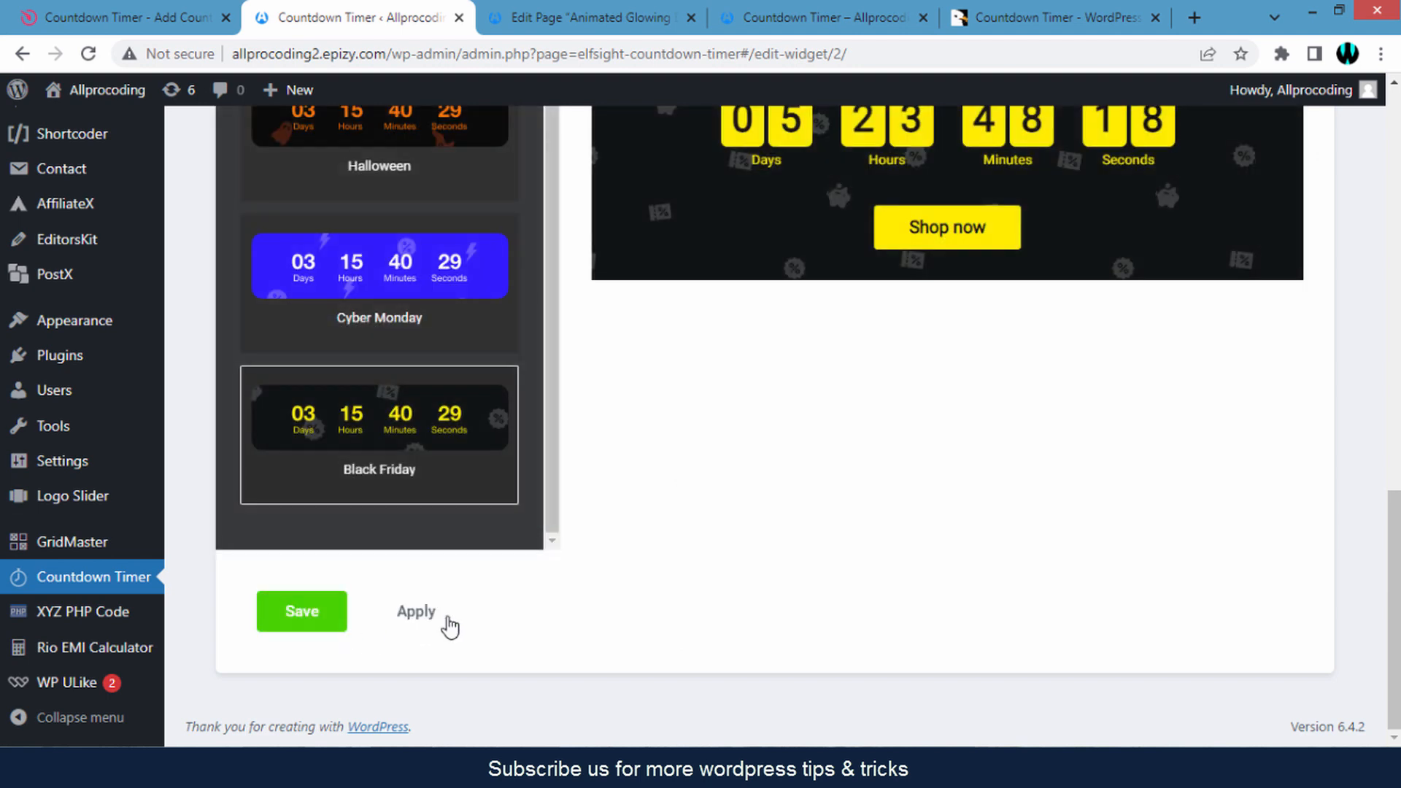
pyautogui.click(319, 620)
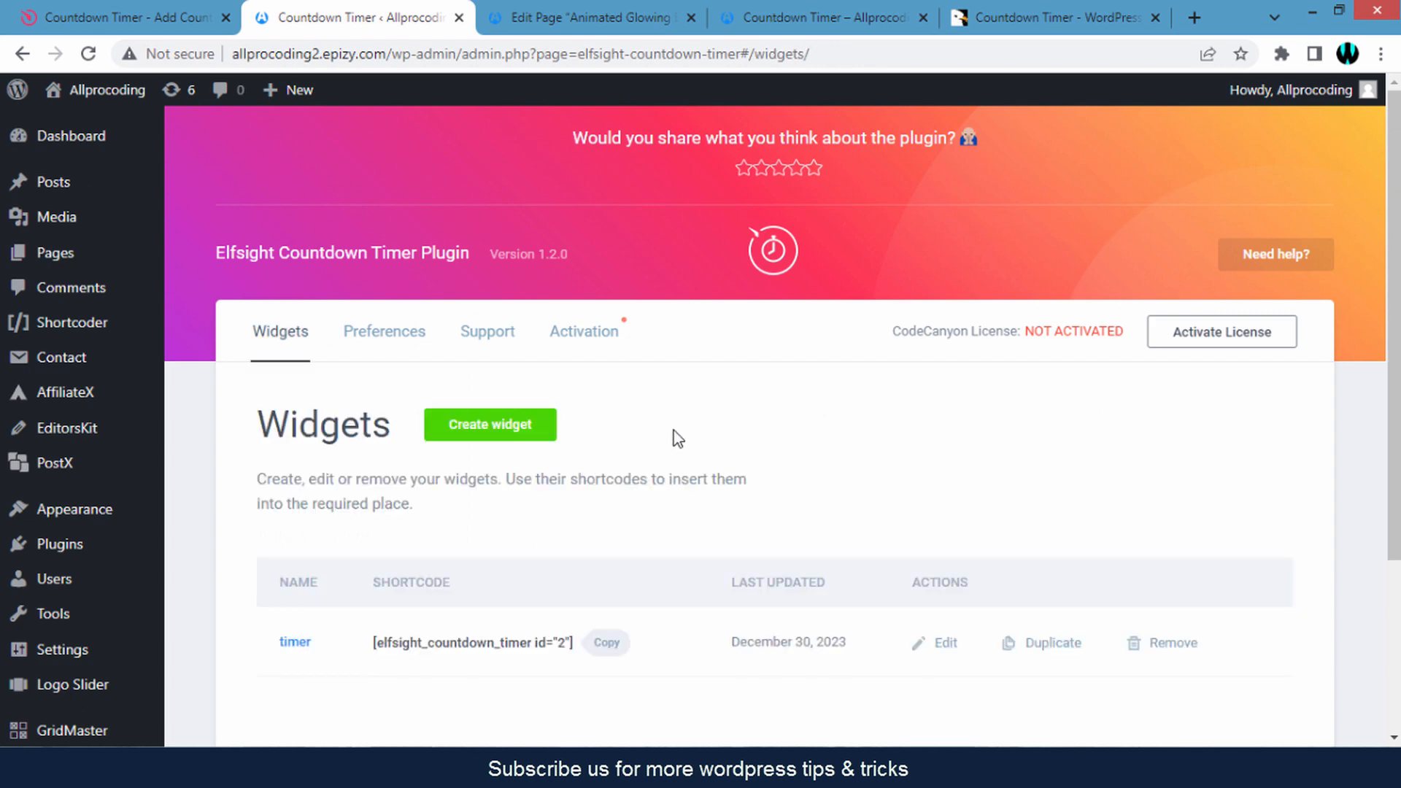
# Reload the published sample page to check the timer with the Black Friday theme.
pyautogui.click(785, 7)
pyautogui.click(743, 56)
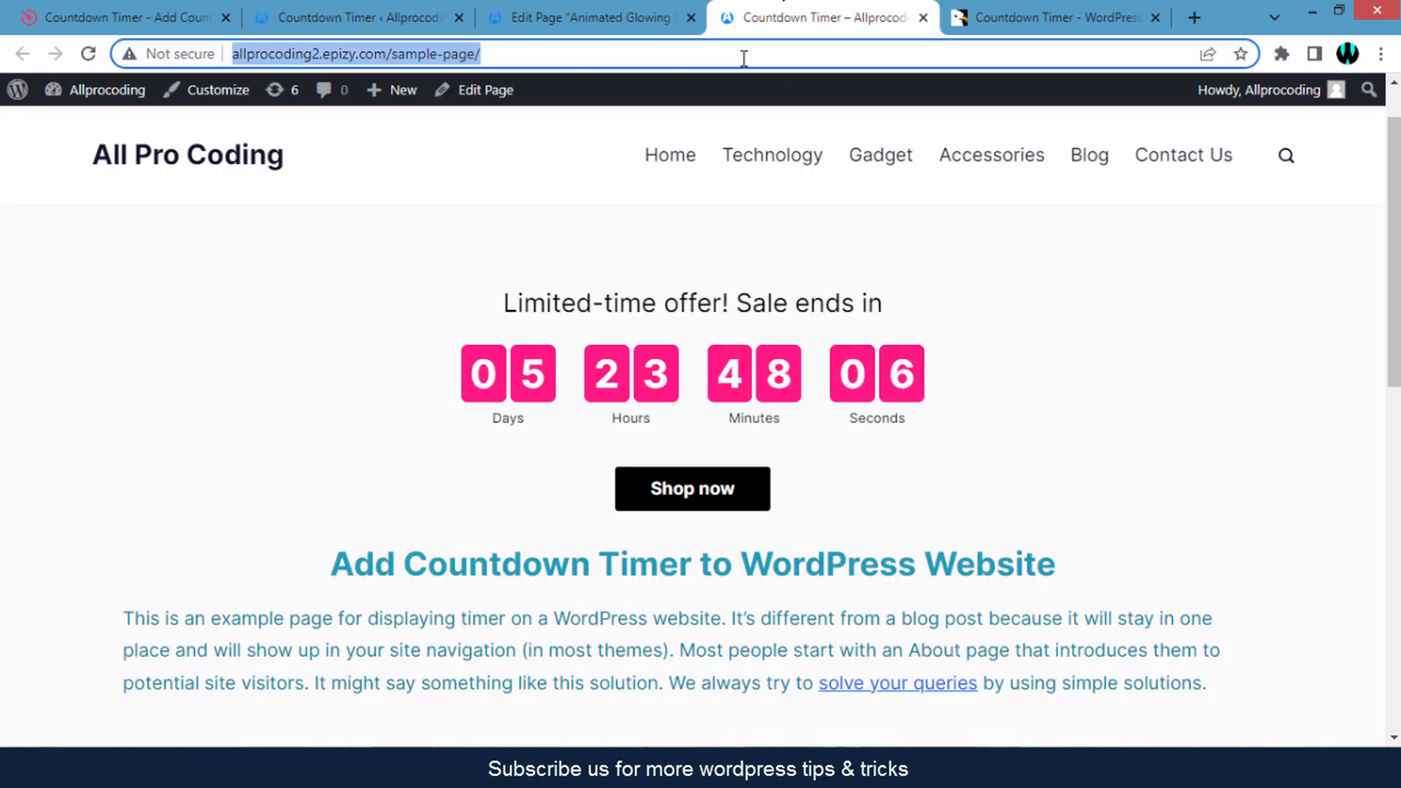
pyautogui.press('Return')
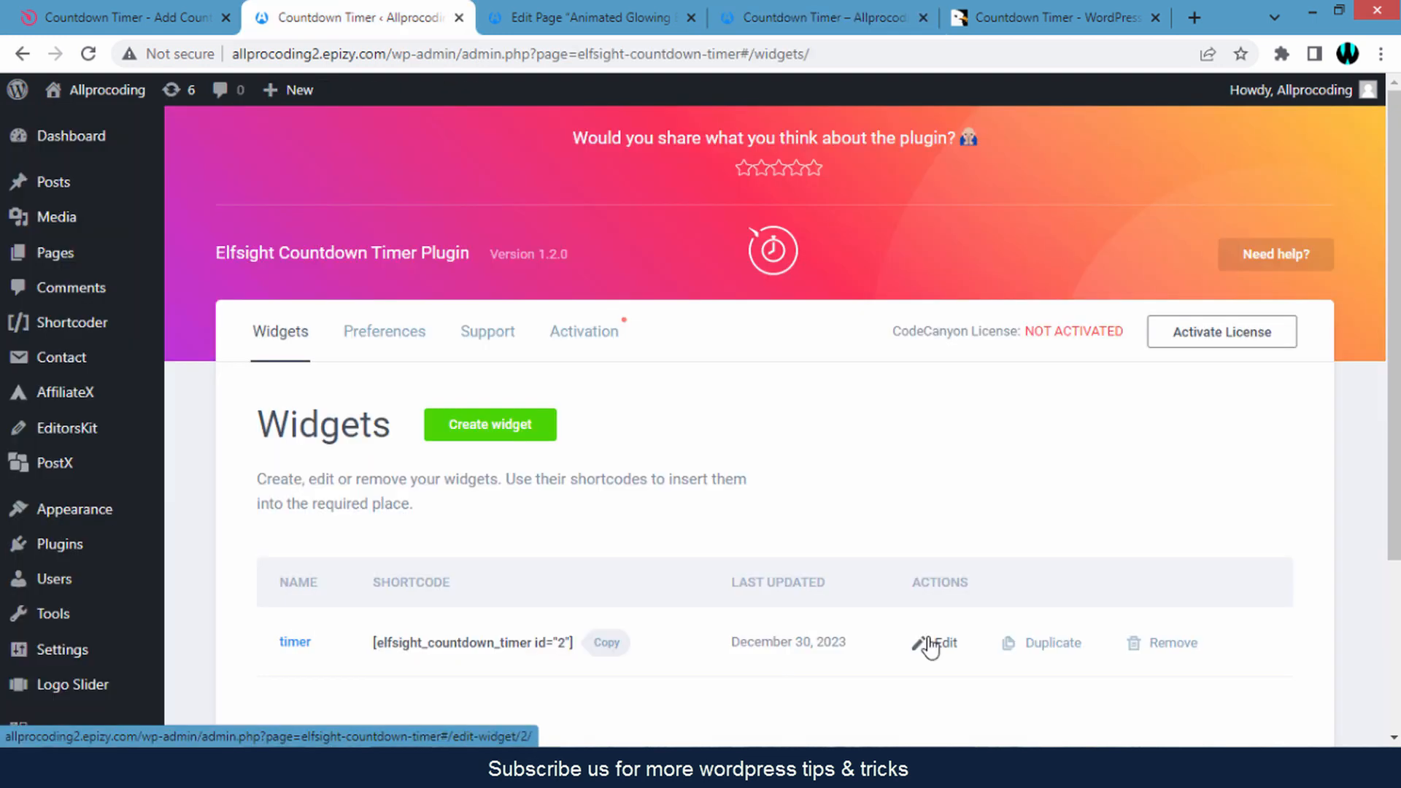
# Reopen the timer widget for editing and change its holiday theme to New Year.
pyautogui.click(930, 645)
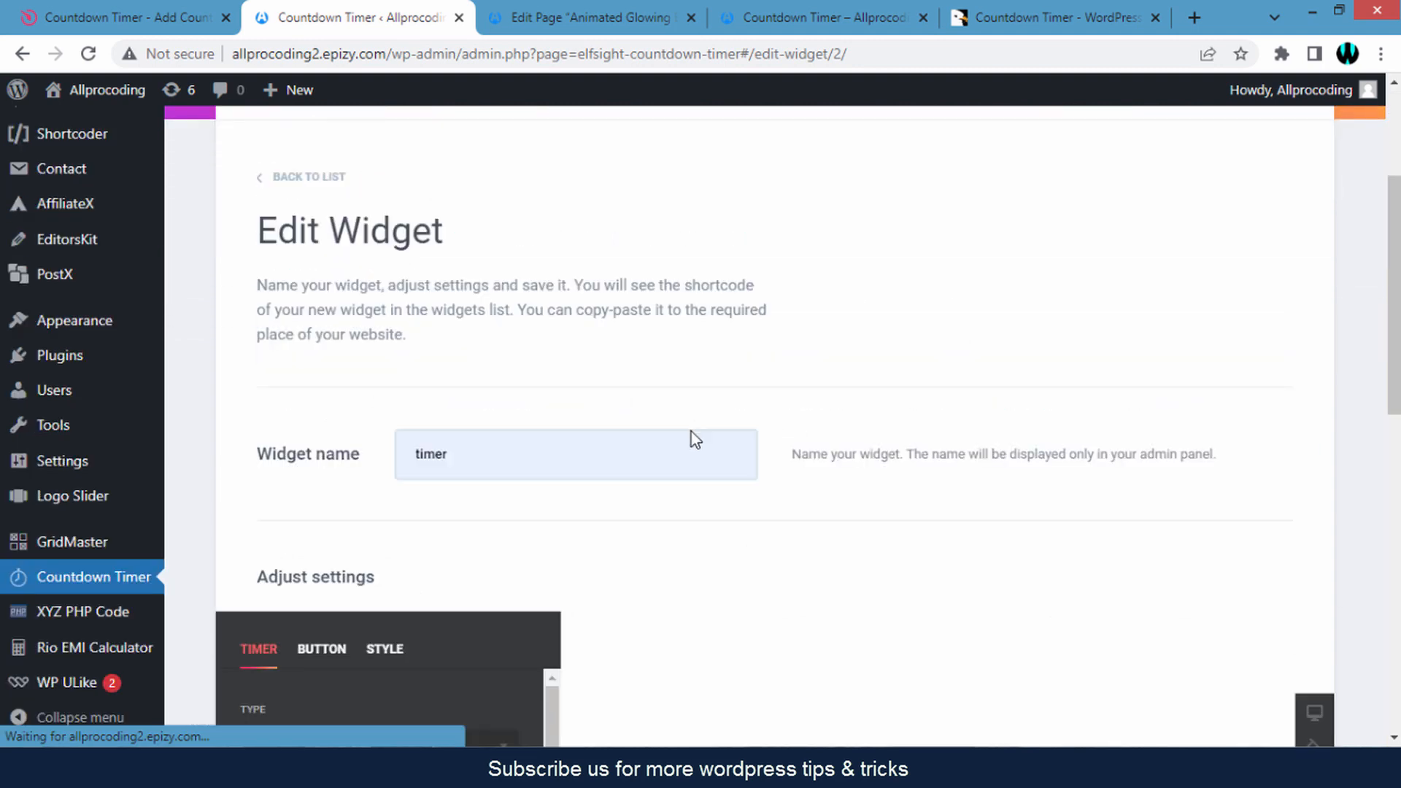
pyautogui.scroll(-6, 706, 343)
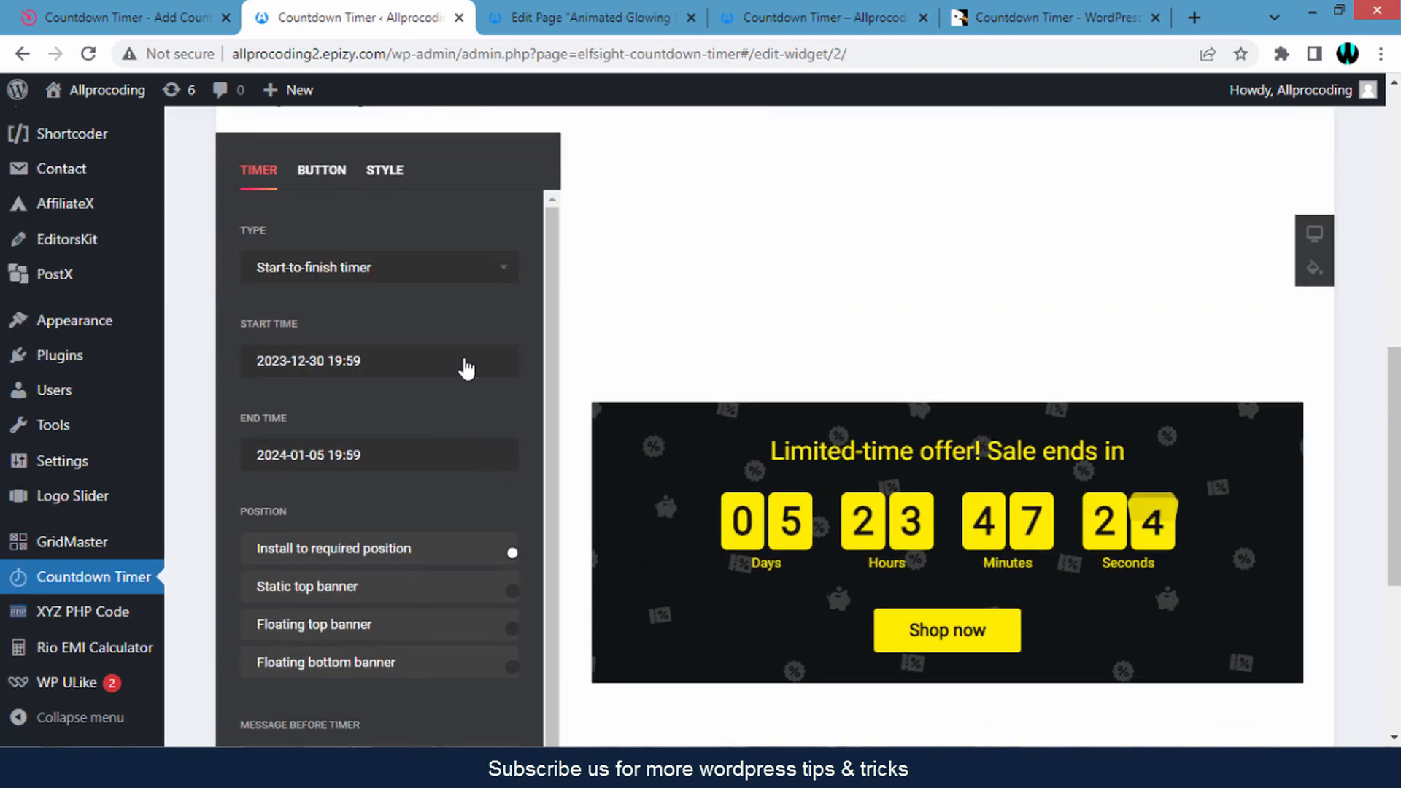
pyautogui.click(384, 169)
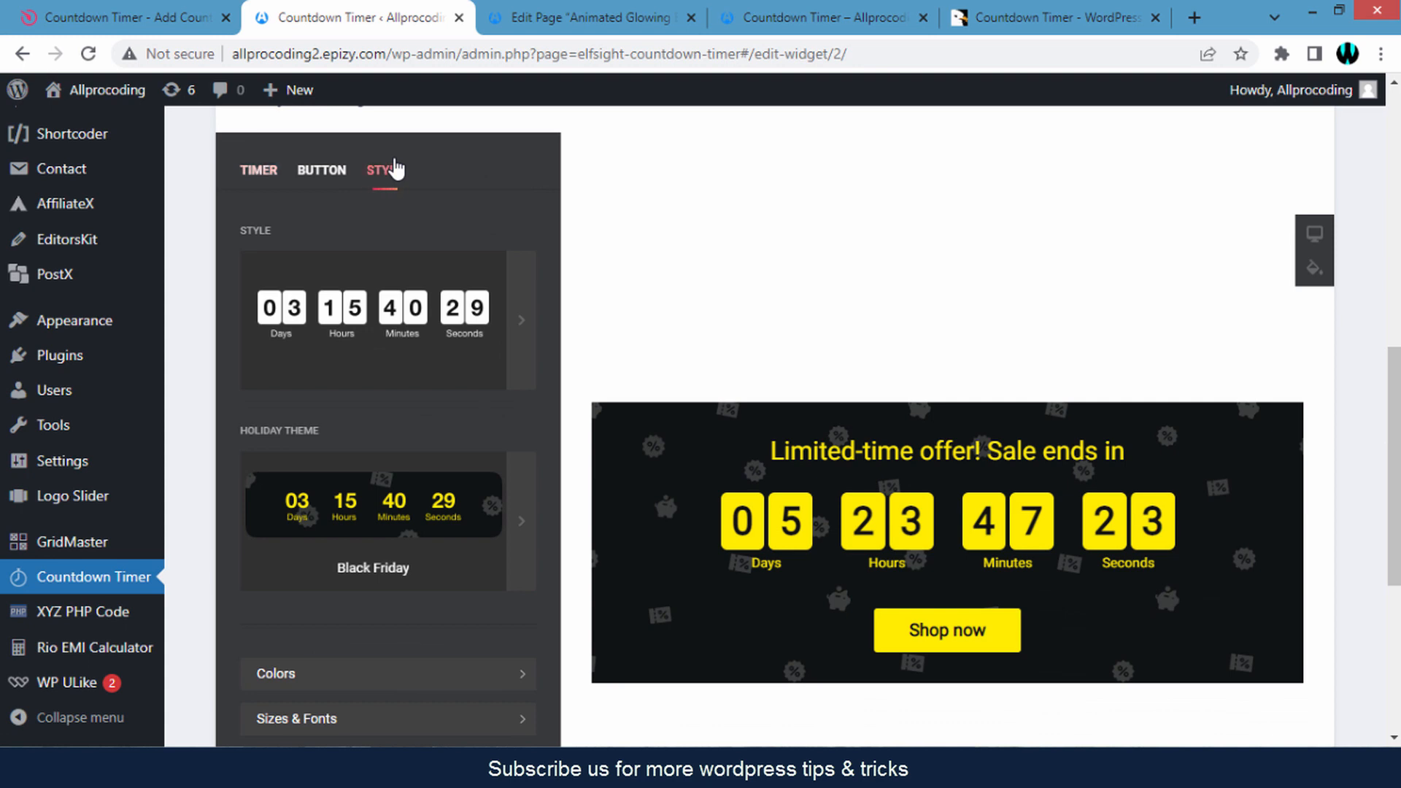
pyautogui.scroll(-3, 525, 365)
pyautogui.click(524, 336)
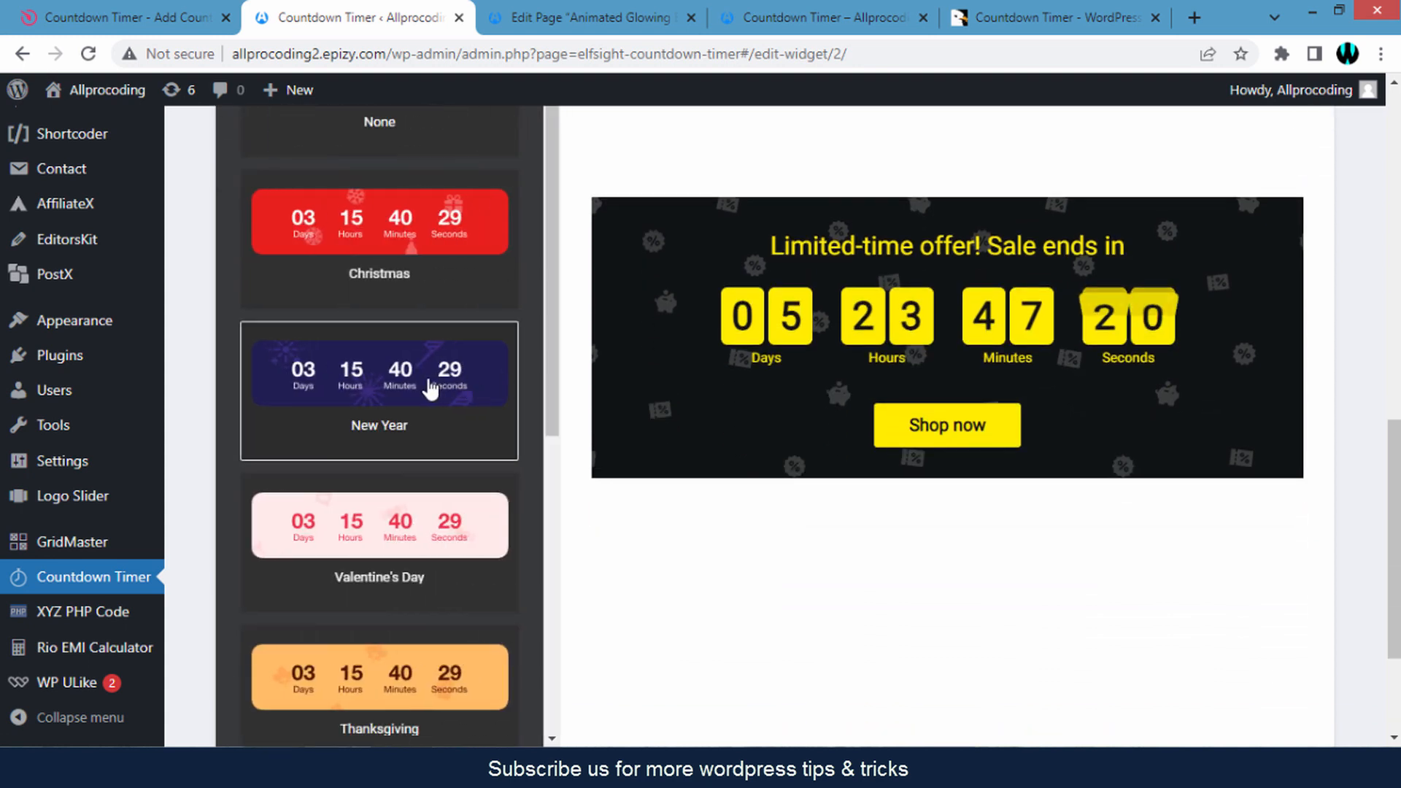
pyautogui.click(381, 388)
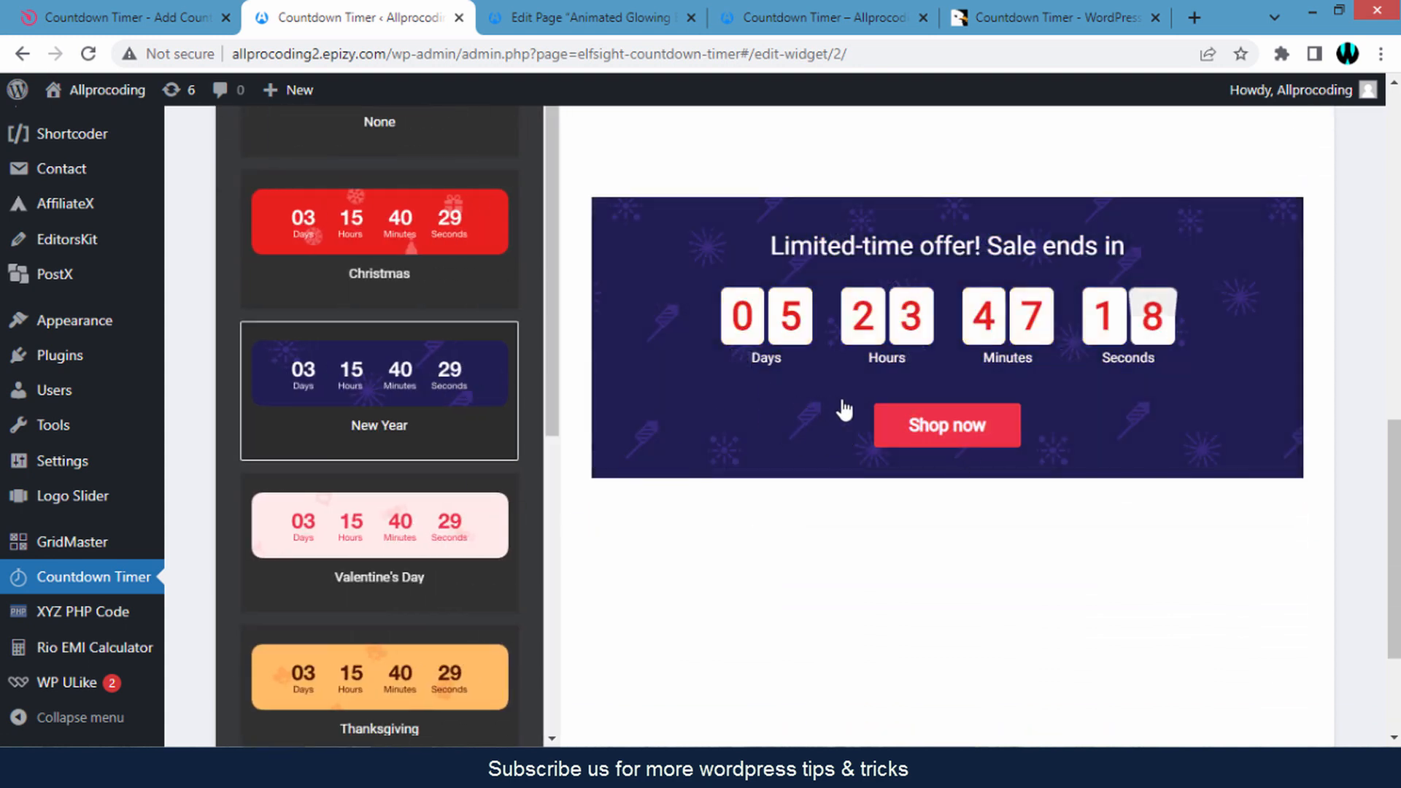
# Leave the holiday theme selection and save the timer widget.
pyautogui.scroll(5, 620, 401)
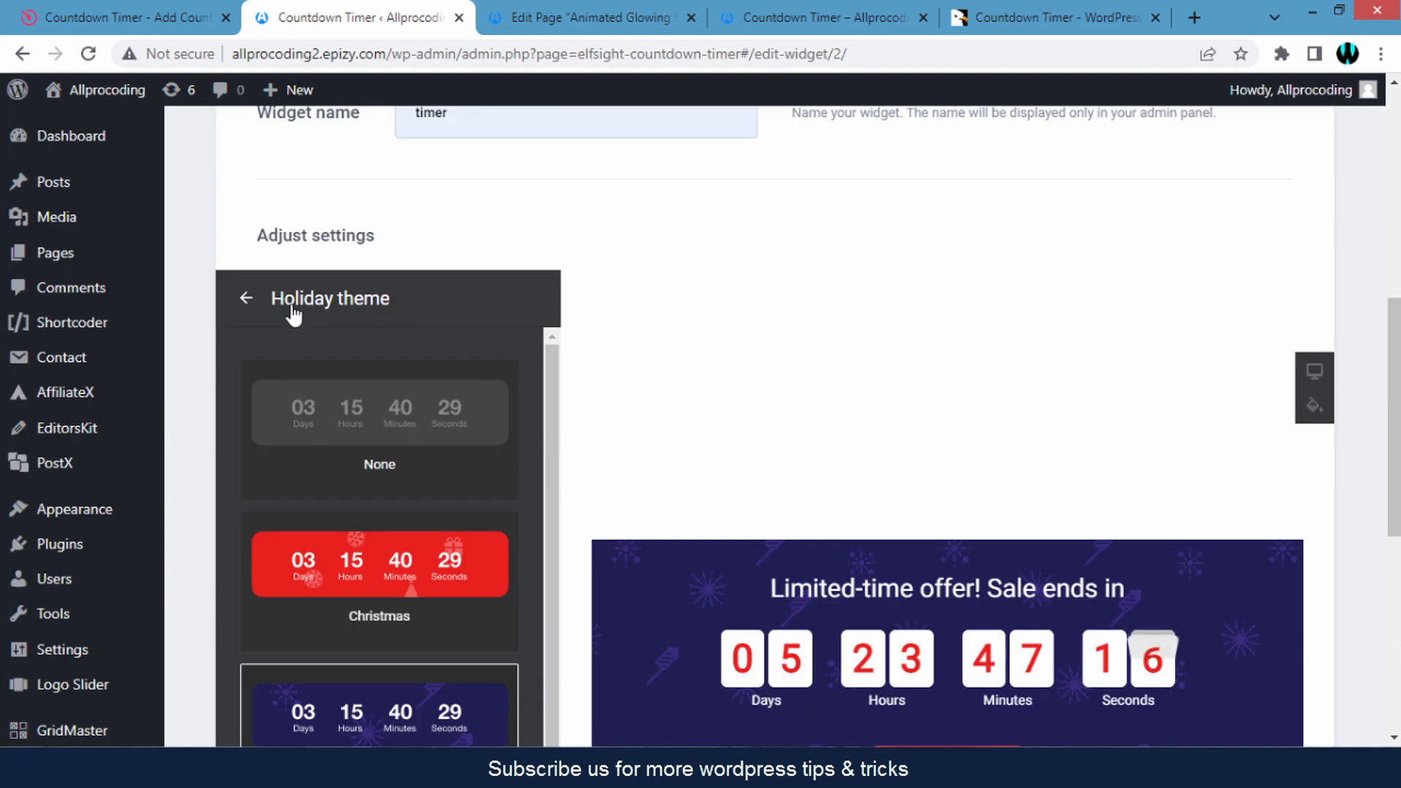
pyautogui.click(246, 299)
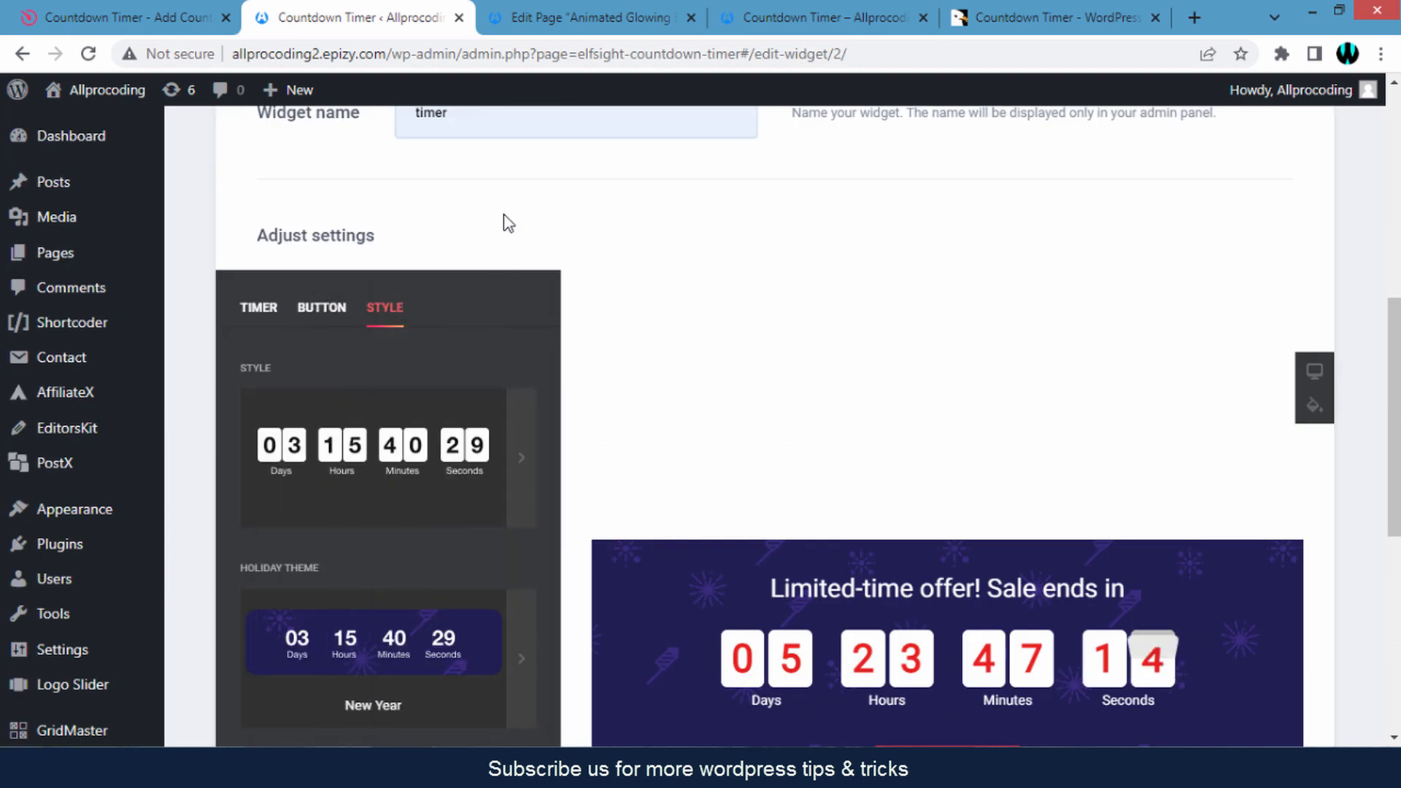
pyautogui.scroll(-2, 517, 202)
pyautogui.scroll(-1, 577, 522)
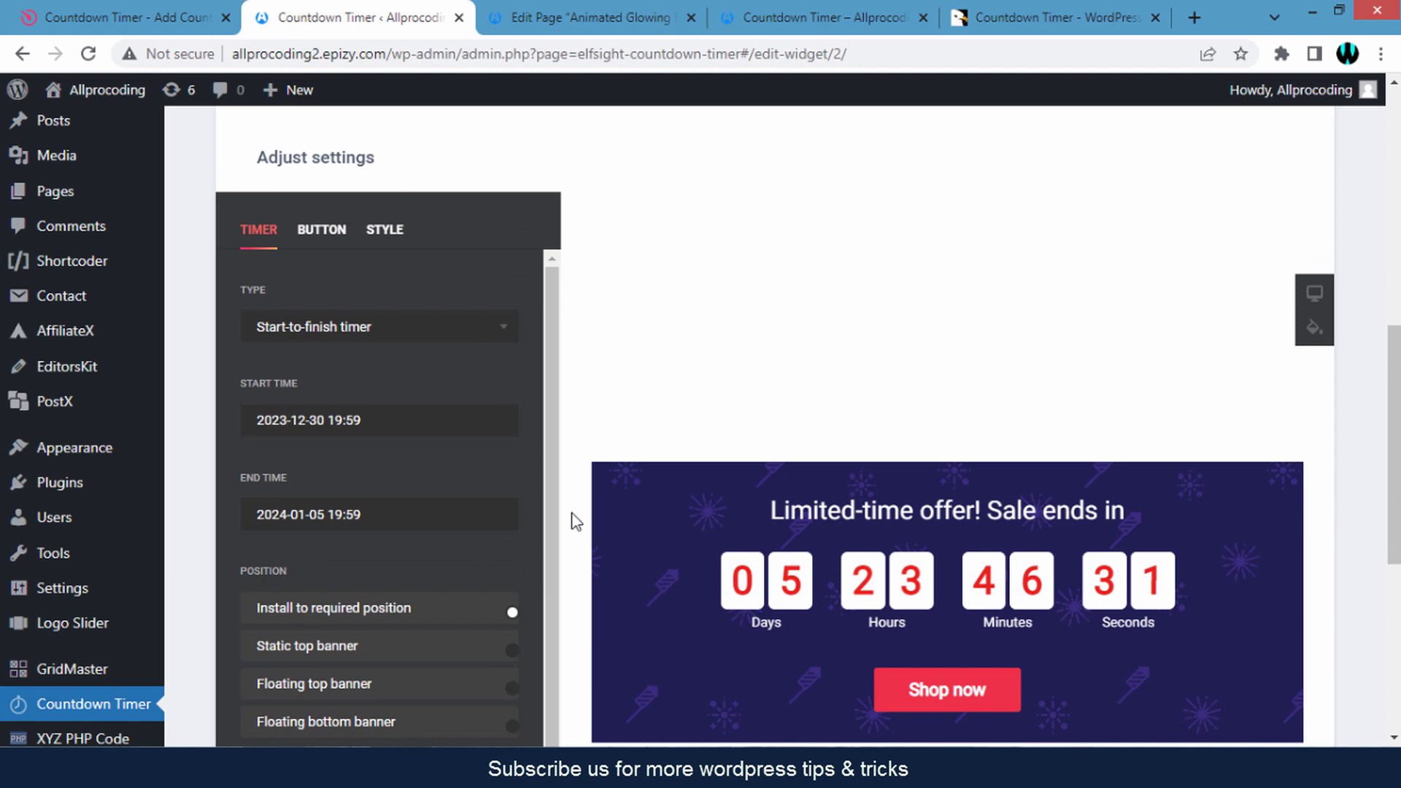
pyautogui.scroll(-6, 576, 521)
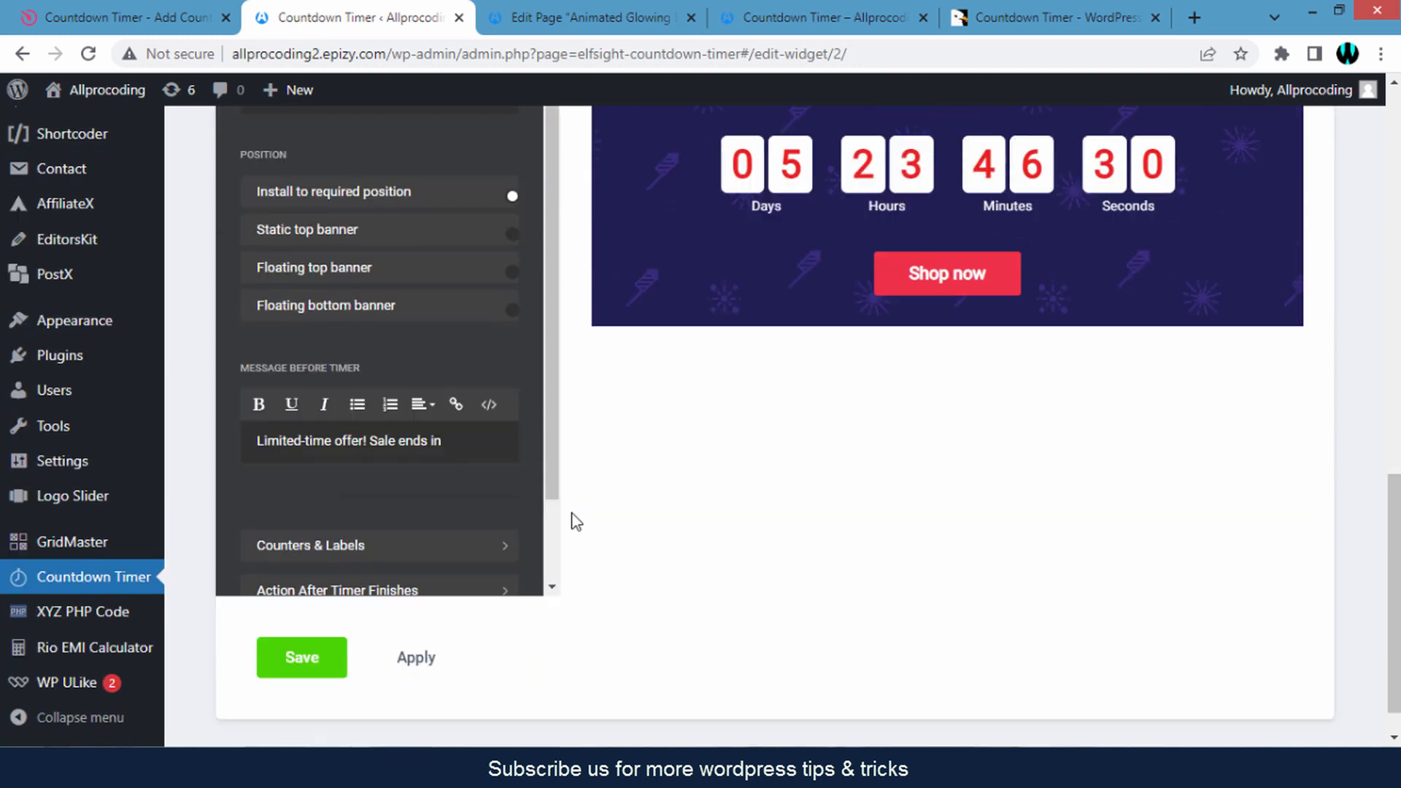
pyautogui.click(310, 614)
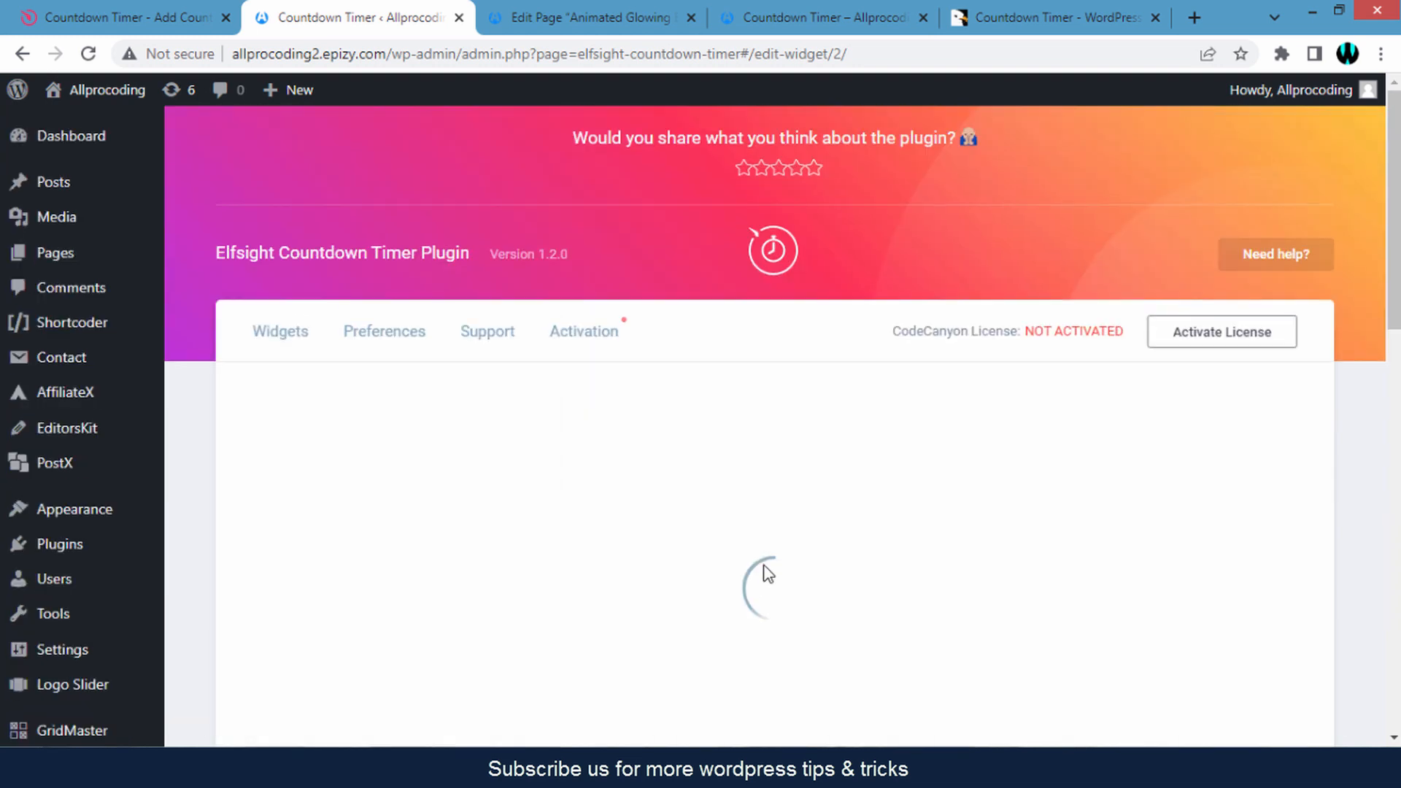
# Reload the published sample page and check how the timer looks with the New Year theme.
pyautogui.click(794, 6)
pyautogui.click(783, 59)
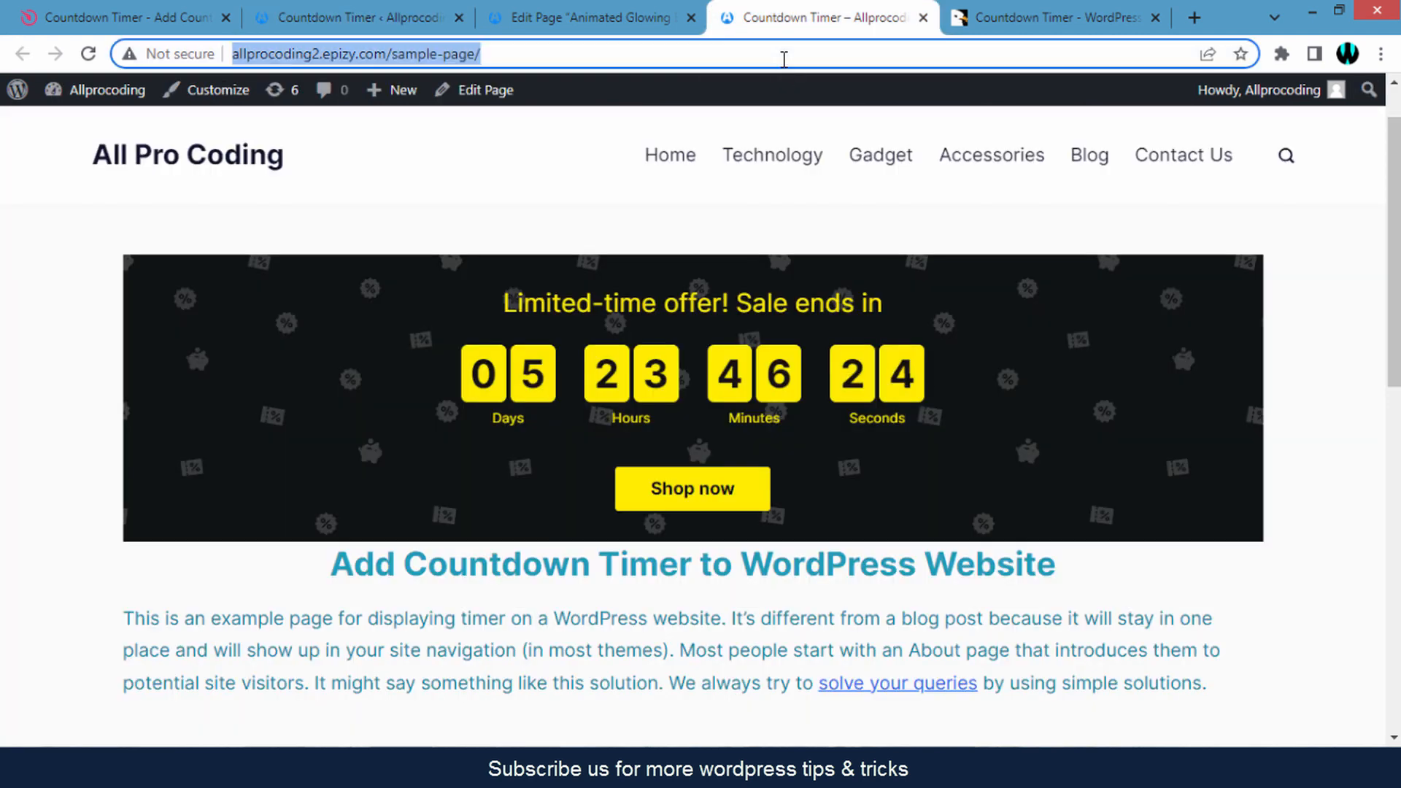
pyautogui.press('Return')
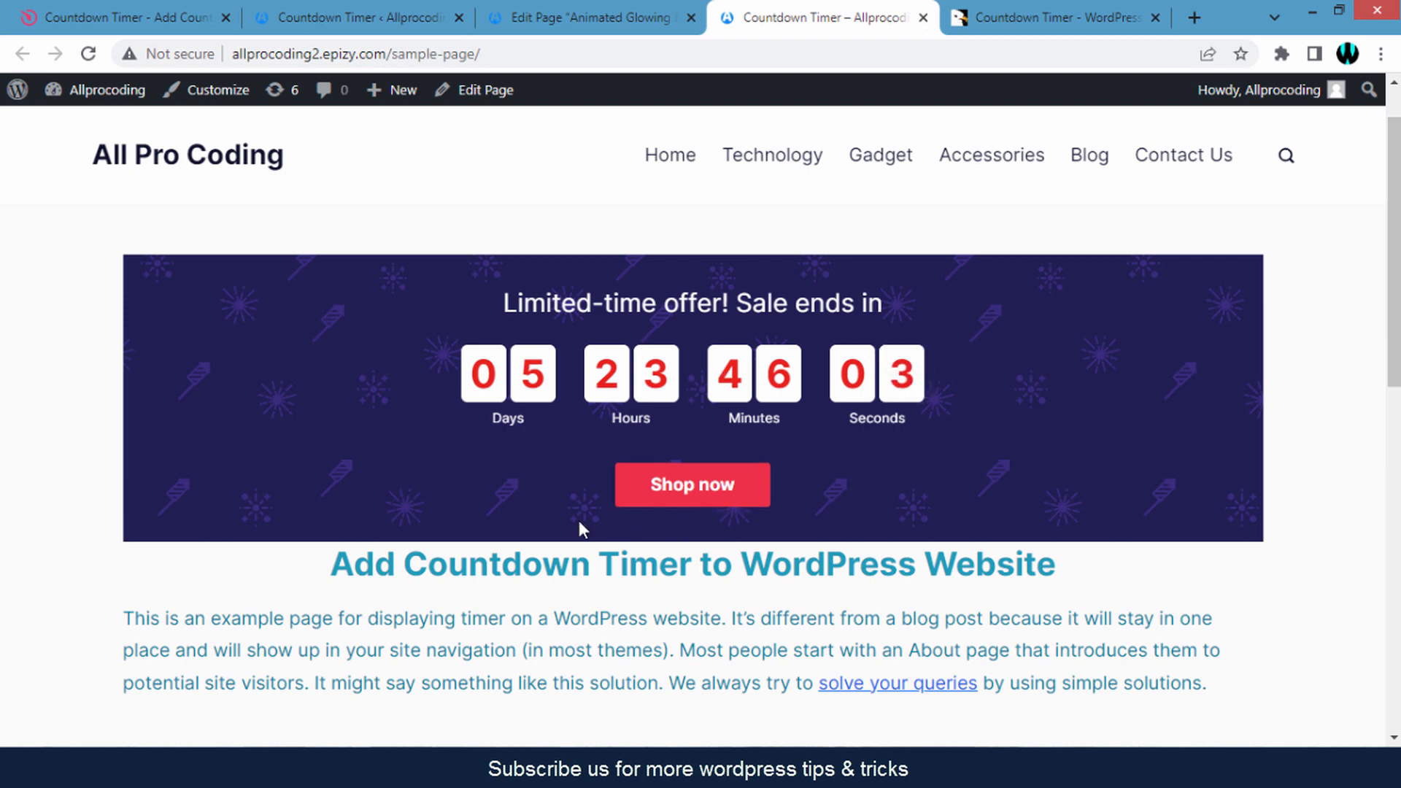
pyautogui.scroll(1, 516, 519)
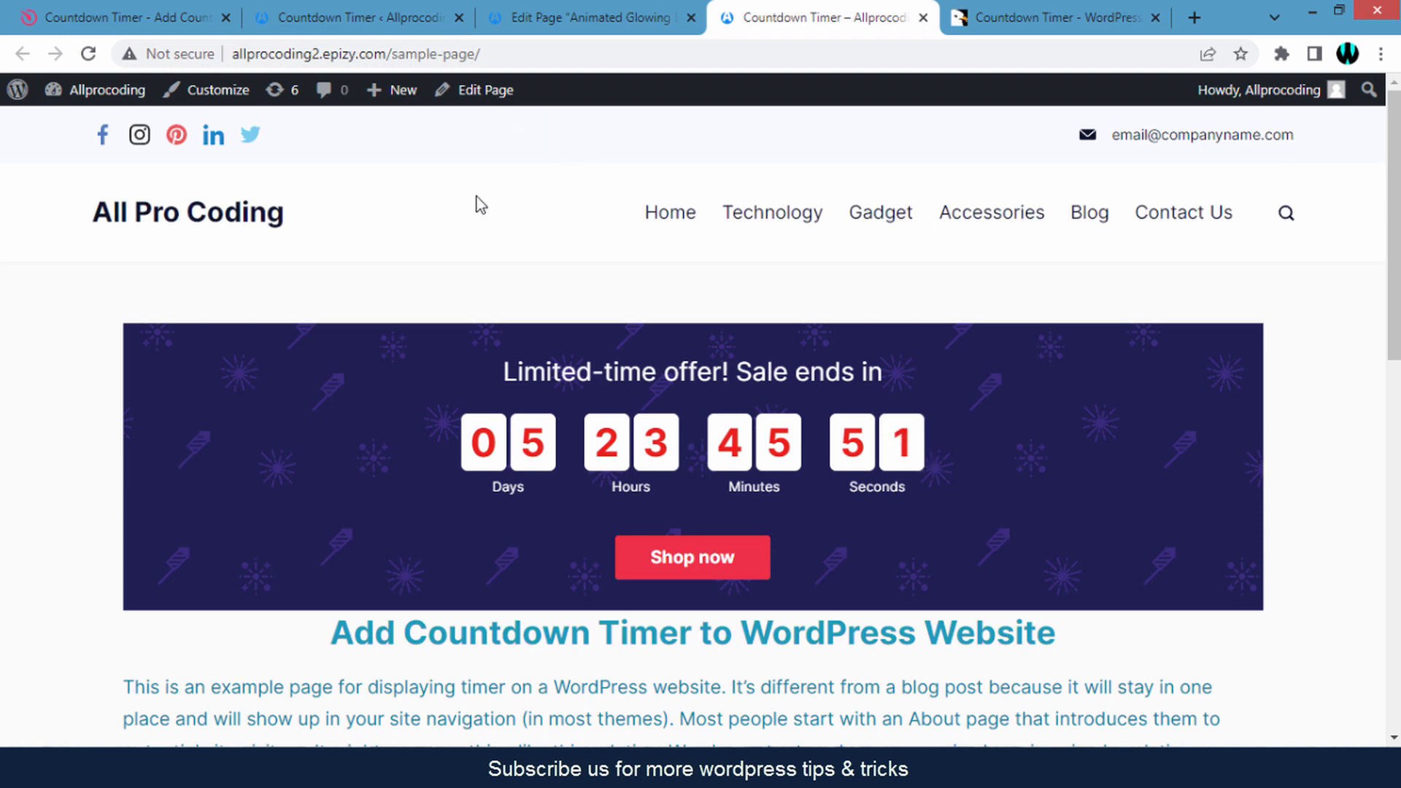
pyautogui.click(540, 13)
pyautogui.click(383, 22)
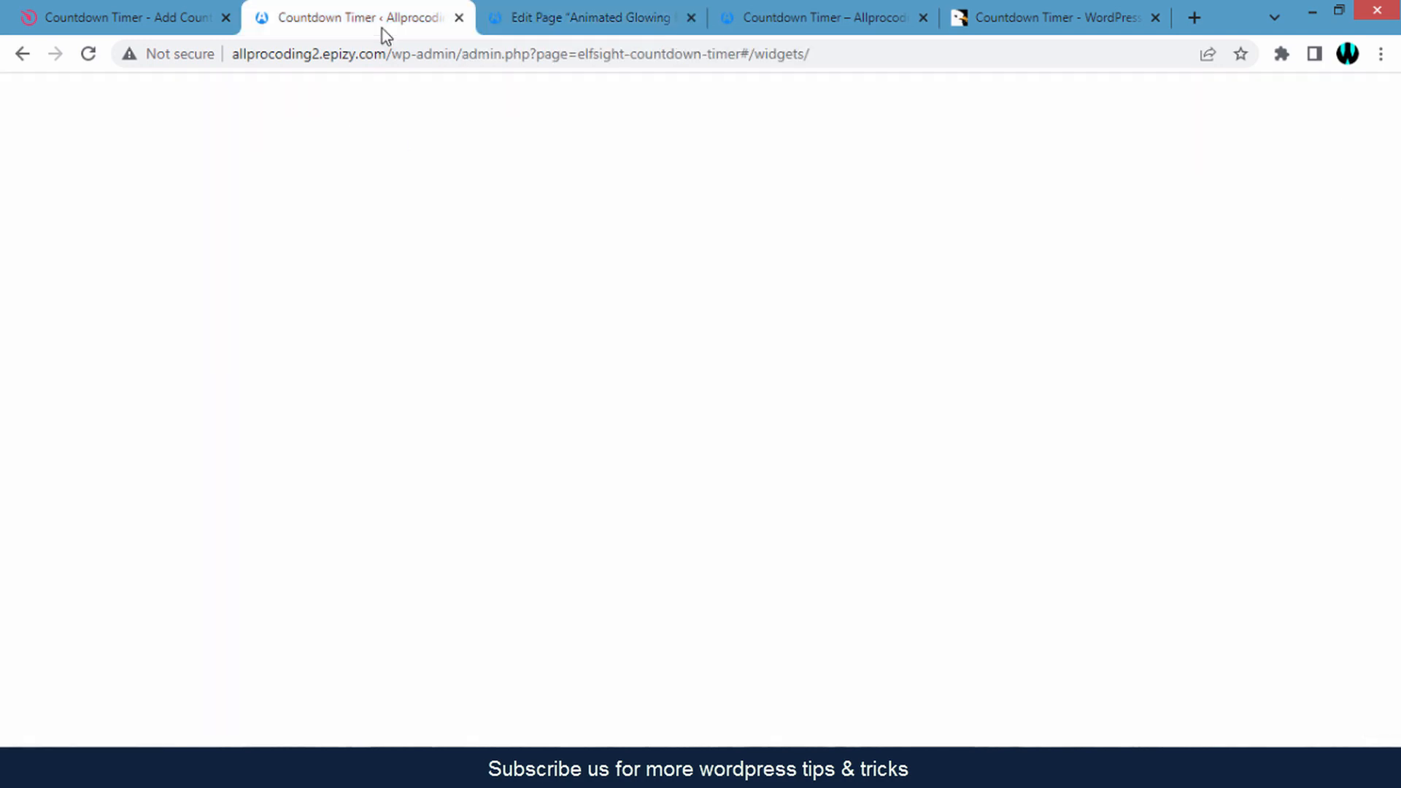
pyautogui.click(773, 18)
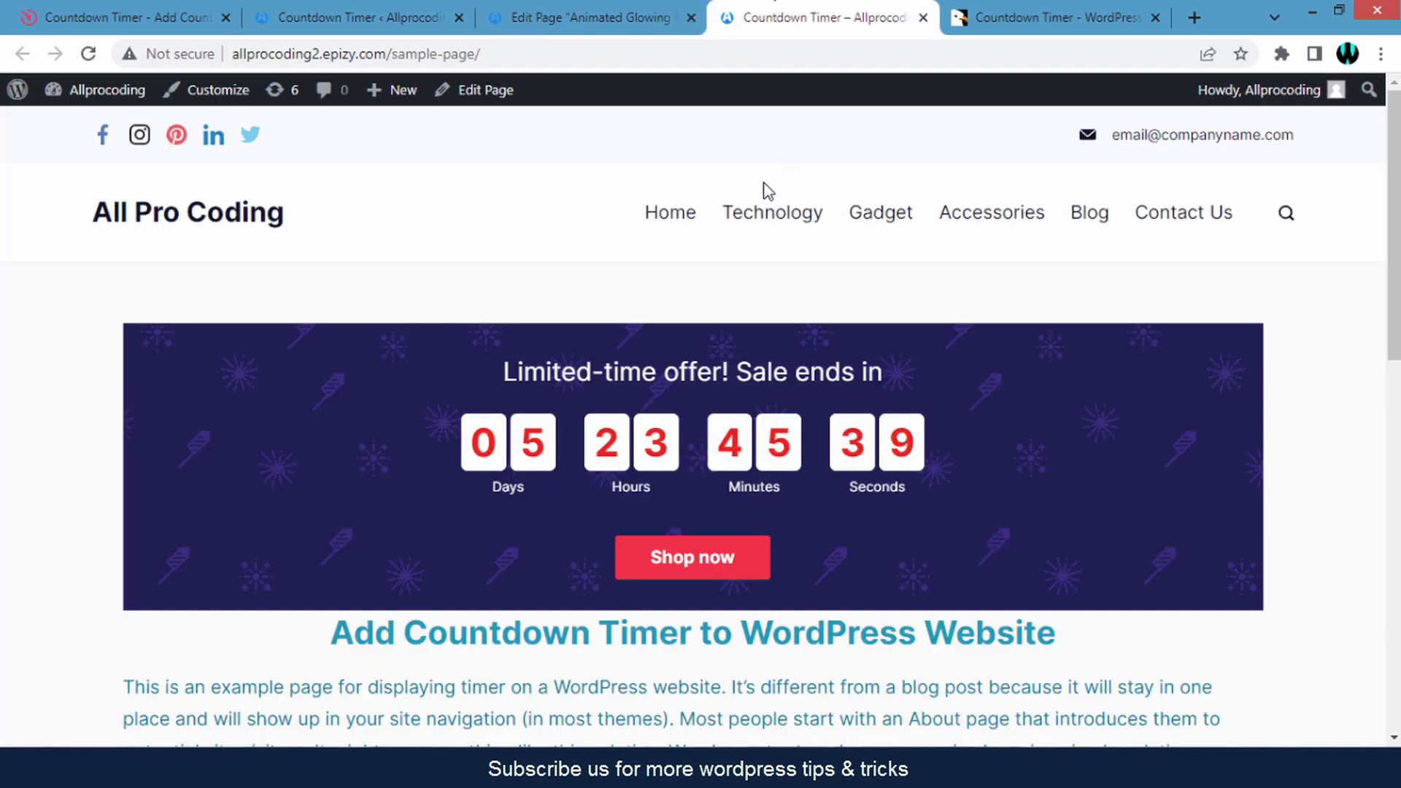
# Set the timer widget's position to Static top banner and save the widget.
pyautogui.click(402, 11)
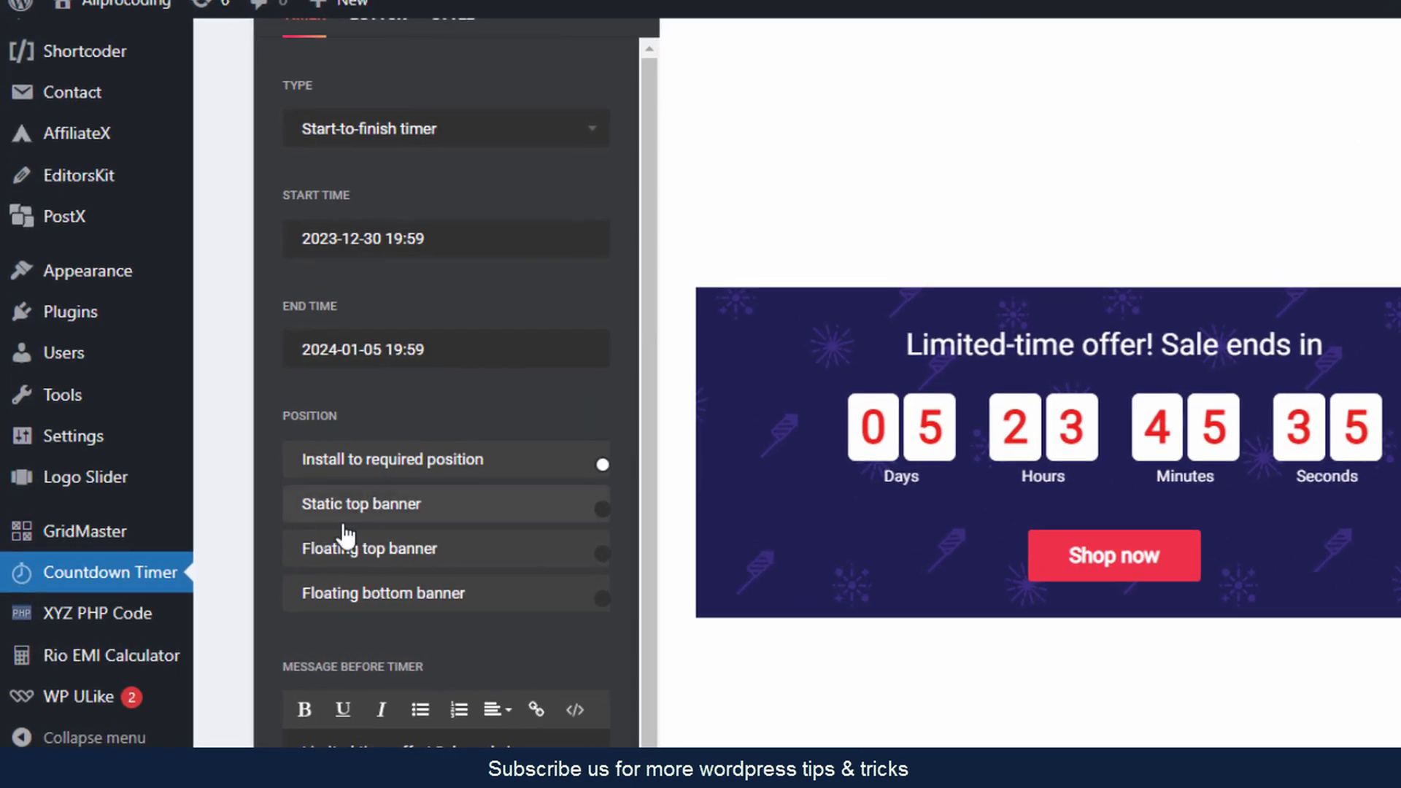
pyautogui.click(392, 507)
pyautogui.scroll(3, 656, 539)
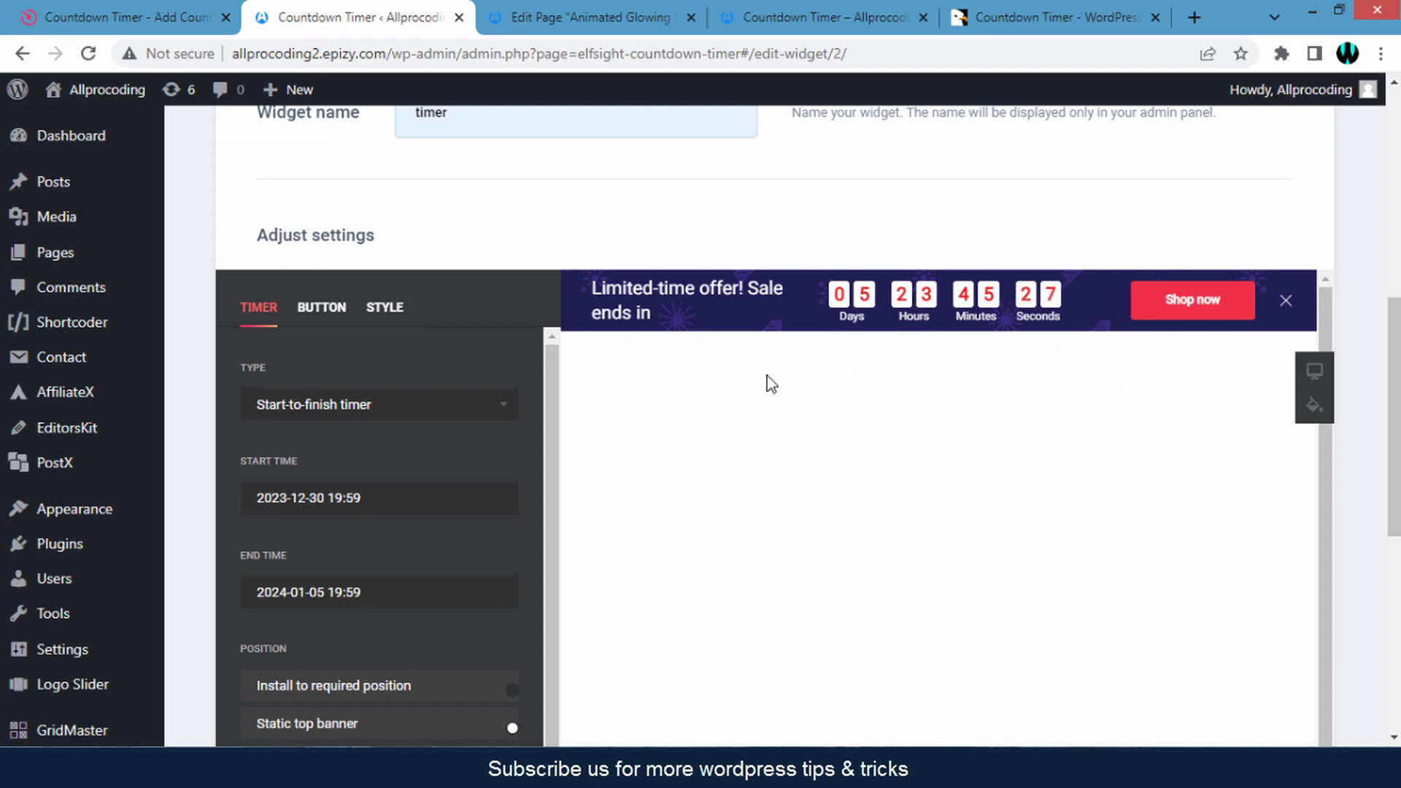
pyautogui.scroll(-1, 540, 491)
pyautogui.scroll(-5, 619, 494)
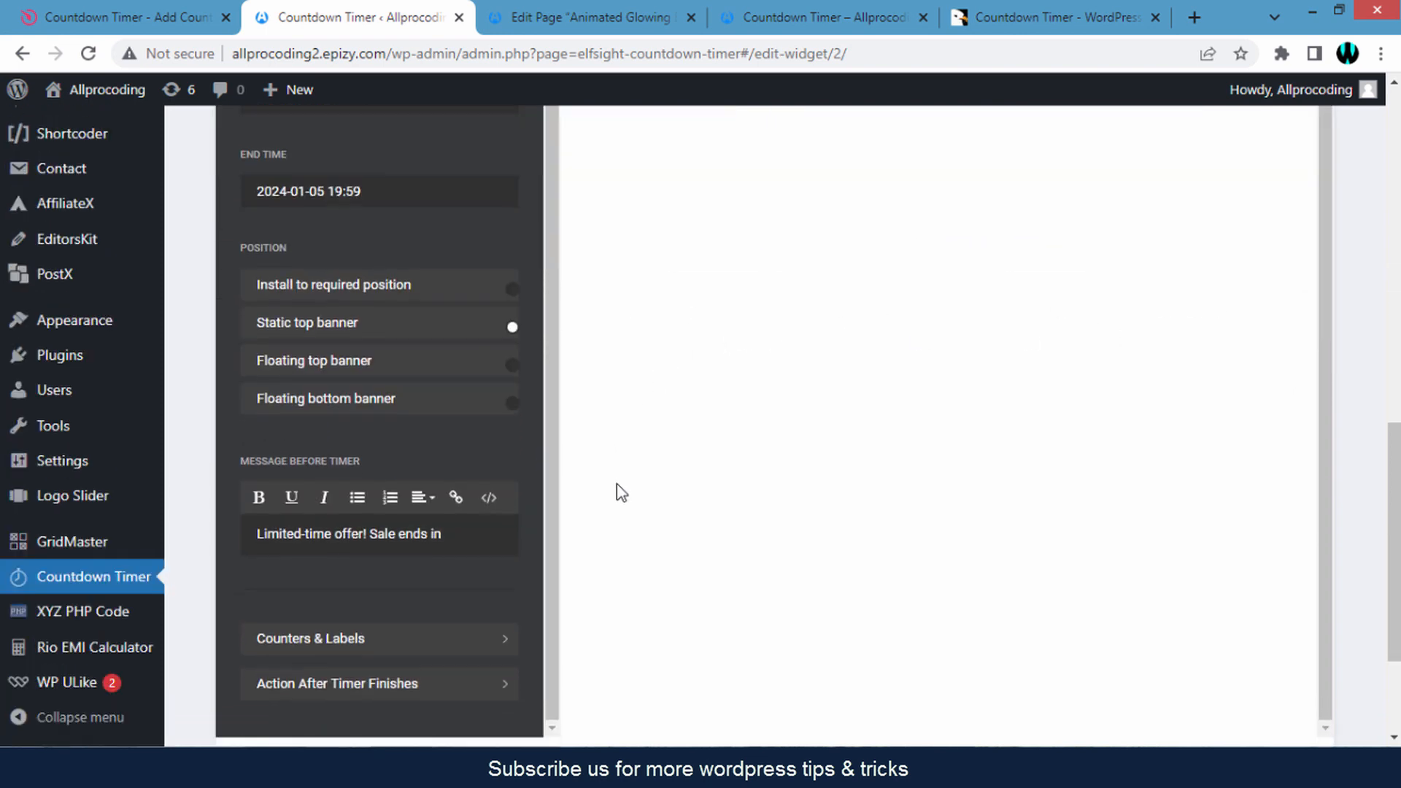
pyautogui.scroll(-3, 619, 494)
pyautogui.click(307, 620)
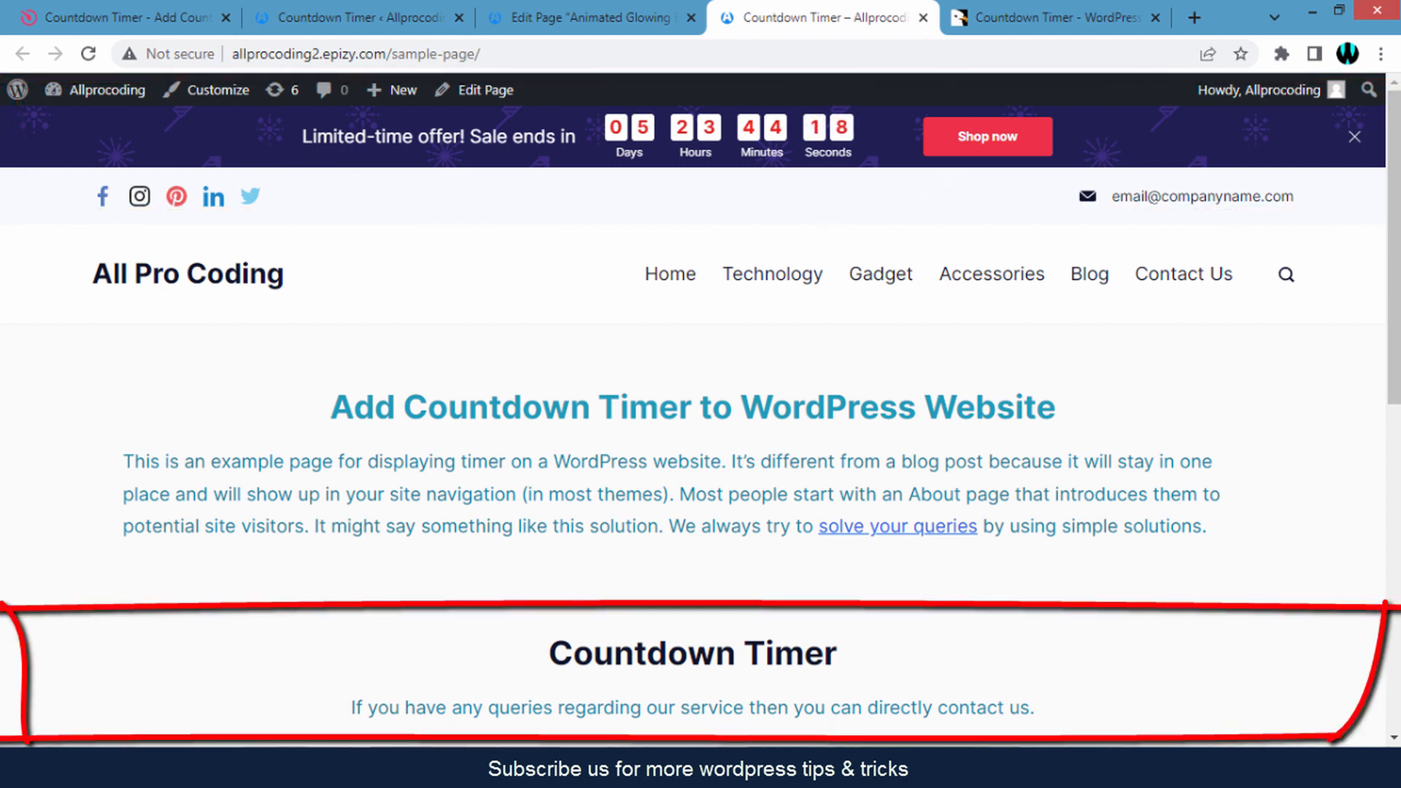
# Return to the timer widget's settings, set its position to Floating bottom banner and check the preview.
pyautogui.click(369, 16)
pyautogui.click(350, 653)
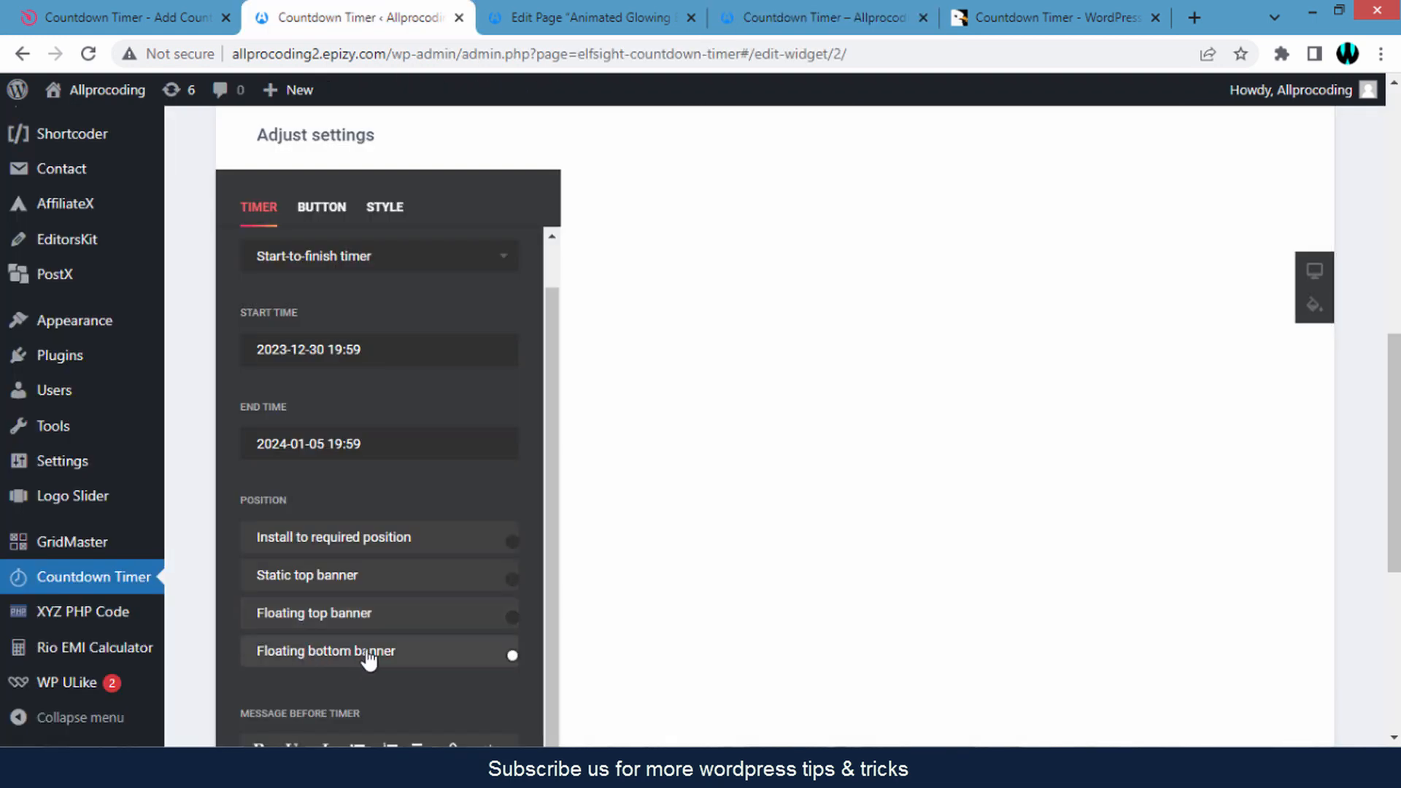
pyautogui.scroll(1, 409, 685)
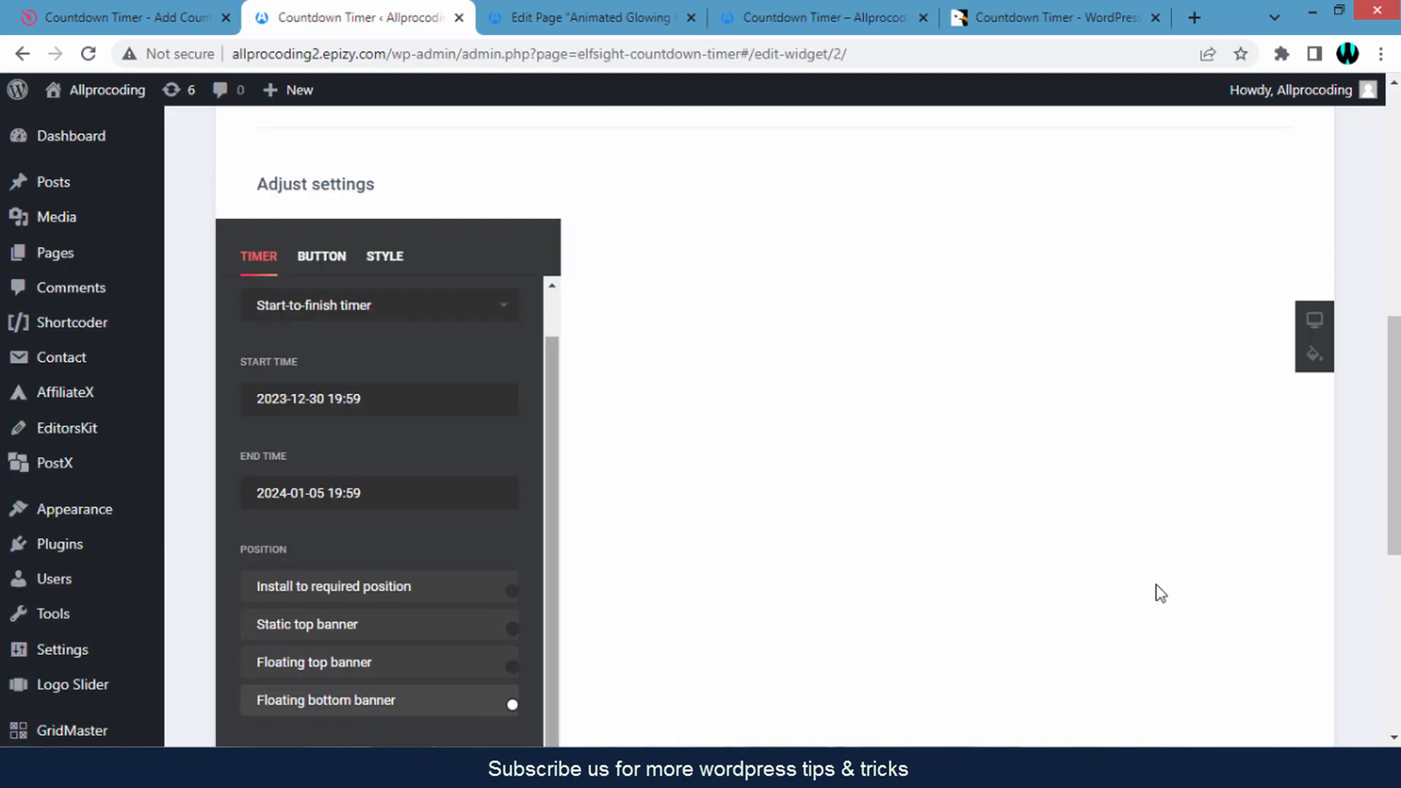
pyautogui.scroll(-5, 1394, 456)
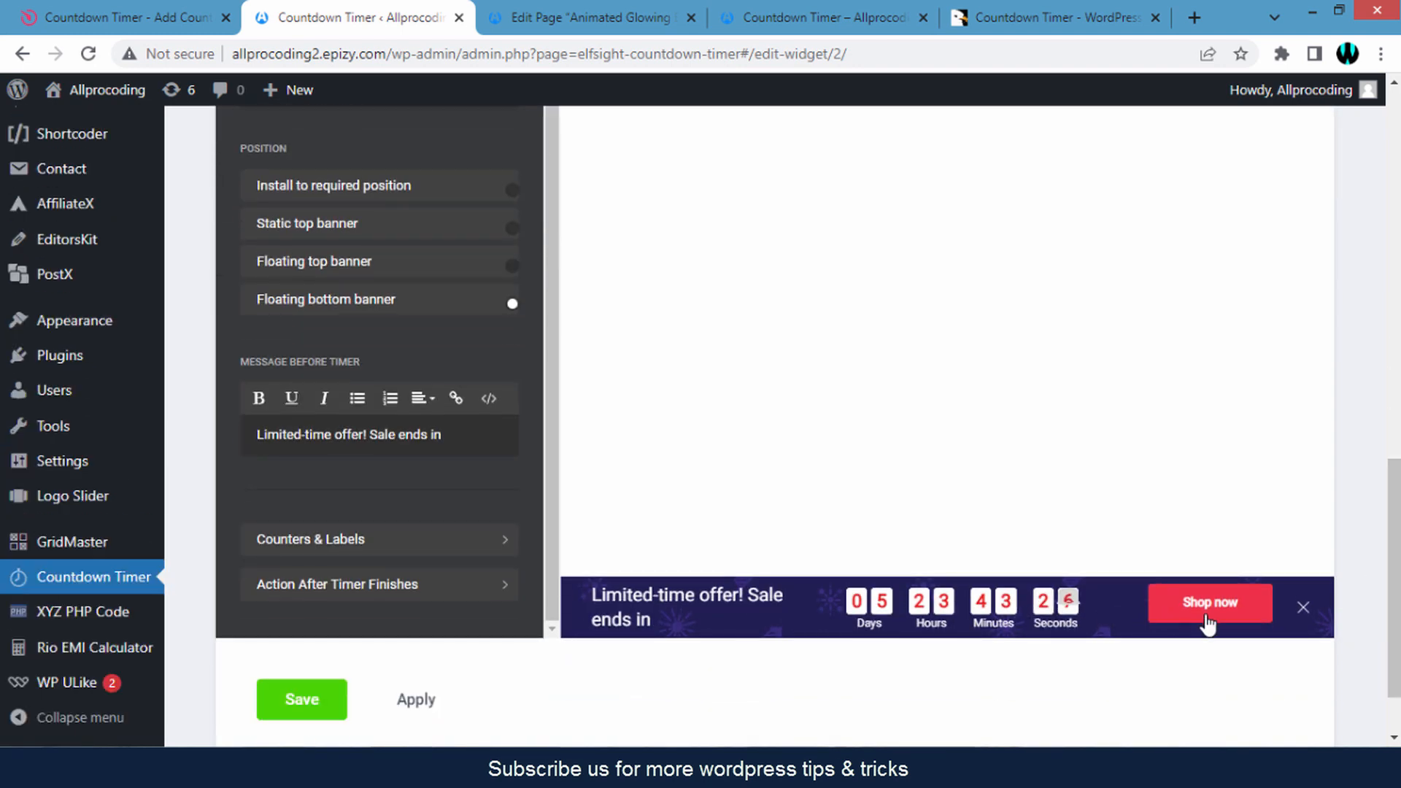
pyautogui.scroll(1, 1309, 683)
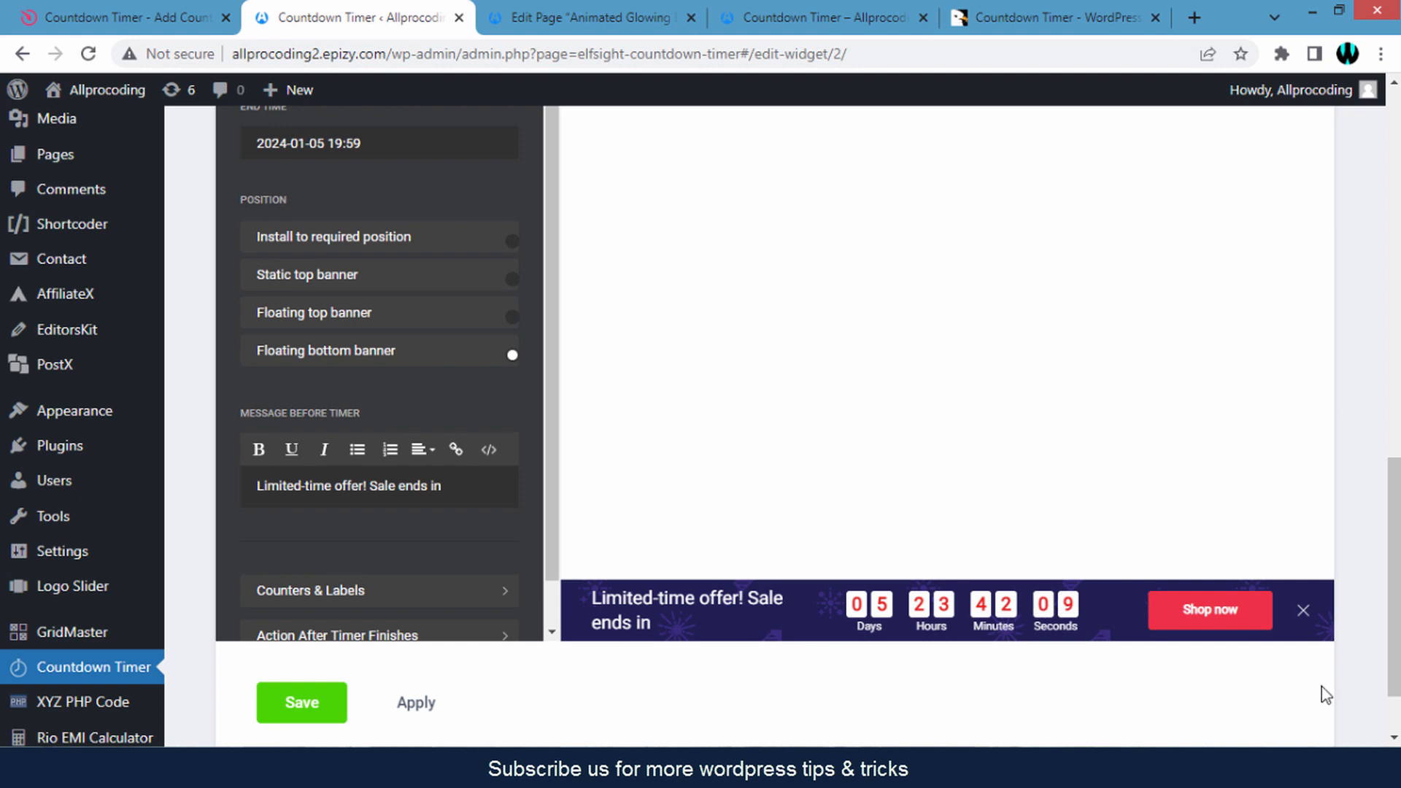
pyautogui.moveTo(1395, 606); pyautogui.dragTo(1384, 469)
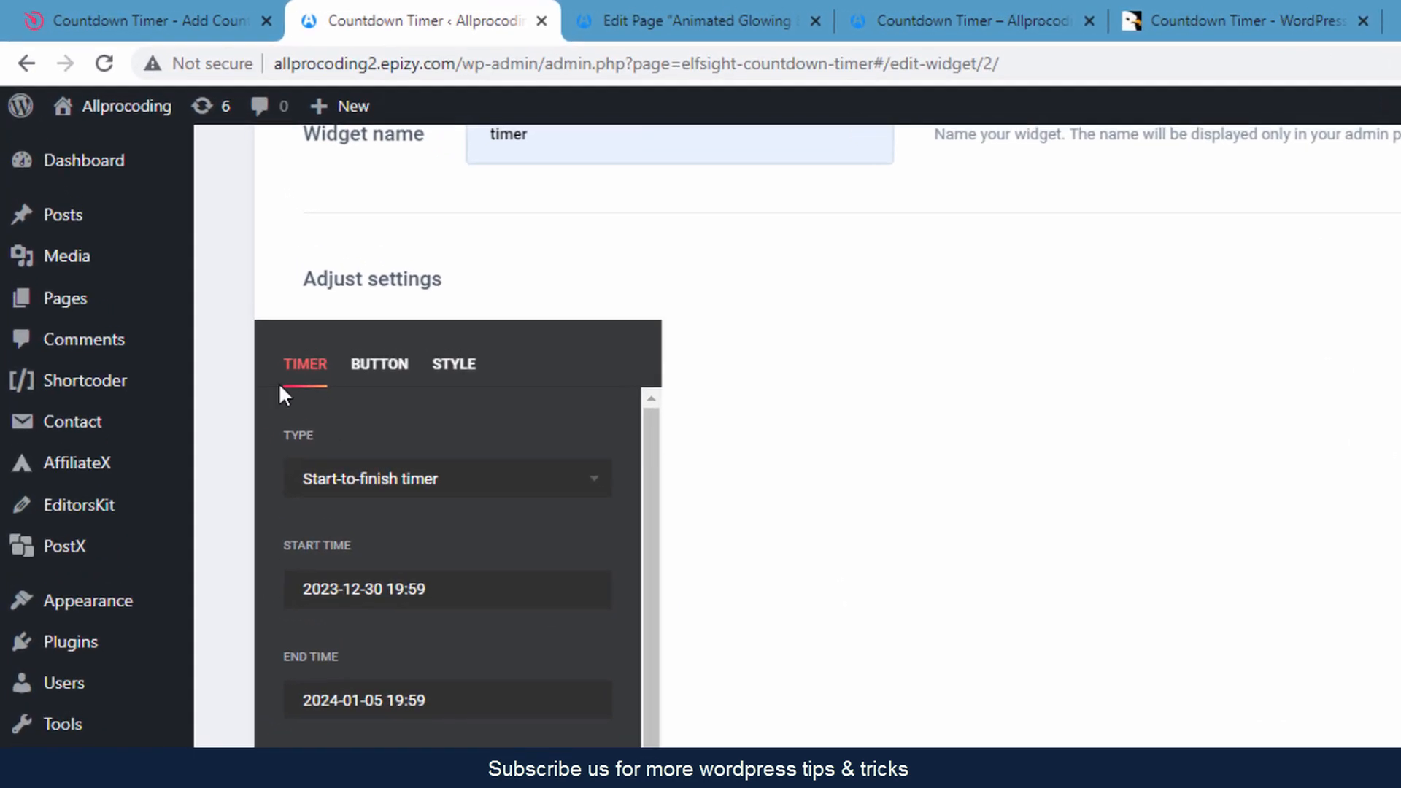
# Set the timer type to Remaining time counter per visitor and the widget position to Install to required position.
pyautogui.click(604, 505)
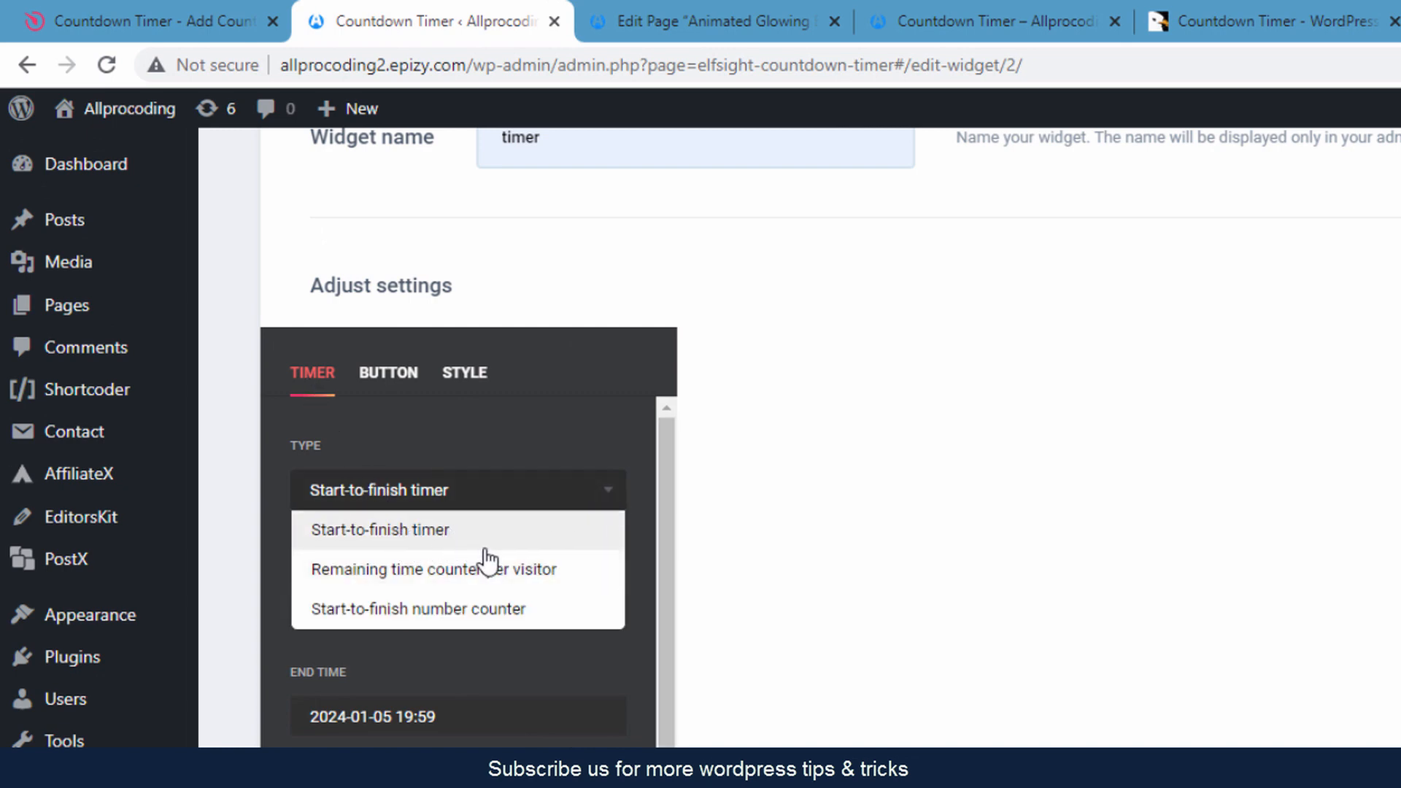
pyautogui.click(419, 584)
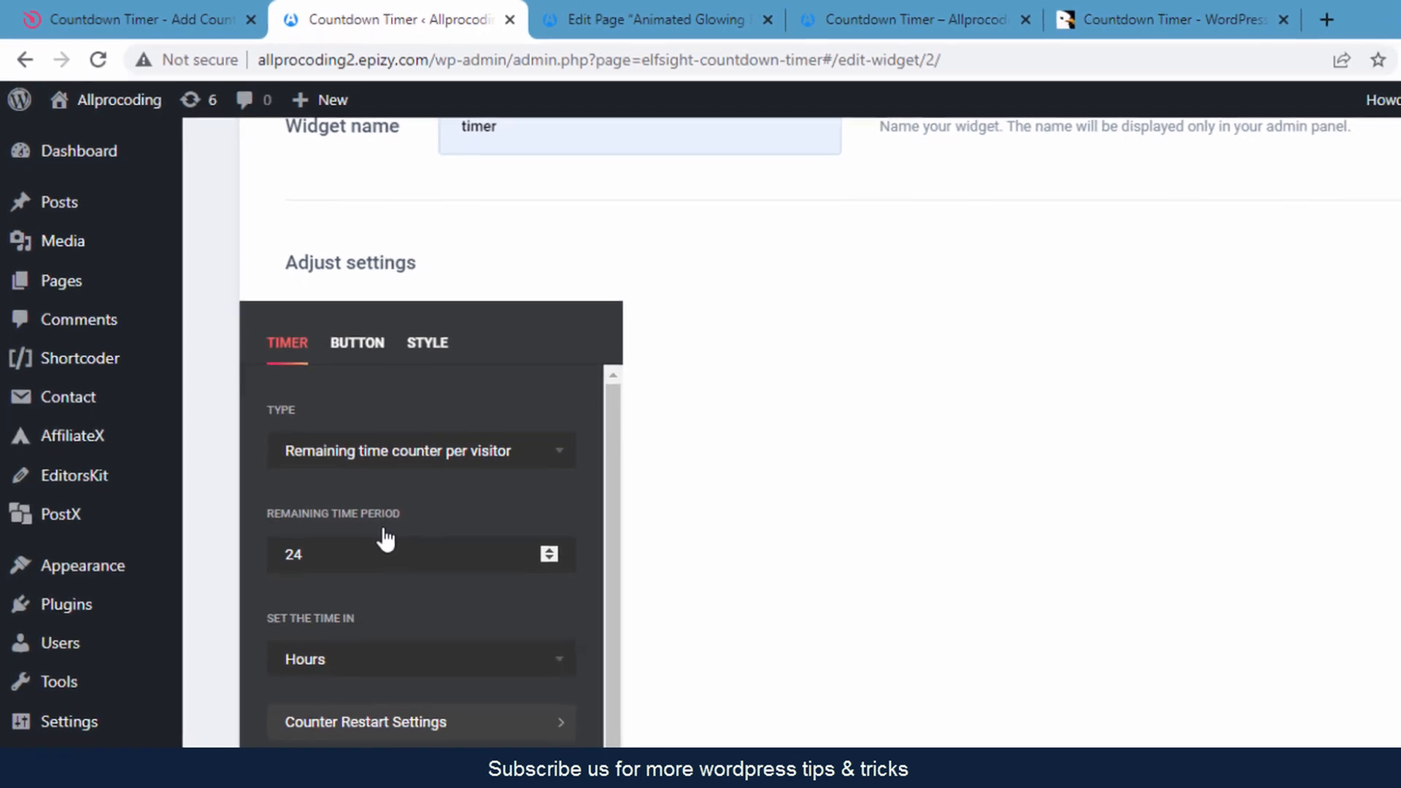
pyautogui.scroll(-2, 503, 642)
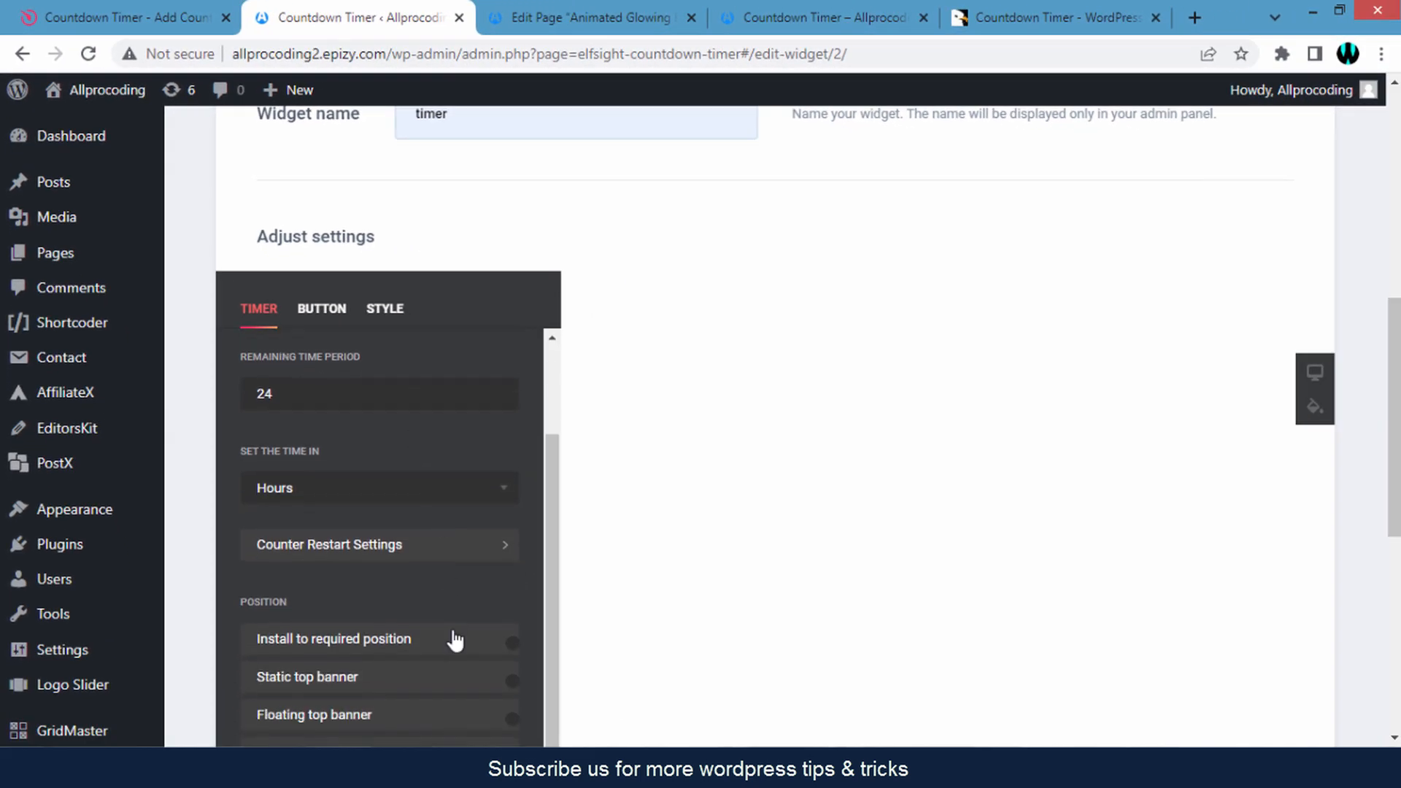
pyautogui.scroll(-1, 452, 634)
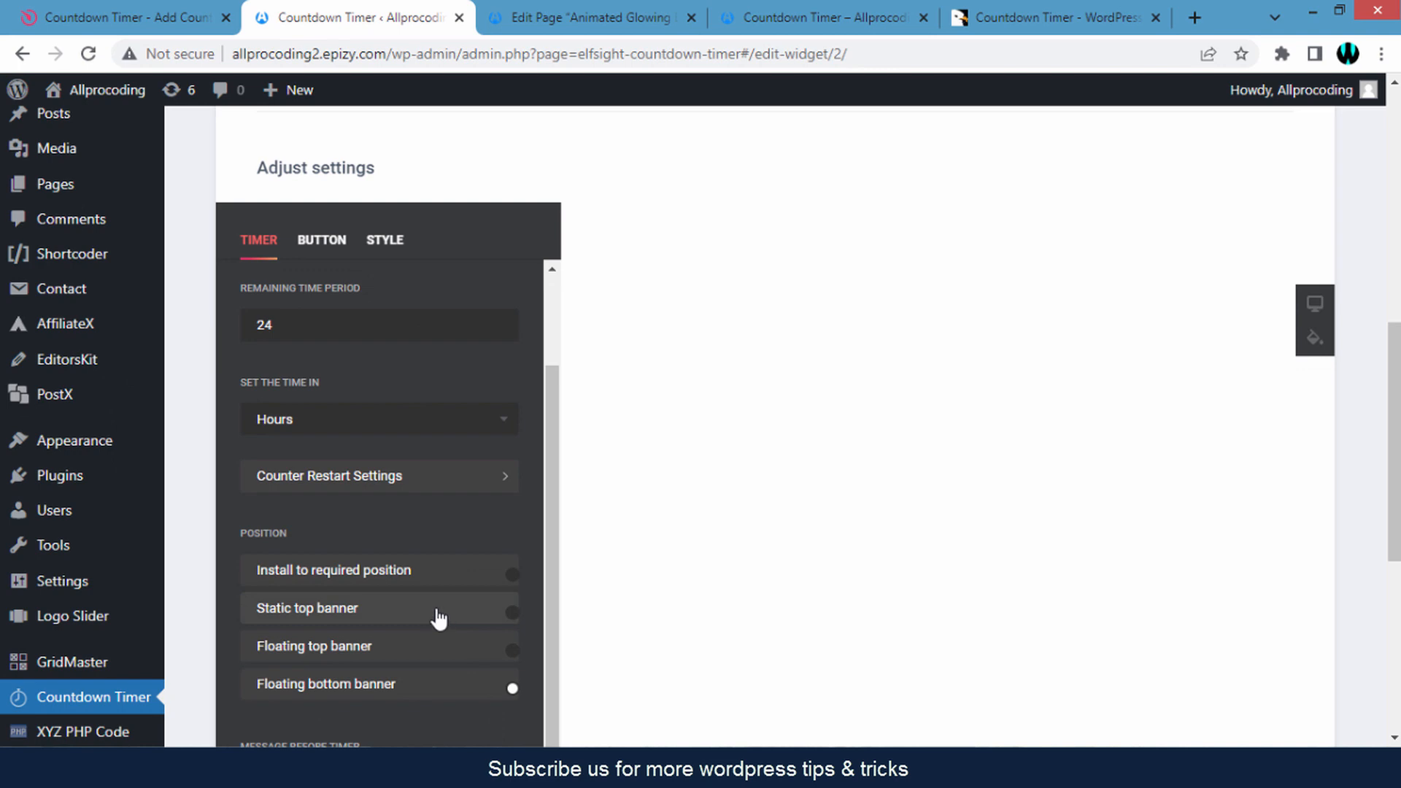
pyautogui.click(412, 575)
pyautogui.scroll(-3, 1222, 387)
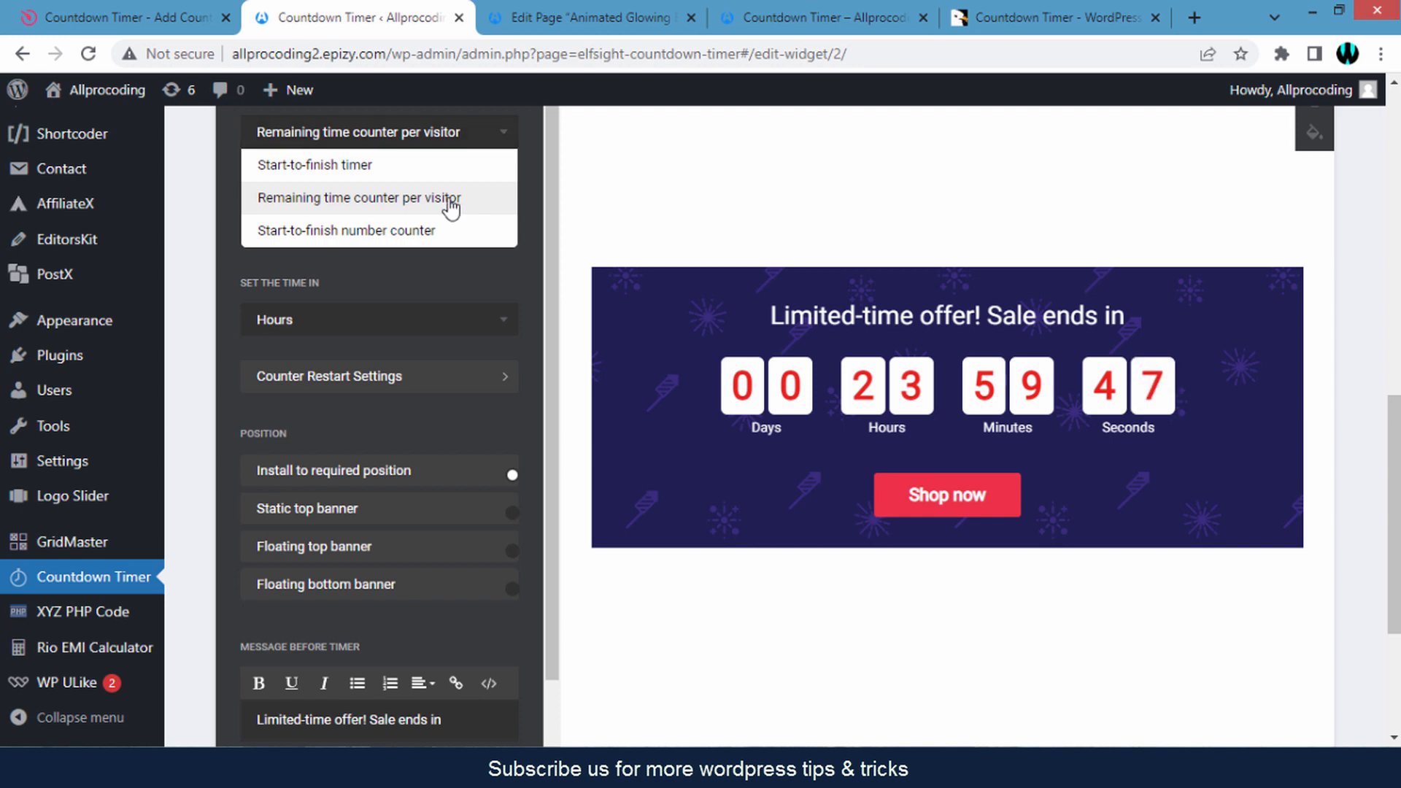
pyautogui.click(451, 203)
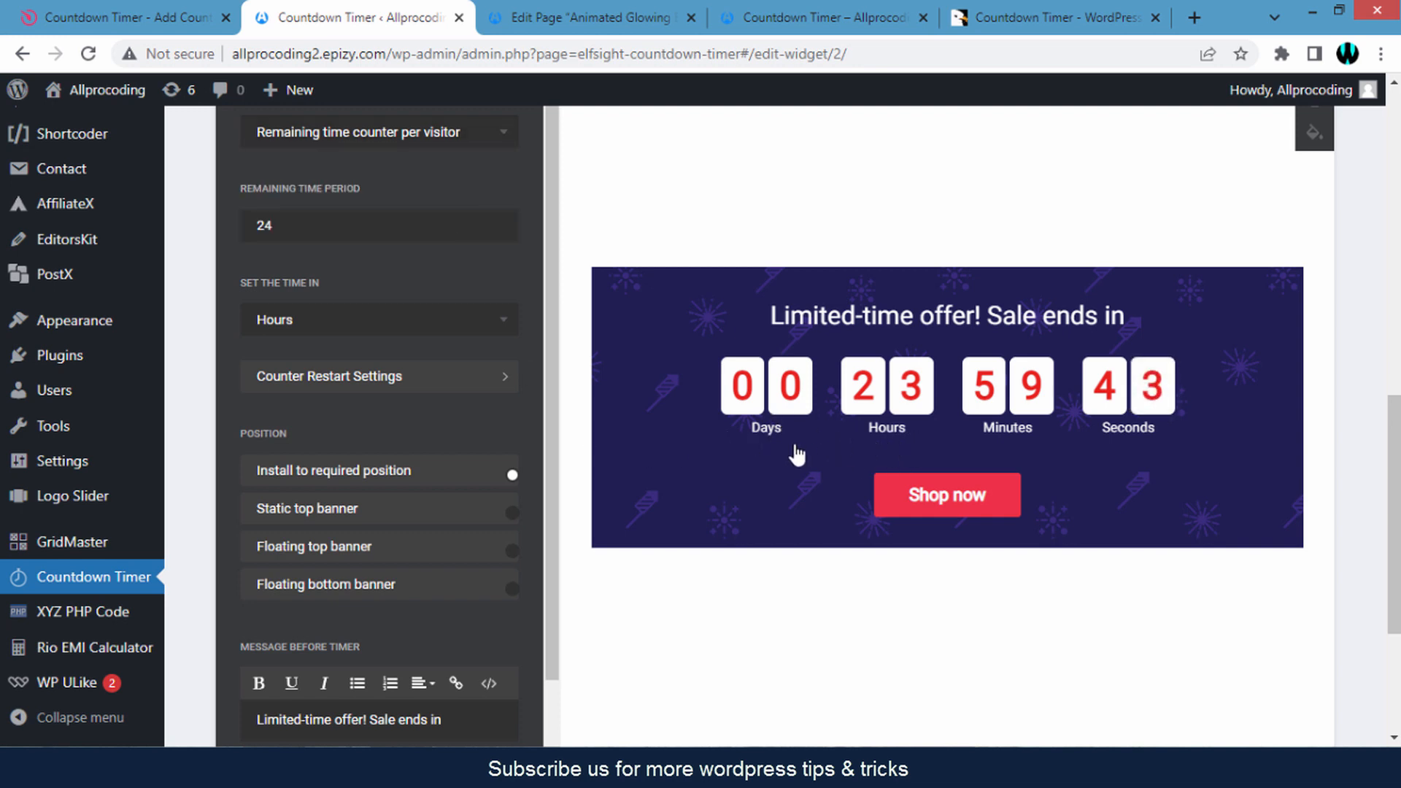
# Switch the type to Start-to-finish timer and back to Remaining time counter per visitor to compare their previews.
pyautogui.click(482, 136)
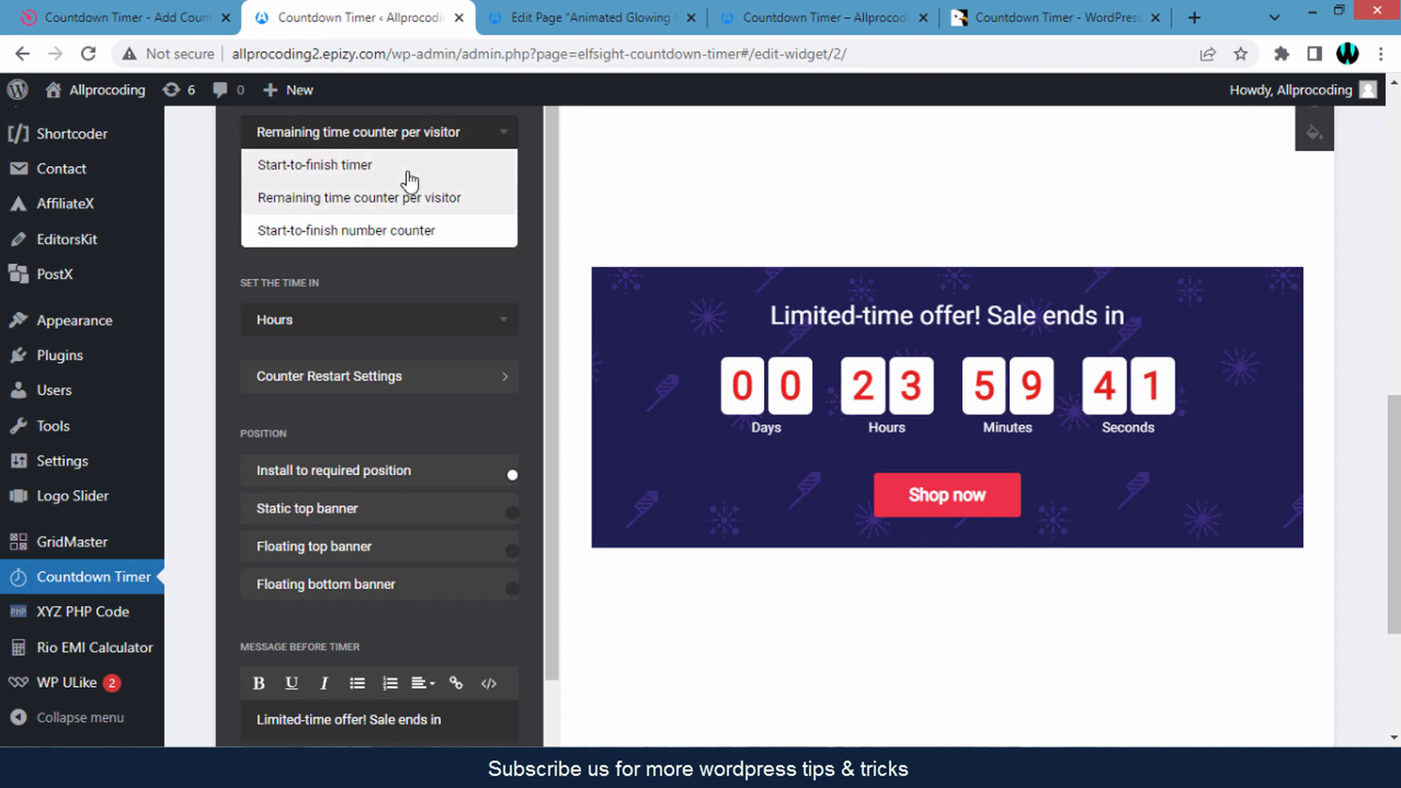
pyautogui.click(407, 169)
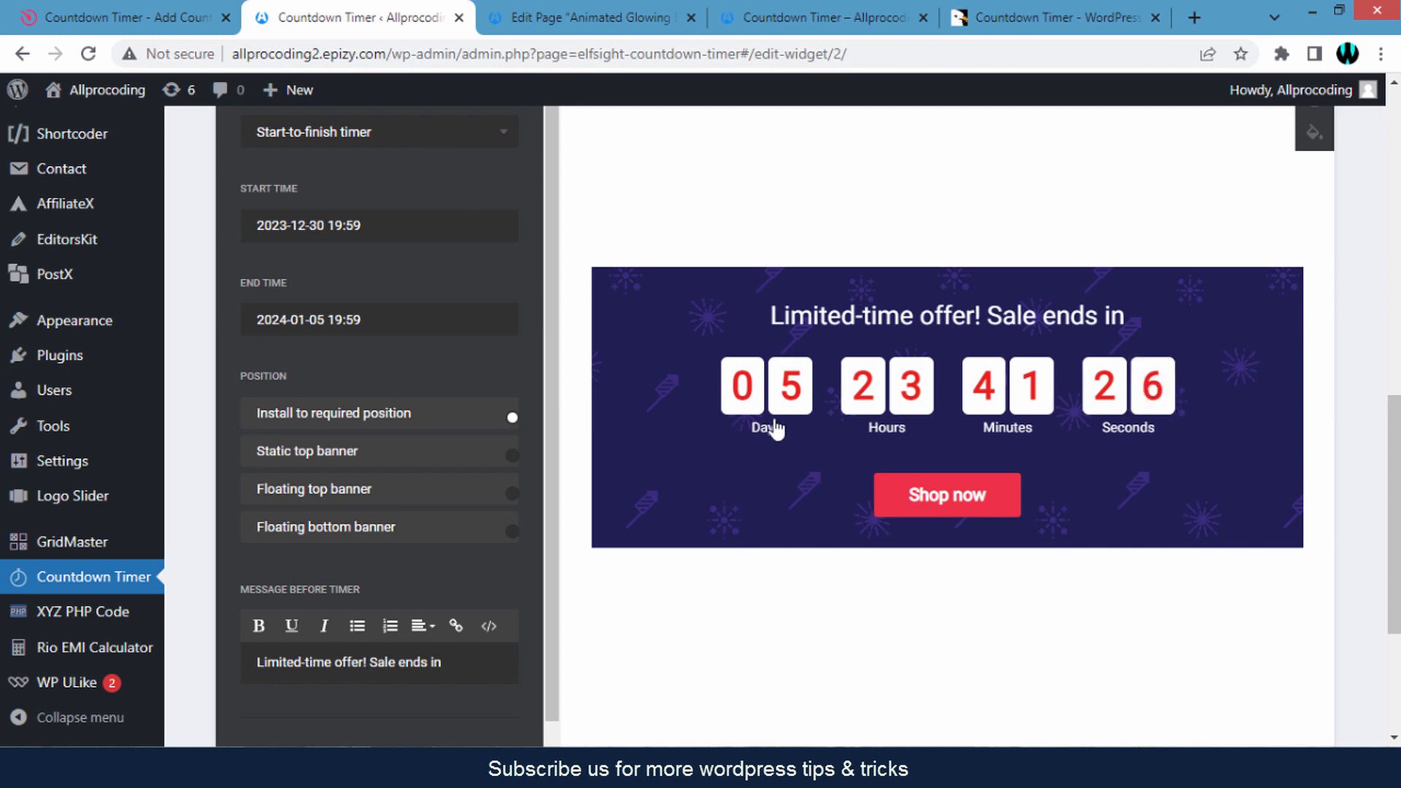
pyautogui.click(472, 143)
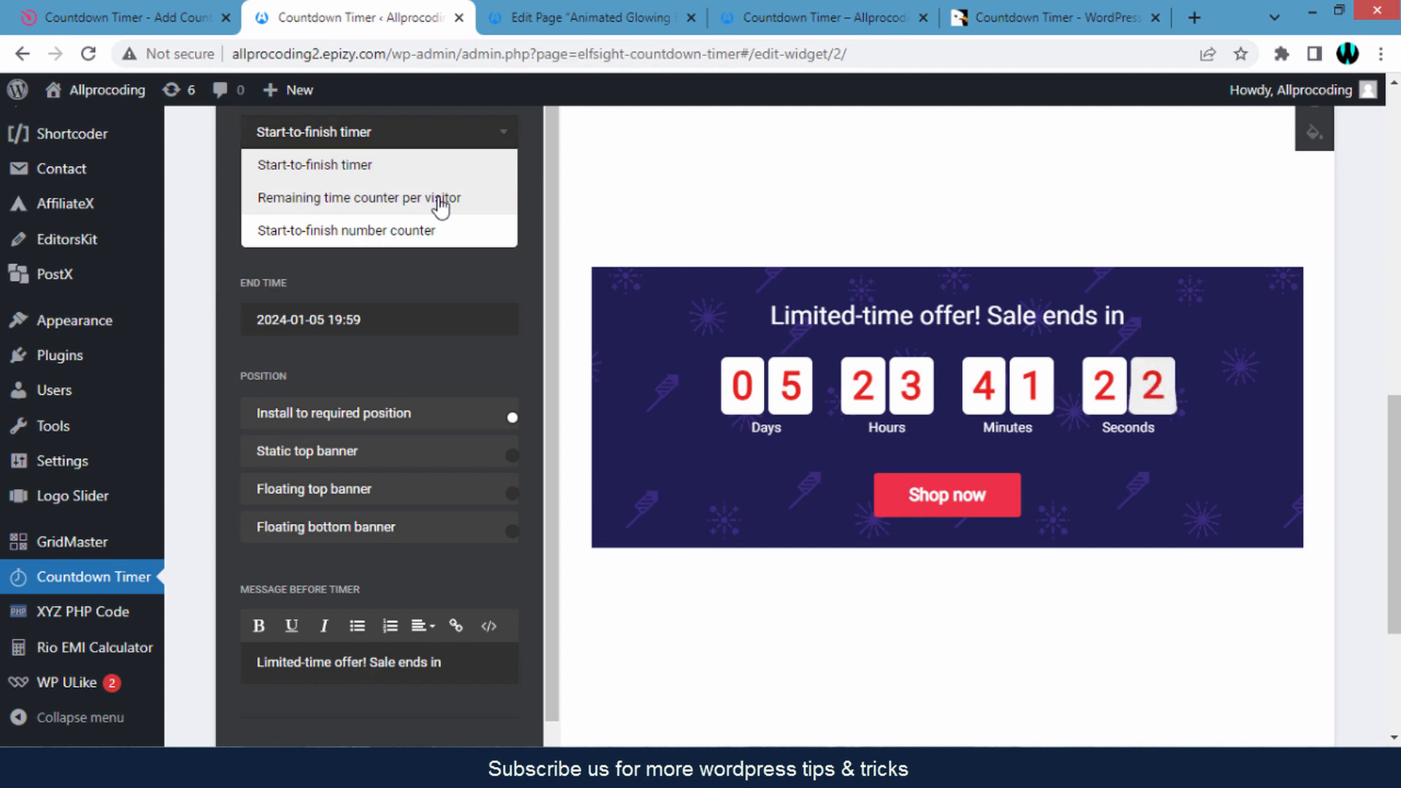
pyautogui.click(439, 198)
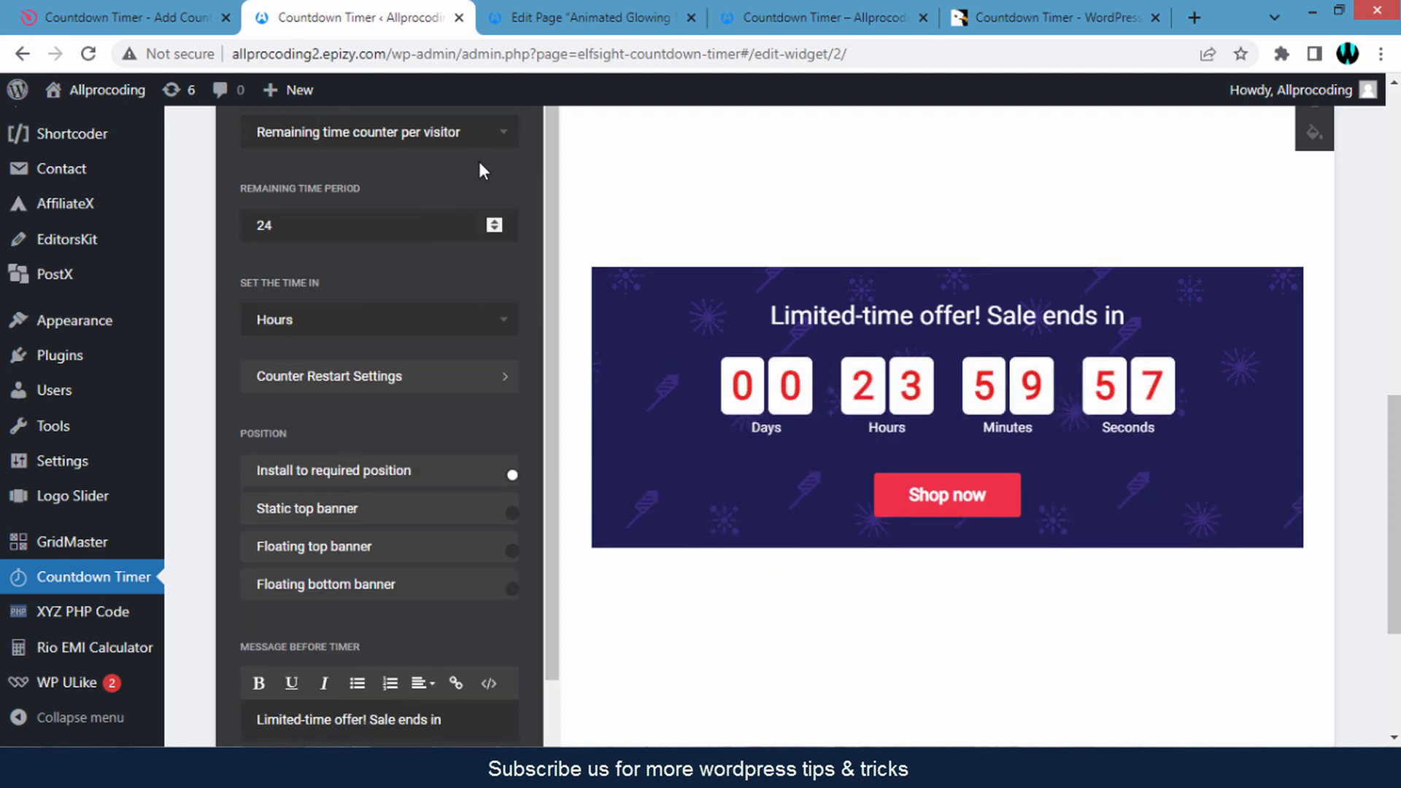
# Try the Start-to-finish number counter type, counting from 1 to 10, and check the preview.
pyautogui.click(485, 137)
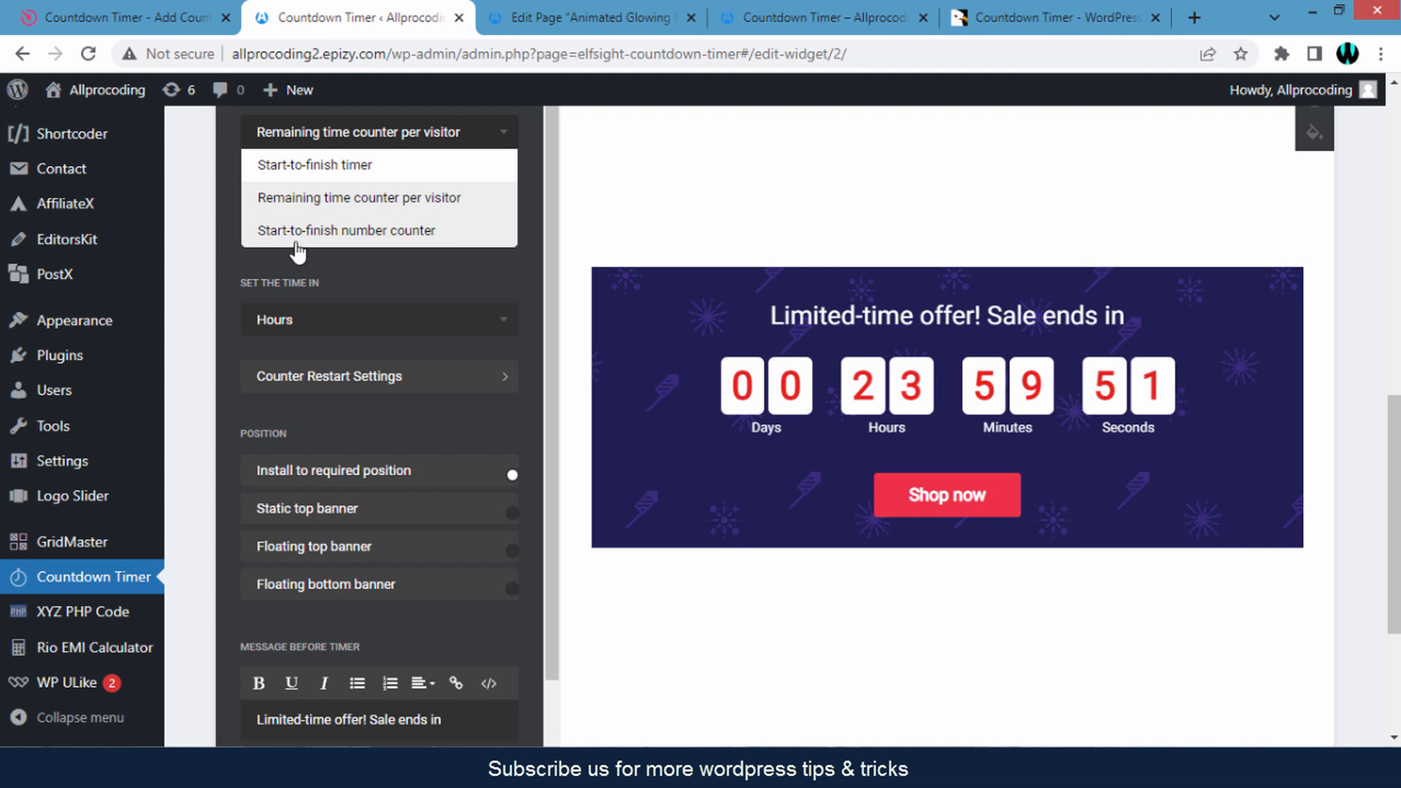
pyautogui.click(382, 241)
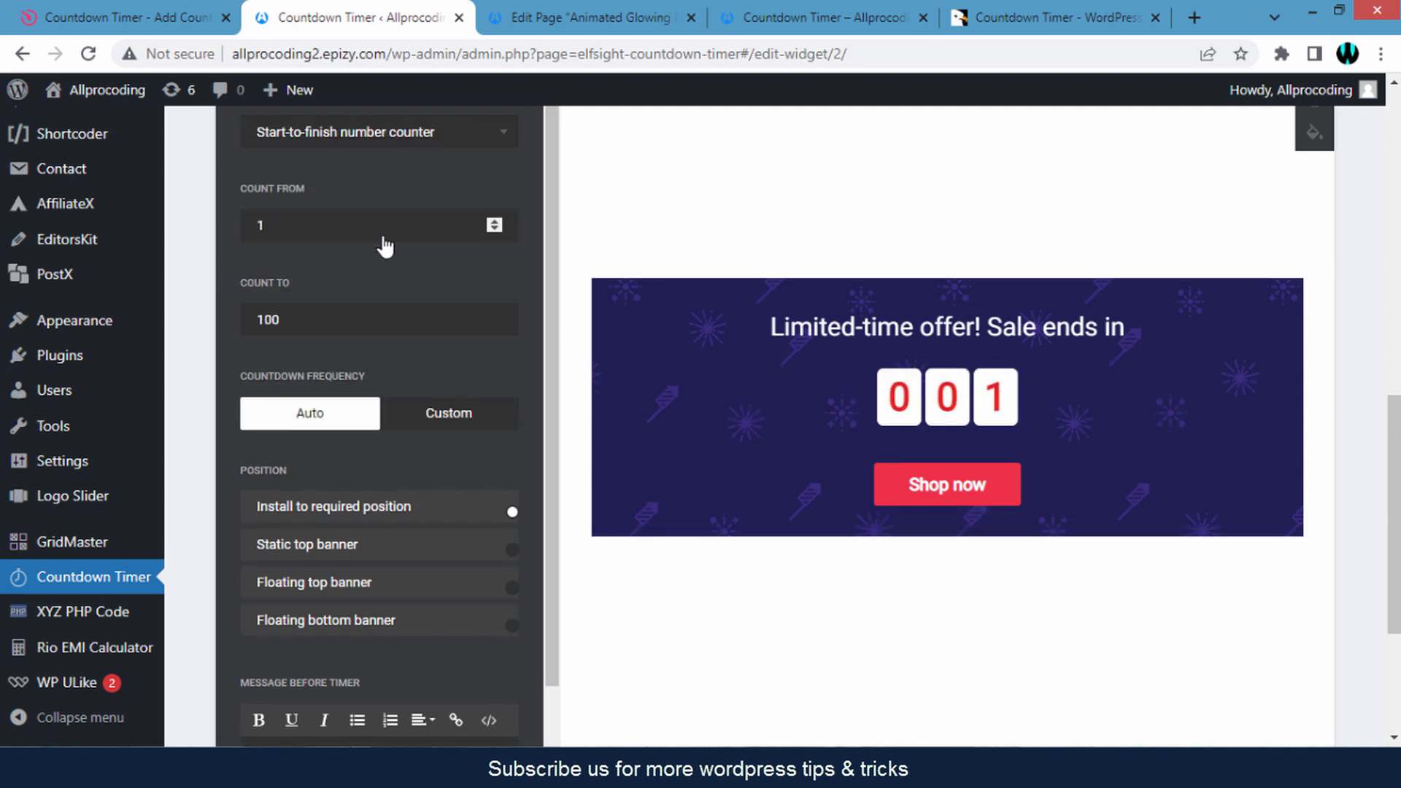
pyautogui.scroll(3, 444, 388)
pyautogui.scroll(-3, 515, 382)
pyautogui.moveTo(297, 223); pyautogui.dragTo(257, 221)
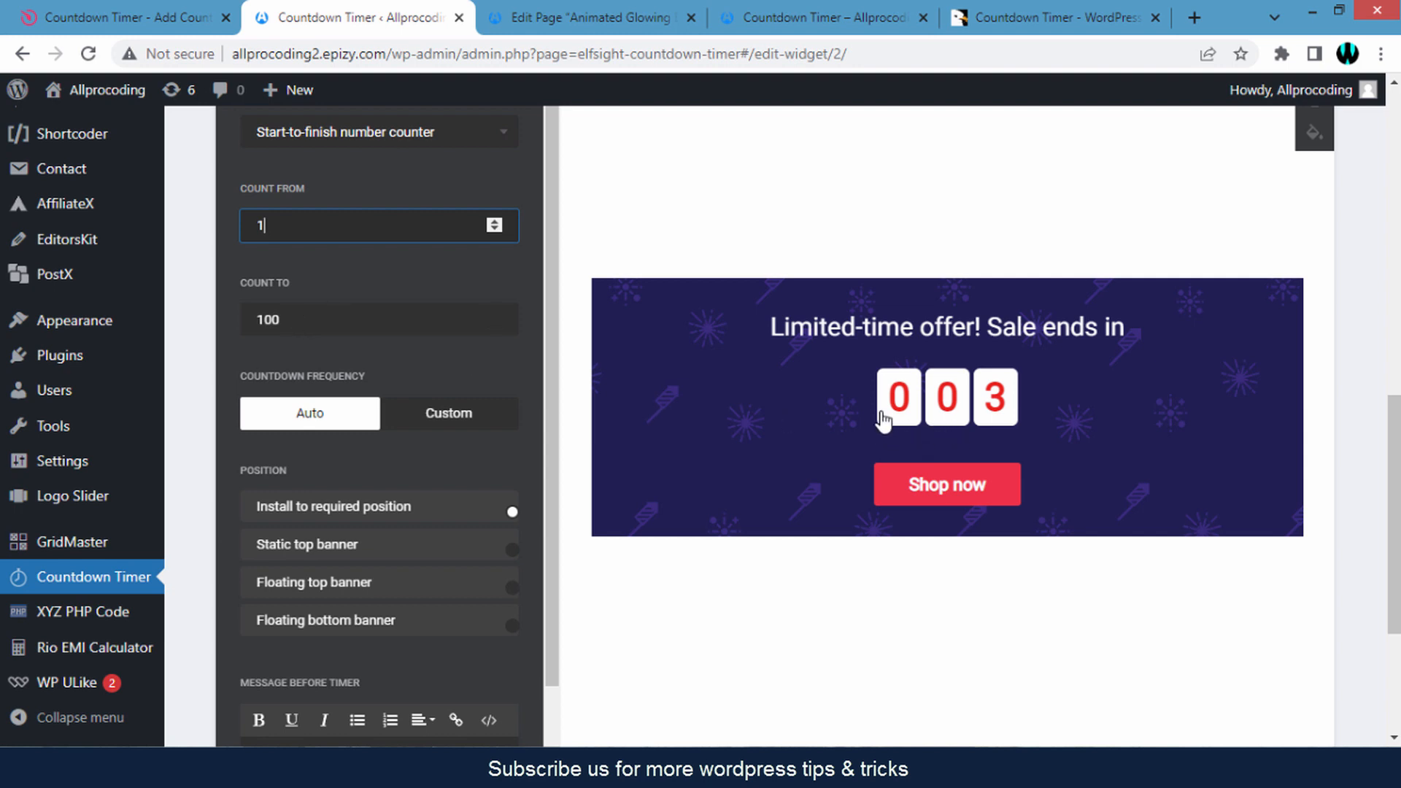
pyautogui.moveTo(289, 321); pyautogui.dragTo(270, 329)
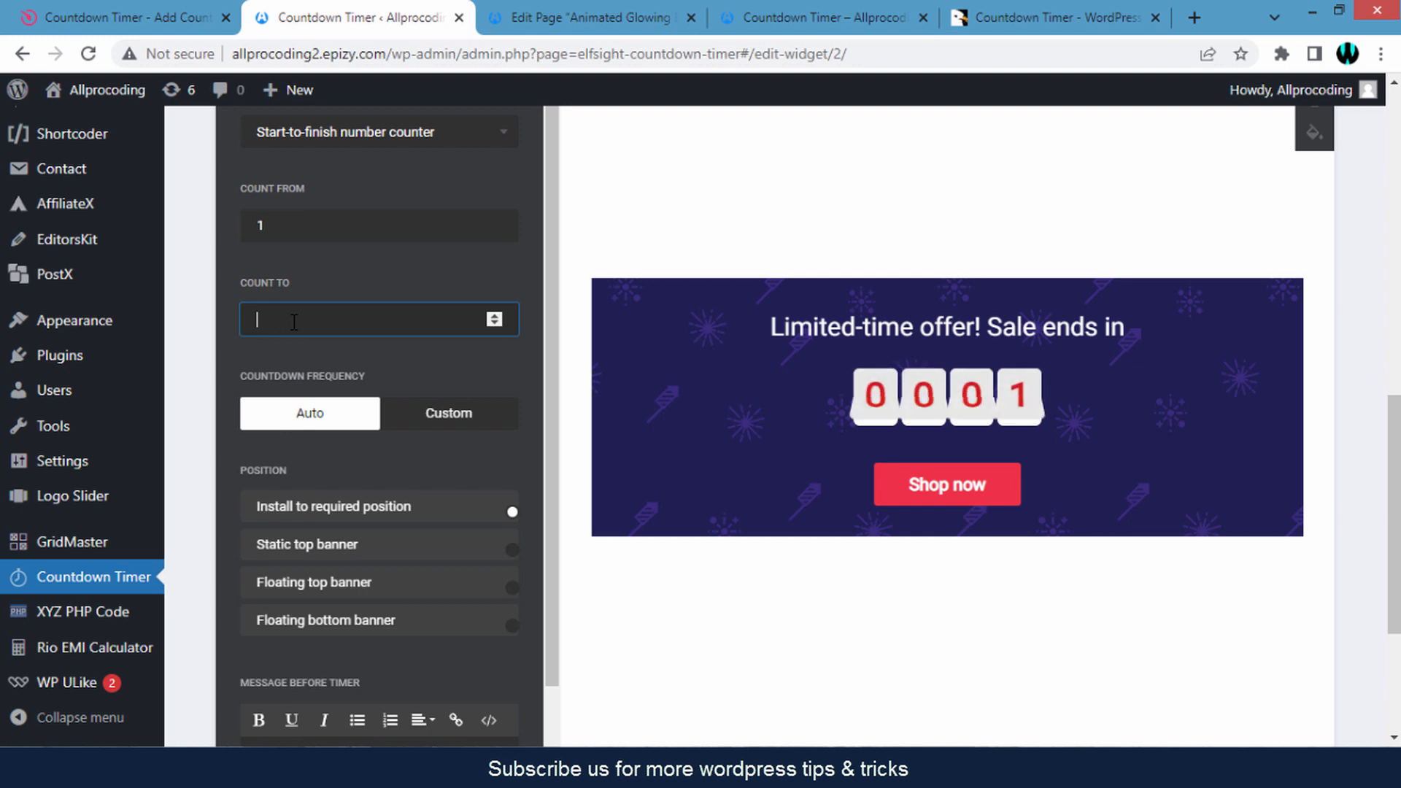
pyautogui.write('10')
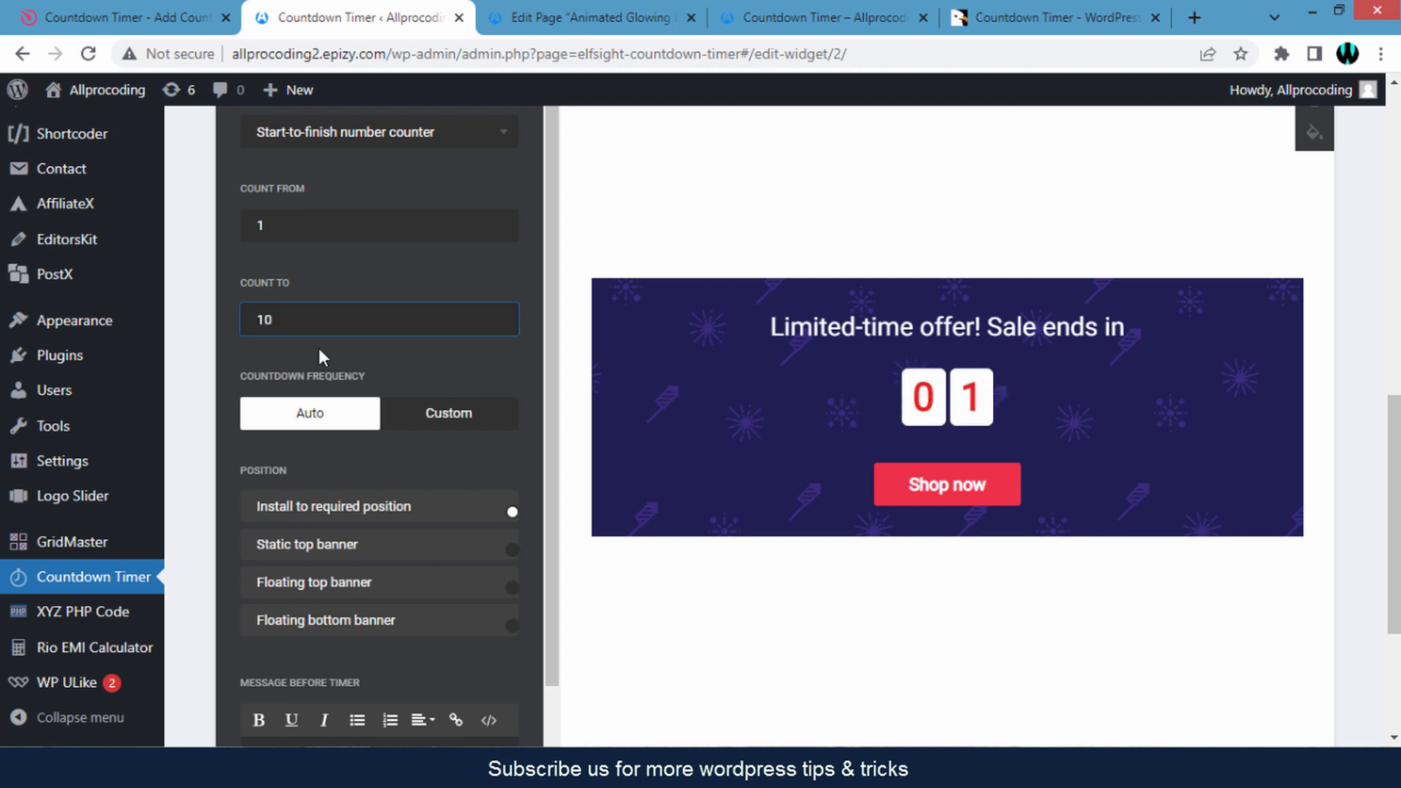
pyautogui.click(318, 348)
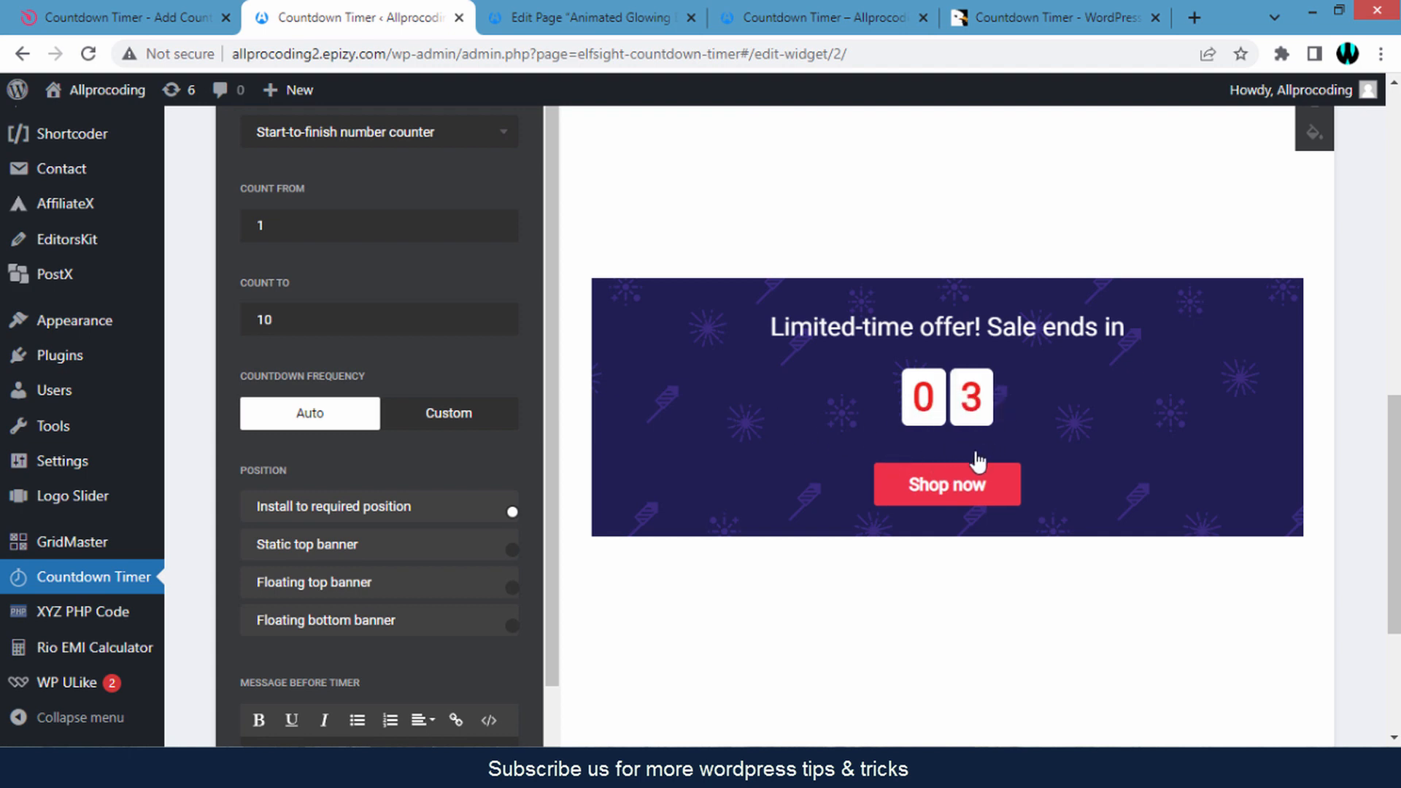
# Set the timer widget's type back to Start-to-finish timer.
pyautogui.scroll(3, 579, 550)
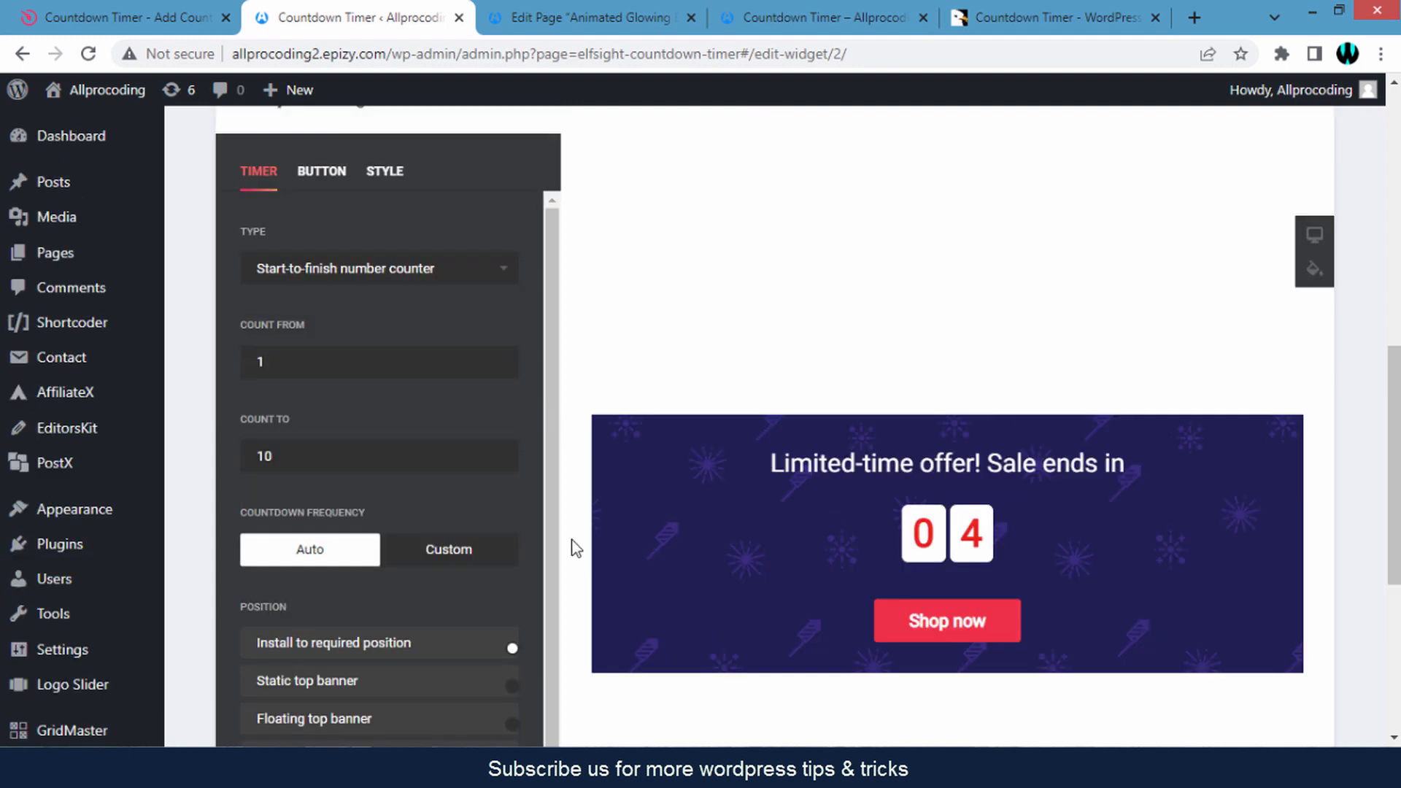
pyautogui.click(497, 281)
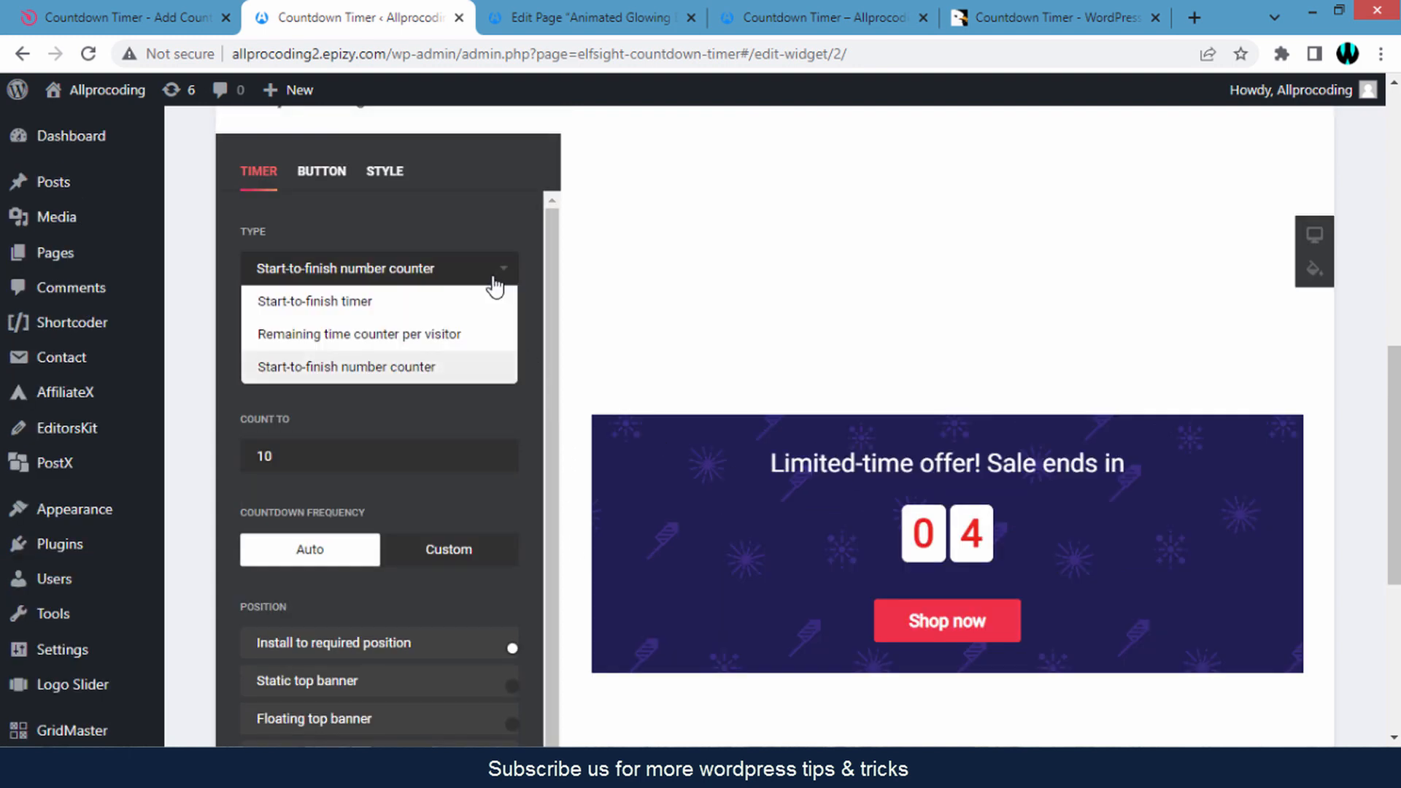
pyautogui.click(453, 302)
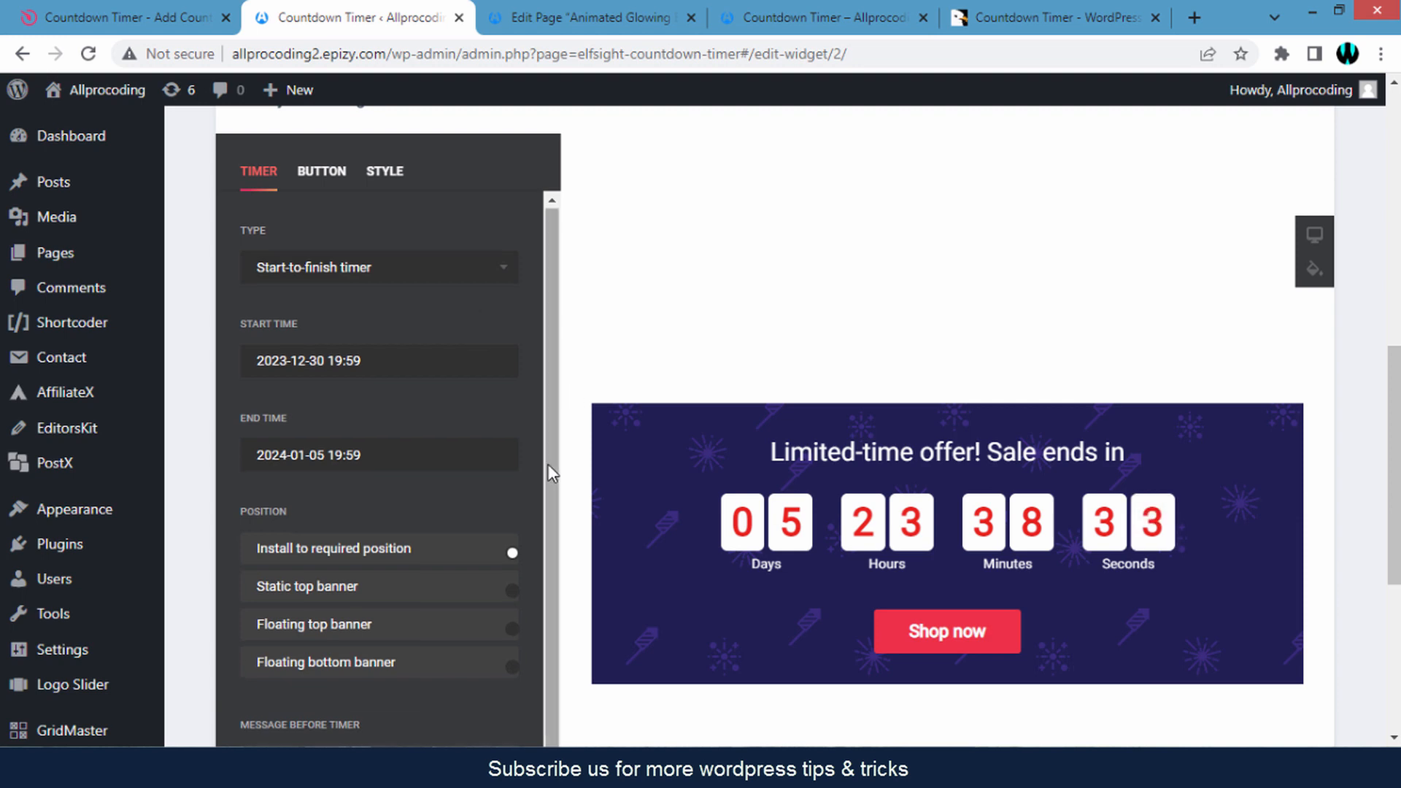
pyautogui.scroll(-1, 556, 416)
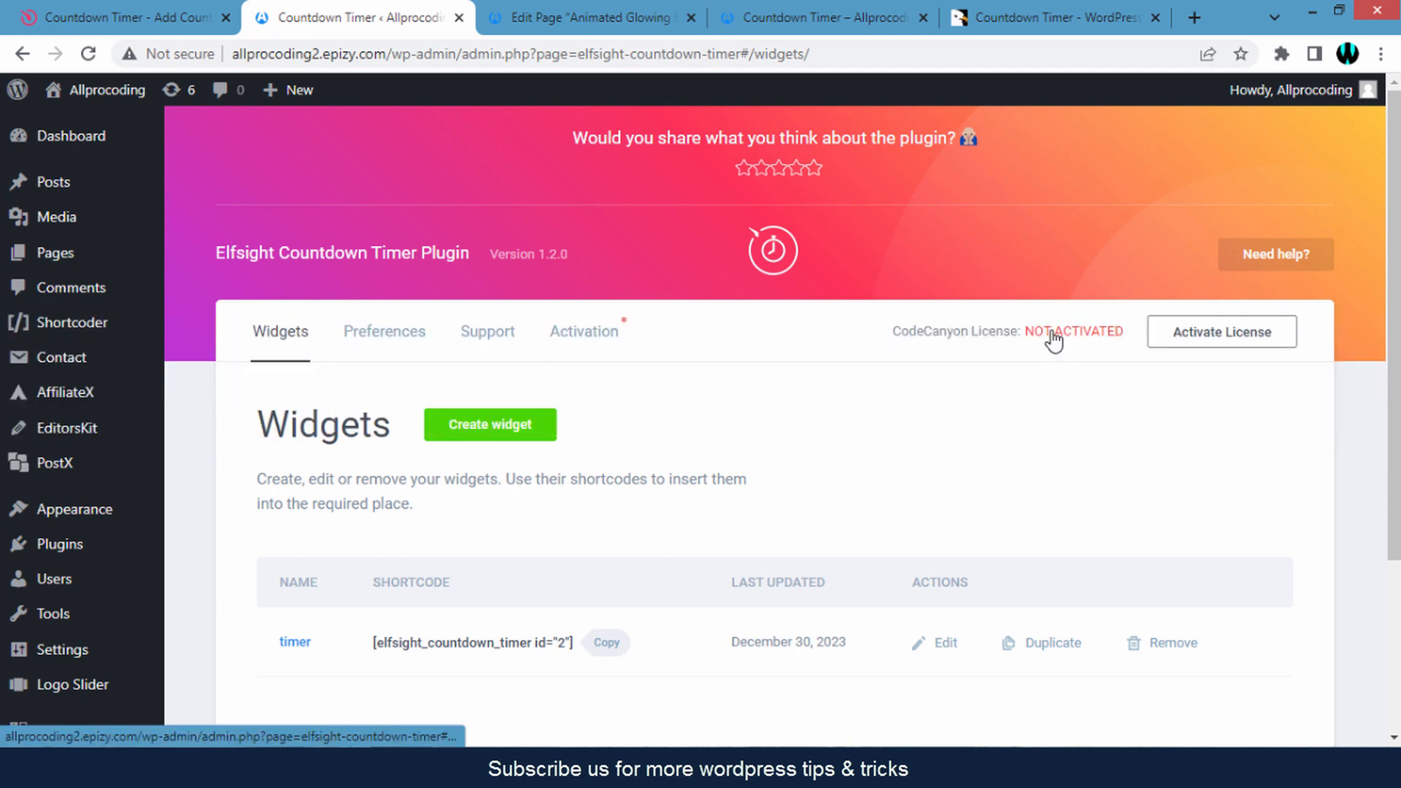
# Look at the plugin's license activation page and its CodeCanyon product page, and return to the widgets list.
pyautogui.click(1050, 333)
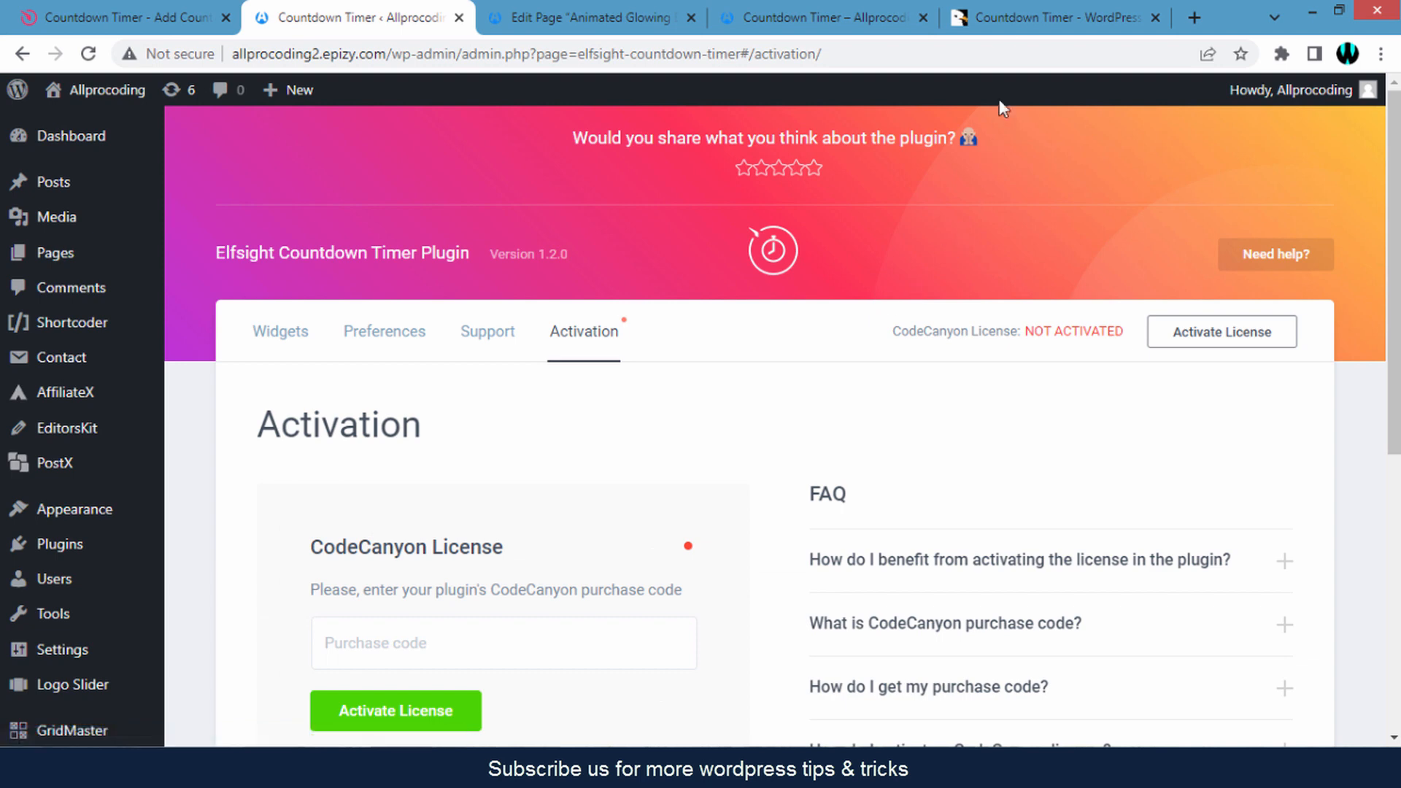
pyautogui.click(1002, 13)
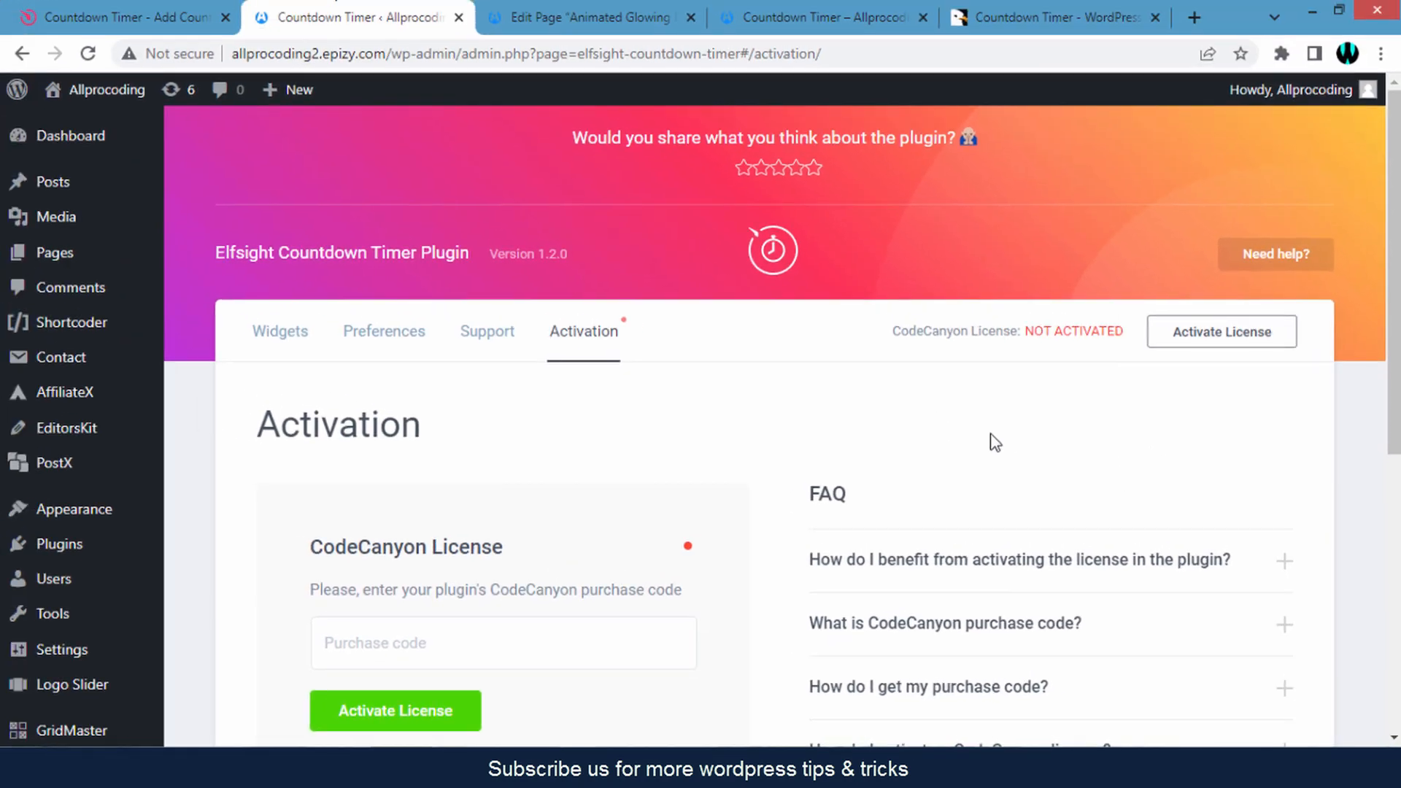
pyautogui.click(267, 340)
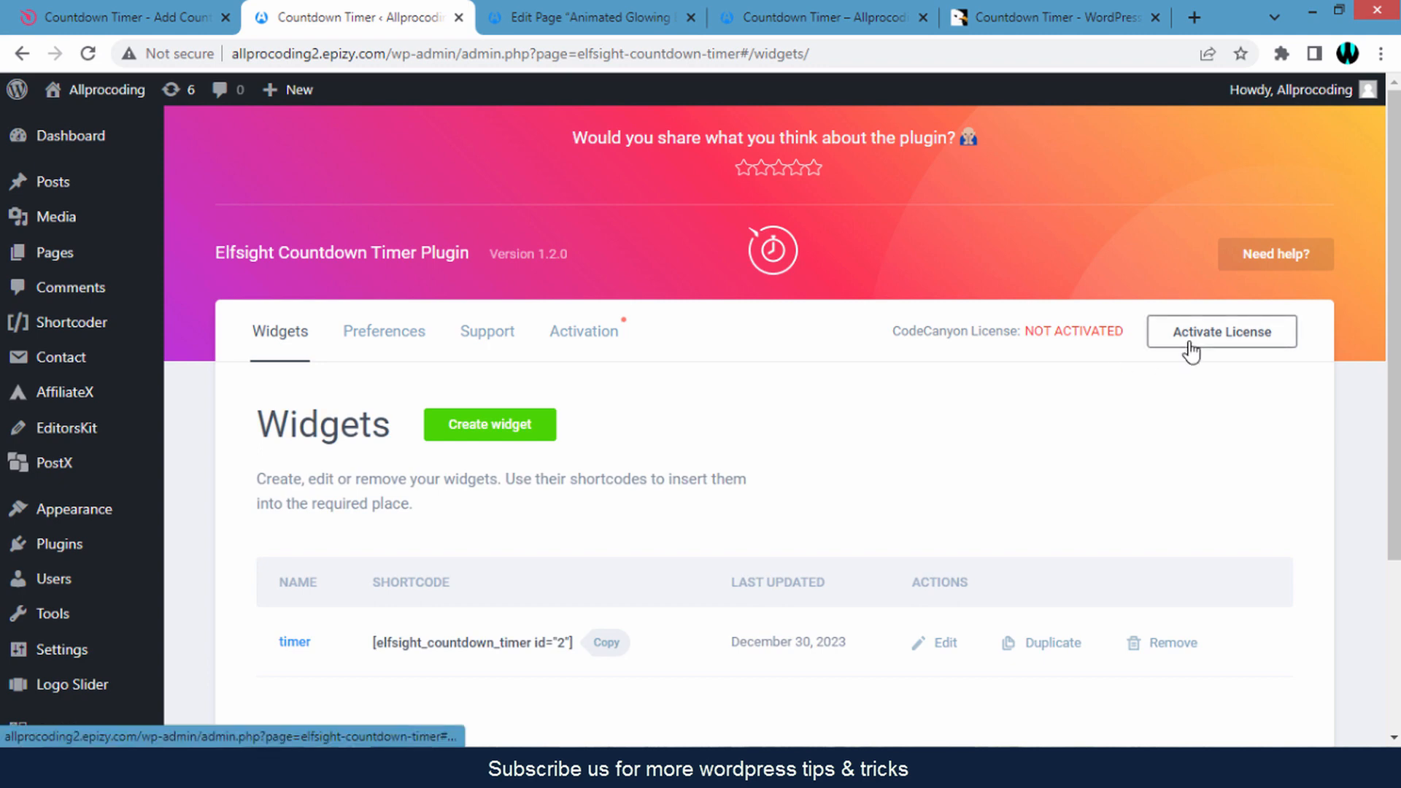
pyautogui.click(982, 29)
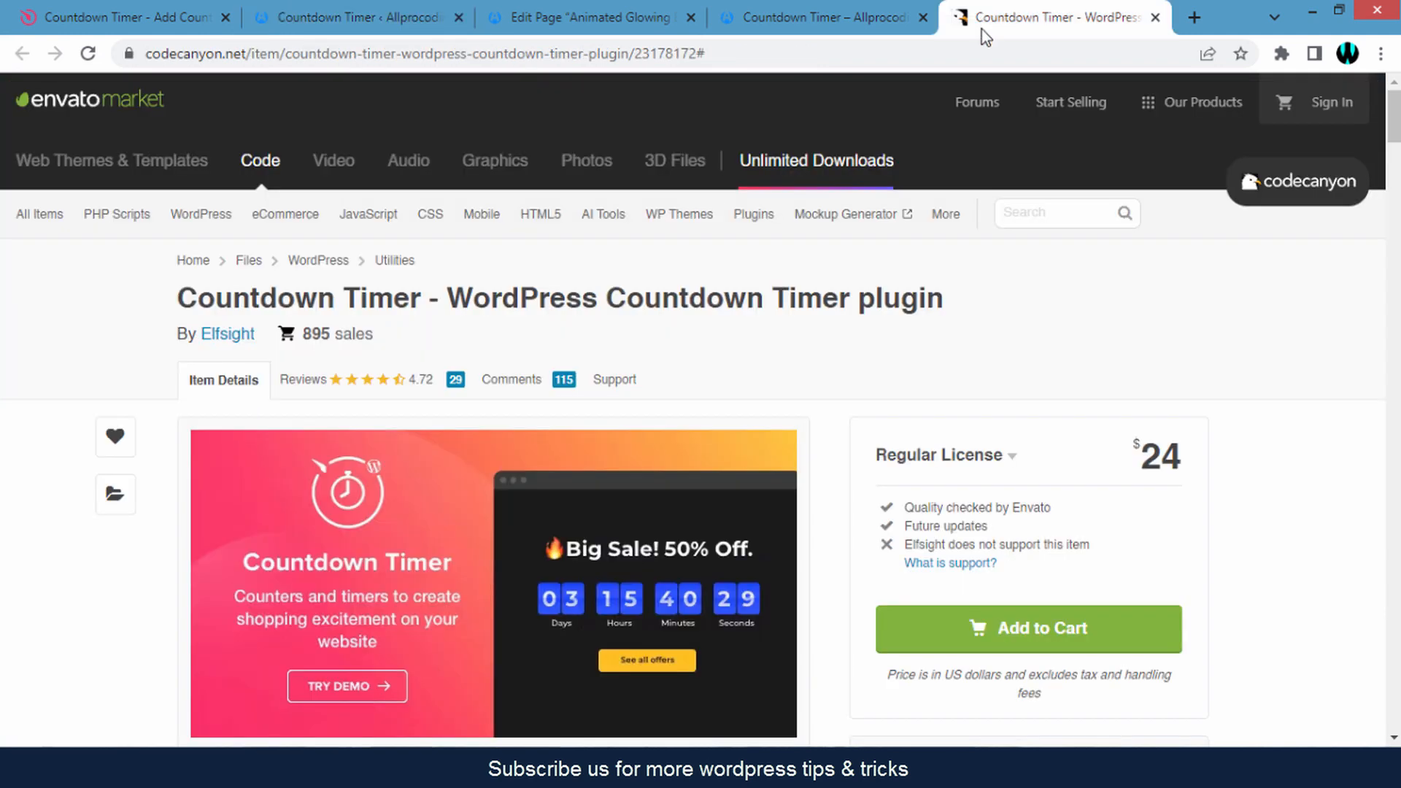
pyautogui.click(380, 15)
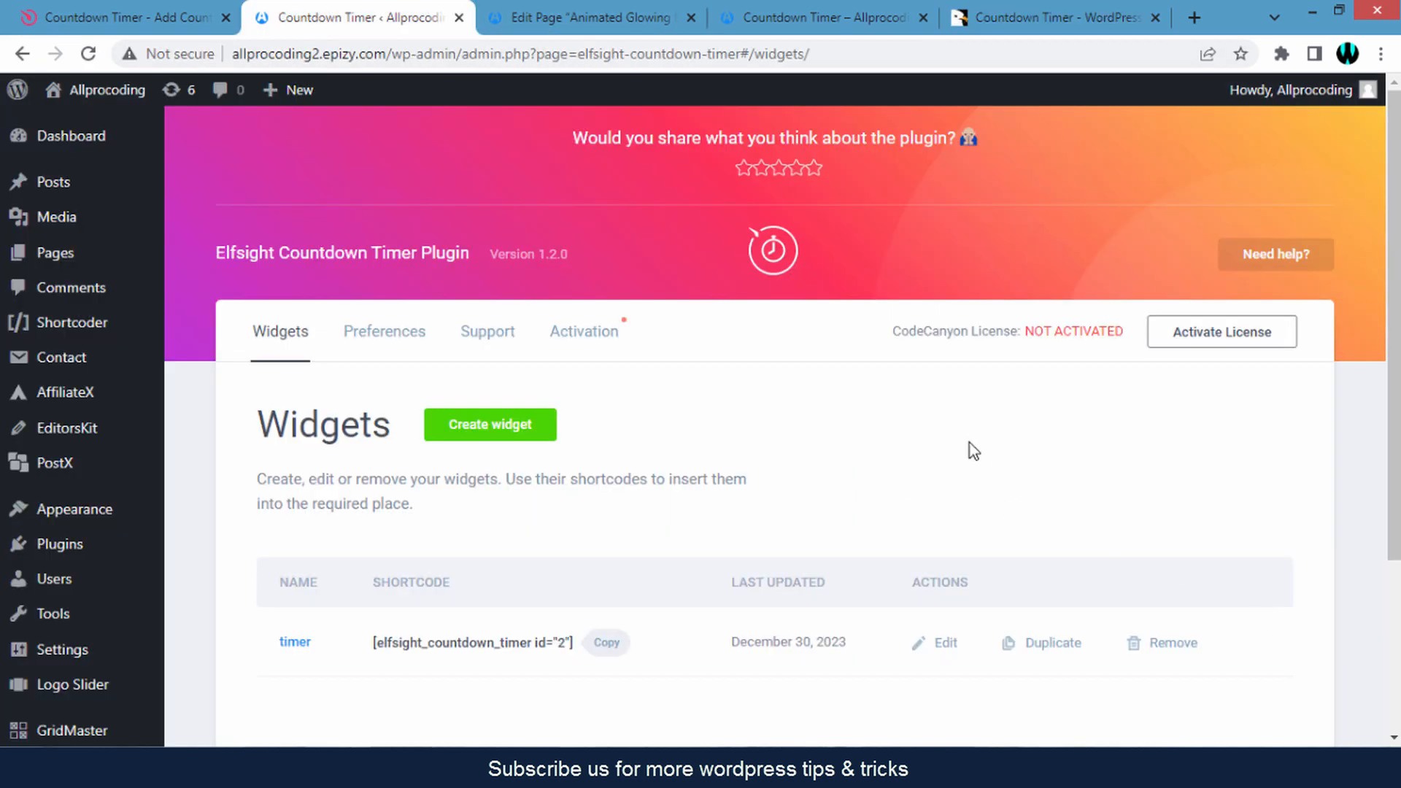
# Review the timer on the published sample page, along with the widgets list and the shortcode in the page editor.
pyautogui.click(782, 29)
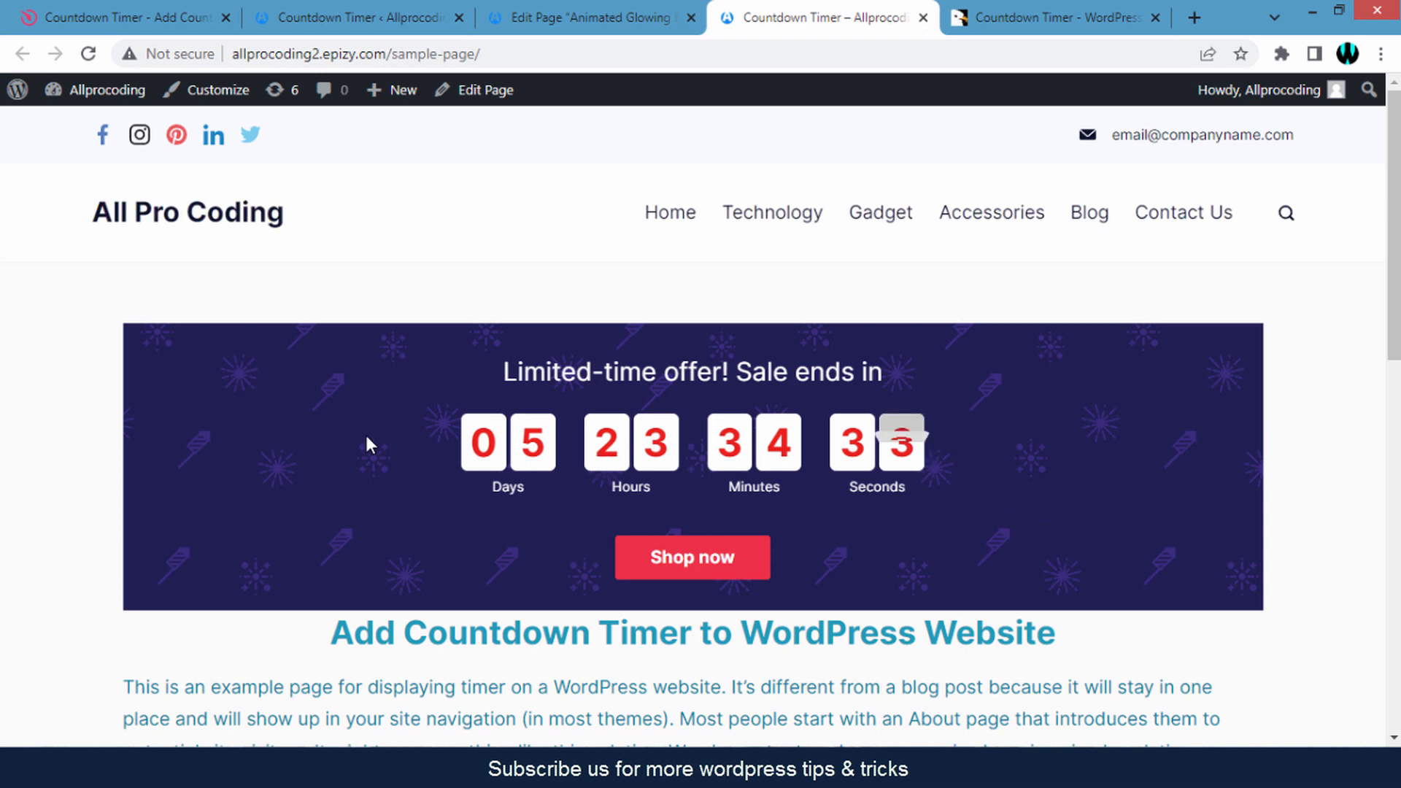
pyautogui.click(501, 21)
pyautogui.click(380, 11)
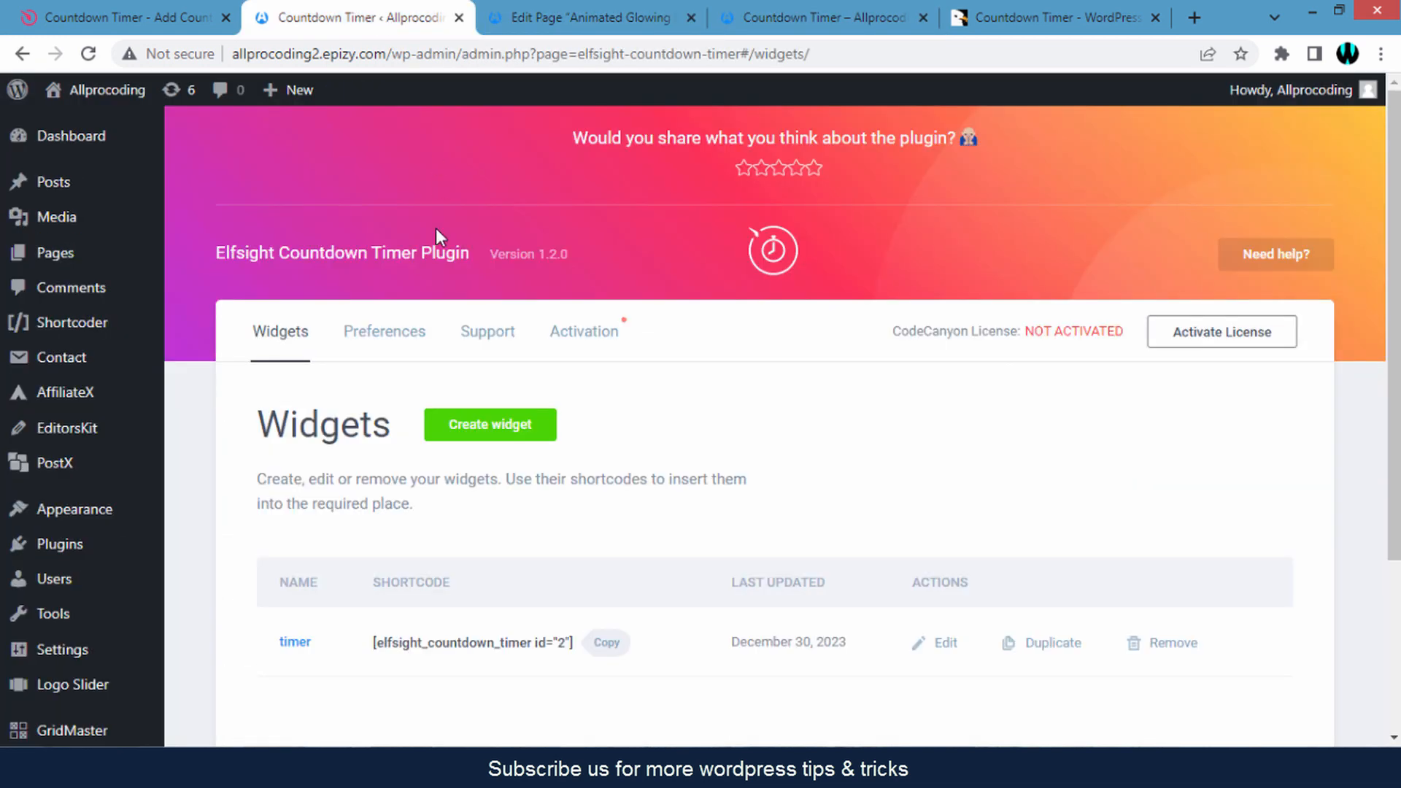
pyautogui.click(175, 5)
pyautogui.click(653, 3)
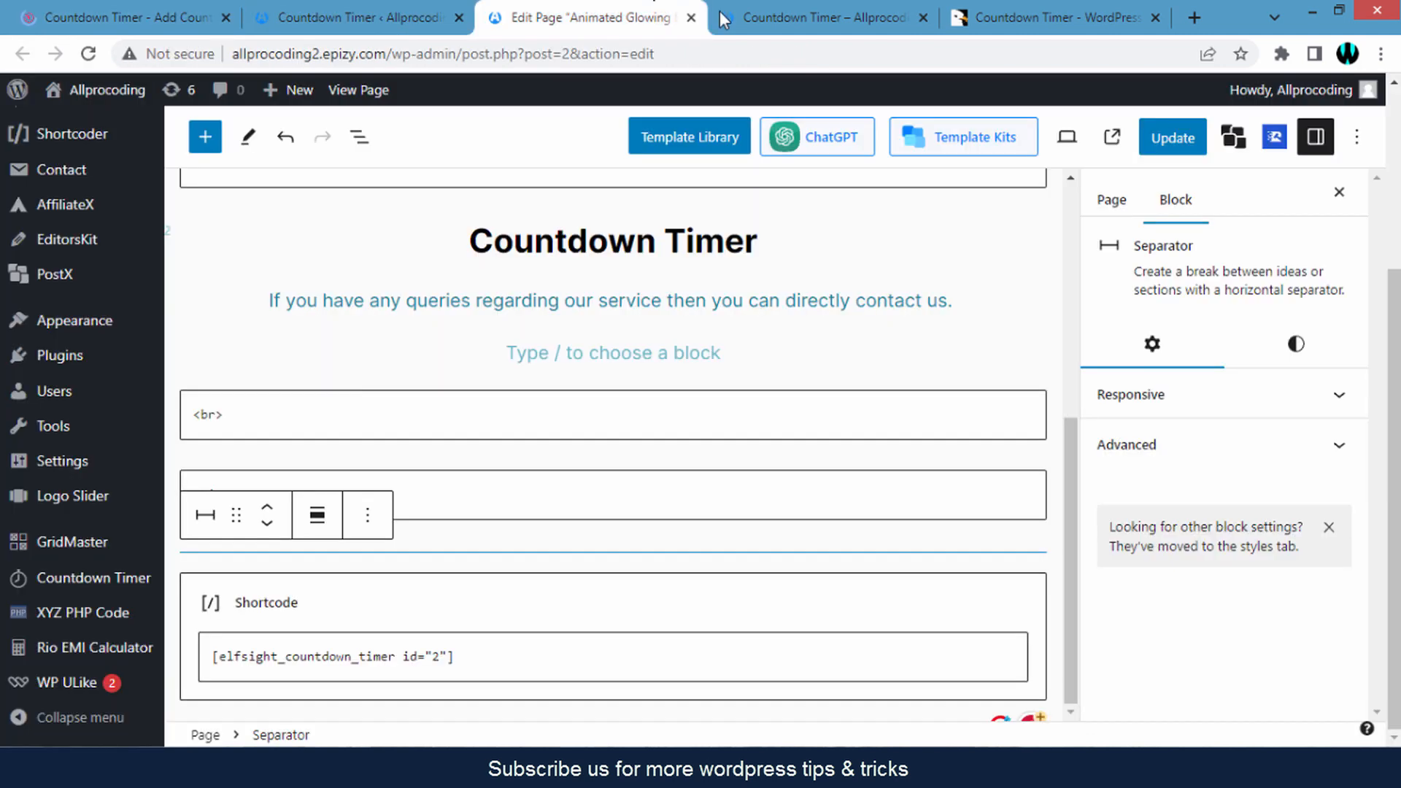
pyautogui.click(795, 13)
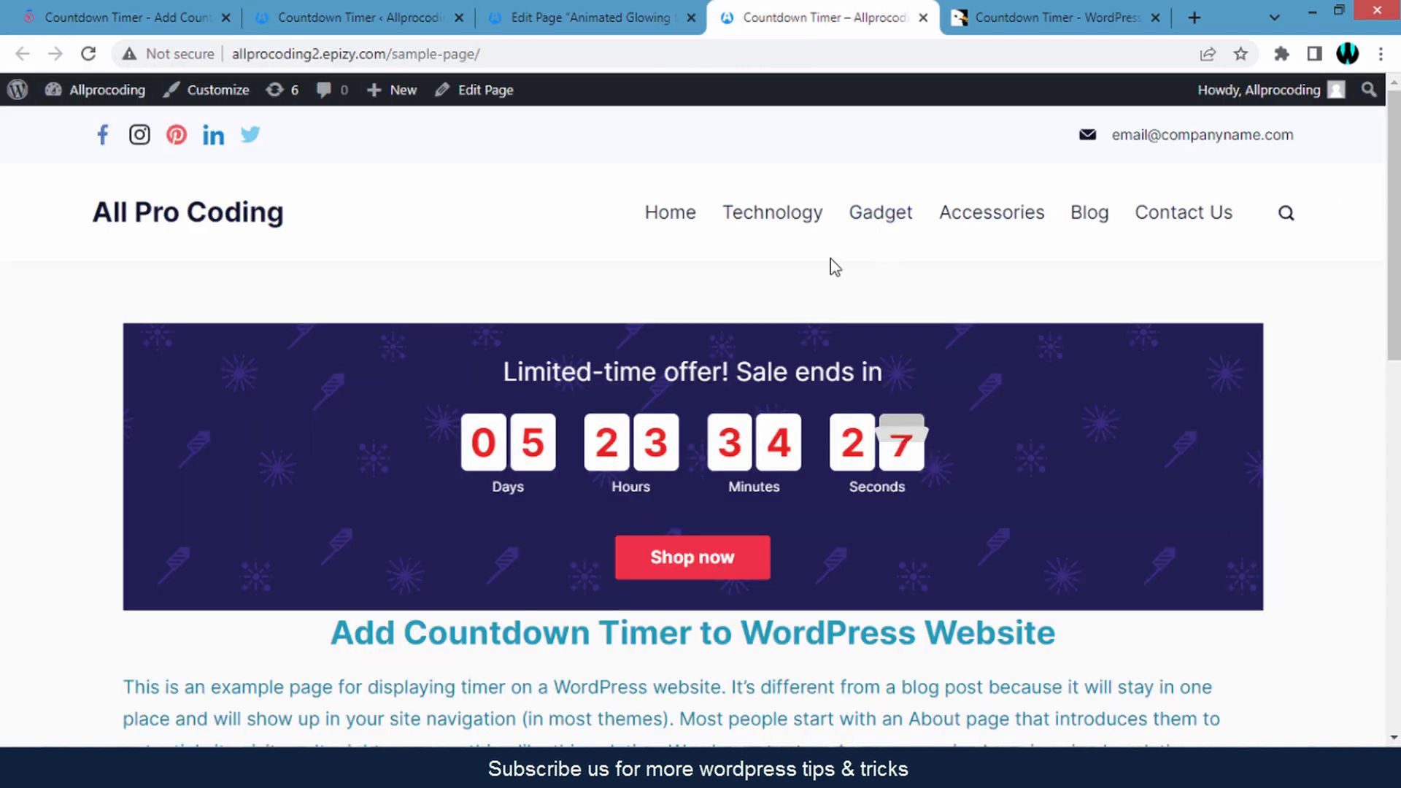